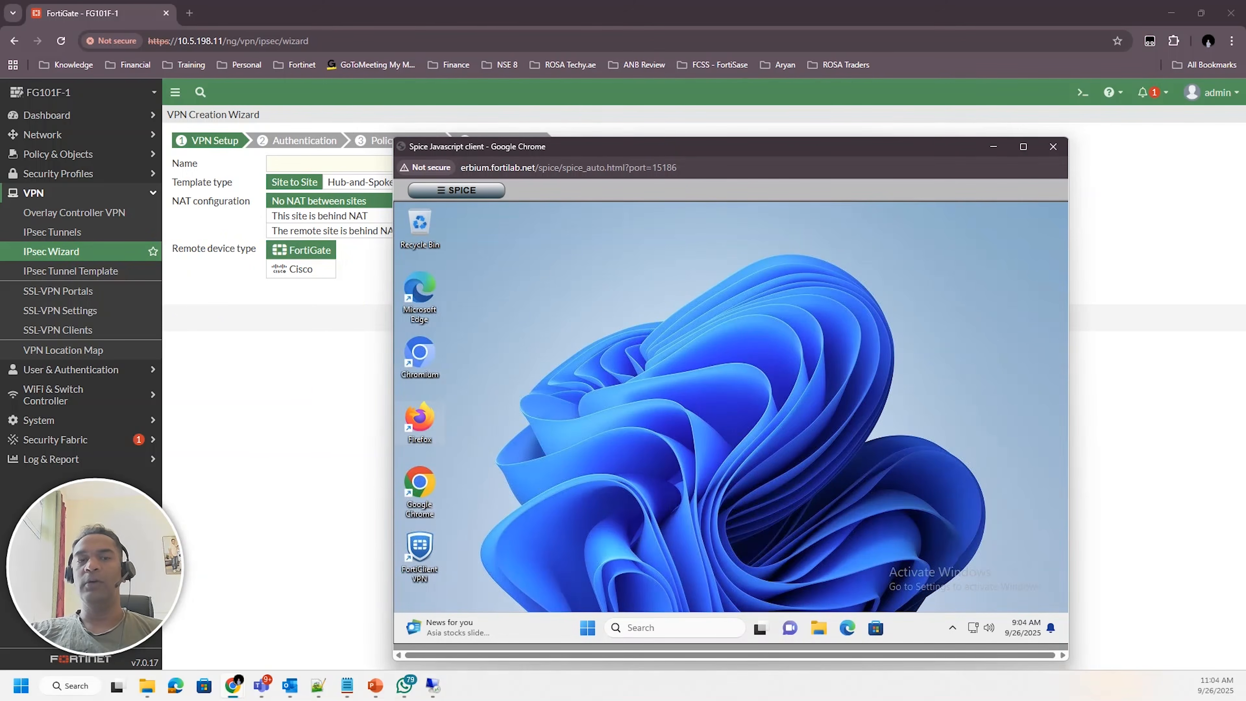
# Sketch a topology diagram: a FGT box with a WAN1 link line leading to a Client
pyautogui.click(711, 471)
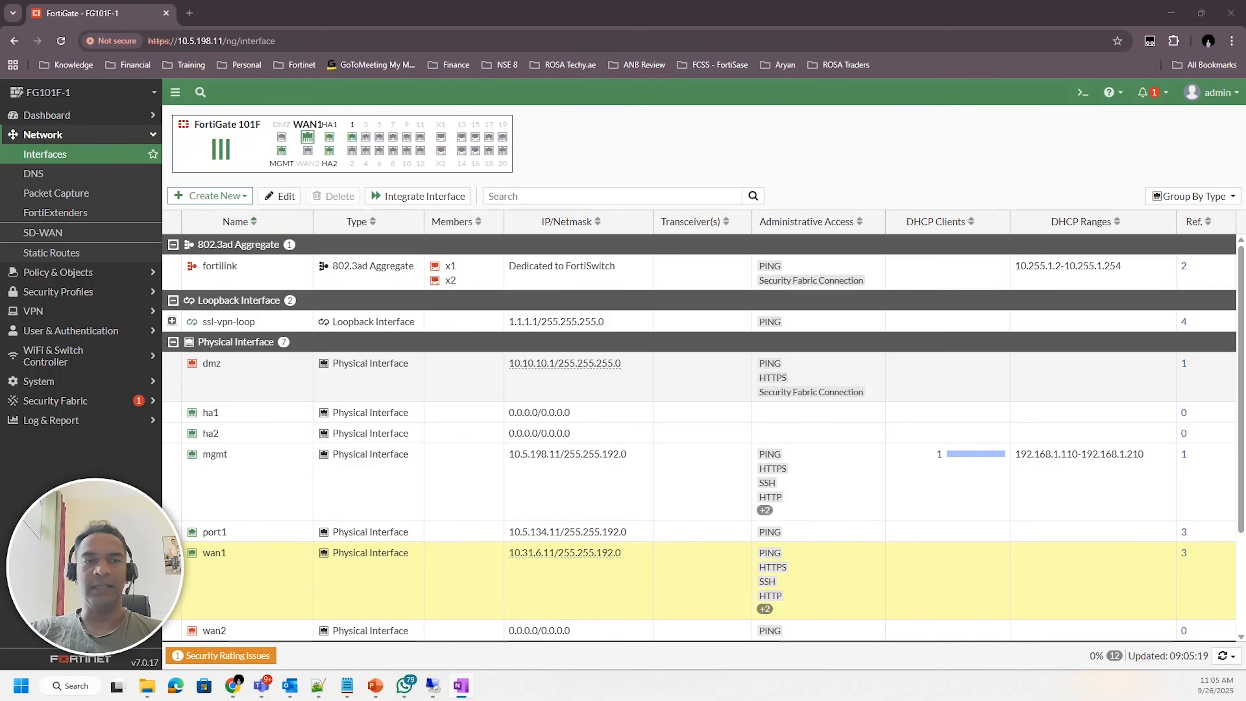
pyautogui.moveTo(869, 346)
pyautogui.mouseDown()
pyautogui.moveTo(864, 369)
pyautogui.moveTo(891, 345)
pyautogui.moveTo(882, 359)
pyautogui.moveTo(906, 363)
pyautogui.moveTo(936, 344)
pyautogui.moveTo(919, 373)
pyautogui.moveTo(862, 348)
pyautogui.moveTo(850, 381)
pyautogui.moveTo(945, 325)
pyautogui.moveTo(957, 368)
pyautogui.moveTo(850, 384)
pyautogui.moveTo(773, 356)
pyautogui.moveTo(657, 364)
pyautogui.mouseUp()
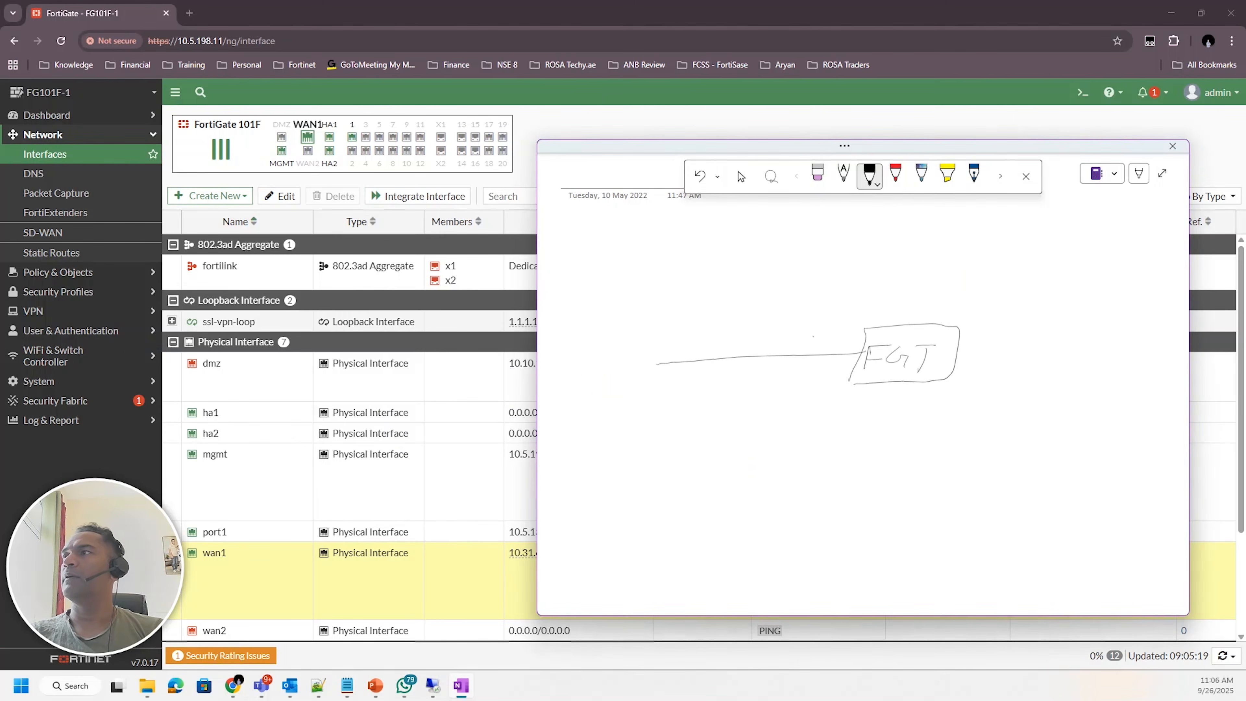
pyautogui.moveTo(830, 340); pyautogui.dragTo(858, 349)
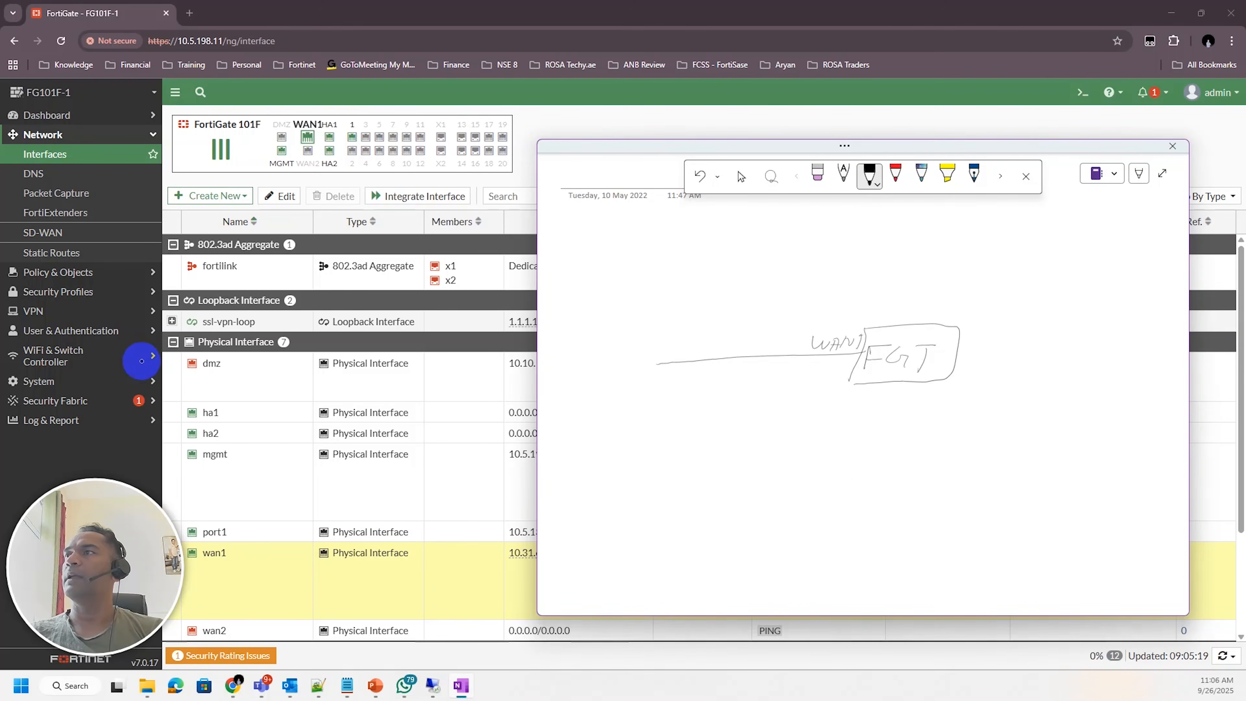
pyautogui.moveTo(615, 386)
pyautogui.mouseDown()
pyautogui.moveTo(604, 399)
pyautogui.moveTo(668, 399)
pyautogui.mouseUp()
pyautogui.click(631, 382)
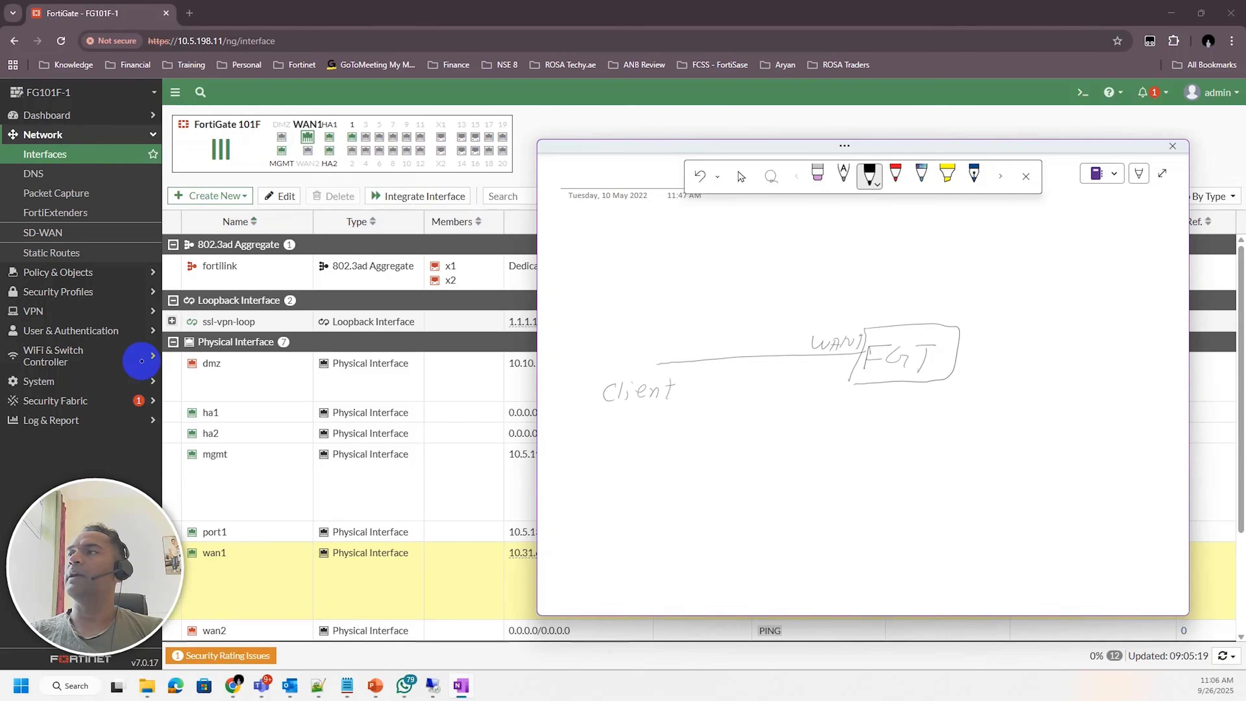
# Label the WAN1 link with the address 10.31.6.11
pyautogui.moveTo(799, 389)
pyautogui.mouseDown()
pyautogui.moveTo(795, 404)
pyautogui.moveTo(808, 396)
pyautogui.moveTo(881, 413)
pyautogui.mouseUp()
pyautogui.click(821, 402)
pyautogui.click(875, 412)
pyautogui.moveTo(890, 398); pyautogui.dragTo(886, 414)
# Draw the FGT's Port1 link to the LAN and label it Port1 and LAN
pyautogui.moveTo(961, 352); pyautogui.dragTo(1074, 362)
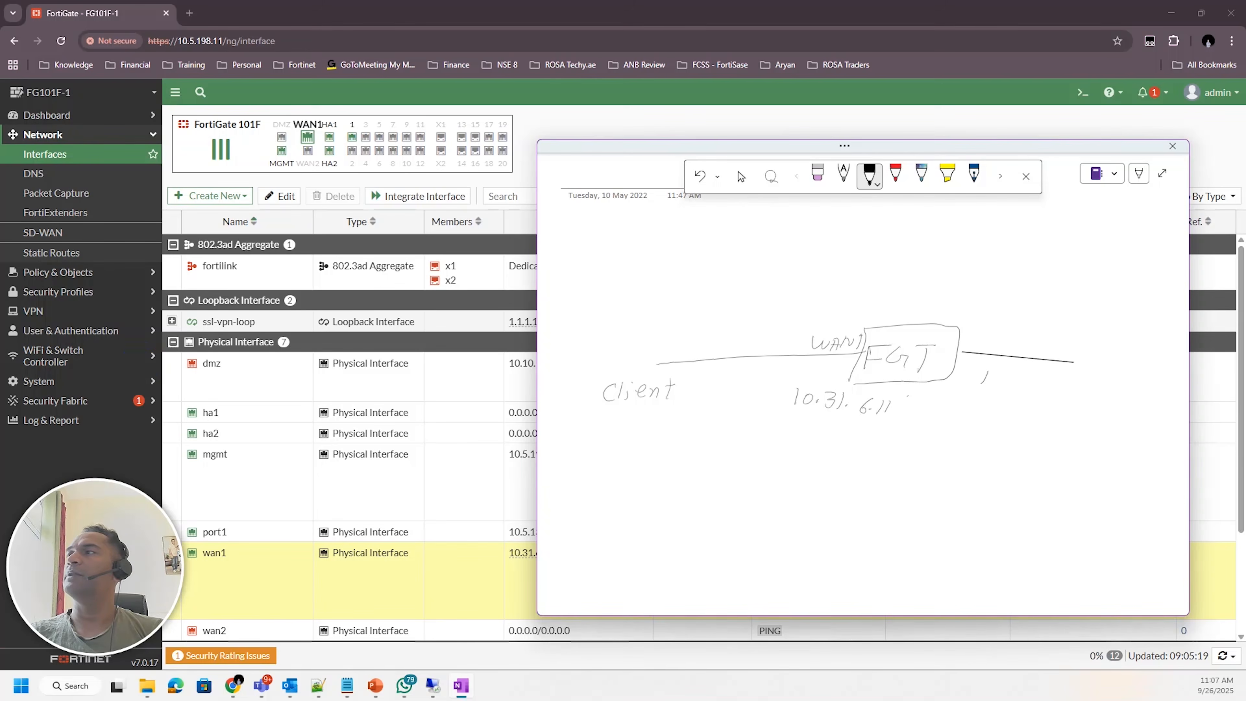
pyautogui.moveTo(982, 387); pyautogui.dragTo(1015, 381)
pyautogui.moveTo(1023, 368)
pyautogui.mouseDown()
pyautogui.moveTo(1029, 389)
pyautogui.moveTo(1129, 376)
pyautogui.mouseUp()
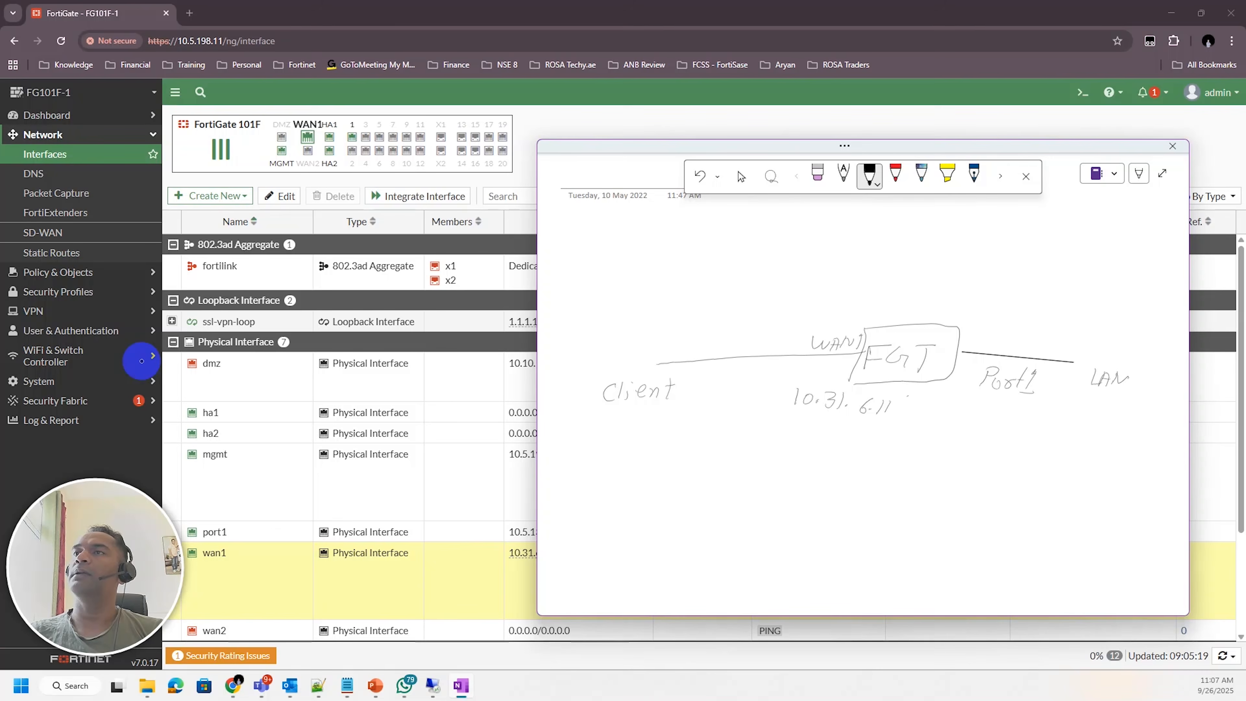
# Draw a third FGT link labelled loopback and ssl-vpn loopback
pyautogui.moveTo(957, 328)
pyautogui.mouseDown()
pyautogui.moveTo(1027, 284)
pyautogui.moveTo(1120, 300)
pyautogui.mouseUp()
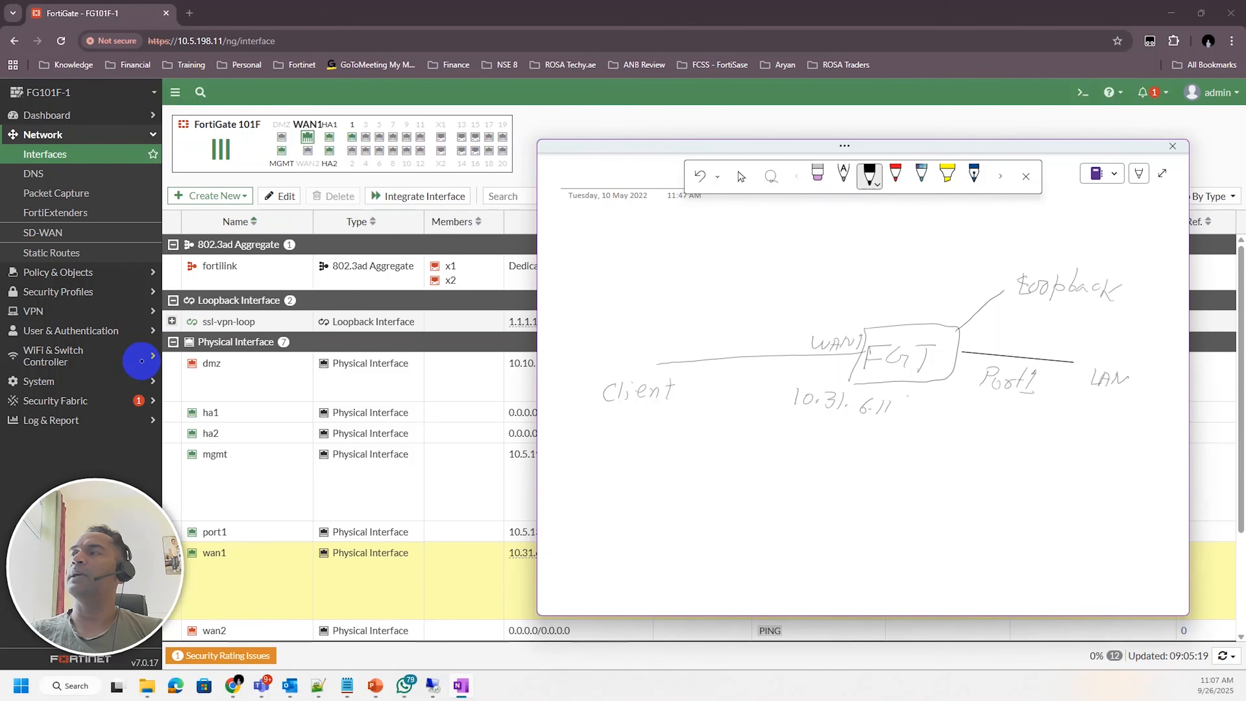
pyautogui.moveTo(960, 293)
pyautogui.mouseDown()
pyautogui.moveTo(953, 303)
pyautogui.moveTo(1105, 325)
pyautogui.mouseUp()
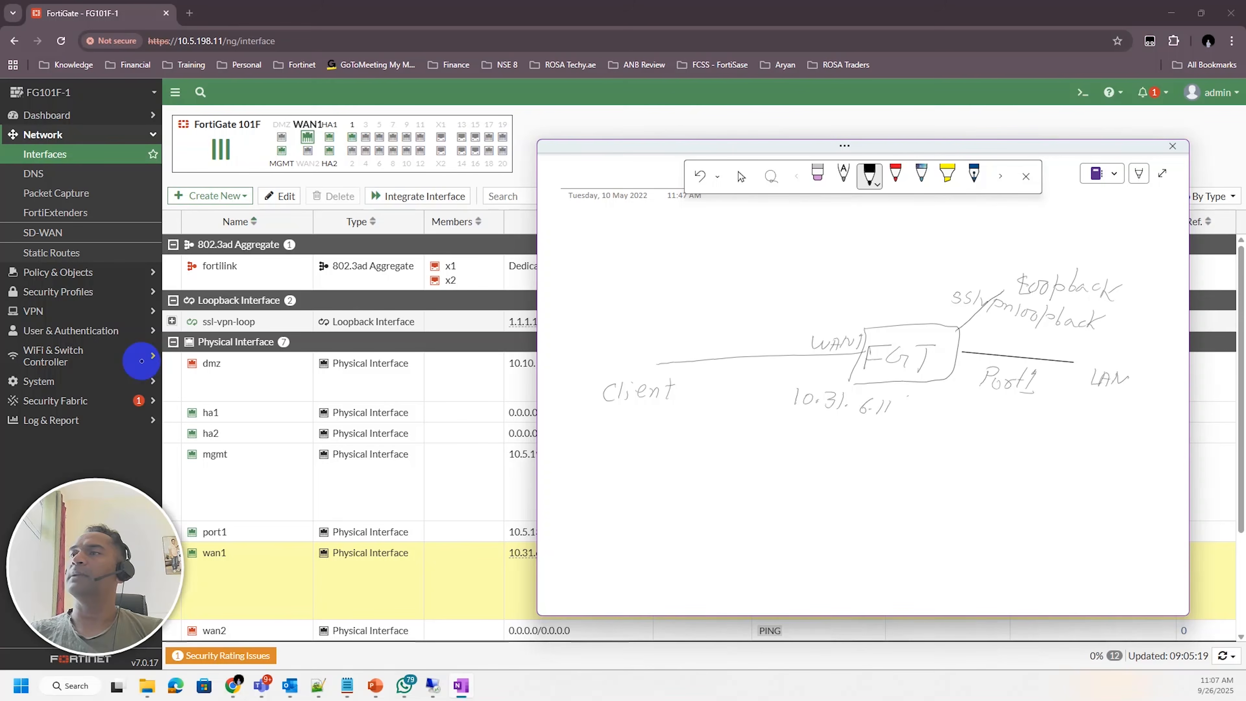
# Label the Port1 LAN side with the subnet 10.5.134.x, checking the interface list for port1's address
pyautogui.moveTo(1011, 410)
pyautogui.mouseDown()
pyautogui.moveTo(1007, 426)
pyautogui.moveTo(1026, 414)
pyautogui.moveTo(1047, 428)
pyautogui.mouseUp()
pyautogui.click(1039, 418)
pyautogui.click(1061, 423)
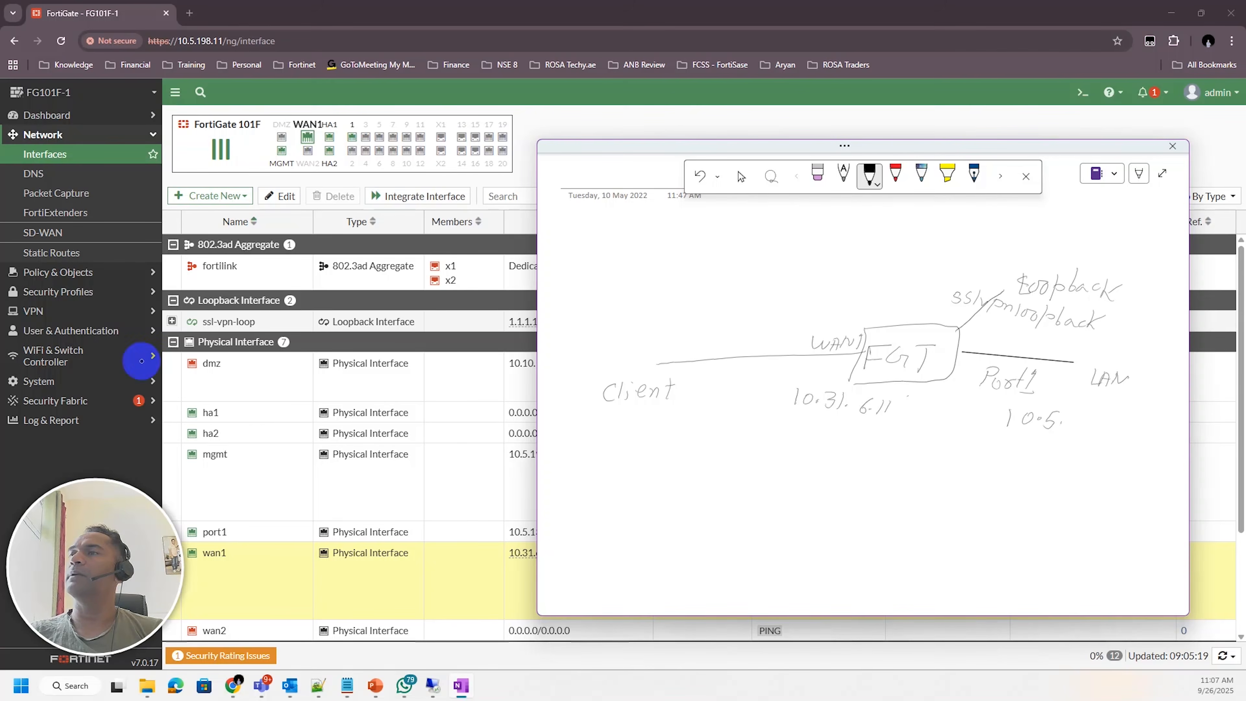
pyautogui.click(474, 488)
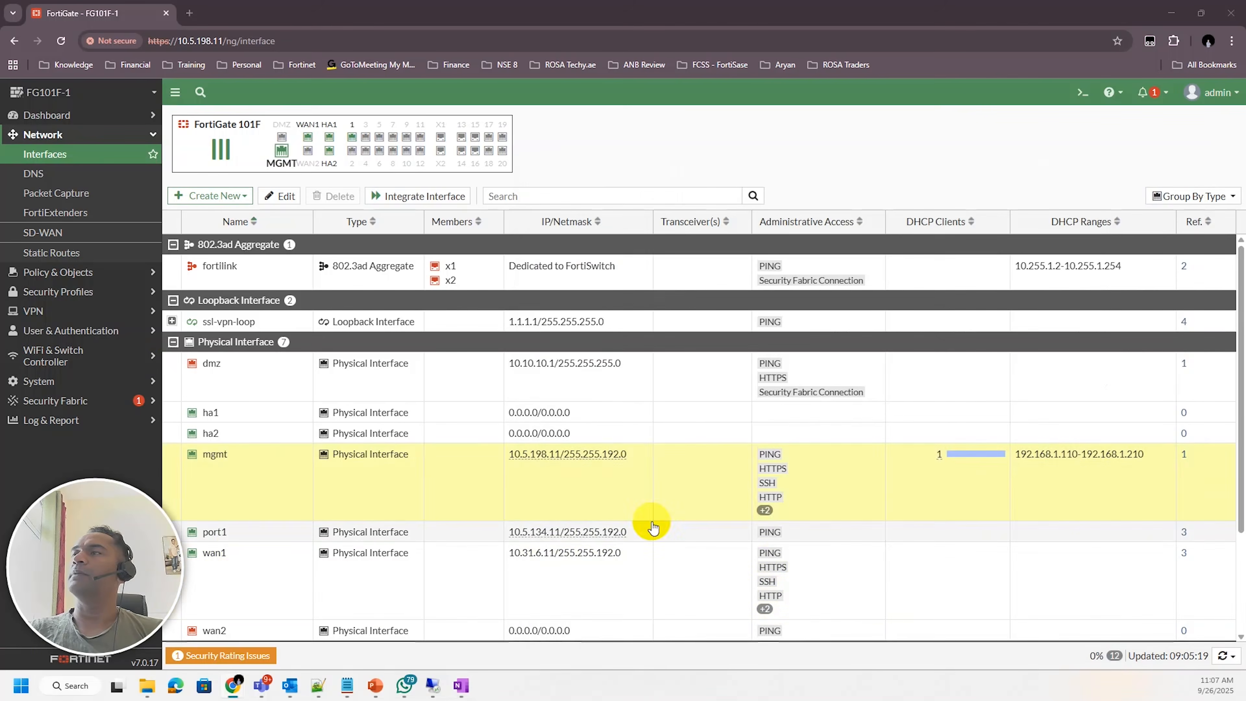
pyautogui.hotkey('alt', 'Tab')
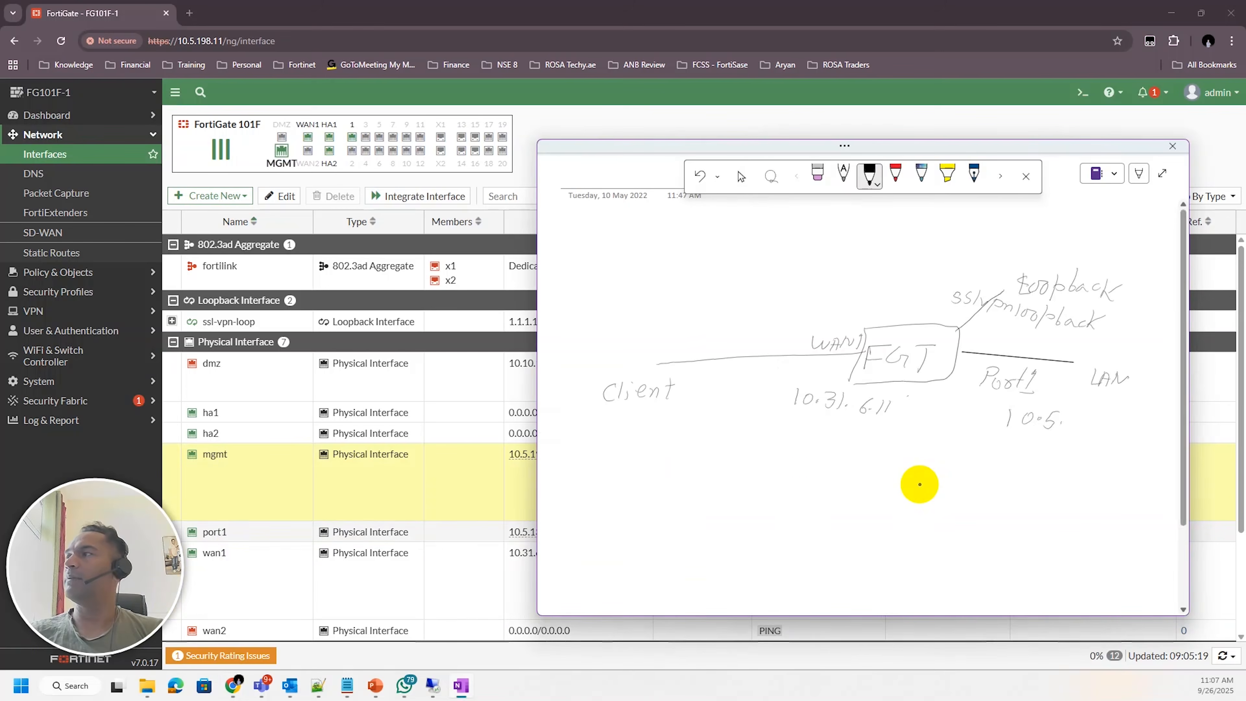
pyautogui.moveTo(1071, 420)
pyautogui.mouseDown()
pyautogui.moveTo(1073, 438)
pyautogui.moveTo(1089, 418)
pyautogui.moveTo(1084, 438)
pyautogui.moveTo(1106, 430)
pyautogui.moveTo(1102, 445)
pyautogui.moveTo(1133, 453)
pyautogui.mouseUp()
pyautogui.click(1115, 442)
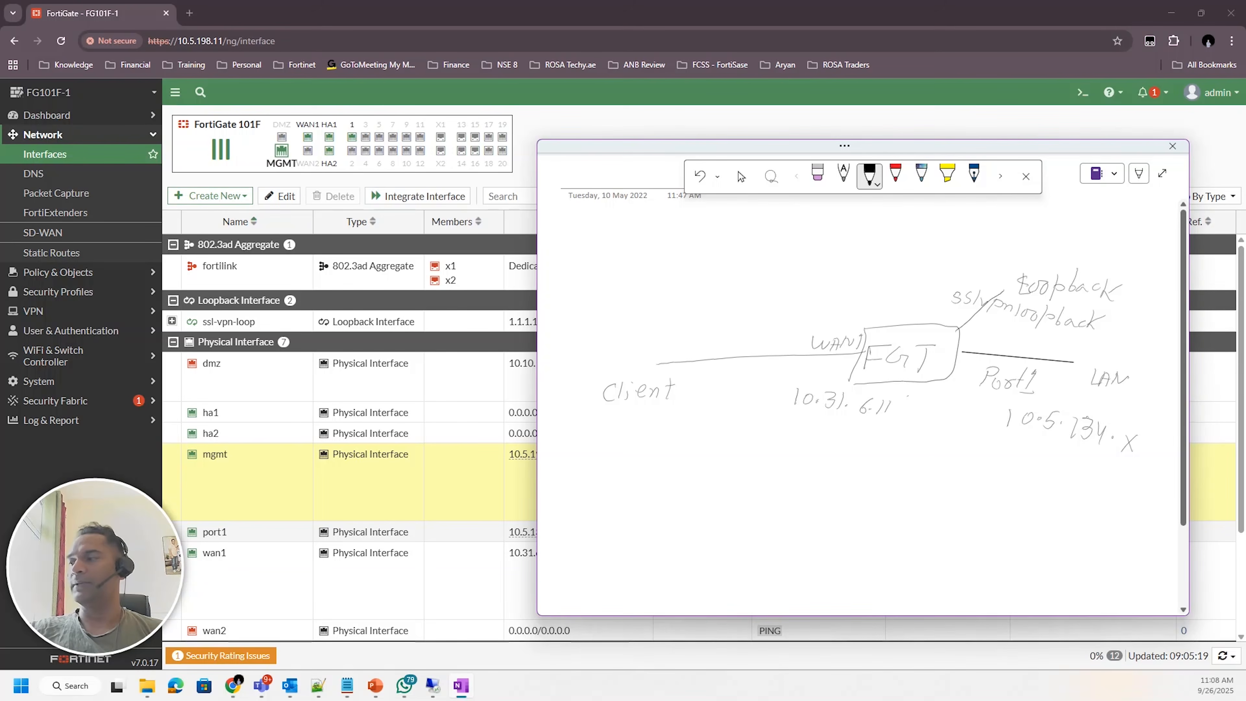
# Open the IPsec Wizard and preview the Remote Access template
pyautogui.click(741, 177)
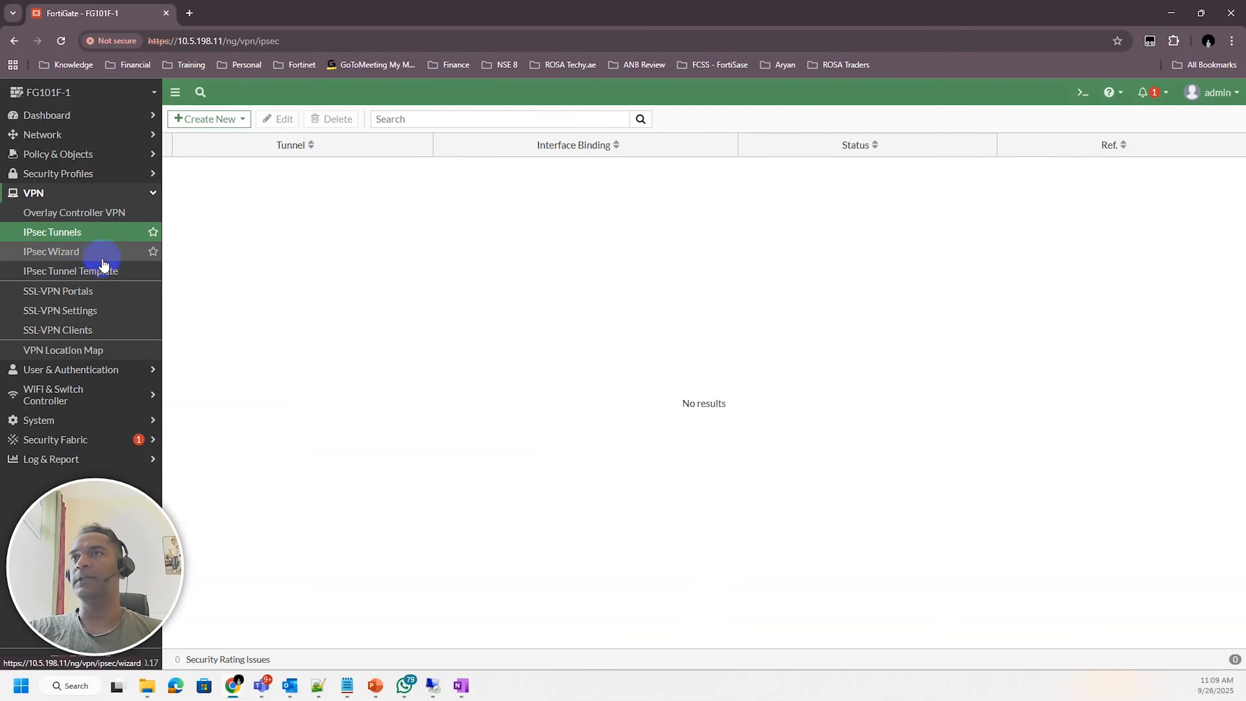
pyautogui.click(48, 255)
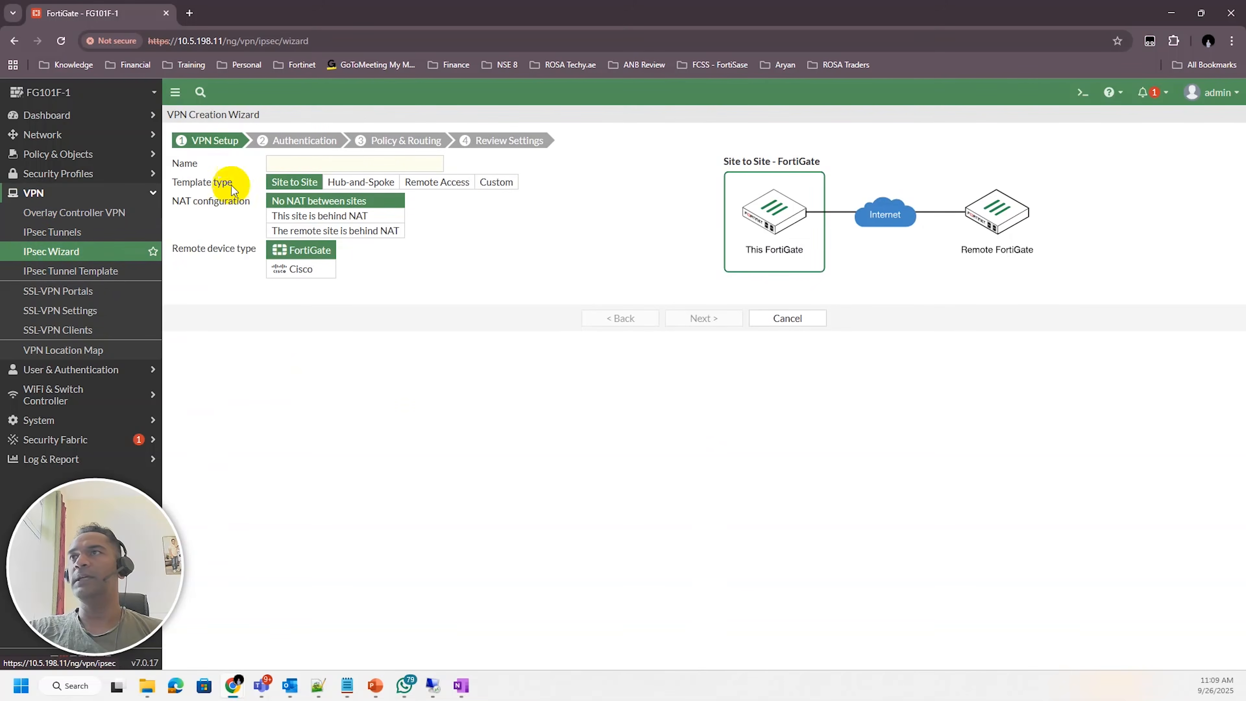
pyautogui.click(443, 185)
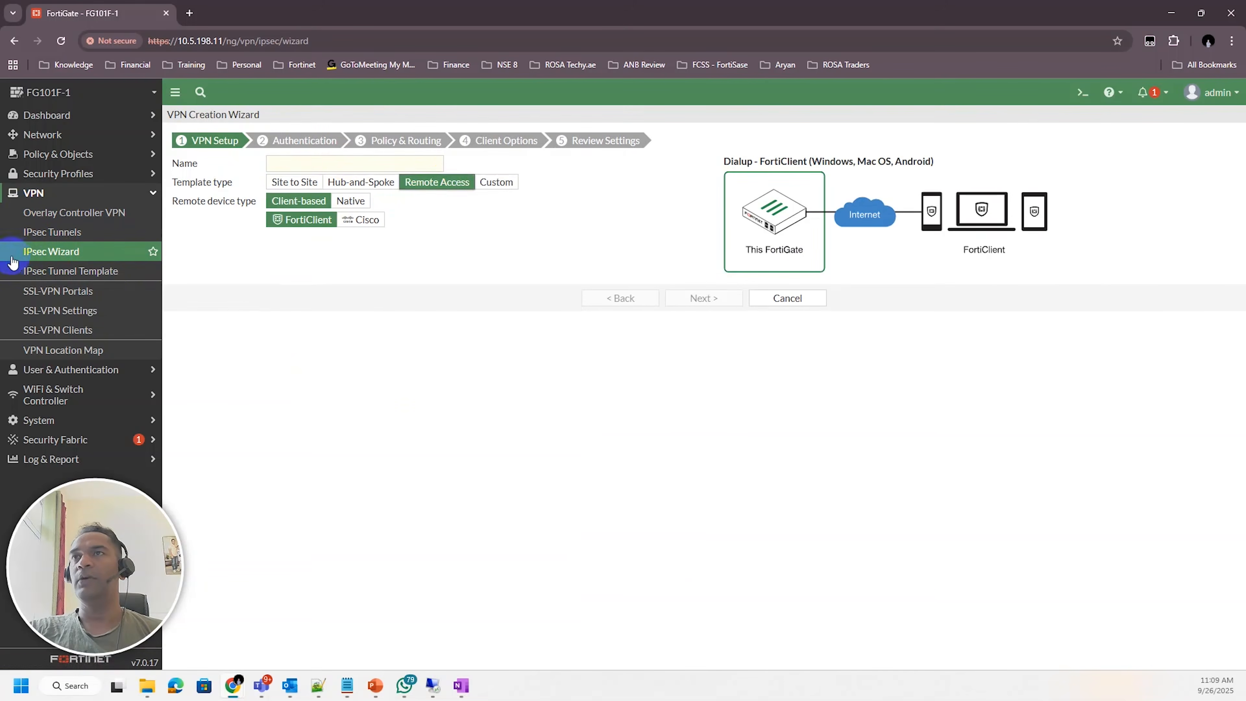
# Start a new IPsec tunnel from the tunnel list and cancel the wizard
pyautogui.click(73, 232)
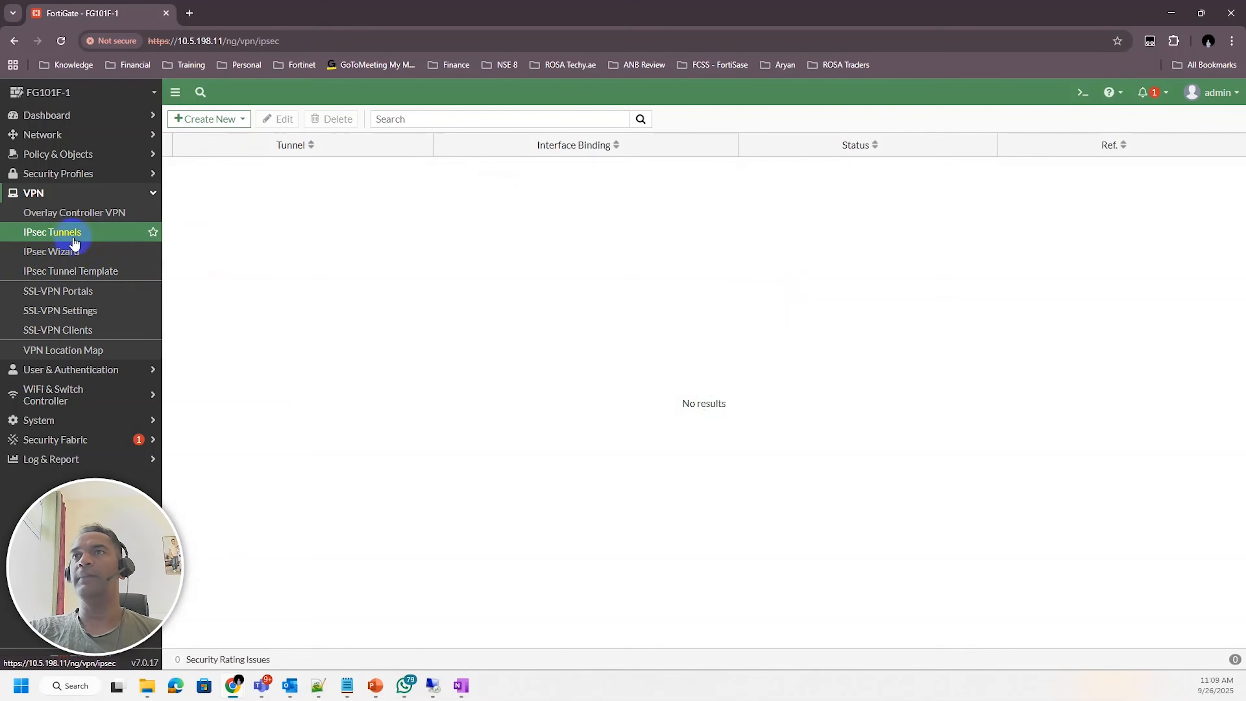
pyautogui.click(220, 120)
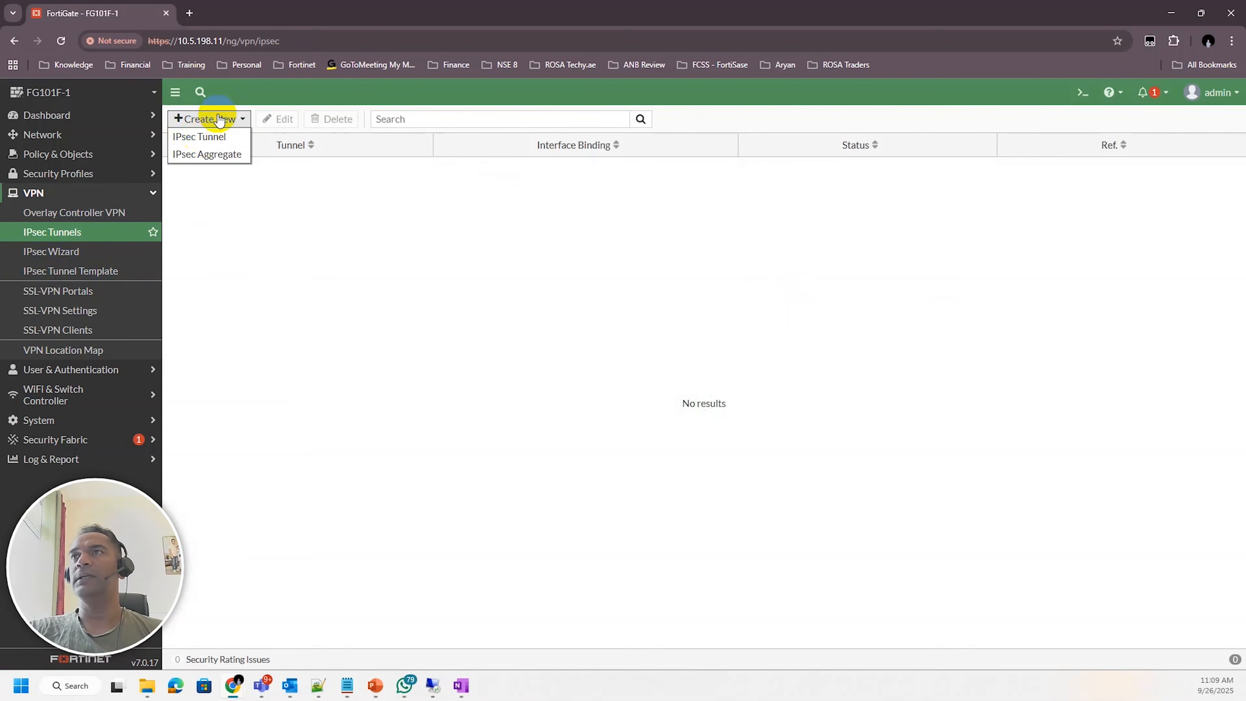
pyautogui.click(203, 137)
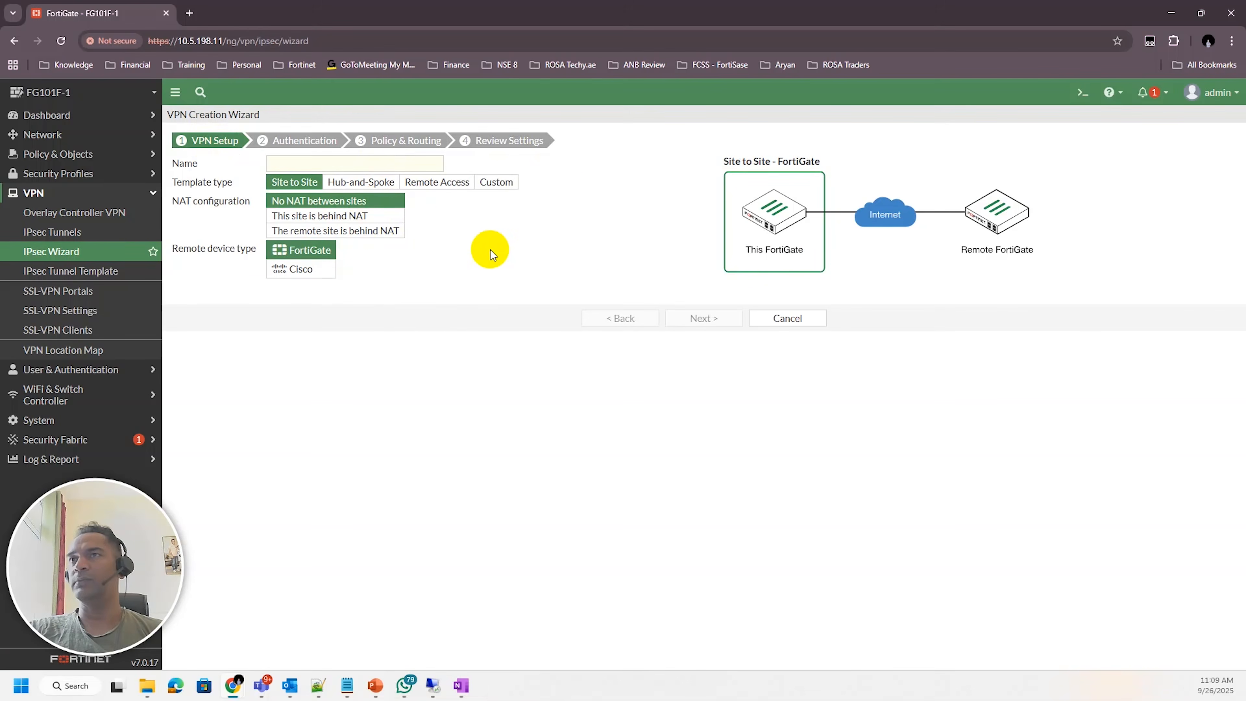
pyautogui.click(787, 318)
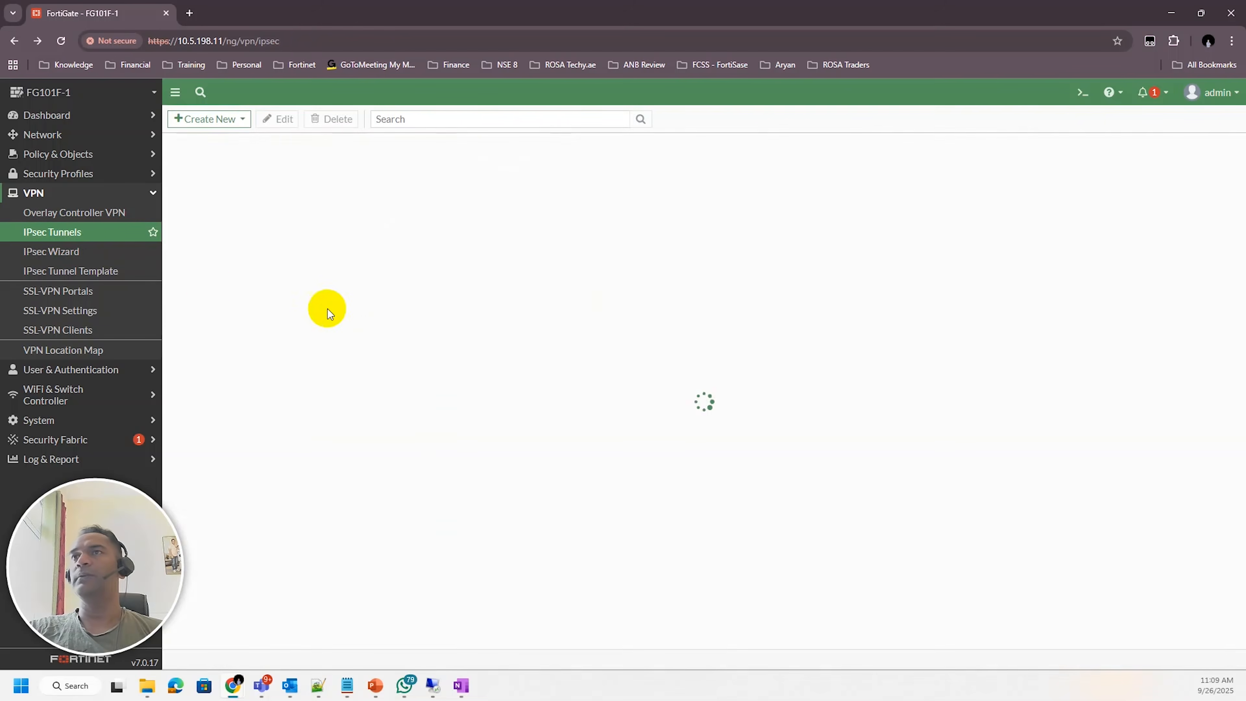
# Open the IPsec Wizard and name the VPN ROSA_LAB
pyautogui.click(67, 253)
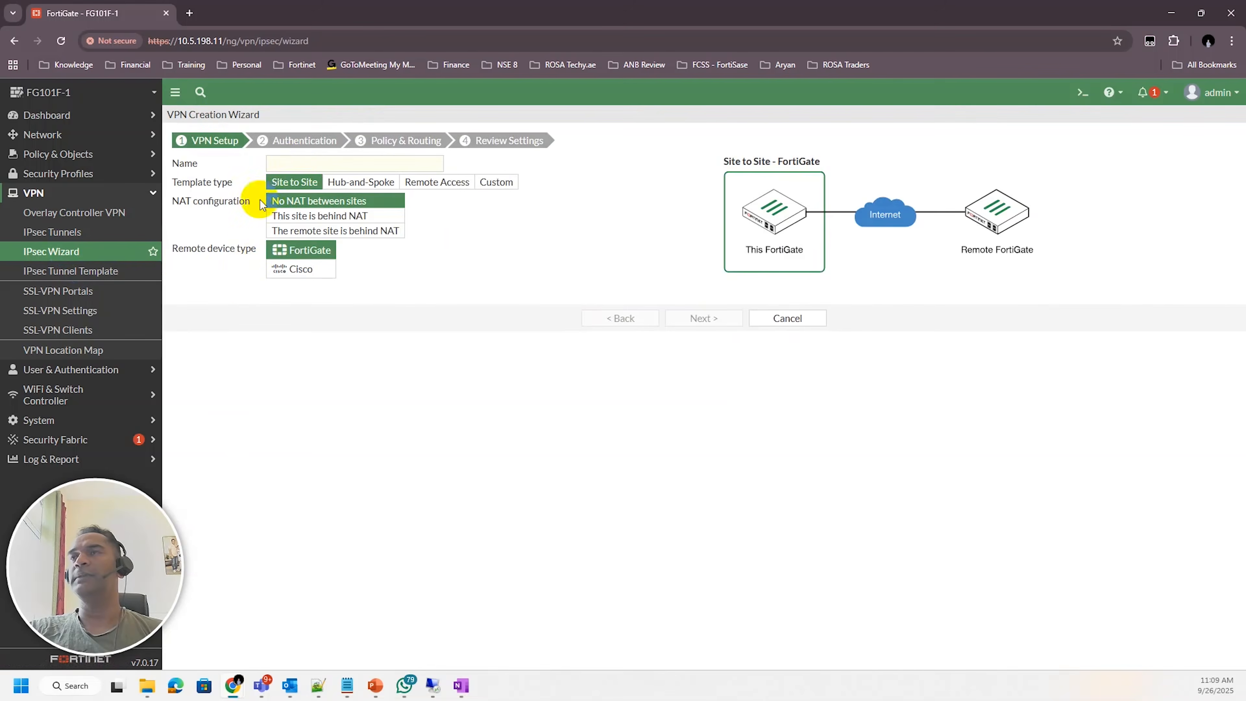
pyautogui.click(298, 162)
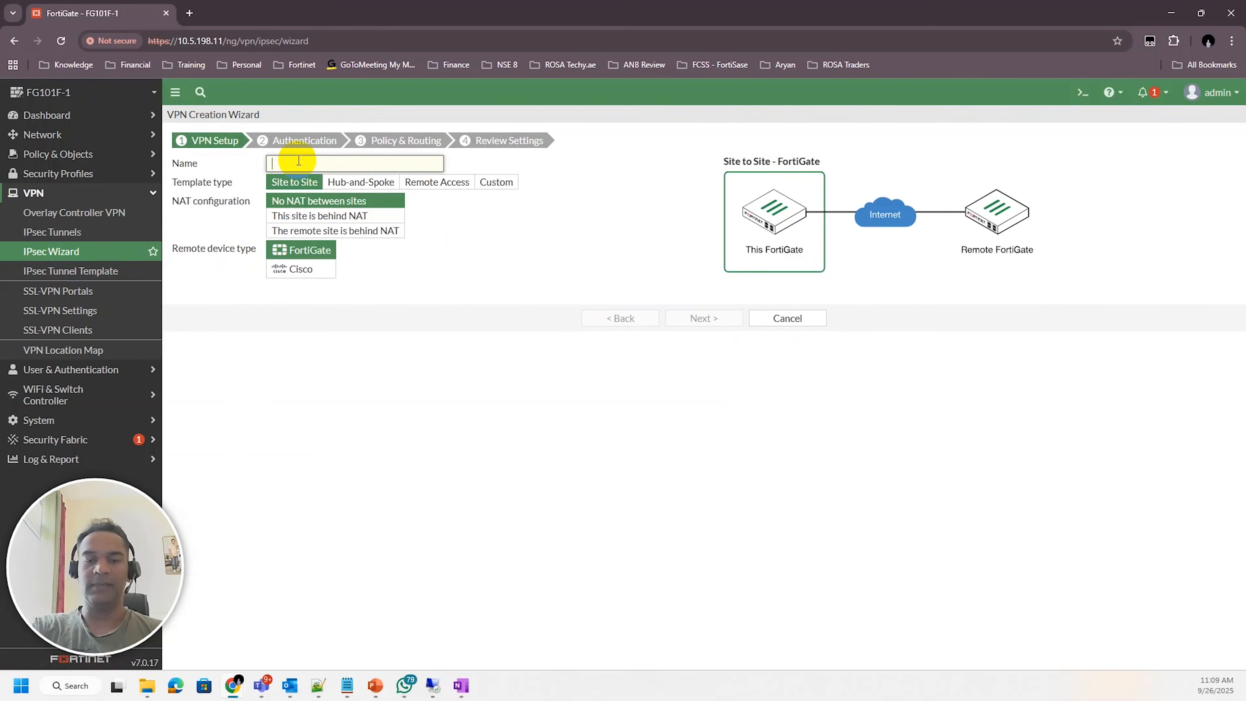
pyautogui.write('ROSA')
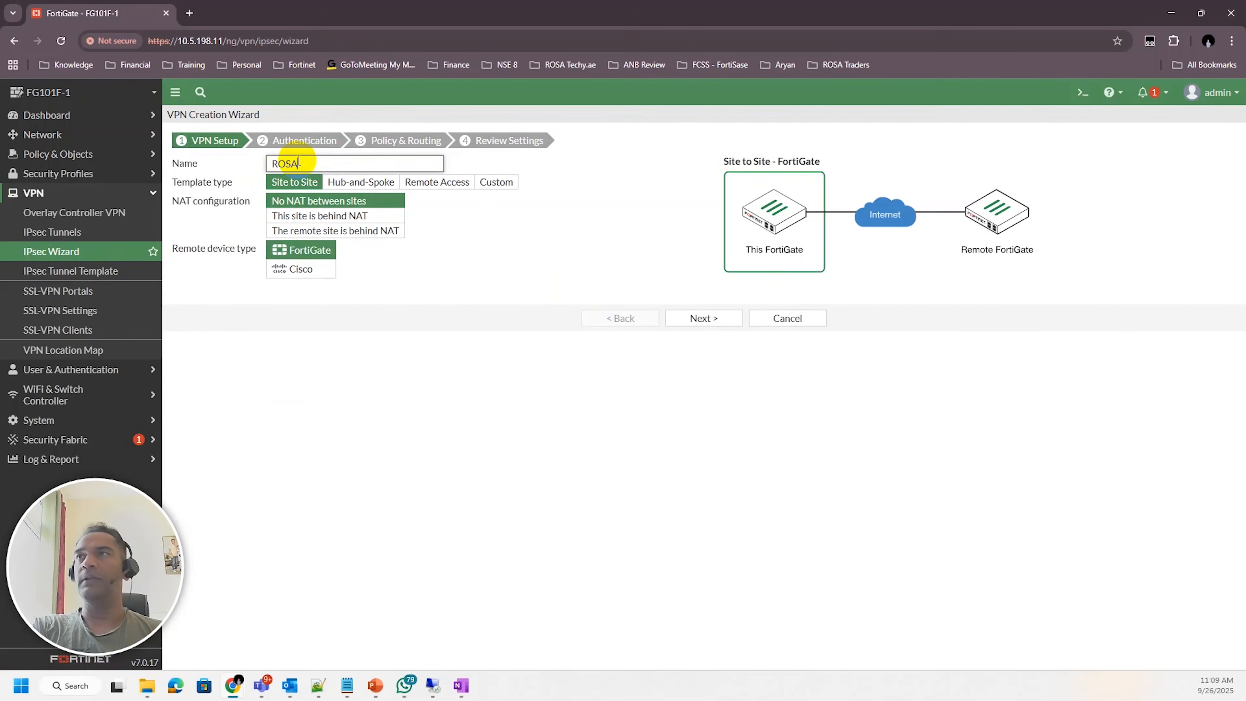
pyautogui.write('-LAB_TUn')
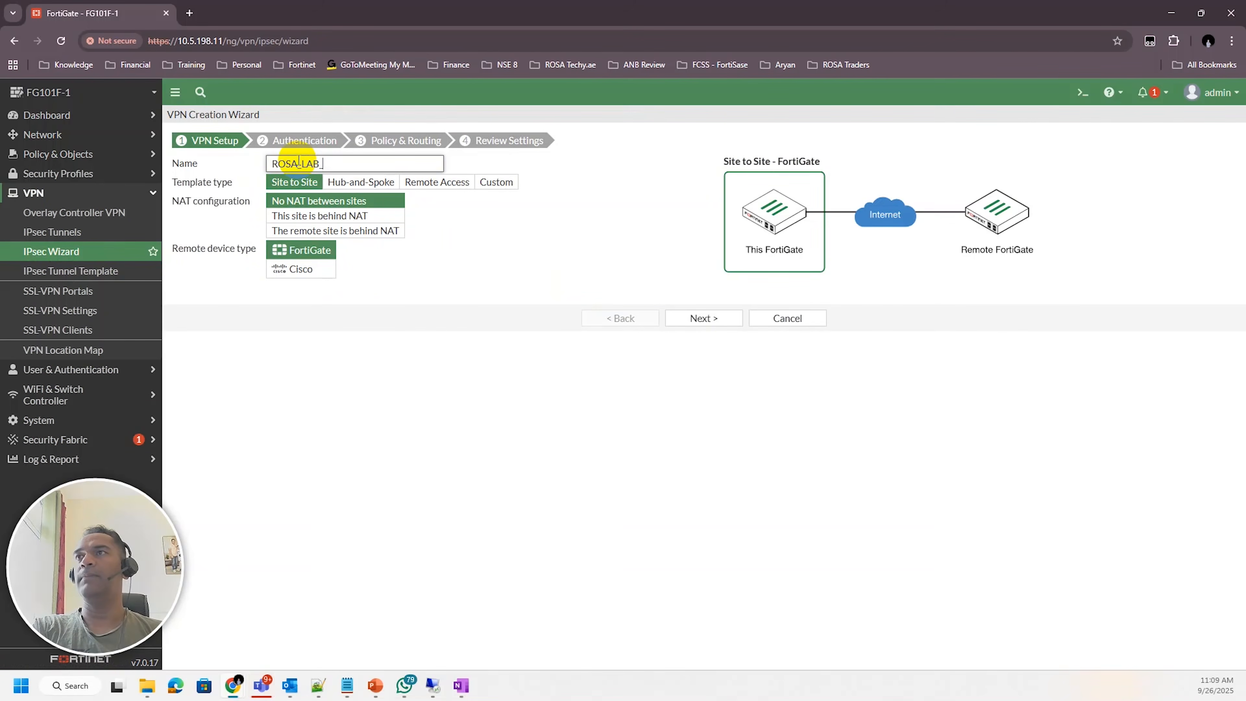
pyautogui.press('BackSpace')
pyautogui.press('BackSpace')
pyautogui.press('BackSpace')
pyautogui.press('BackSpace')
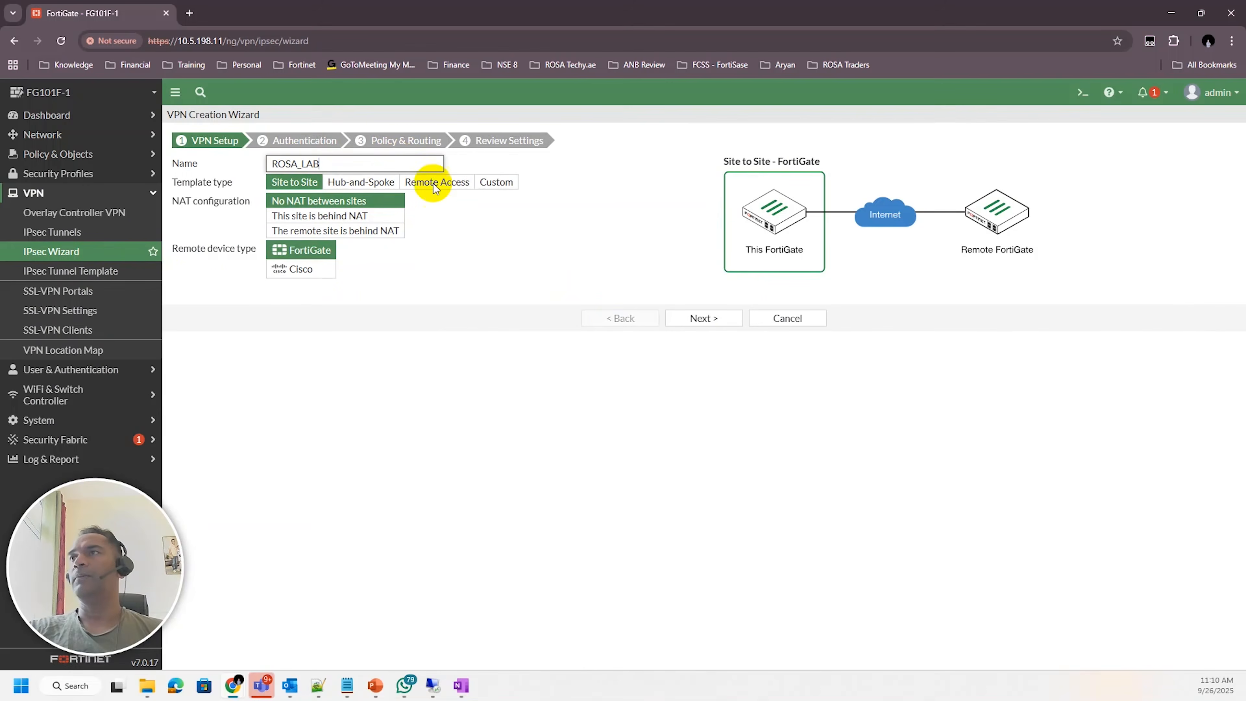
# Choose the Remote Access template with FortiClient and continue to the Authentication page
pyautogui.click(444, 186)
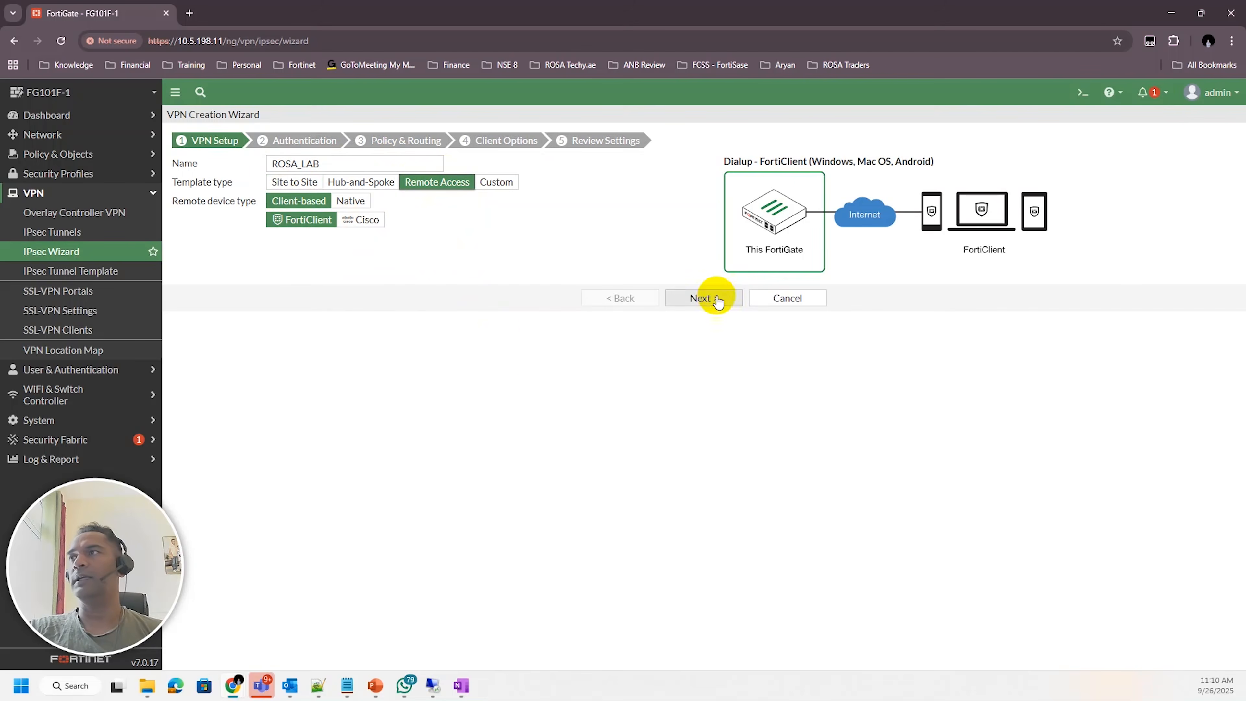
pyautogui.click(692, 299)
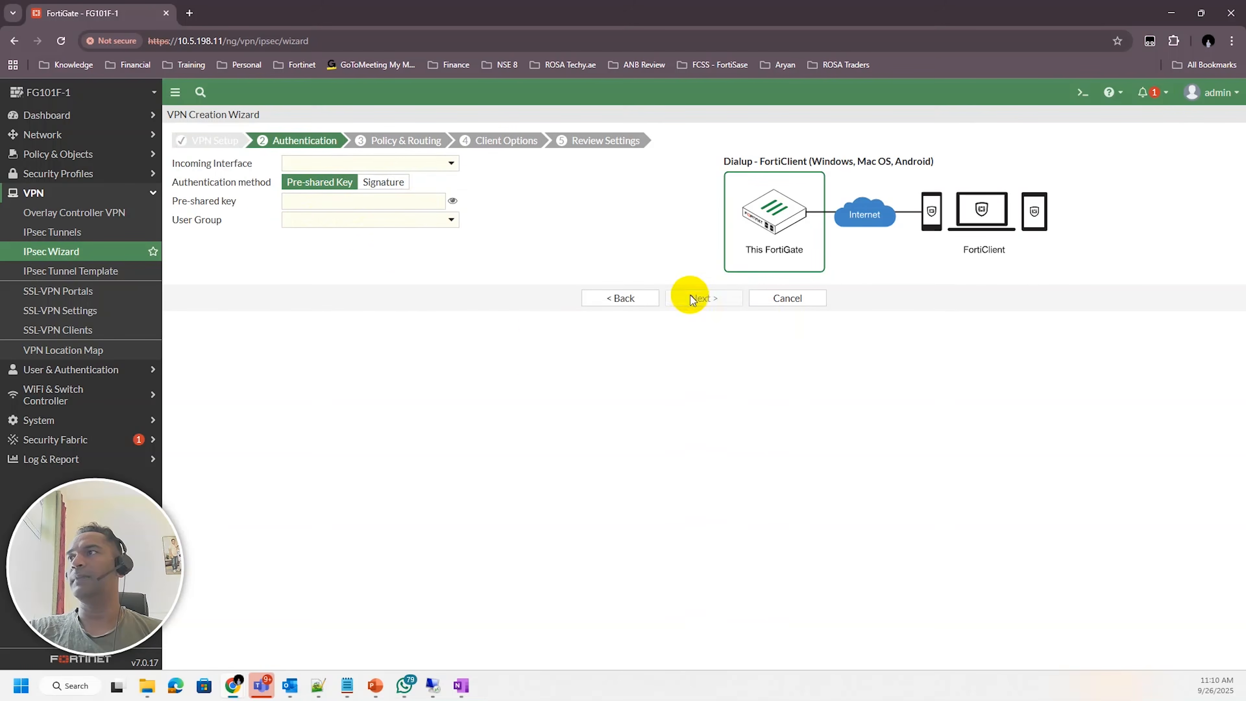
# Circle the WAN1 label in red on the topology diagram
pyautogui.click(417, 163)
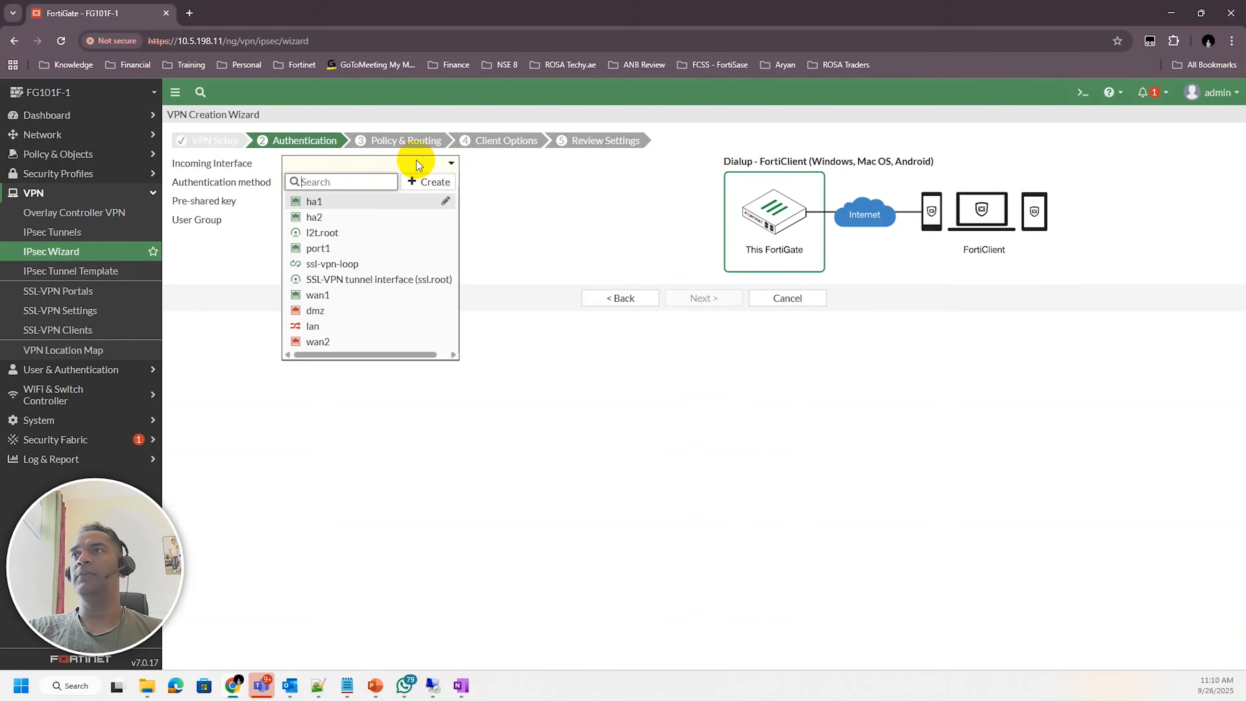
pyautogui.click(554, 198)
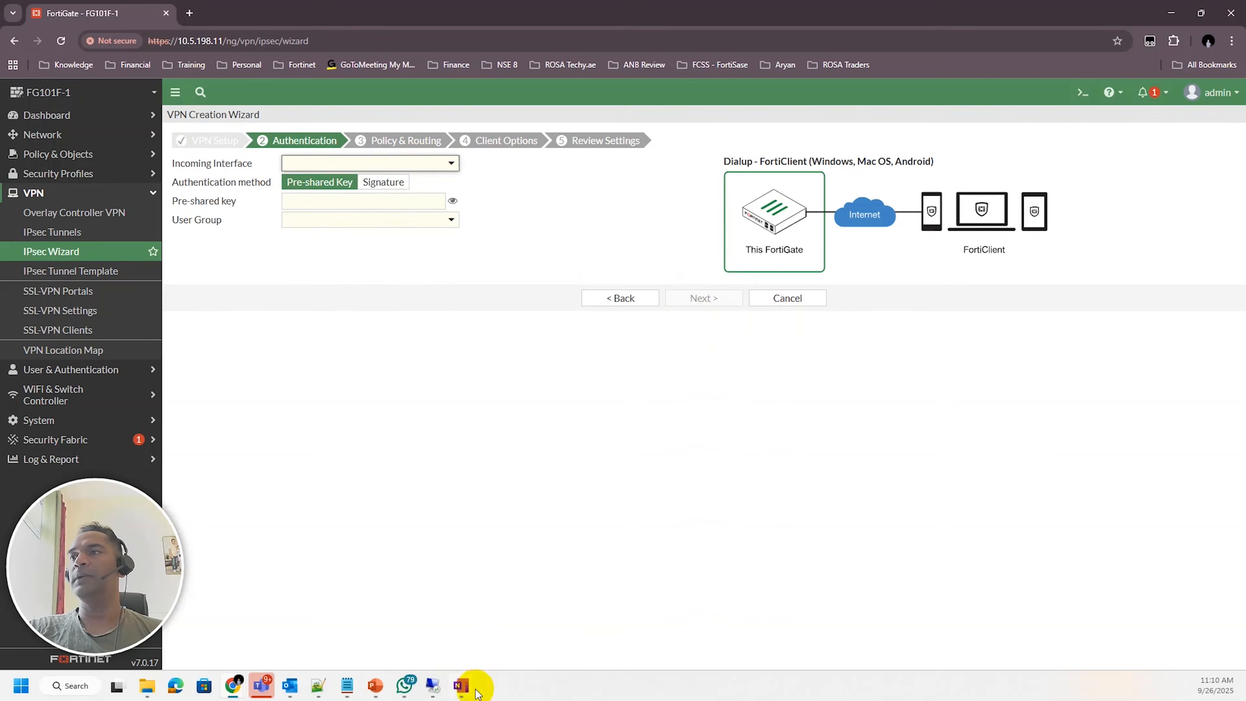
pyautogui.click(461, 684)
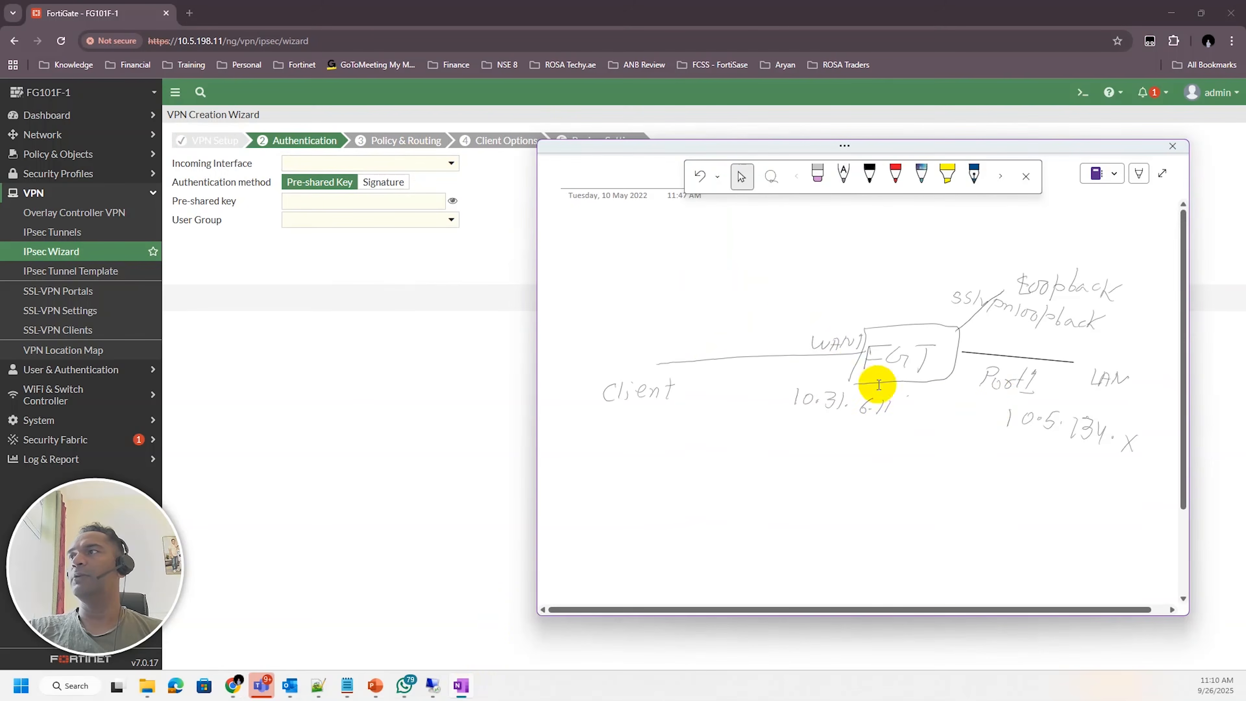
pyautogui.click(900, 174)
pyautogui.moveTo(840, 324)
pyautogui.mouseDown()
pyautogui.moveTo(807, 350)
pyautogui.moveTo(847, 312)
pyautogui.mouseUp()
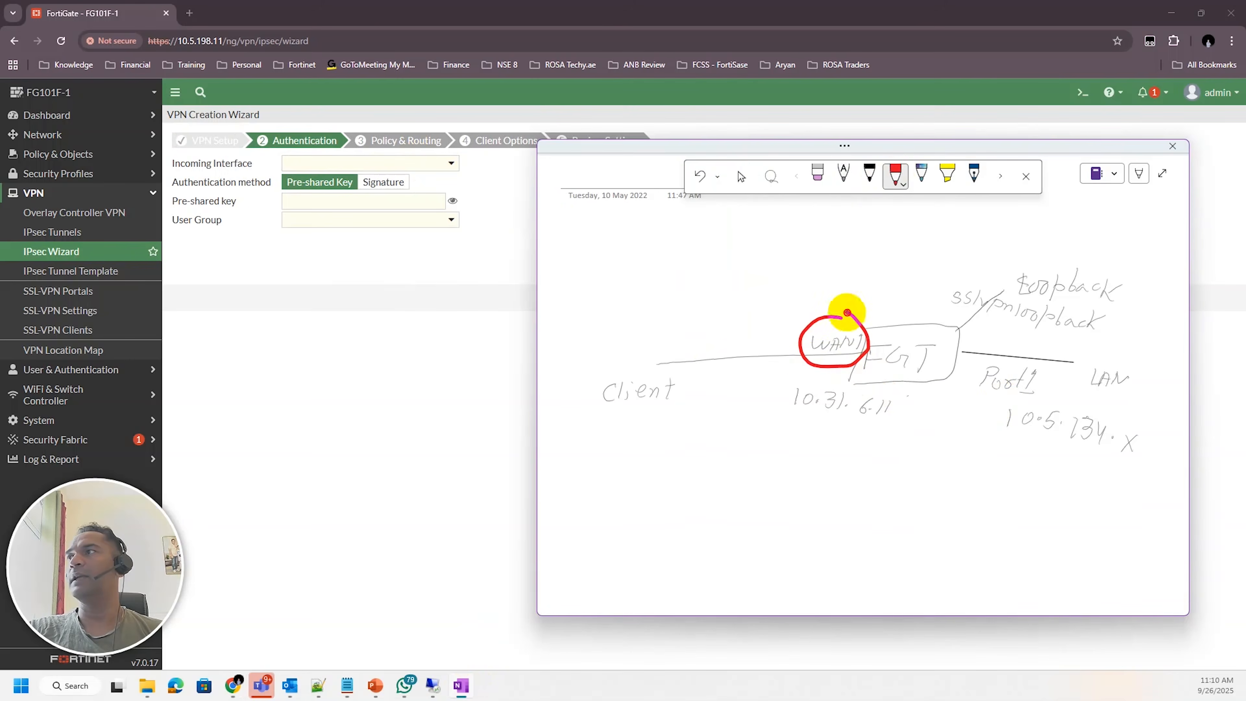
# Set the incoming interface to wan1 and enter the pre-shared key
pyautogui.click(368, 264)
pyautogui.click(419, 167)
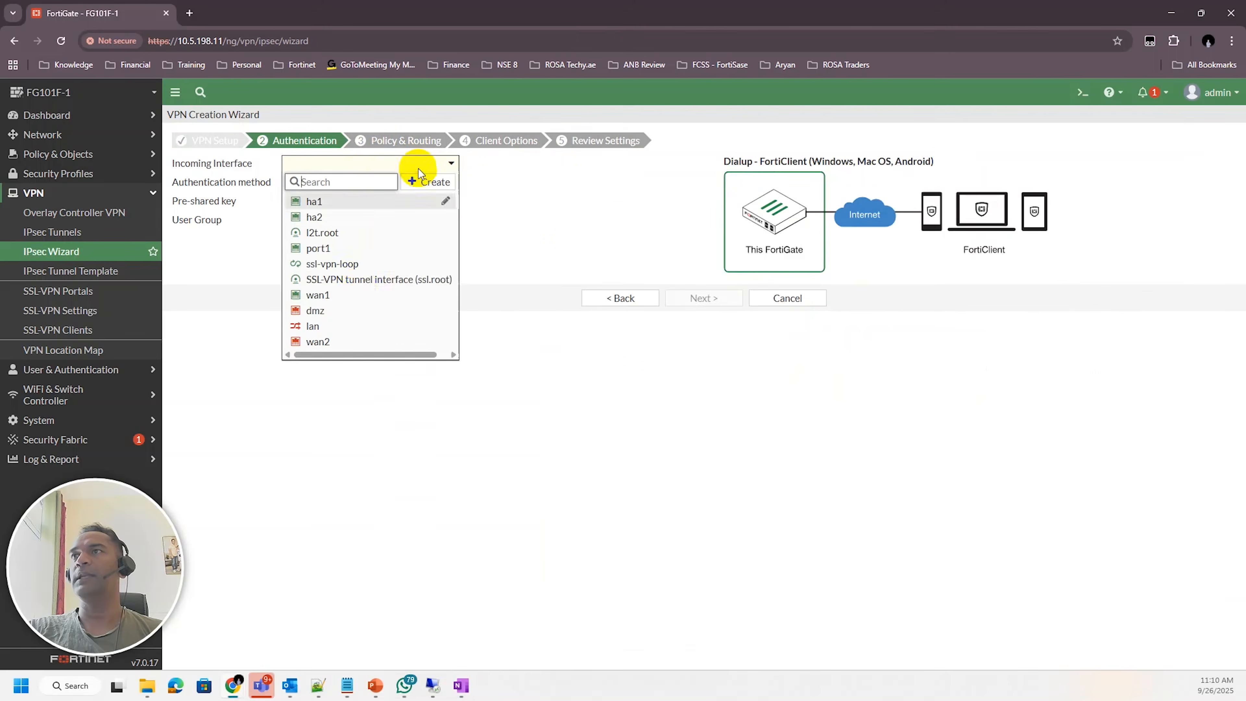
pyautogui.click(337, 295)
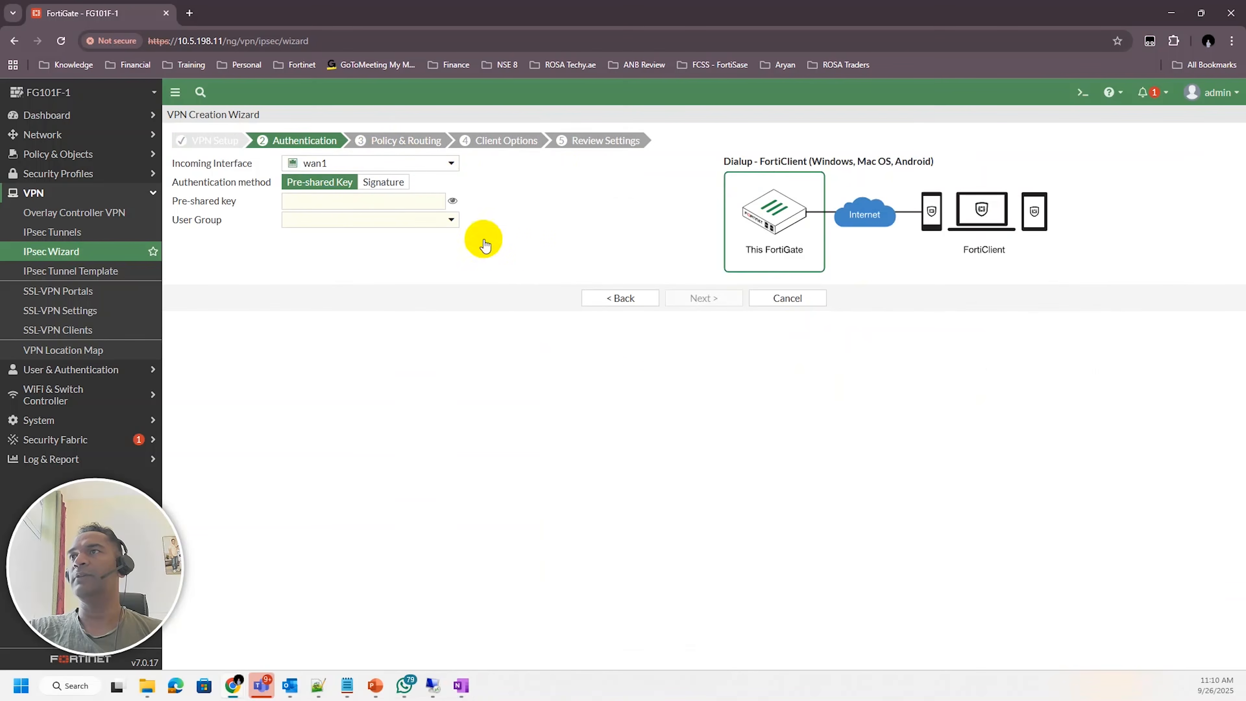
pyautogui.click(328, 204)
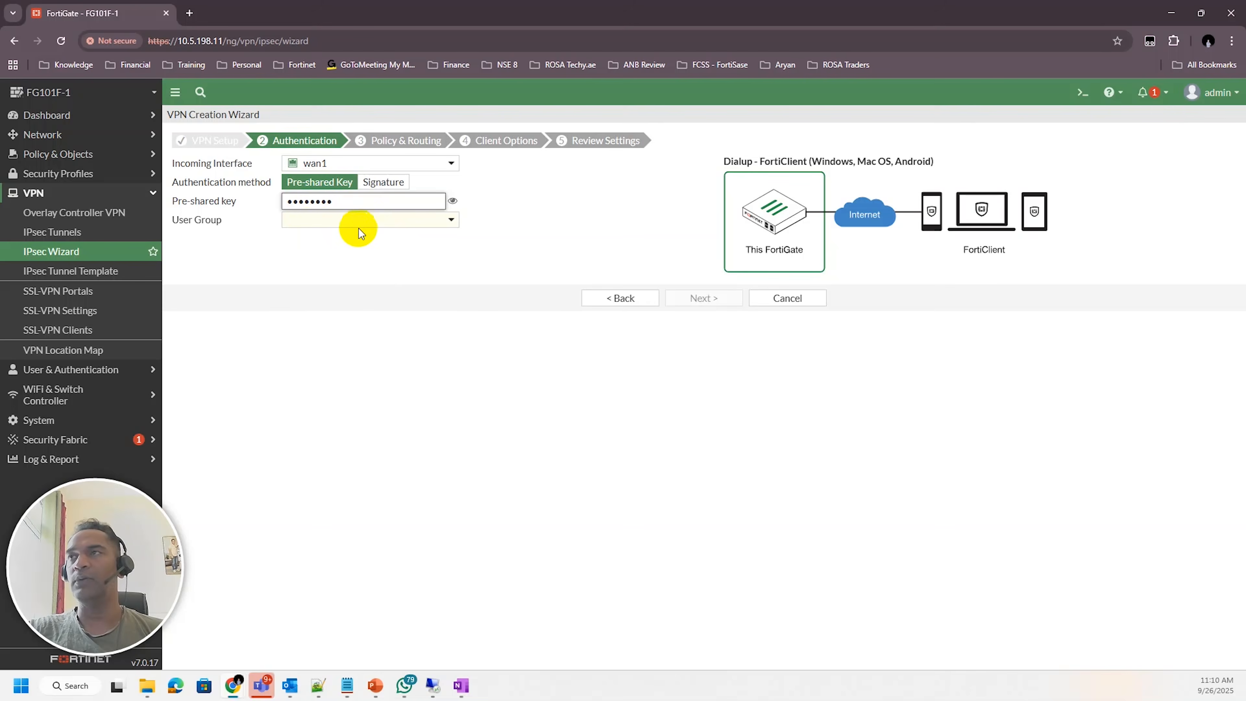
# Select Guest-group as the VPN's user group
pyautogui.click(445, 220)
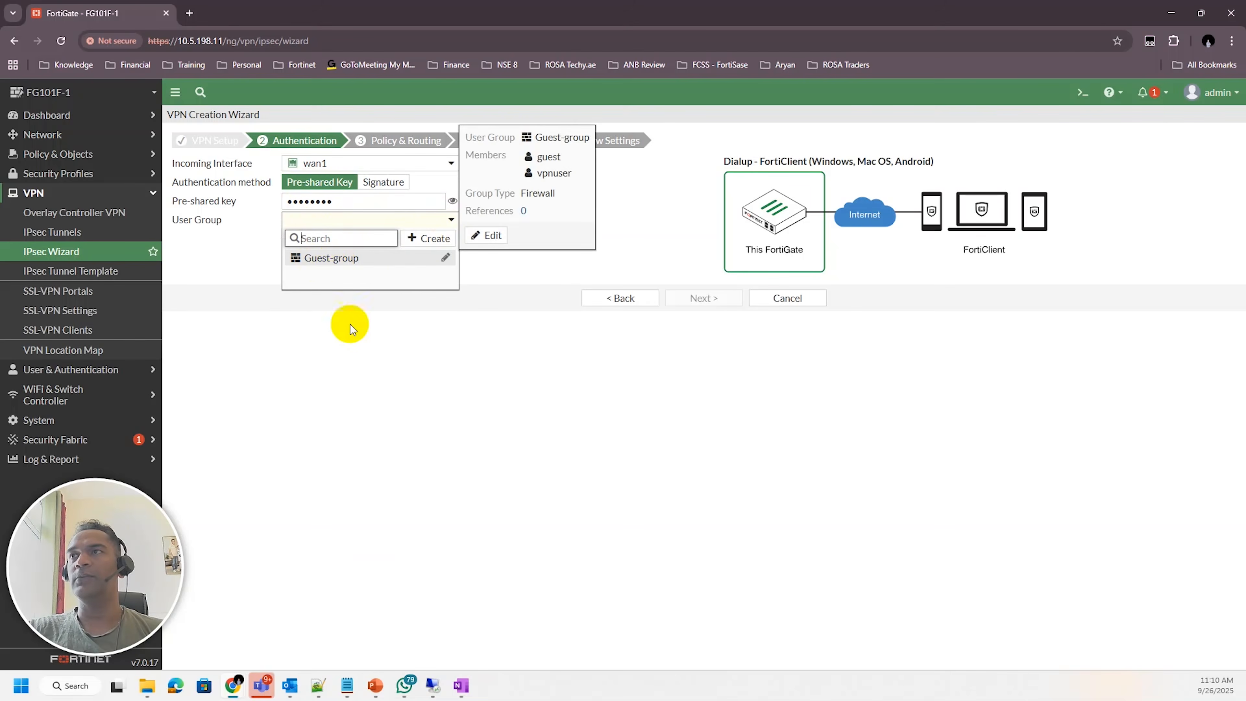
pyautogui.moveTo(322, 259)
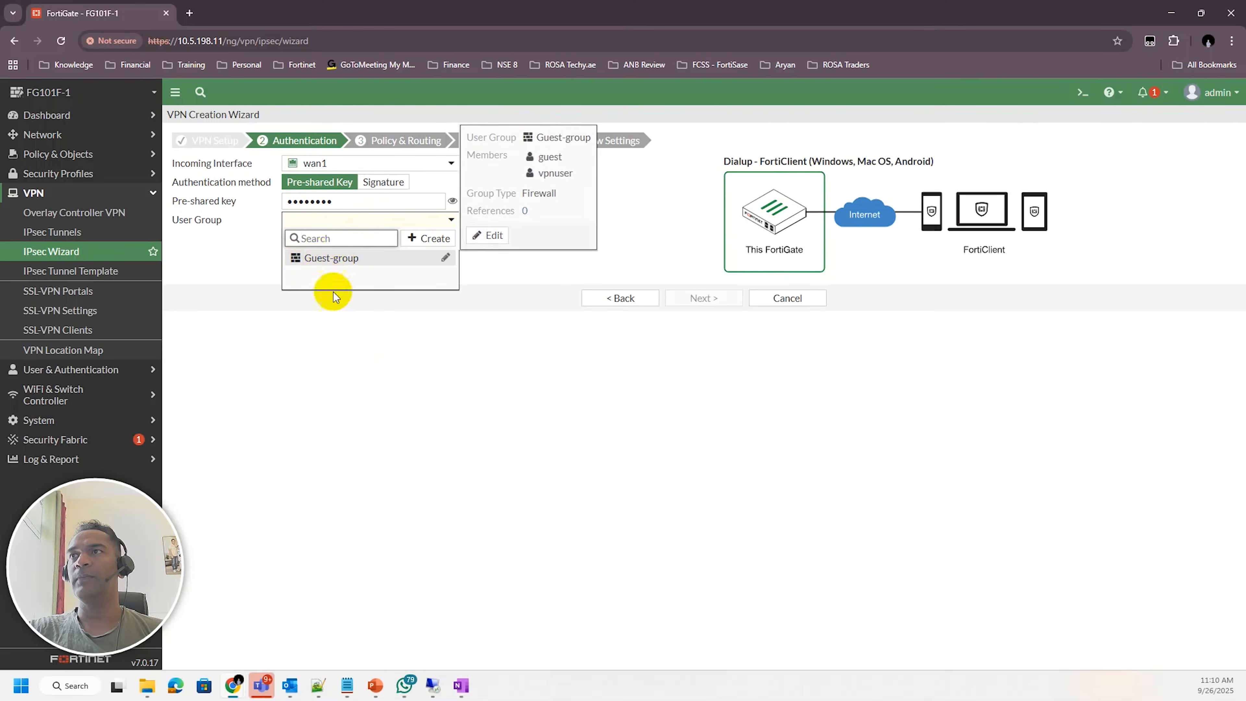
pyautogui.click(319, 258)
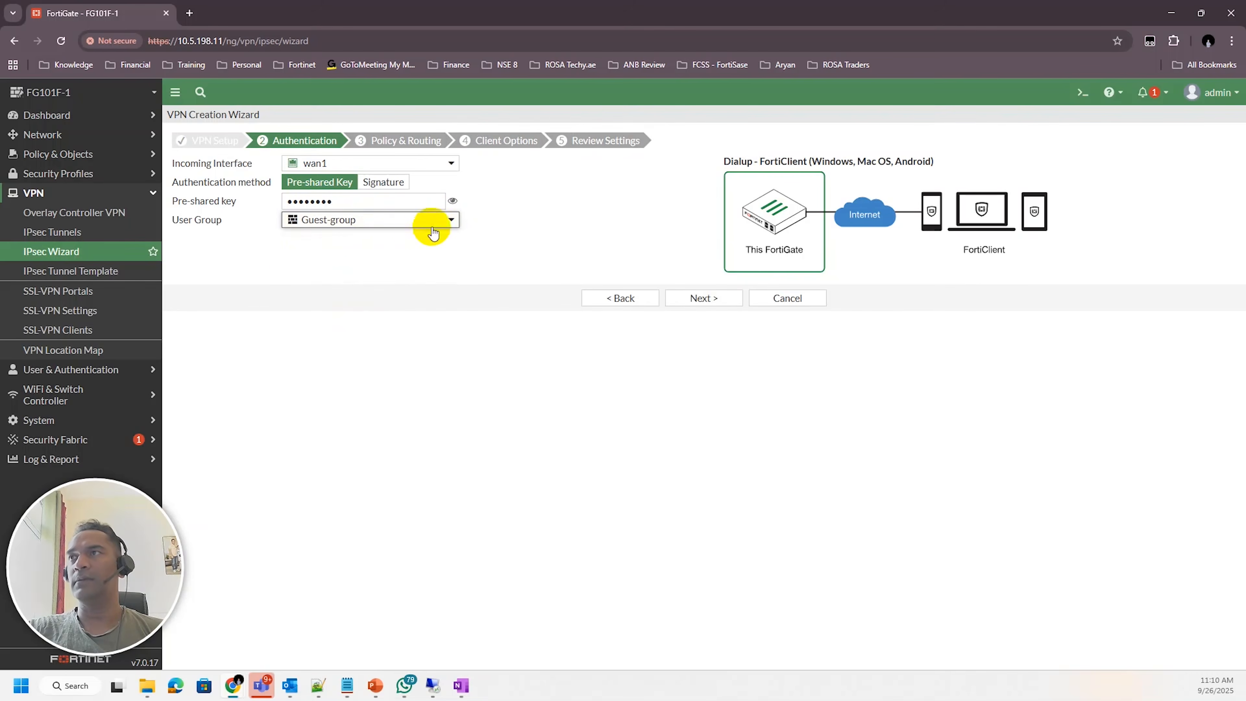
# Open Guest-group's settings to inspect its members, then close the dialog without changes
pyautogui.click(449, 222)
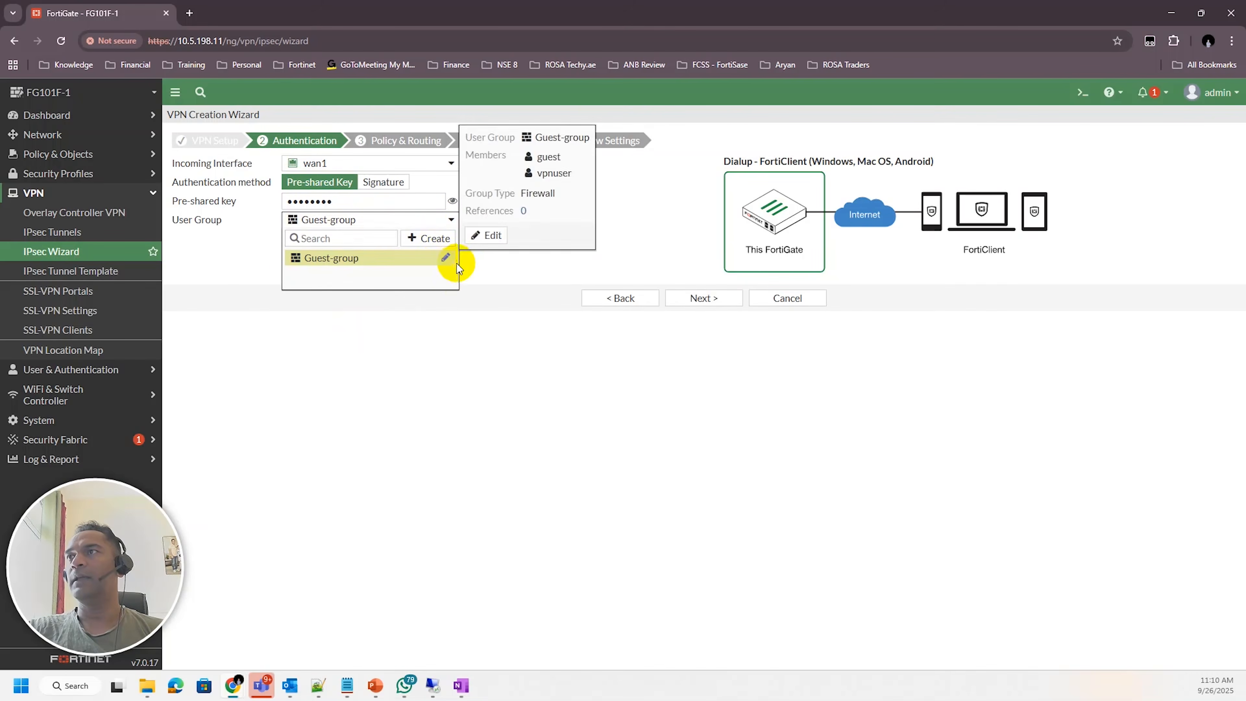
pyautogui.click(447, 259)
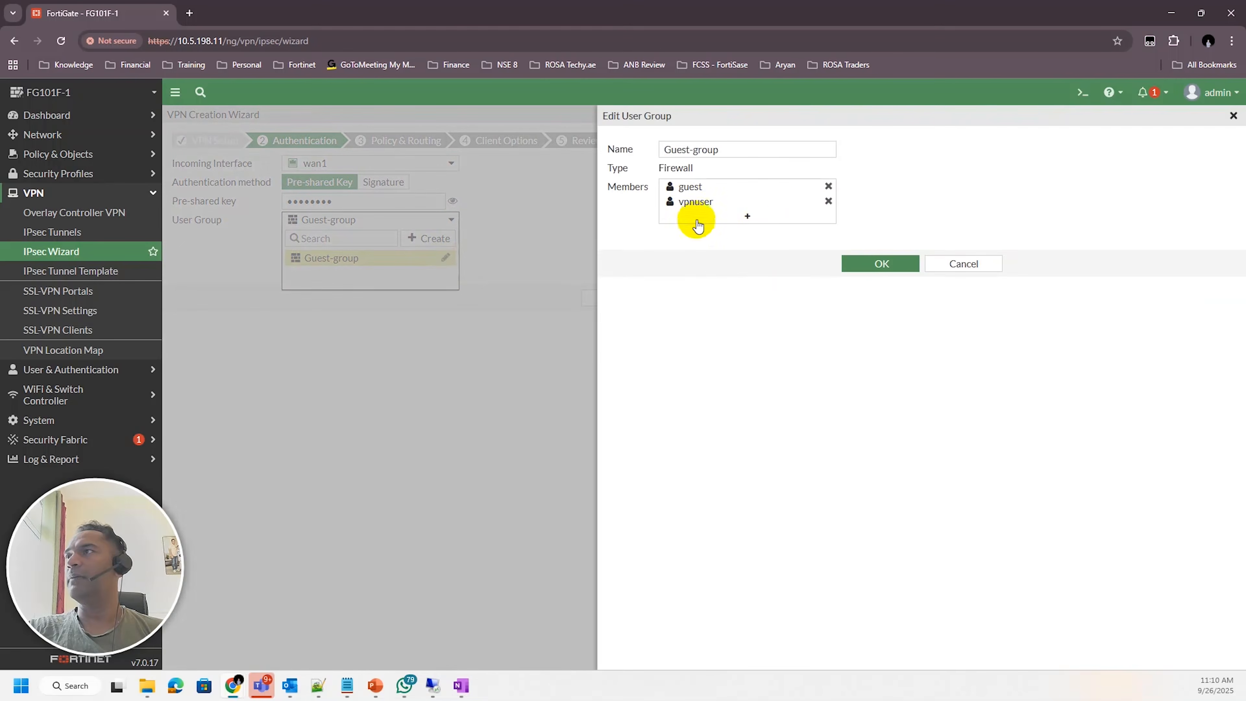
pyautogui.moveTo(701, 211)
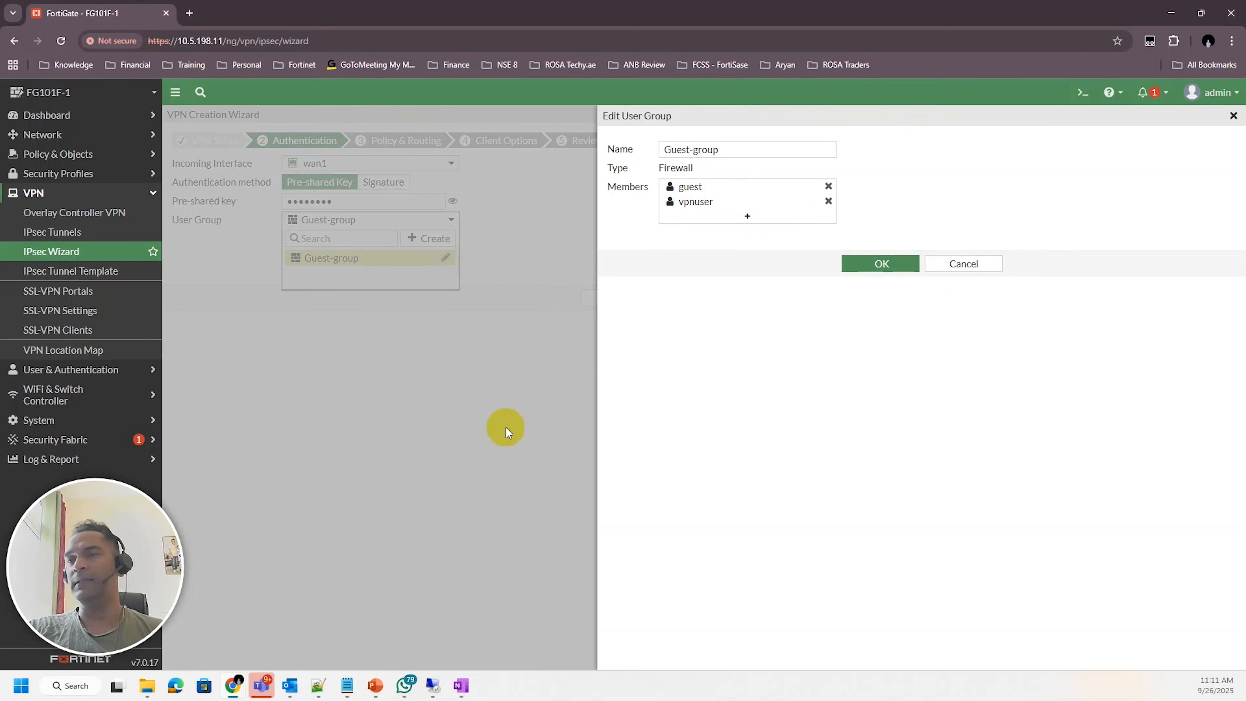
pyautogui.click(964, 263)
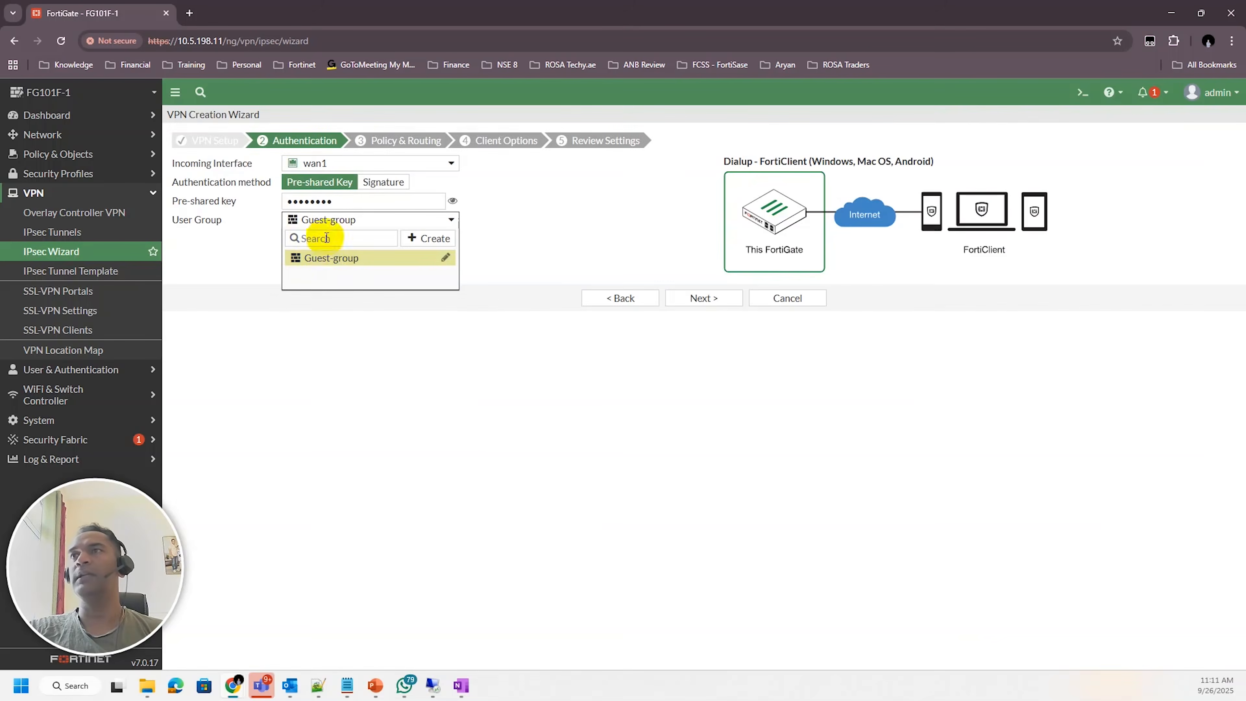
pyautogui.moveTo(331, 267)
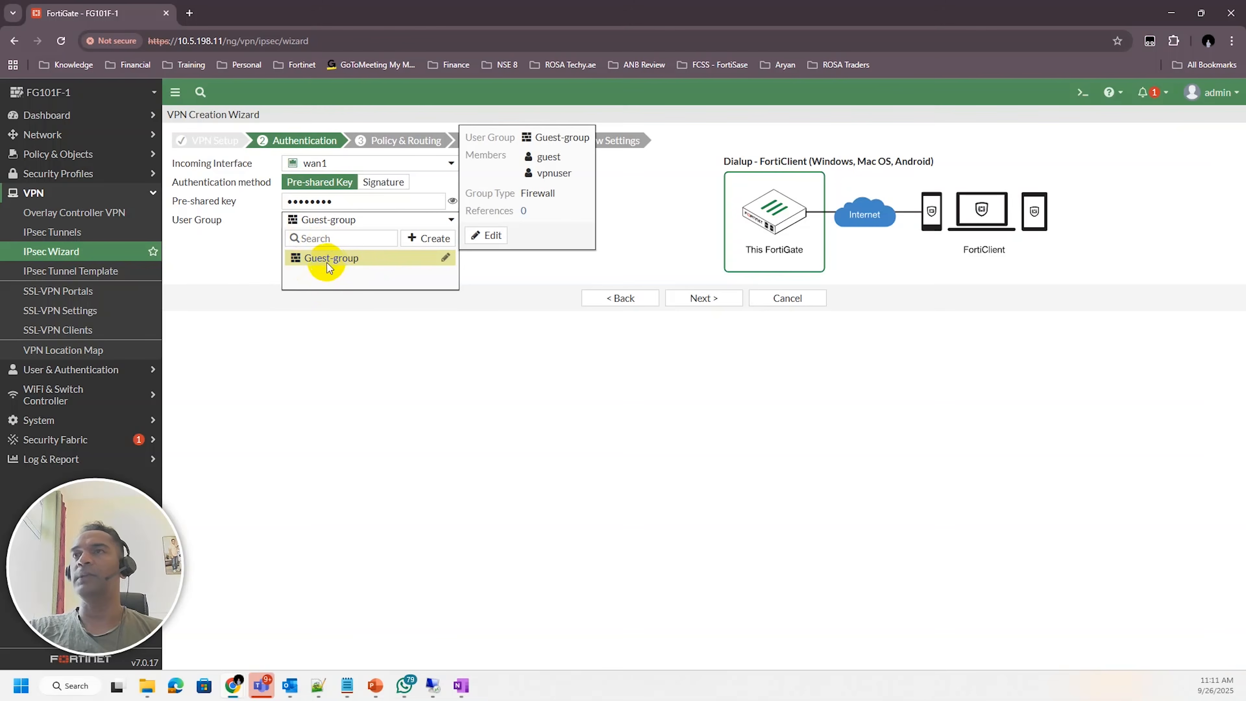
pyautogui.click(414, 374)
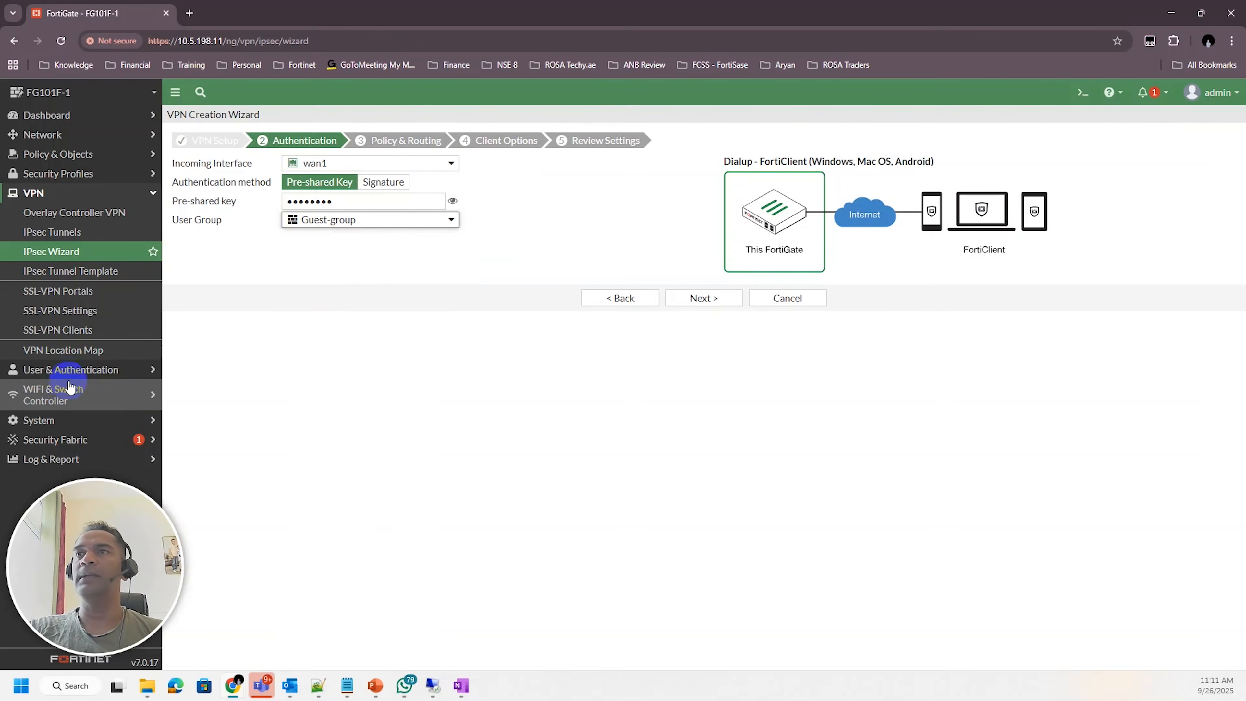
# Review the existing user groups under User & Authentication before returning to the IPsec Wizard
pyautogui.click(78, 373)
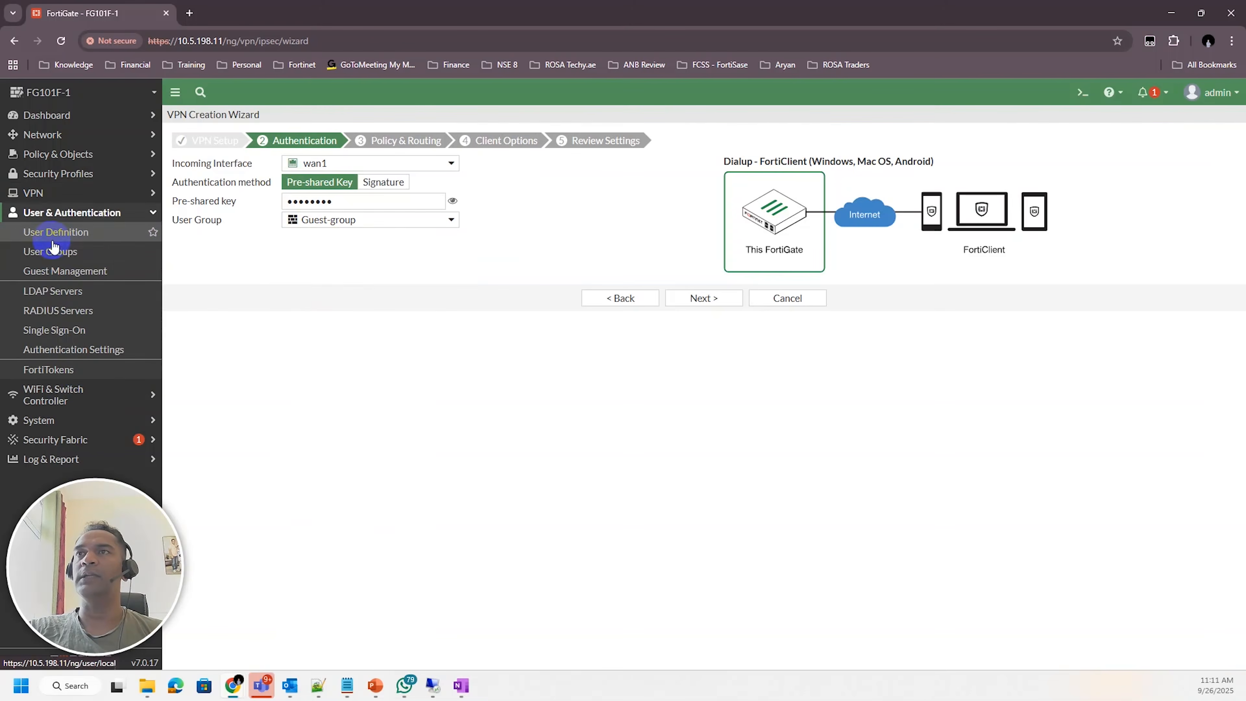
pyautogui.click(50, 253)
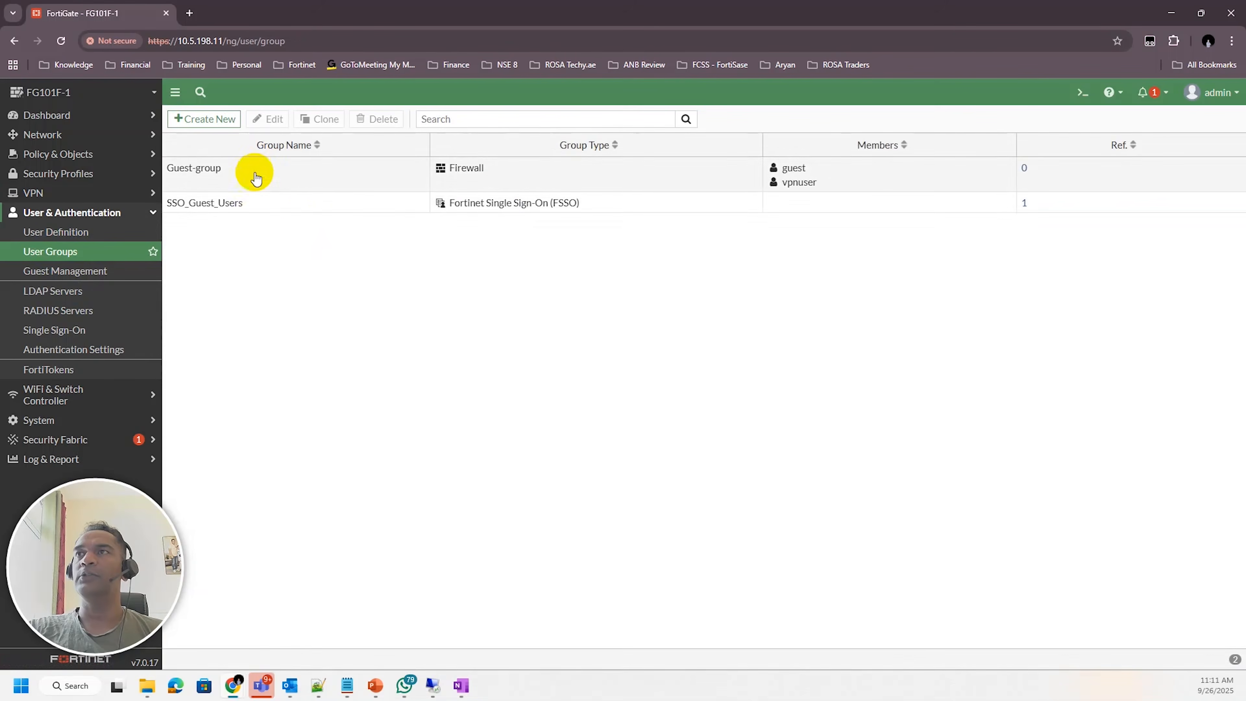
pyautogui.click(287, 201)
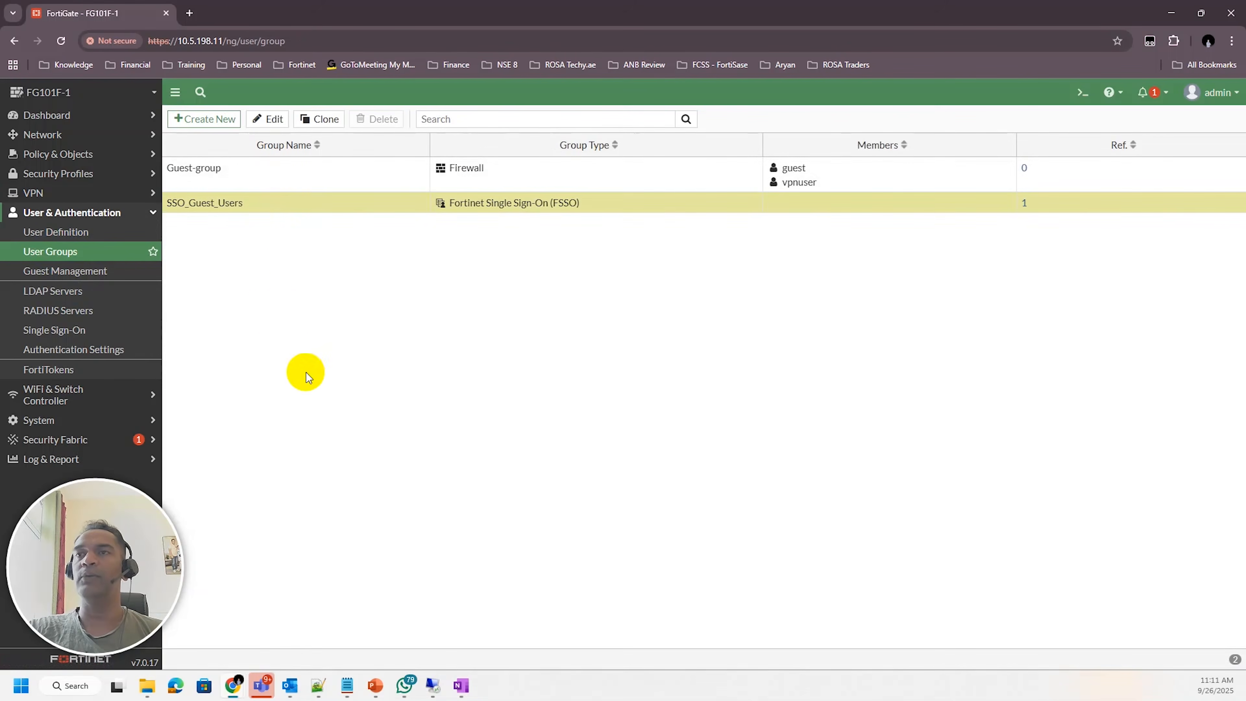
pyautogui.click(294, 192)
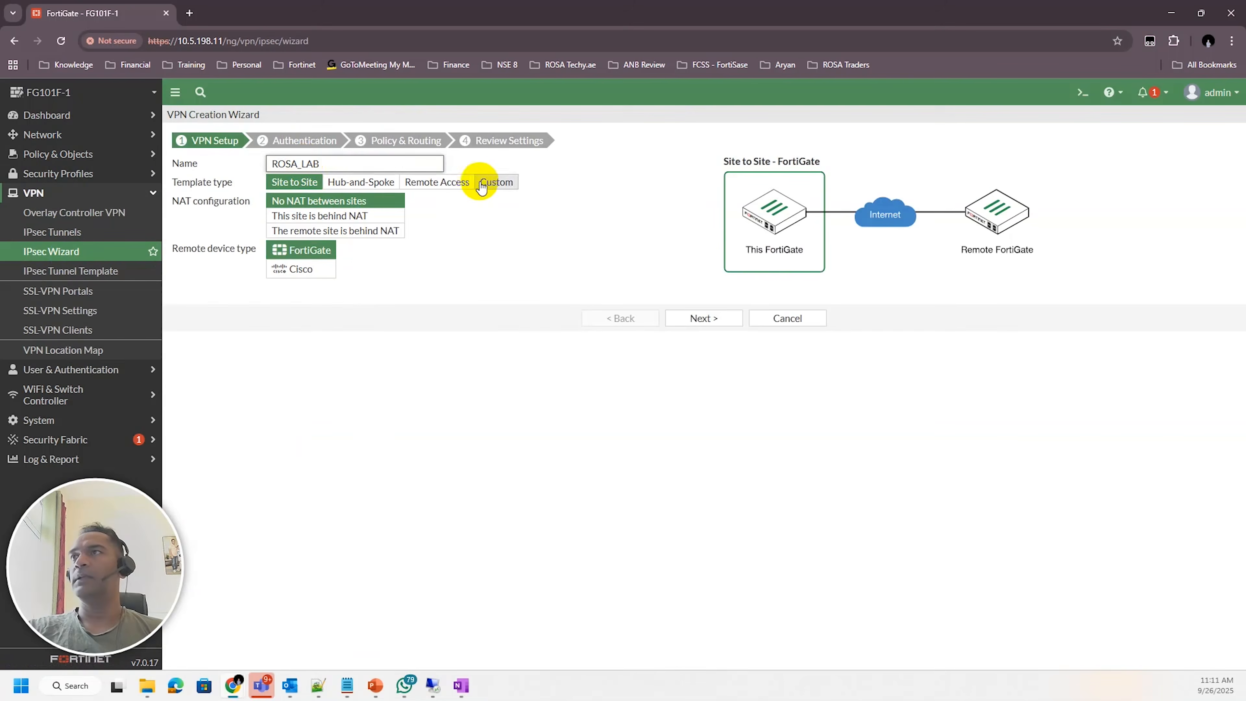
# Reselect the Remote Access template and continue to the Authentication page
pyautogui.click(447, 183)
pyautogui.click(706, 298)
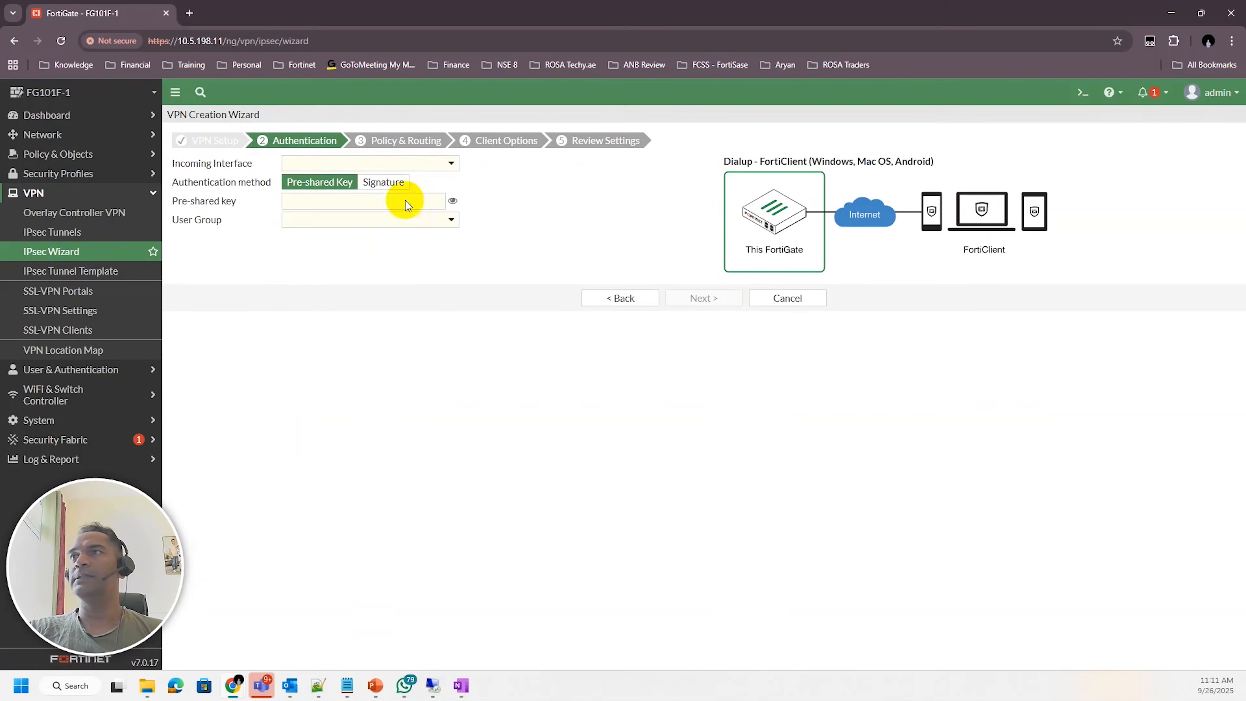
# Set the incoming interface to wan1 and enter the pre-shared key again
pyautogui.click(376, 164)
pyautogui.click(328, 315)
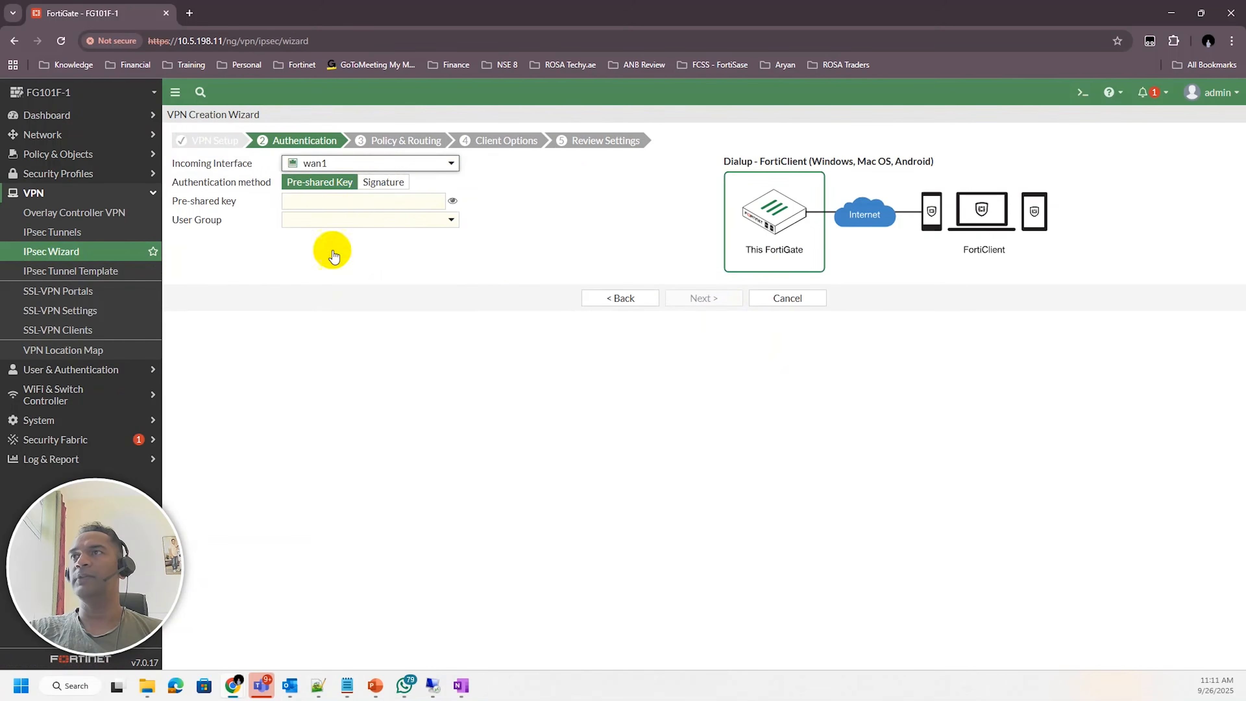
pyautogui.click(336, 201)
pyautogui.write('f')
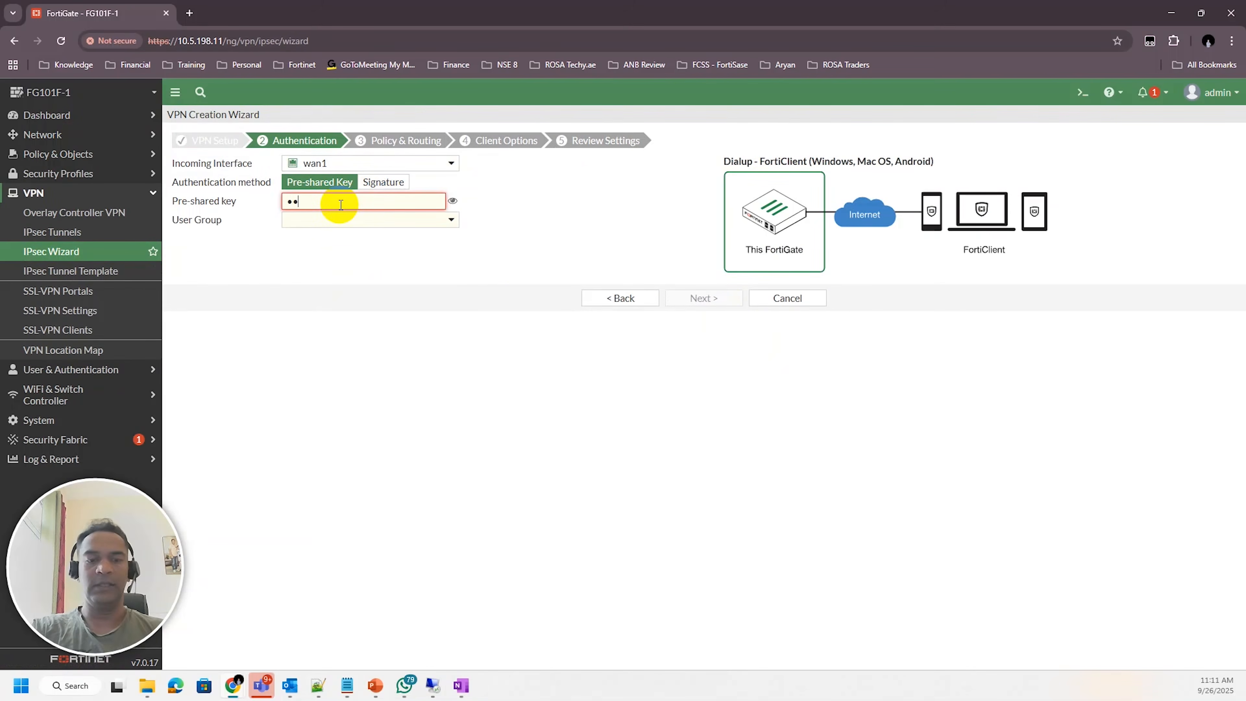
# Choose Guest-group as the user group and continue to the Policy & Routing page
pyautogui.click(370, 220)
pyautogui.click(321, 258)
pyautogui.click(710, 299)
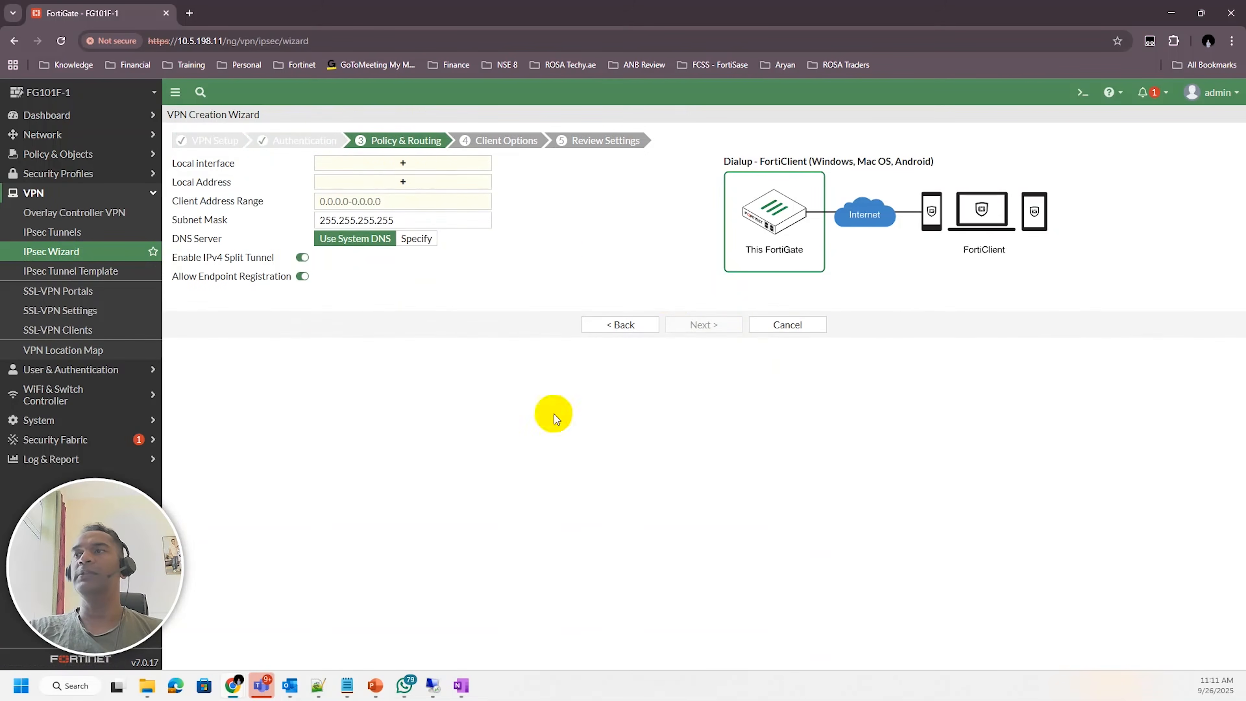
# Highlight the Port1-to-LAN link in red on the topology diagram
pyautogui.click(462, 686)
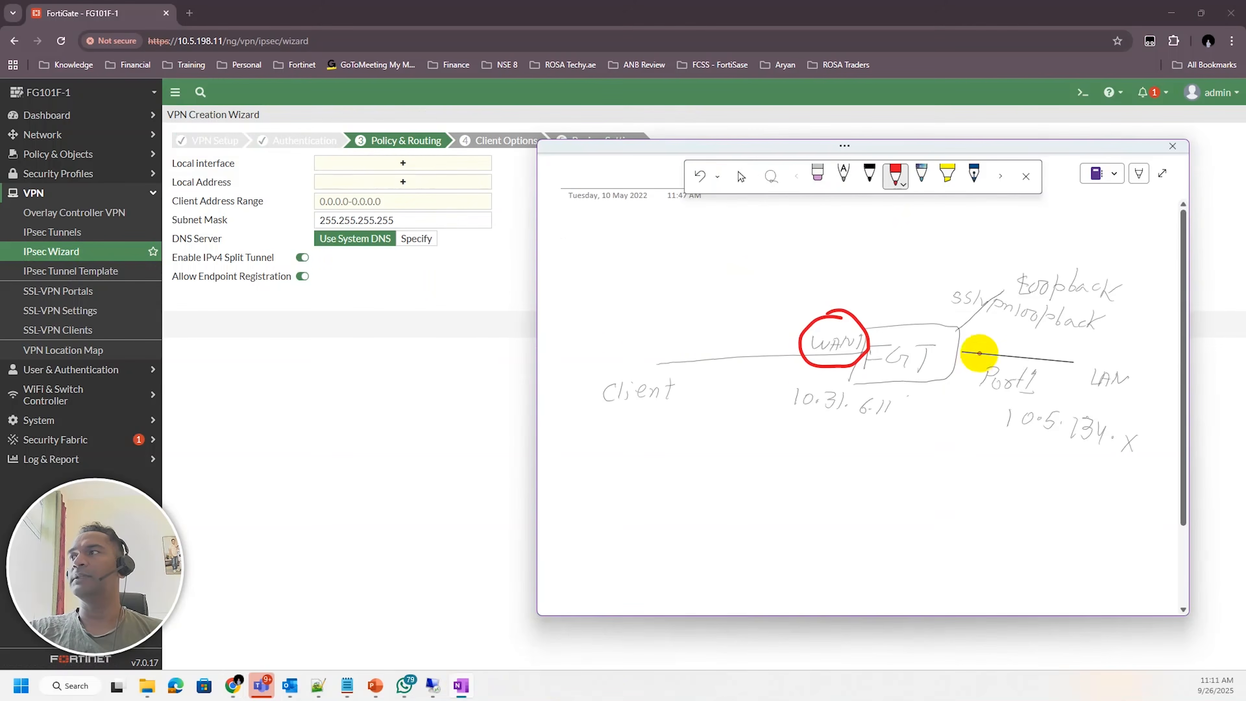
pyautogui.moveTo(957, 352); pyautogui.dragTo(1045, 362)
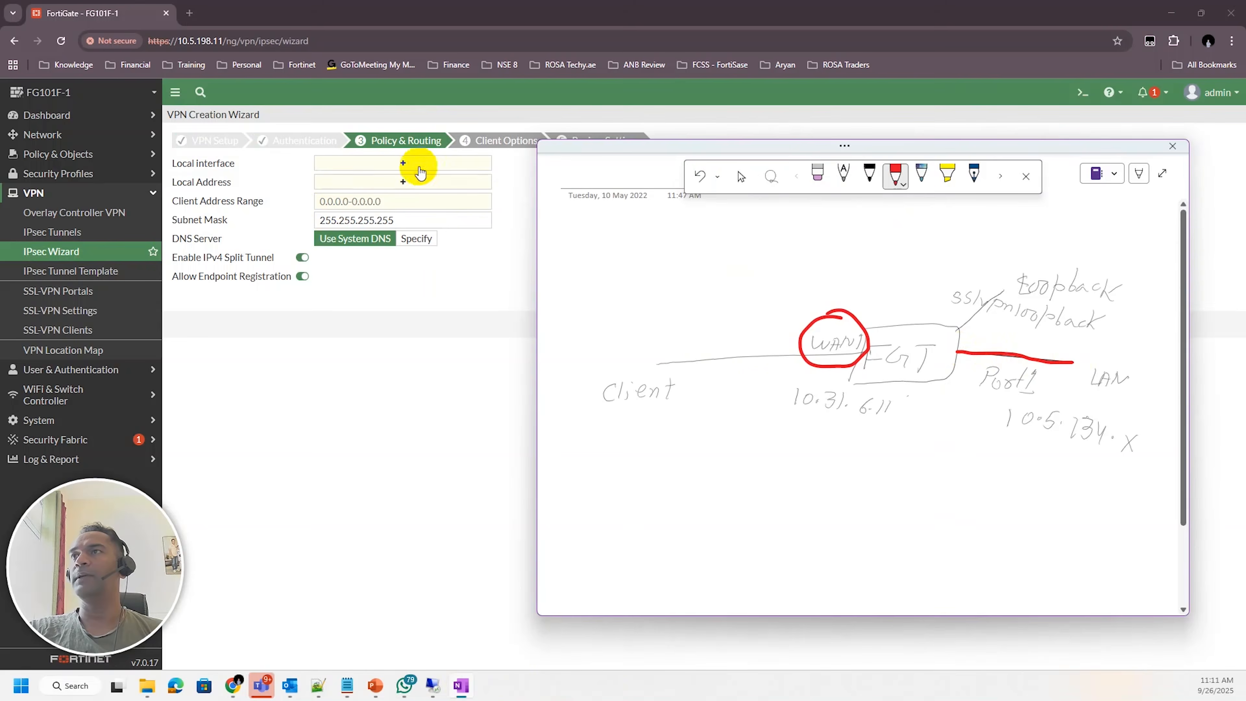
# Add port1 as the local interface
pyautogui.click(407, 165)
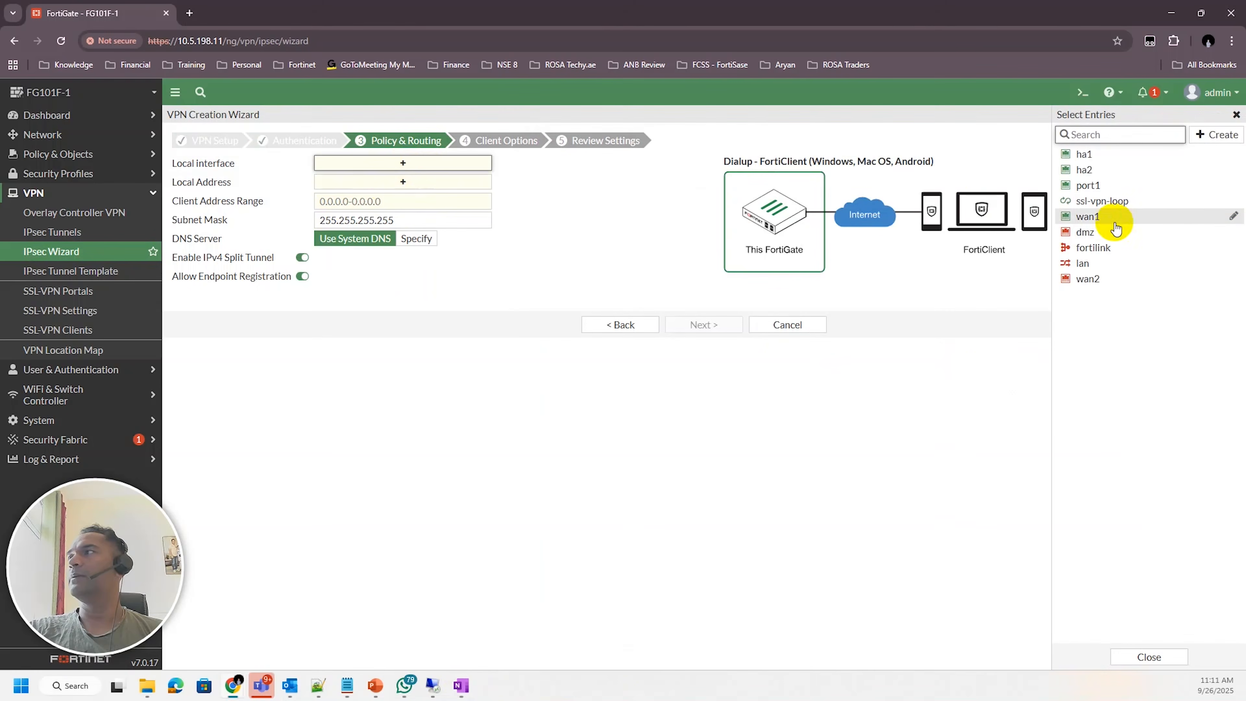
pyautogui.click(1123, 186)
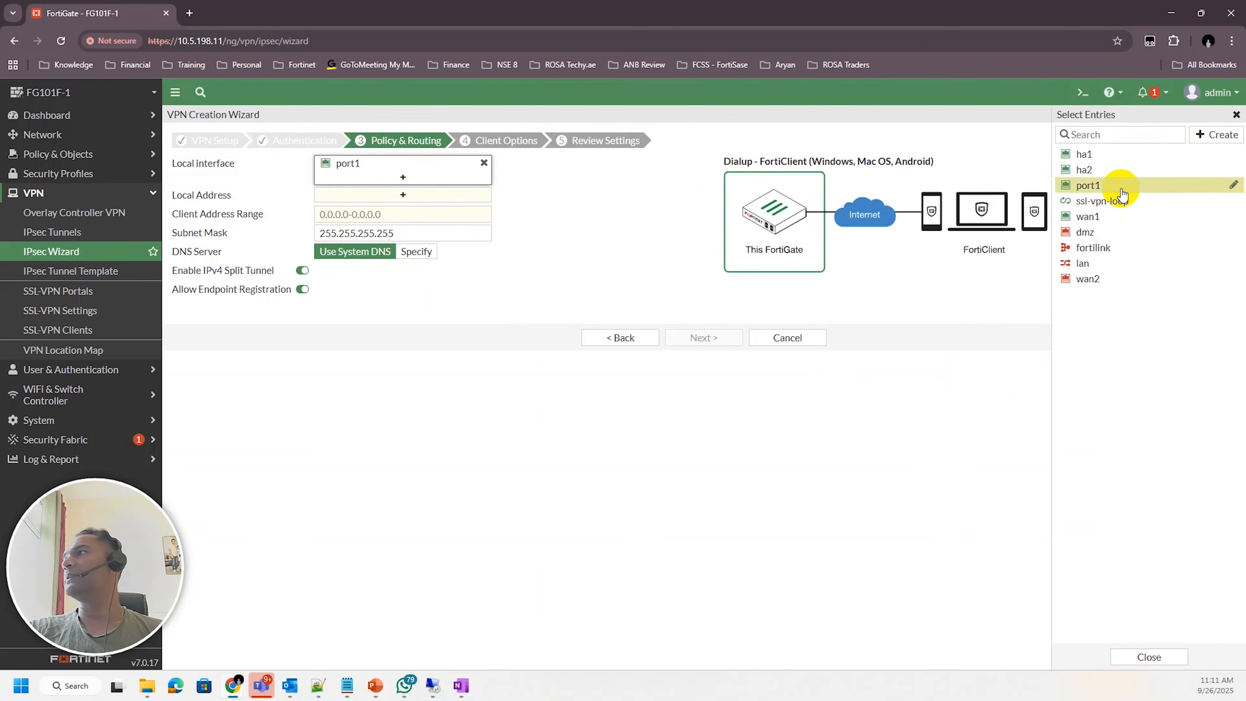
pyautogui.click(599, 219)
# Underline the 10.5.134.x LAN subnet in red and add a mark below it on the diagram
pyautogui.hotkey('alt', 'Tab')
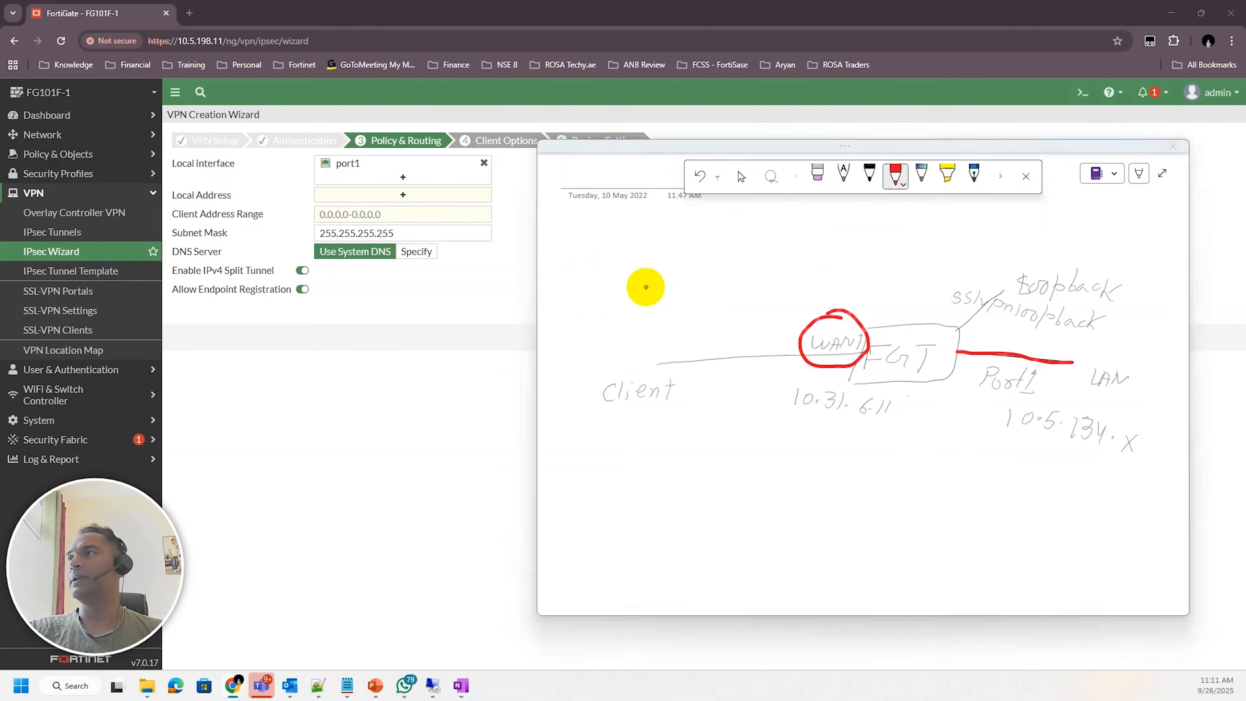
pyautogui.moveTo(999, 431); pyautogui.dragTo(1131, 455)
pyautogui.moveTo(1033, 465); pyautogui.dragTo(1049, 489)
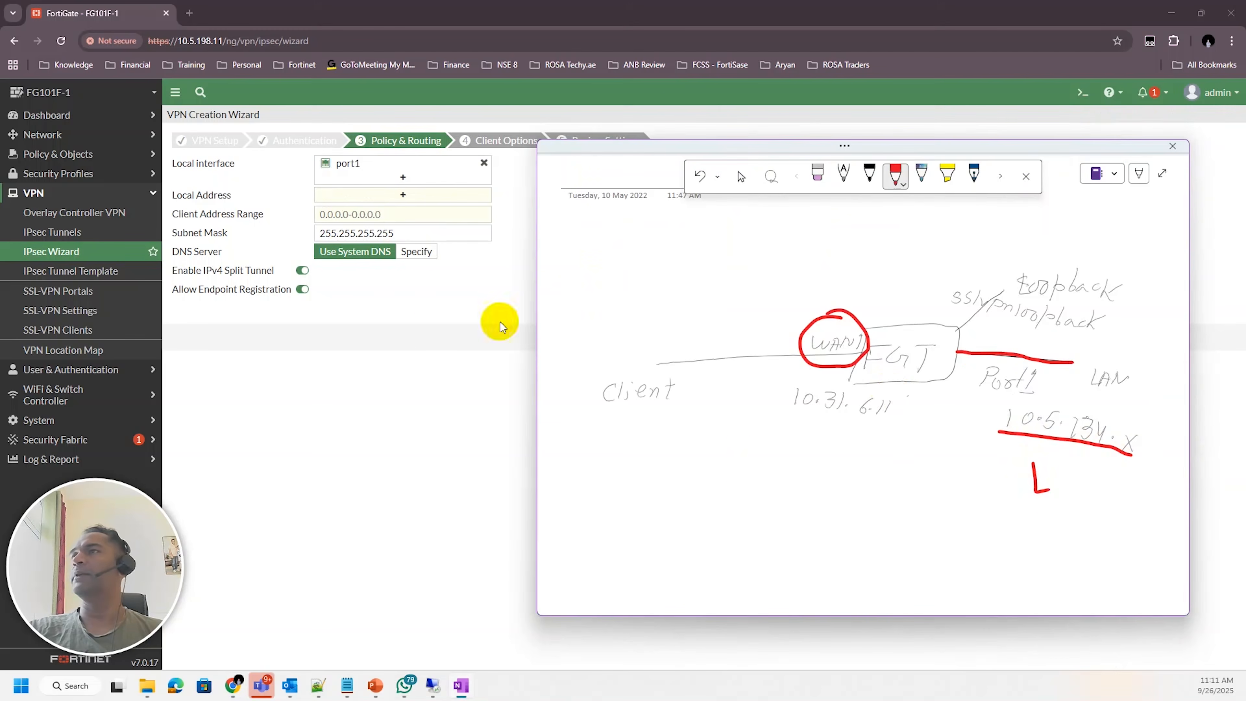
# Add the Port1-Range address object as the local address
pyautogui.click(417, 203)
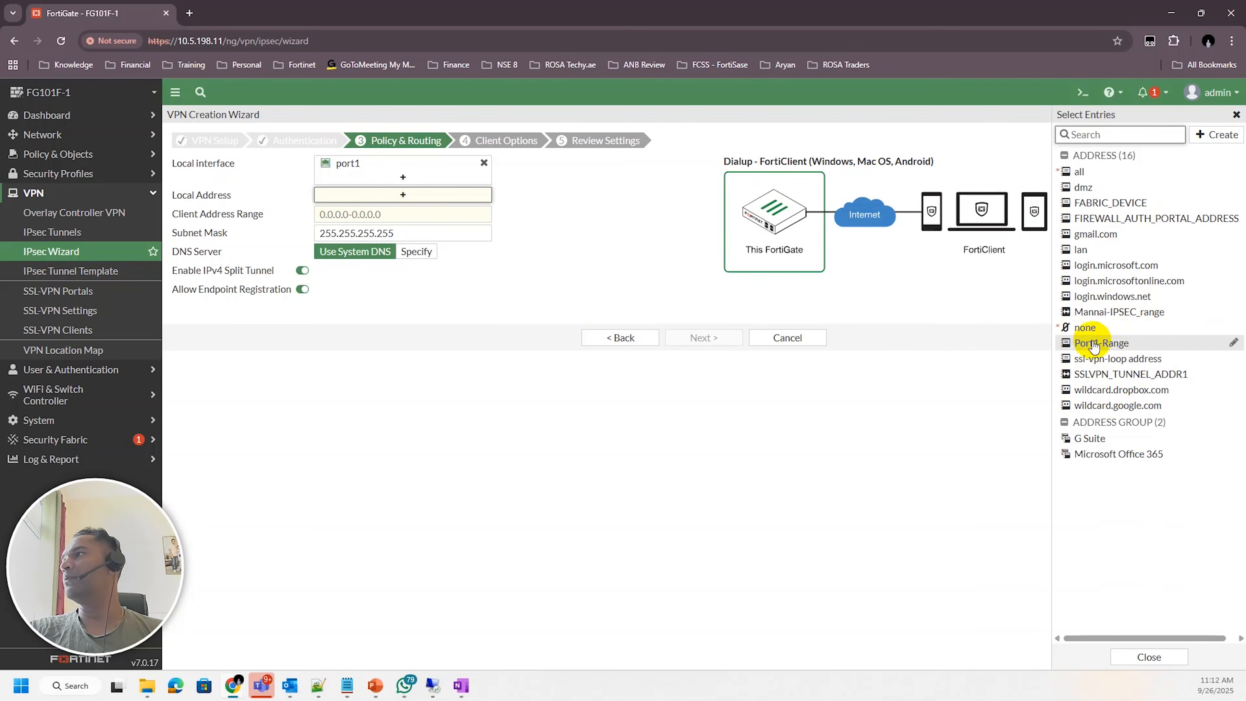
pyautogui.moveTo(1087, 350)
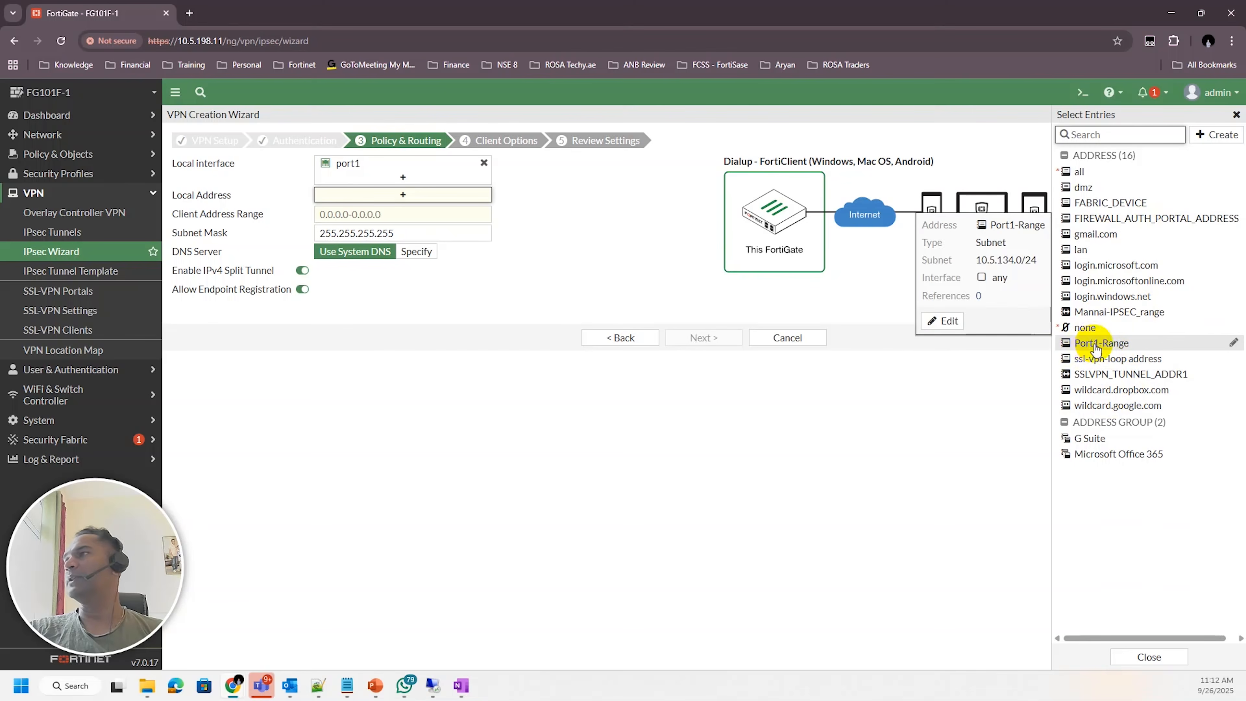
pyautogui.click(1087, 346)
pyautogui.click(581, 251)
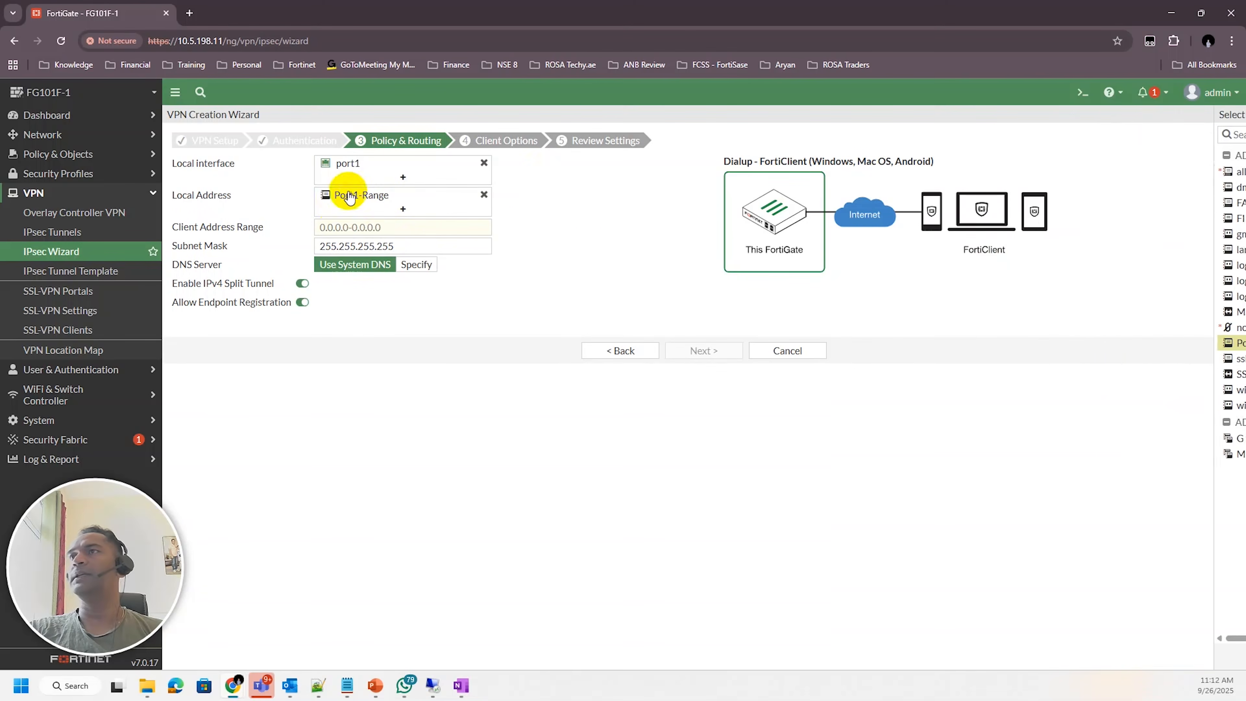
# Write the client address pool 192.168.20. beneath Client on the topology diagram
pyautogui.click(349, 227)
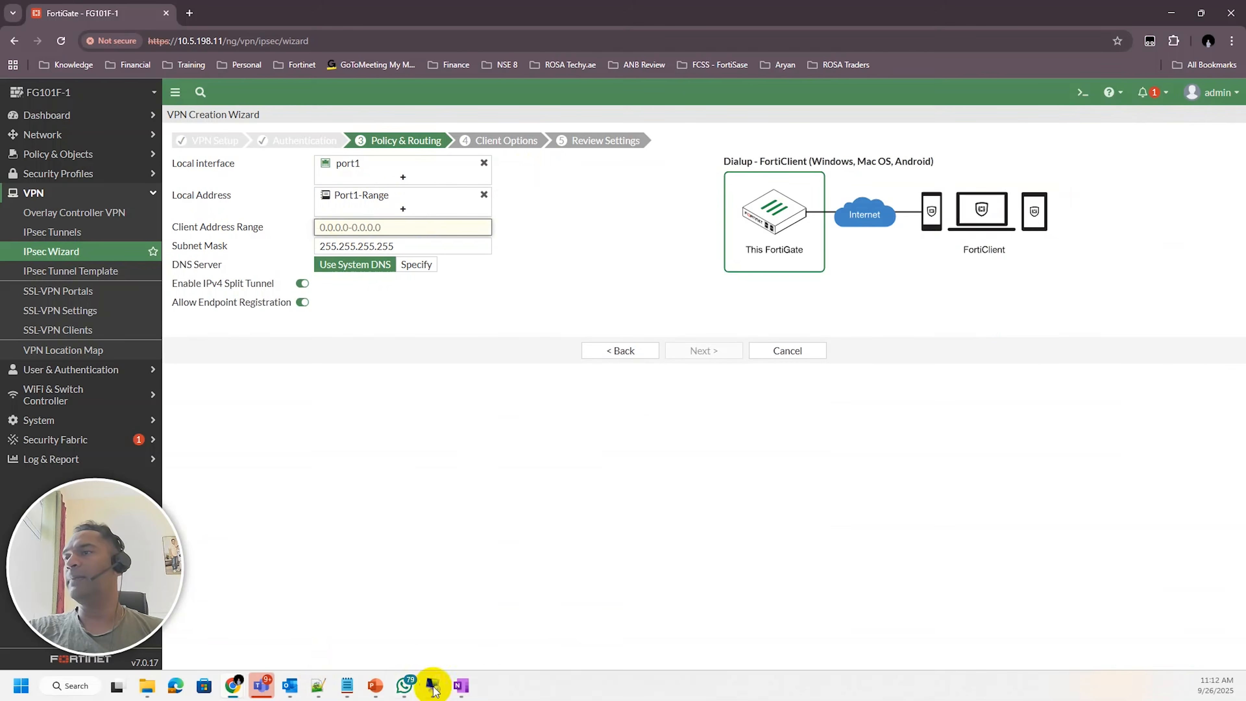
pyautogui.click(461, 685)
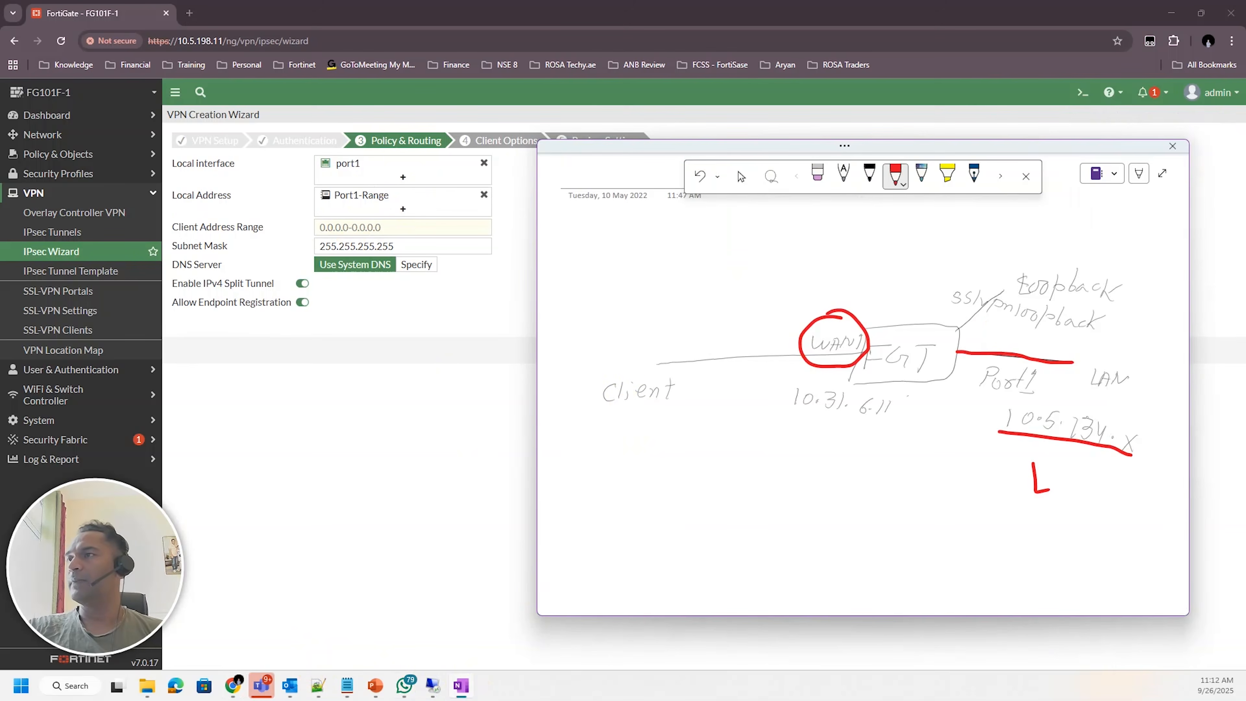
pyautogui.moveTo(594, 426); pyautogui.dragTo(605, 447)
pyautogui.moveTo(622, 428)
pyautogui.mouseDown()
pyautogui.moveTo(629, 442)
pyautogui.moveTo(671, 447)
pyautogui.moveTo(684, 434)
pyautogui.moveTo(726, 450)
pyautogui.mouseUp()
pyautogui.click(695, 450)
pyautogui.click(744, 462)
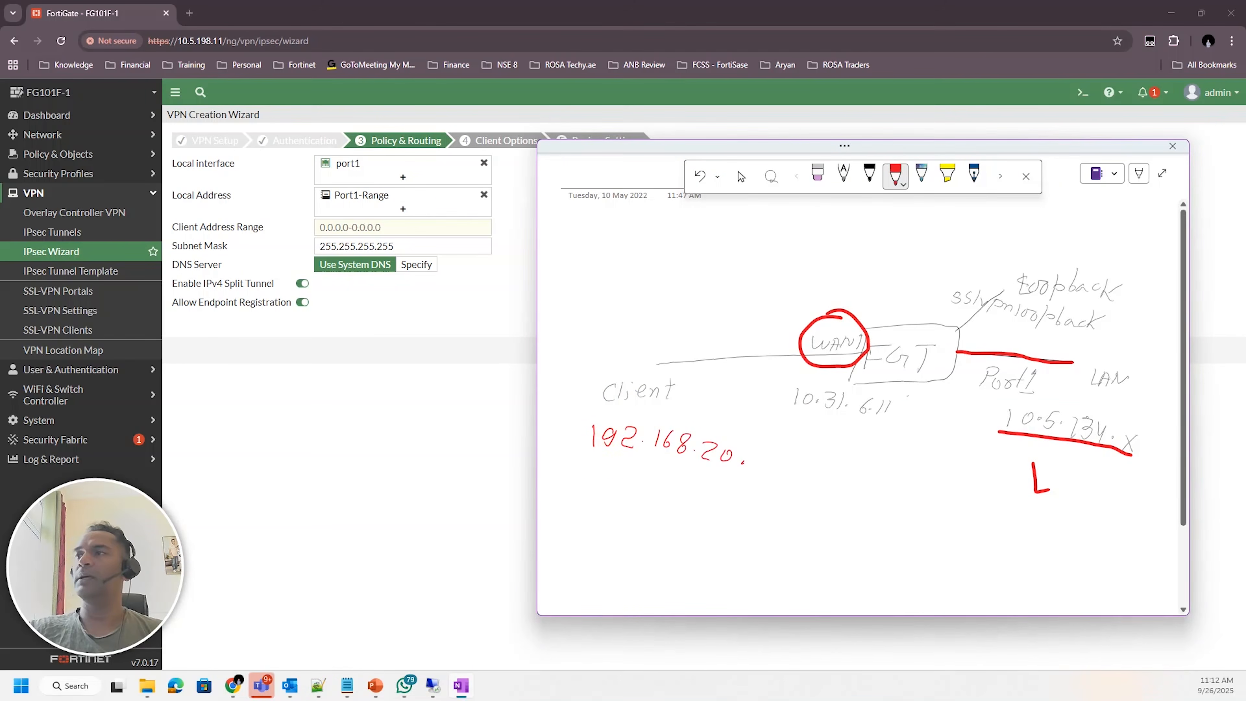
# Set the client address range to 192.168.20.10-192.168.20.50
pyautogui.click(361, 228)
pyautogui.write('192.168.20.10-192.16')
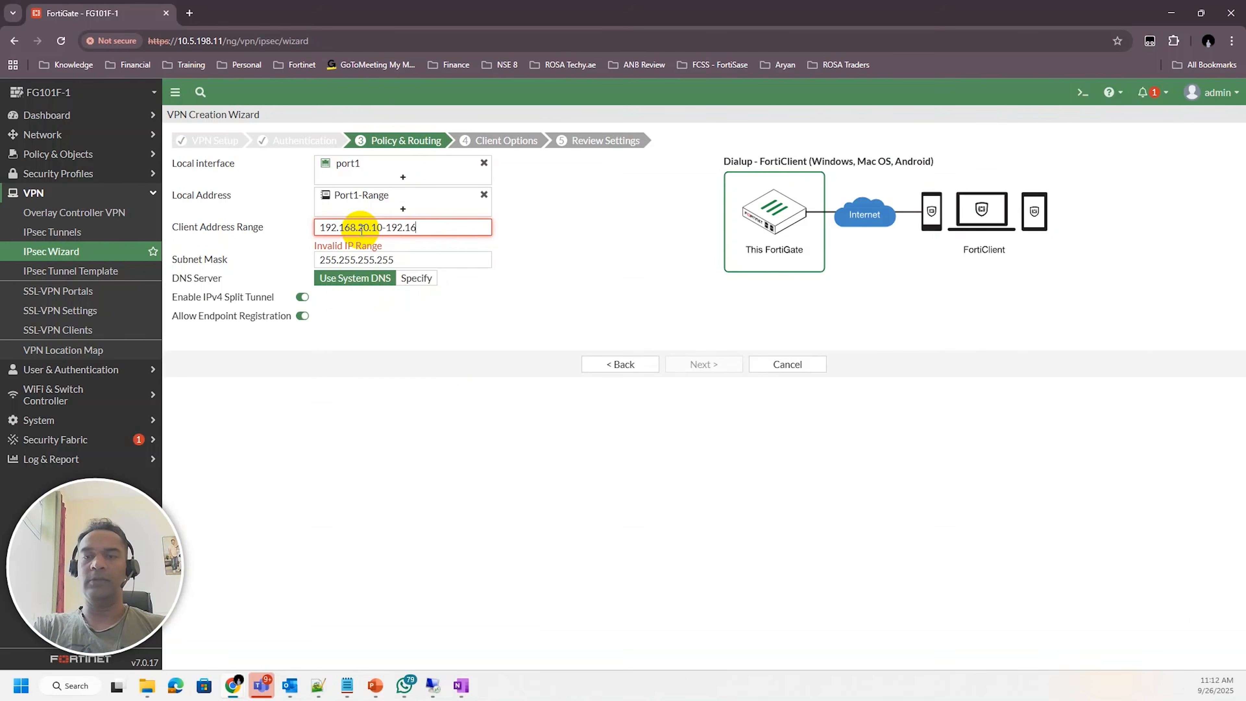
pyautogui.write('8.20.5')
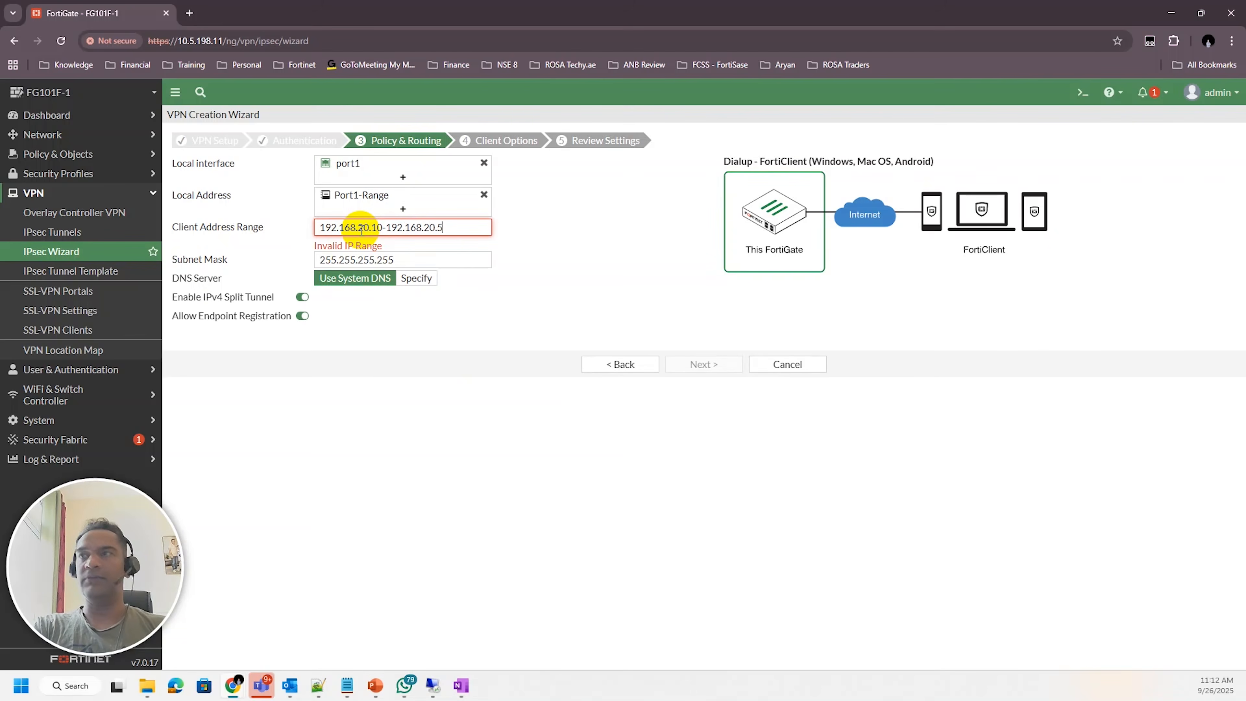
pyautogui.write('0')
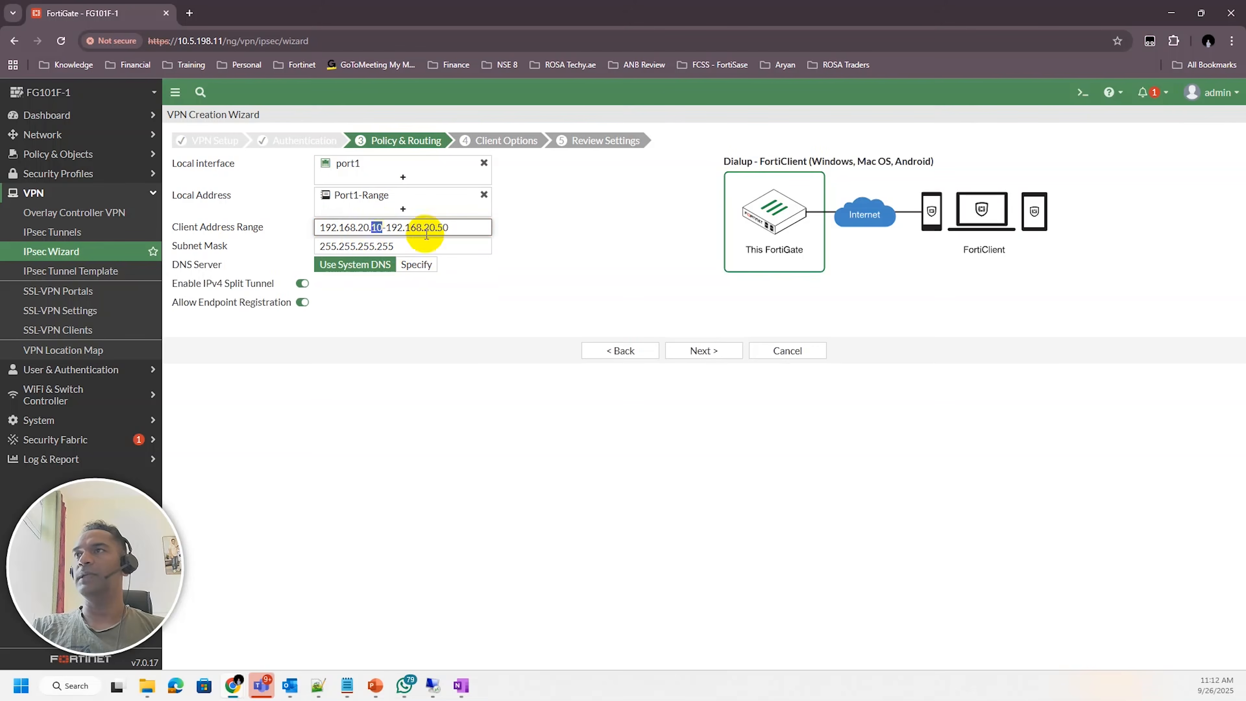
pyautogui.click(577, 273)
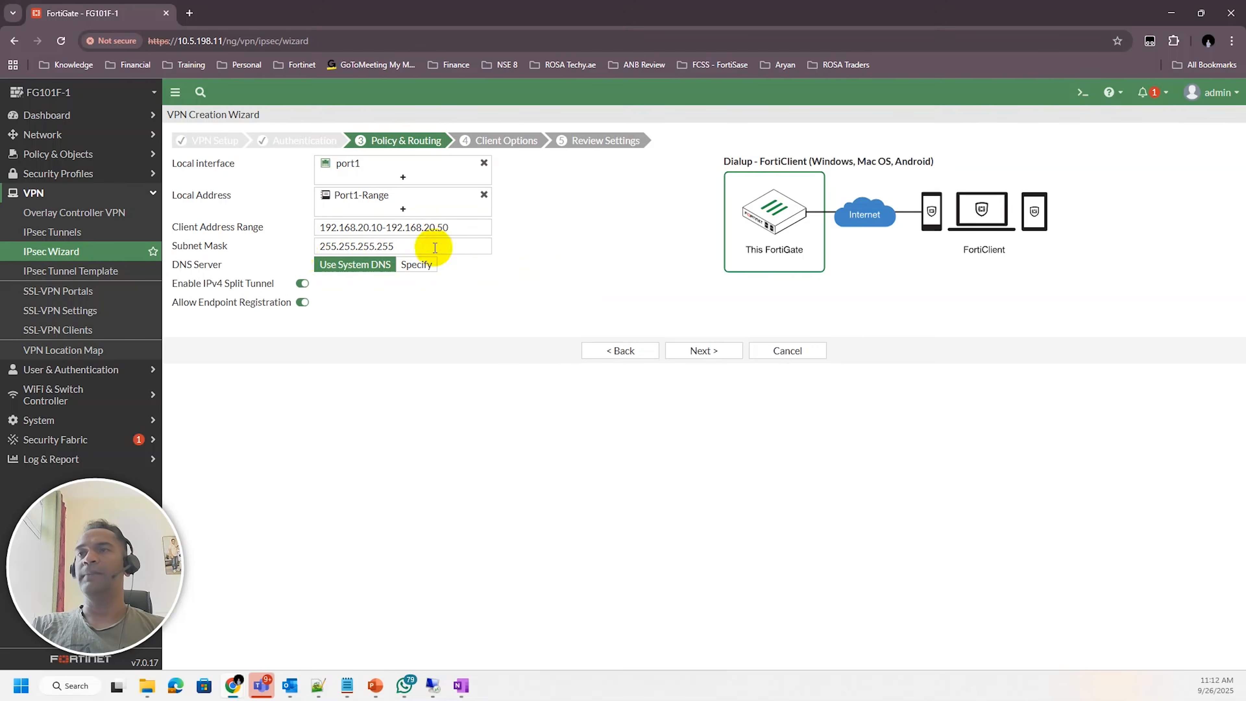
pyautogui.click(411, 246)
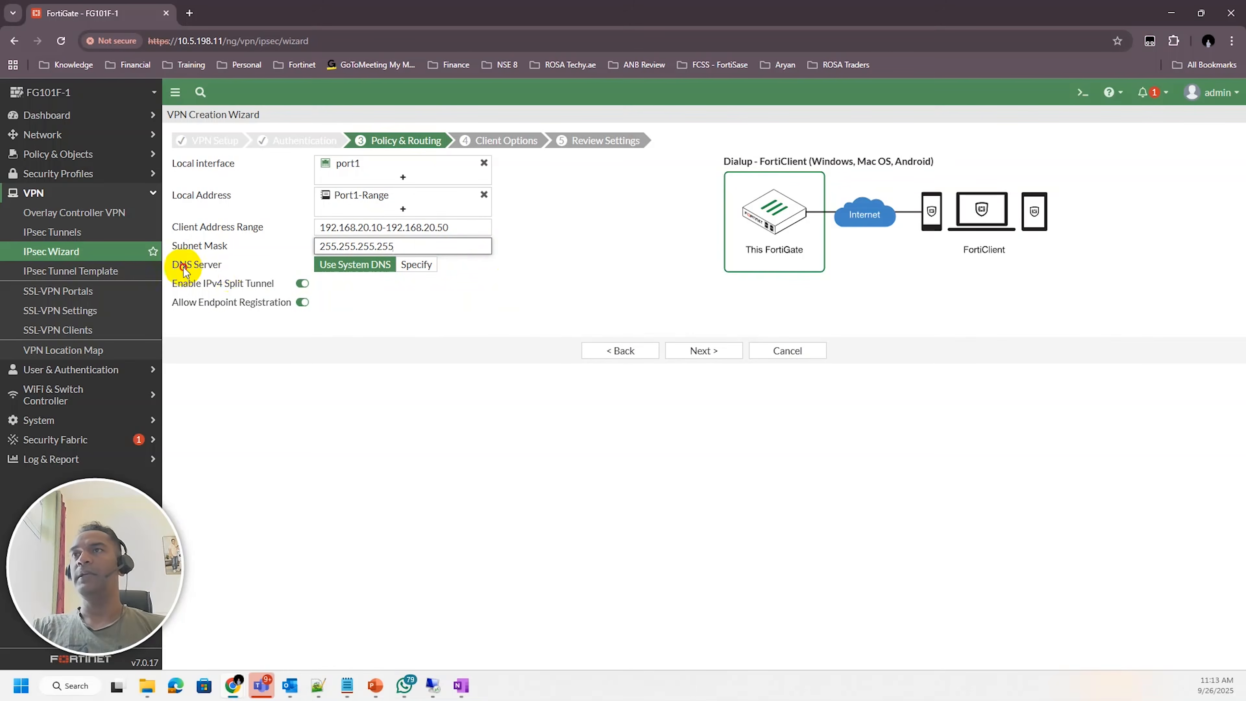
pyautogui.moveTo(186, 265); pyautogui.dragTo(219, 265)
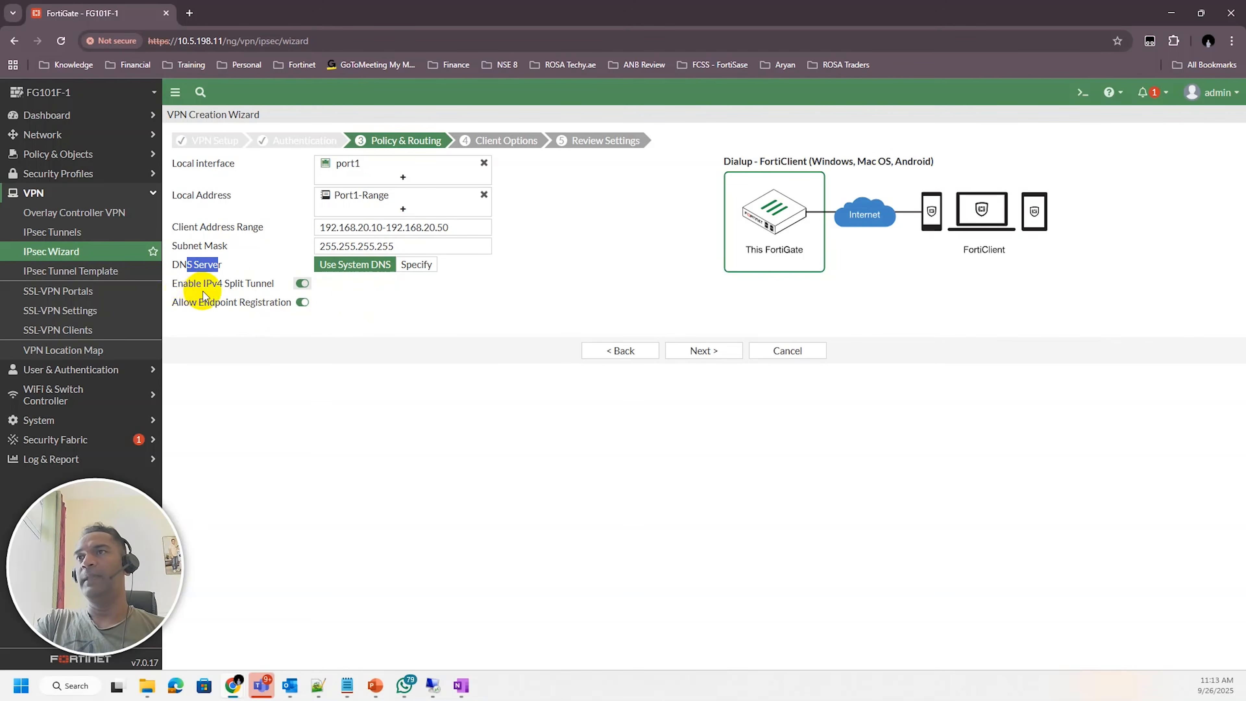
pyautogui.click(406, 268)
pyautogui.click(494, 265)
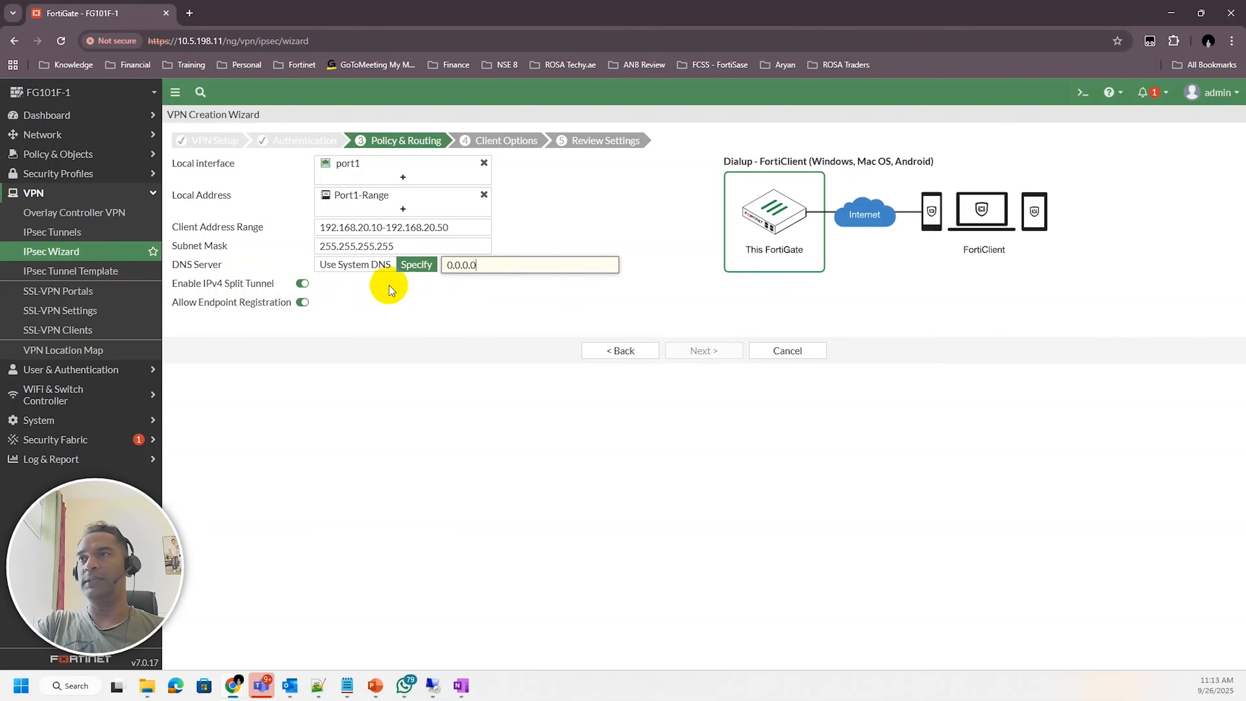
pyautogui.click(353, 269)
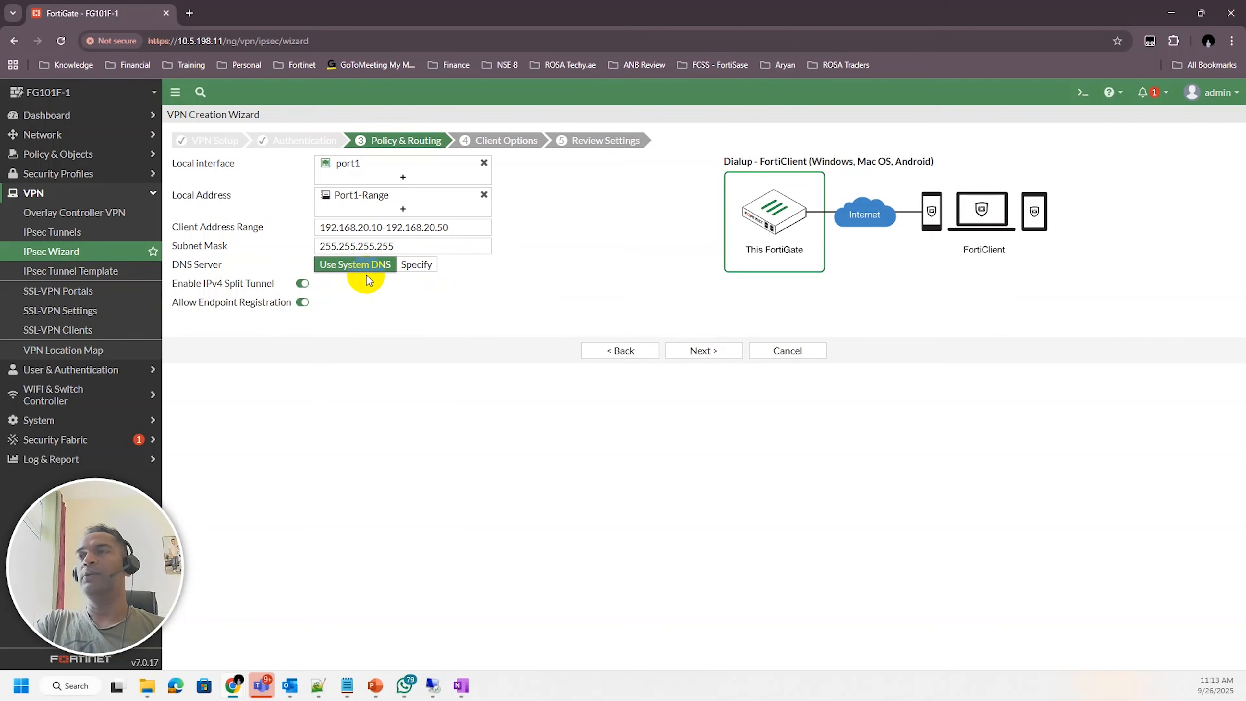
# Enable Save Password in the client options and continue to the review page
pyautogui.click(698, 349)
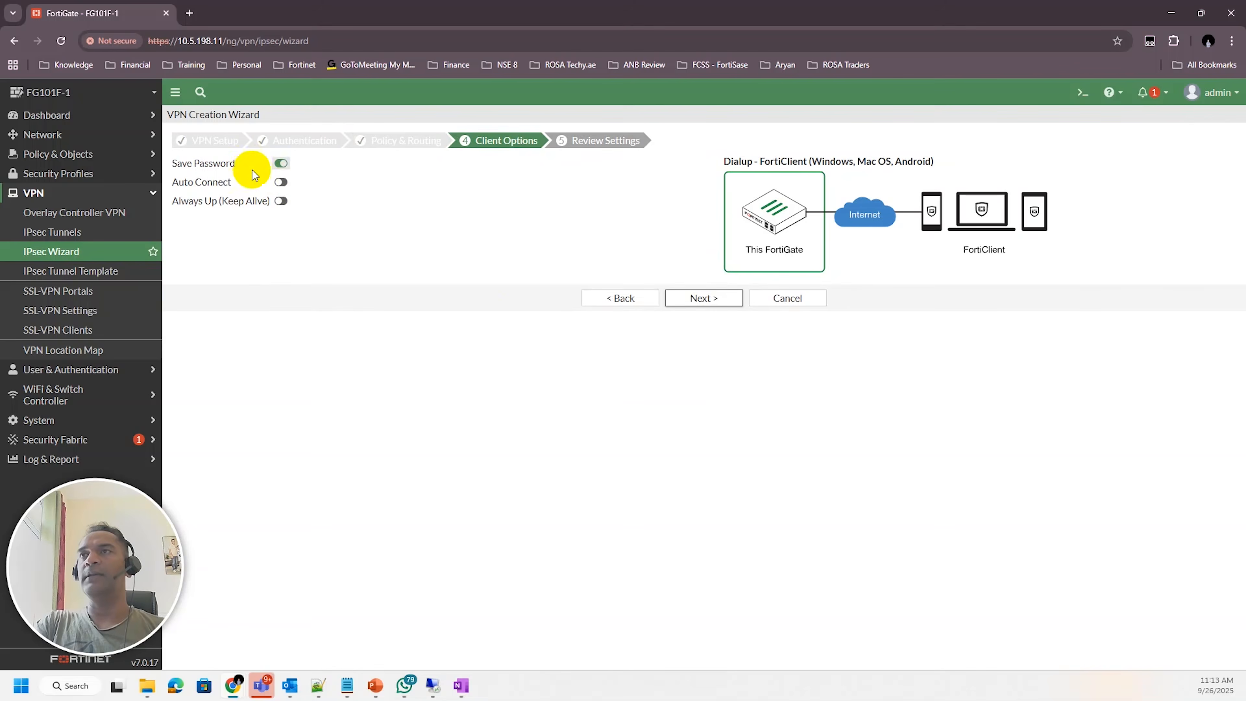
pyautogui.click(281, 164)
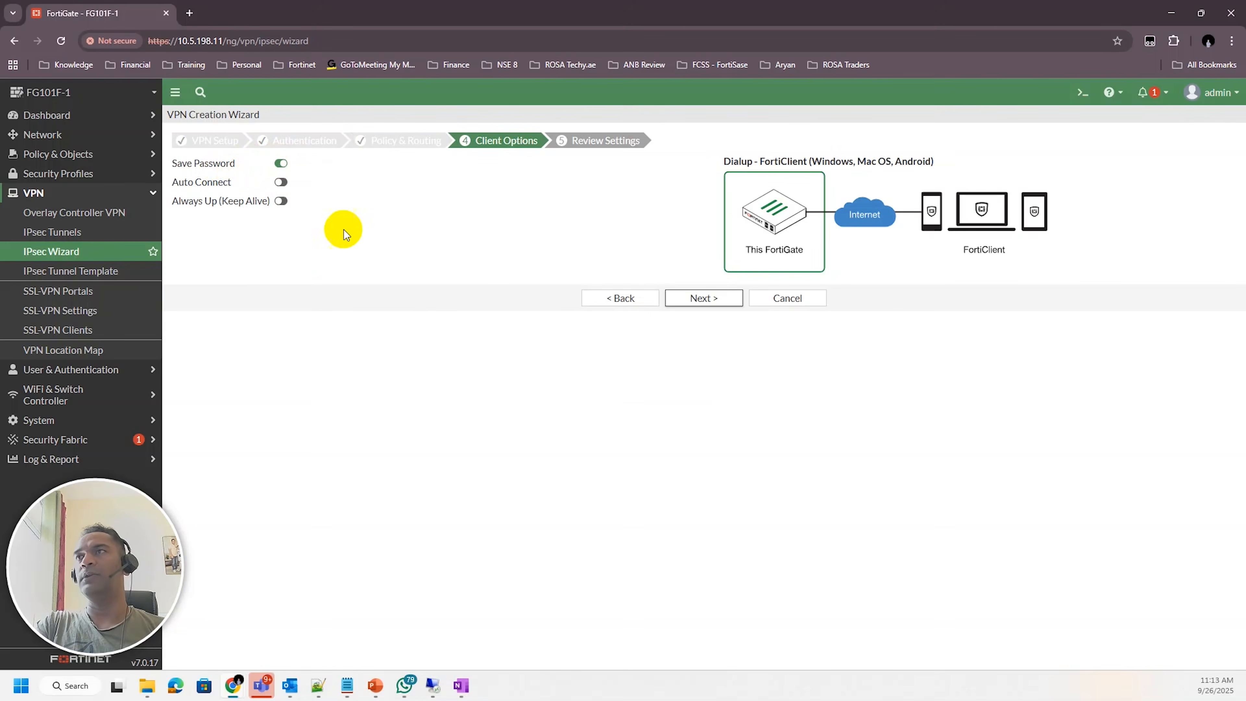
pyautogui.click(703, 294)
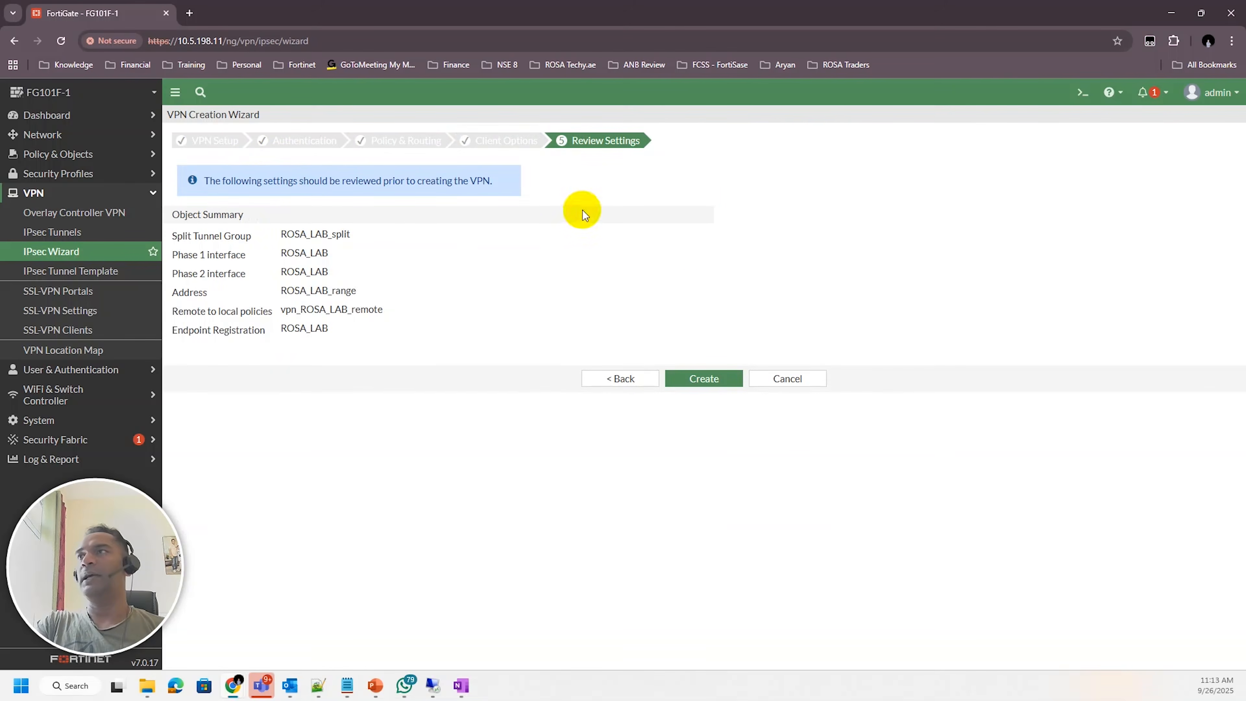
# Review the object summary and create the VPN
pyautogui.moveTo(284, 238); pyautogui.dragTo(335, 276)
pyautogui.click(313, 243)
pyautogui.moveTo(353, 291); pyautogui.dragTo(358, 312)
pyautogui.click(408, 349)
pyautogui.click(666, 378)
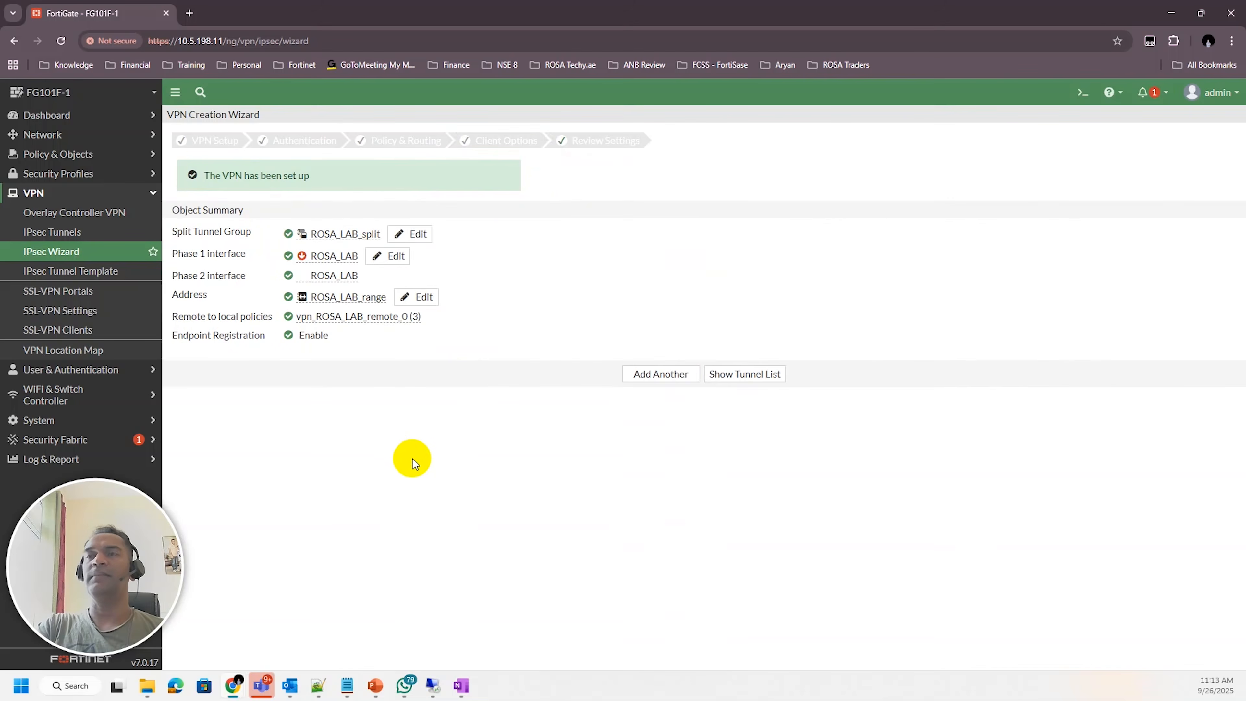
pyautogui.moveTo(209, 174); pyautogui.dragTo(344, 182)
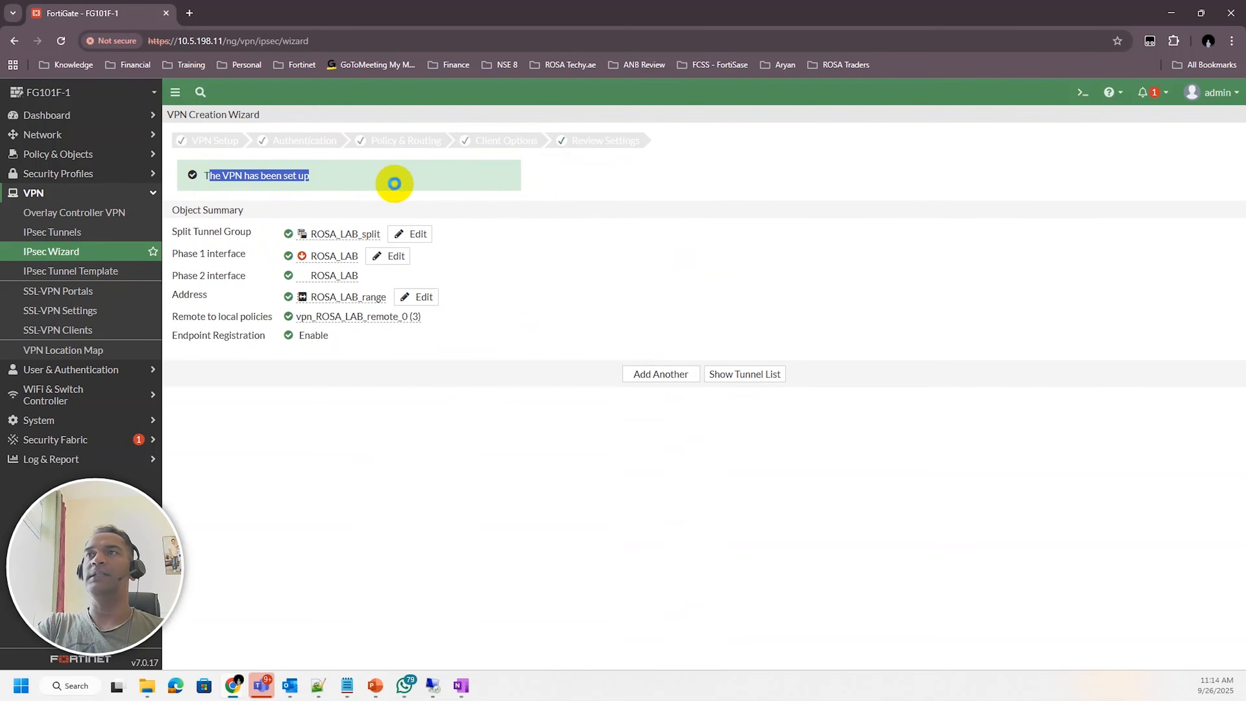
pyautogui.click(395, 184)
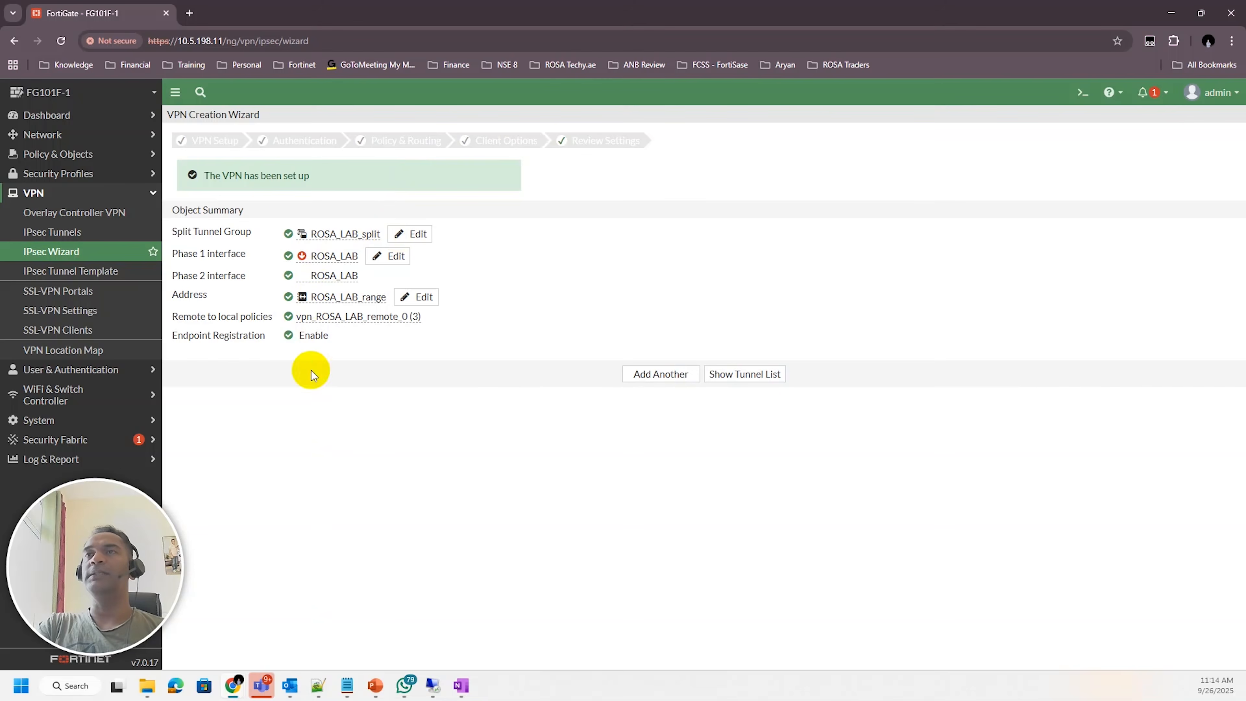
# Inspect the firewall policy created for ROSA_LAB to port1 traffic
pyautogui.click(87, 158)
pyautogui.click(83, 174)
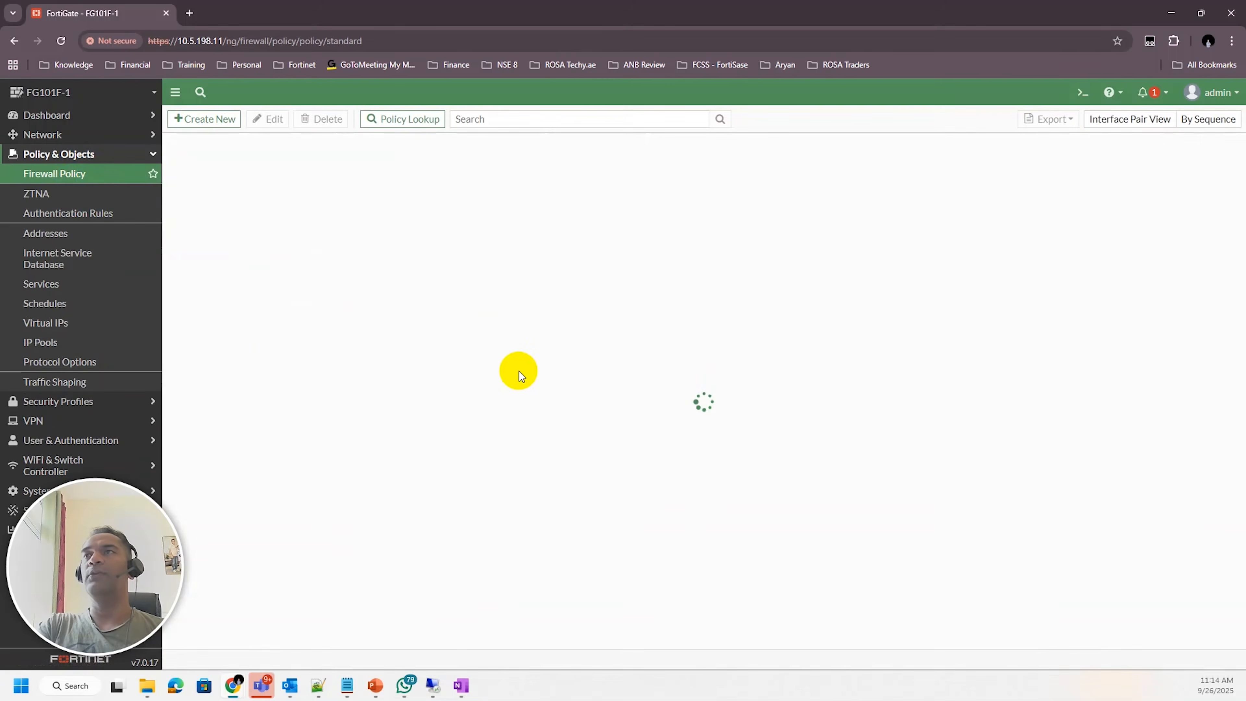
pyautogui.click(166, 226)
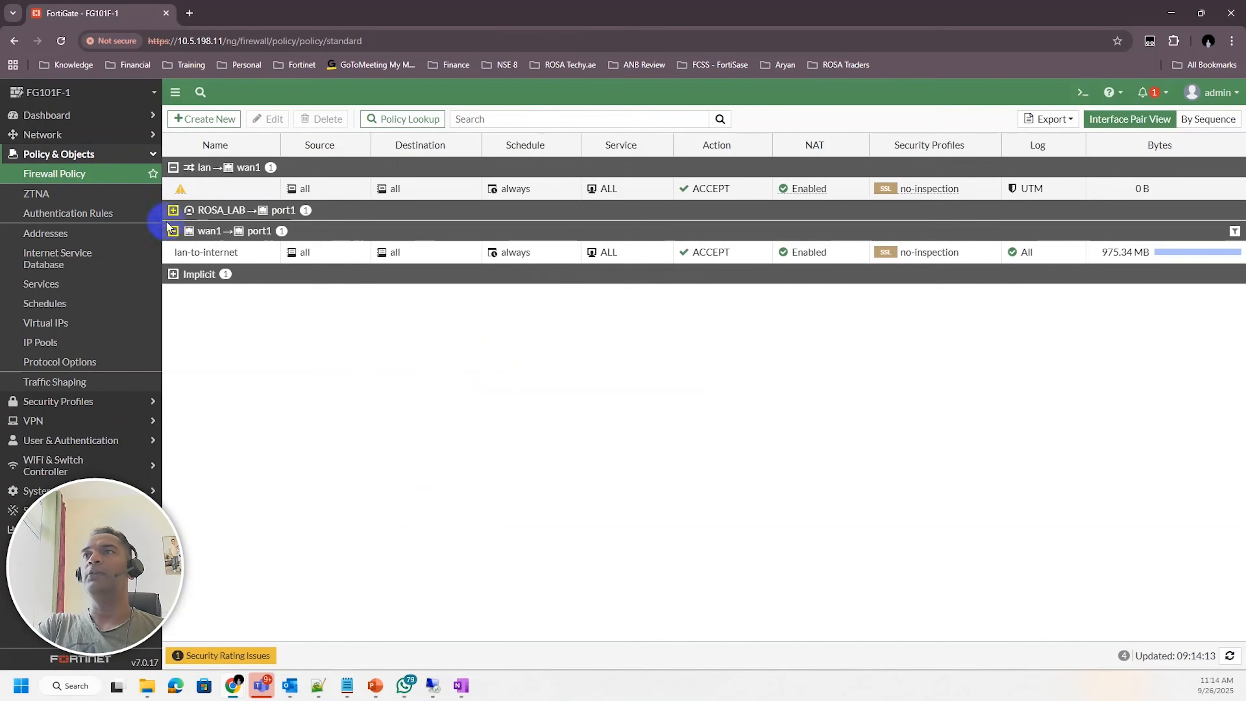
pyautogui.click(173, 211)
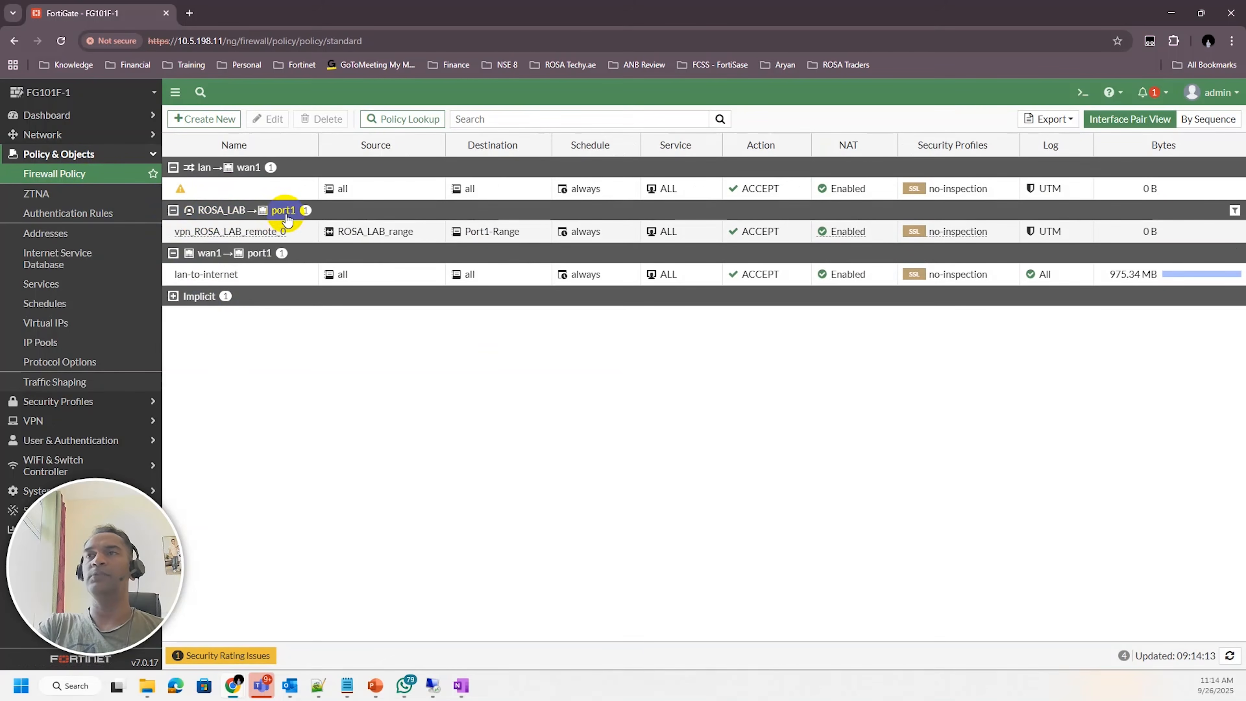
pyautogui.click(1056, 229)
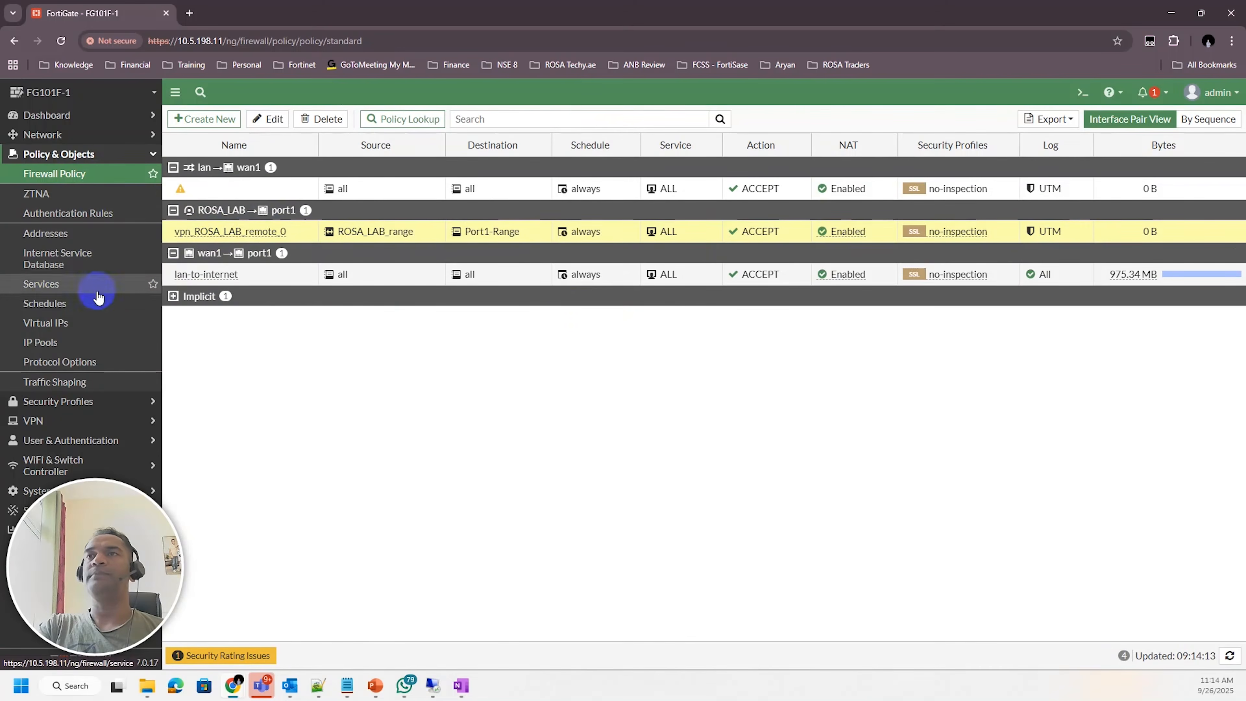
# Open the ROSA_LAB IPsec tunnel and expand its Network settings for review
pyautogui.click(74, 422)
pyautogui.click(138, 232)
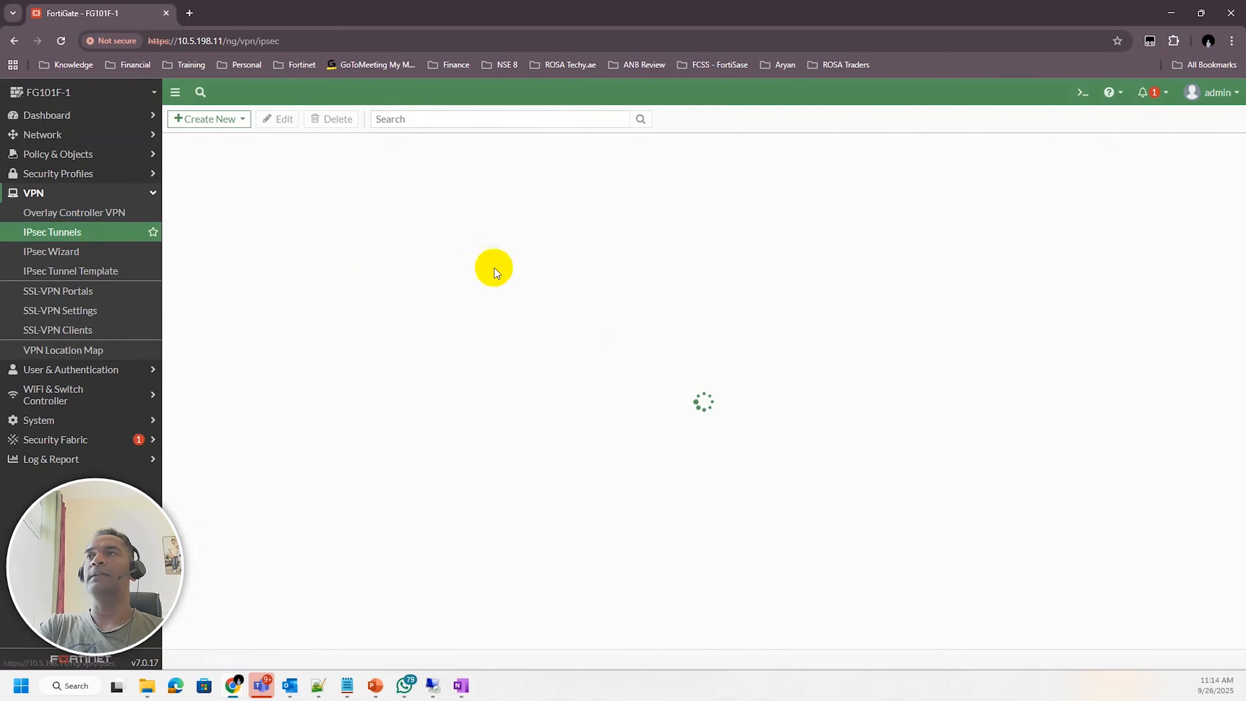
pyautogui.click(266, 189)
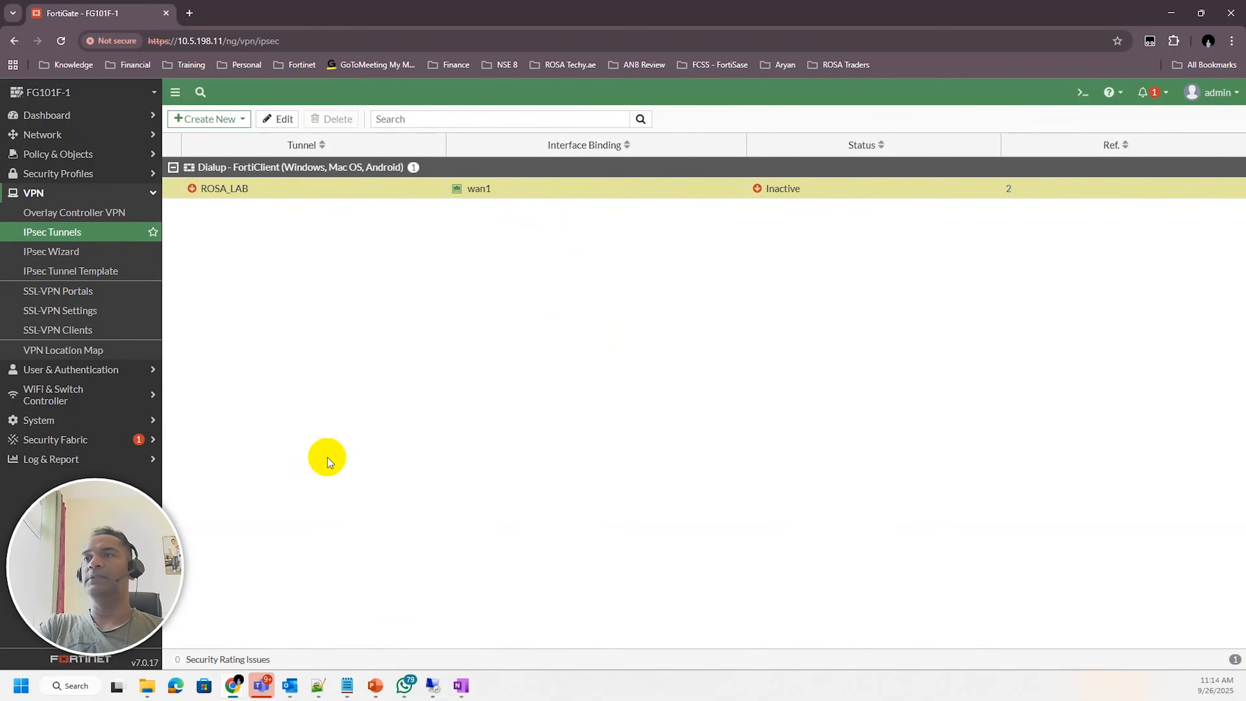
pyautogui.doubleClick(392, 194)
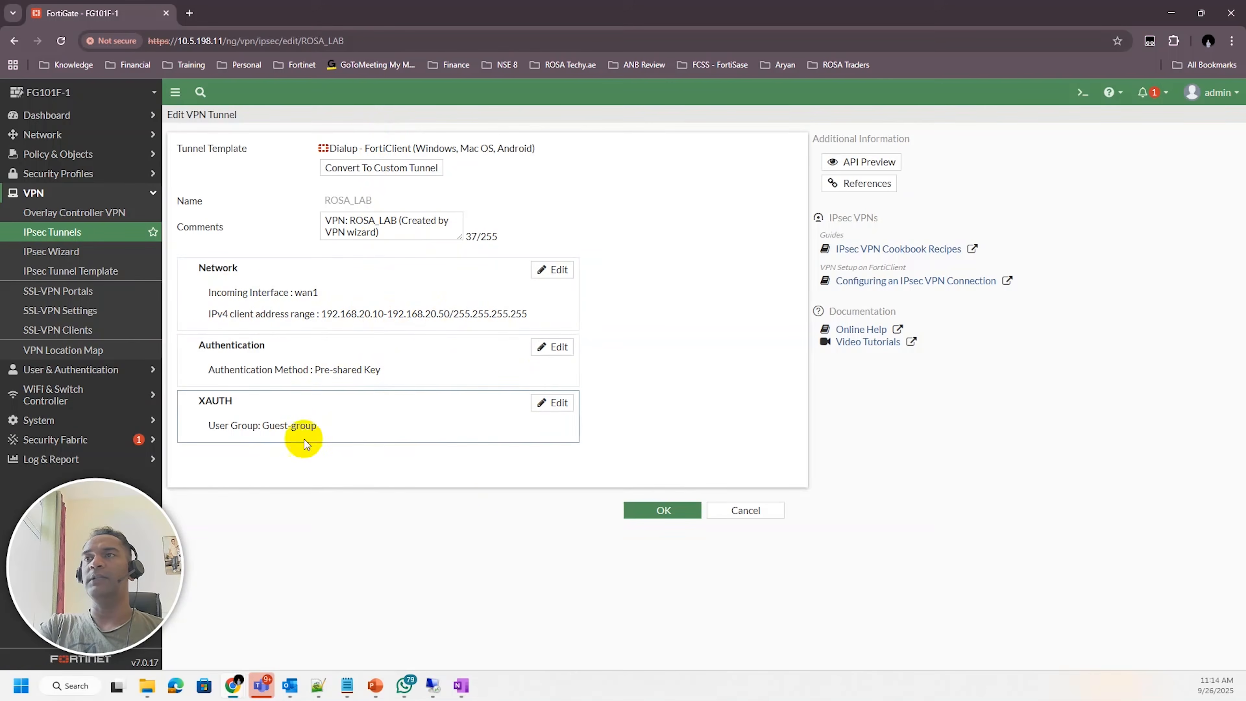
pyautogui.click(553, 270)
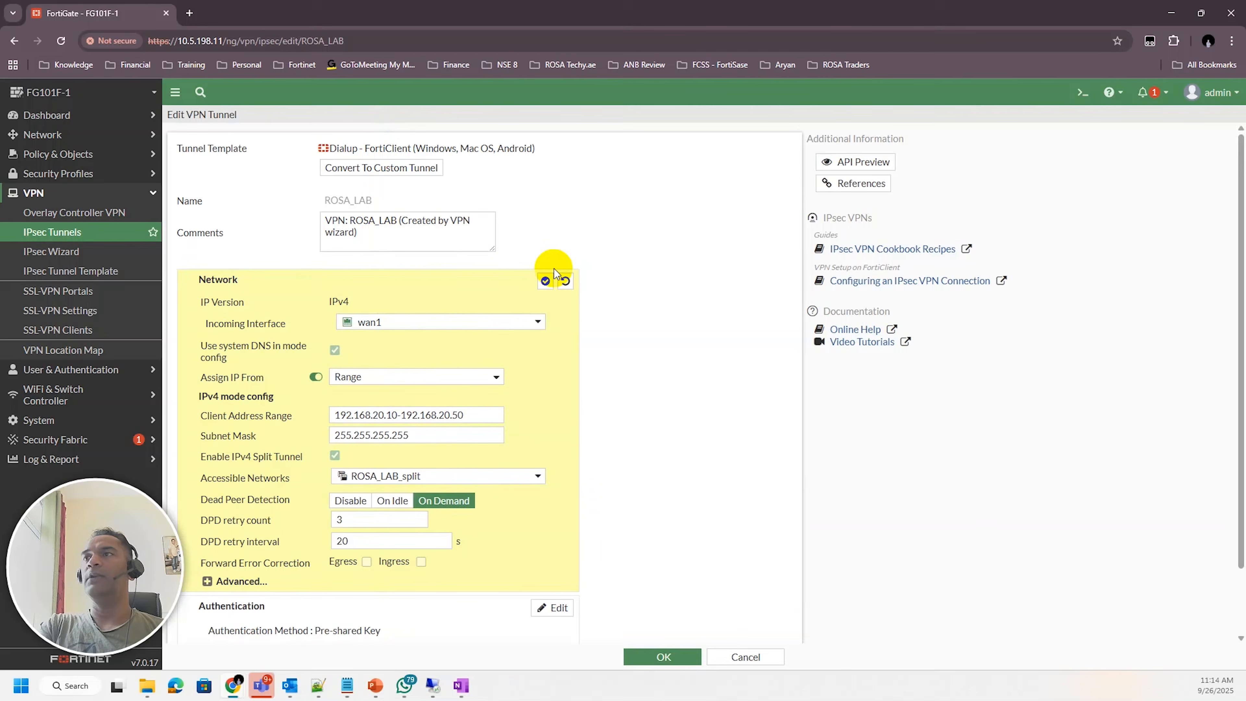
pyautogui.scroll(-2, 623, 427)
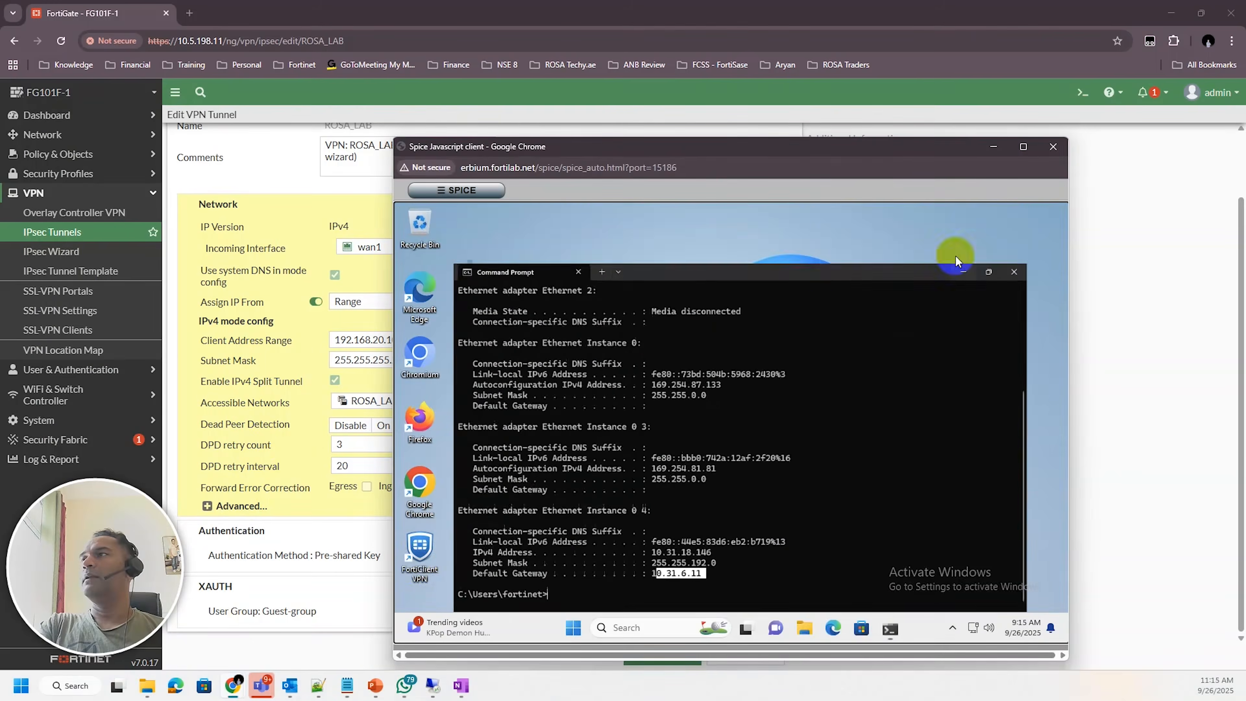
# In FortiClient VPN, add a new IPsec VPN connection named ROSA-LAB-IPSEC_Remote
pyautogui.click(959, 268)
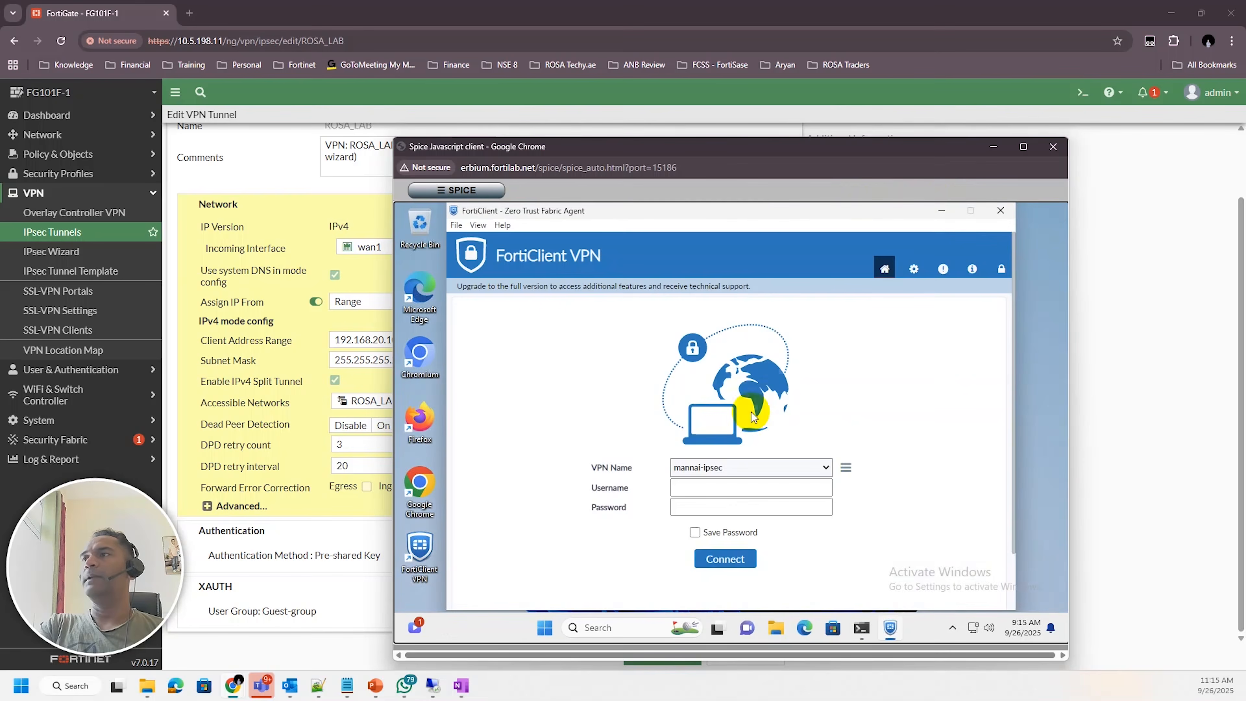
pyautogui.click(846, 467)
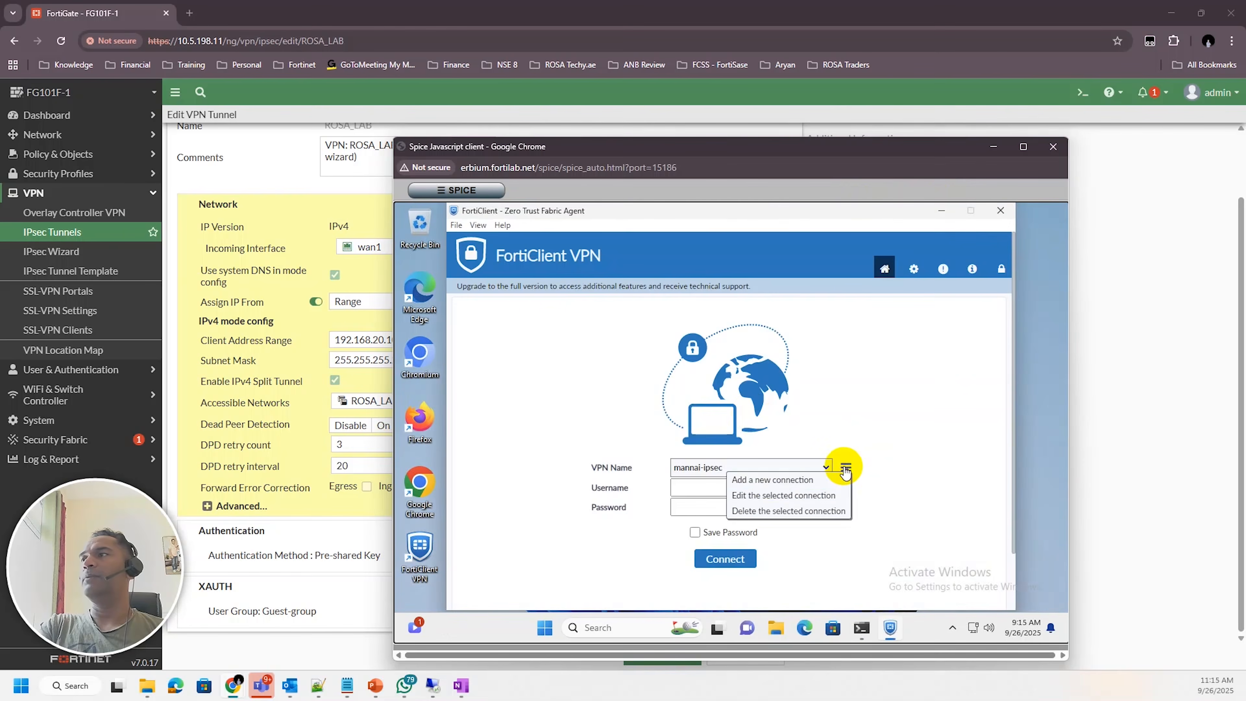
pyautogui.click(803, 479)
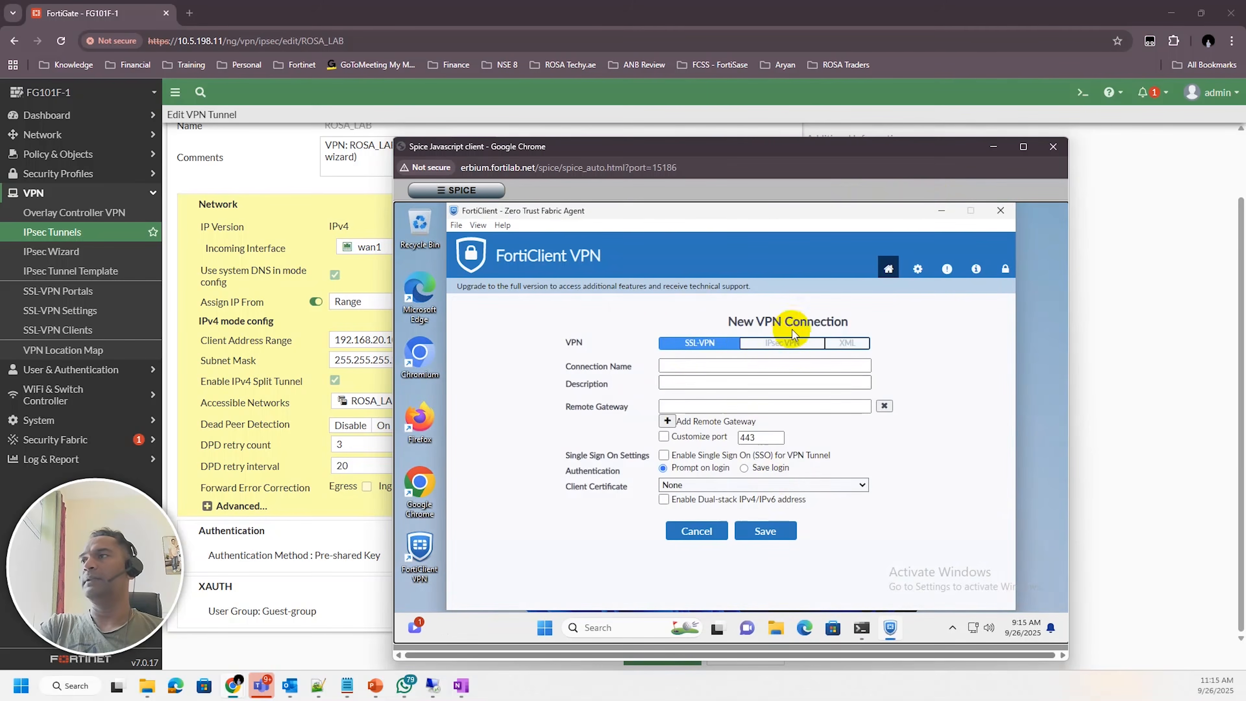
pyautogui.click(771, 346)
pyautogui.click(683, 369)
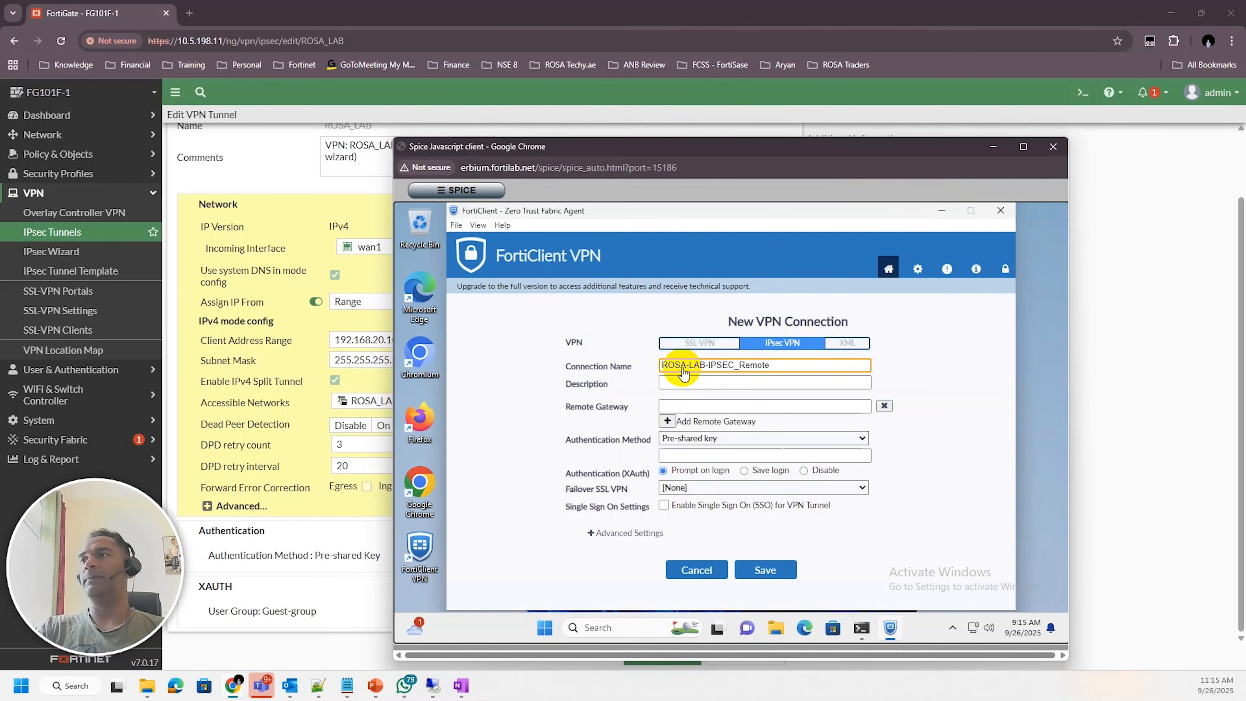
# Set the connection's remote gateway to 10.31.6.11, checking the topology diagram for the address
pyautogui.click(681, 406)
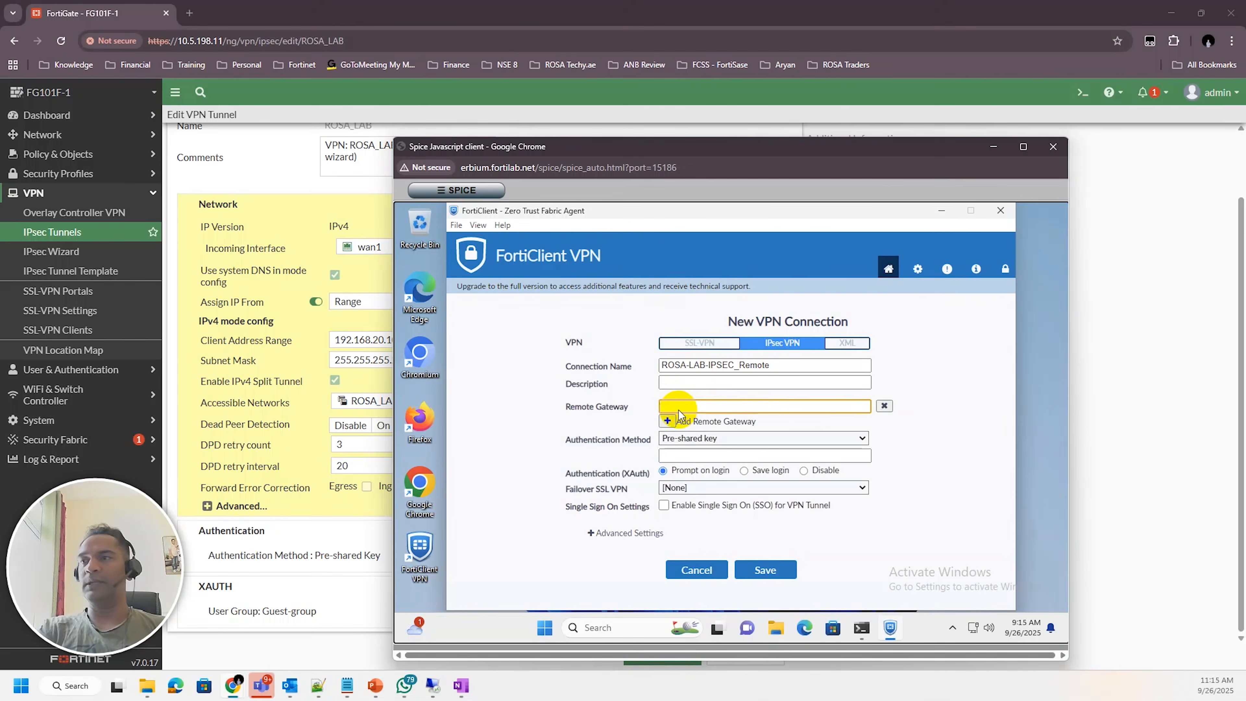
pyautogui.click(464, 684)
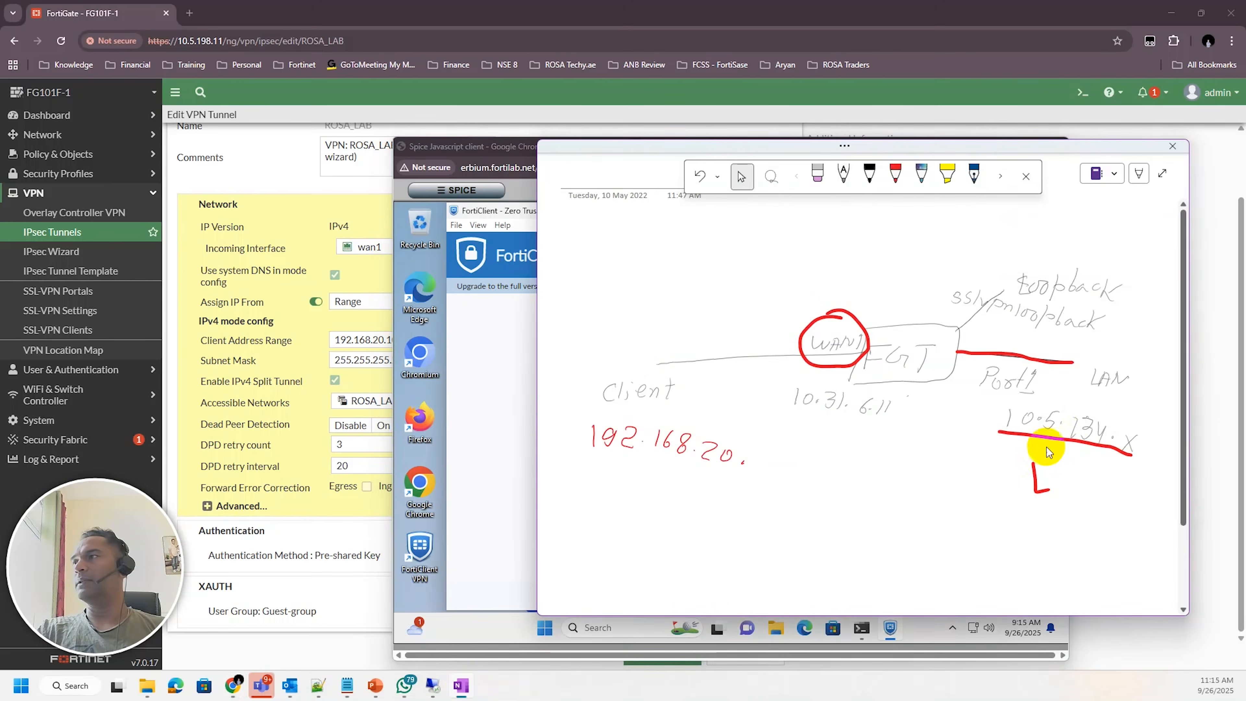
pyautogui.click(467, 513)
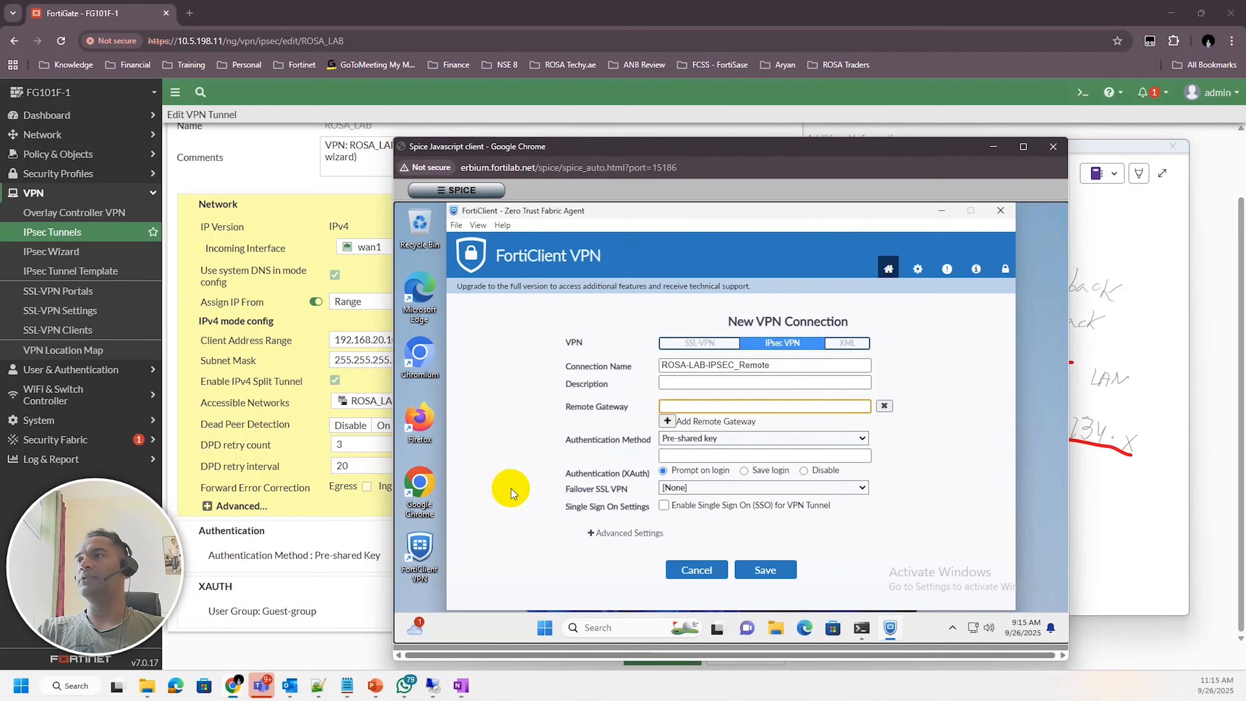
pyautogui.click(748, 405)
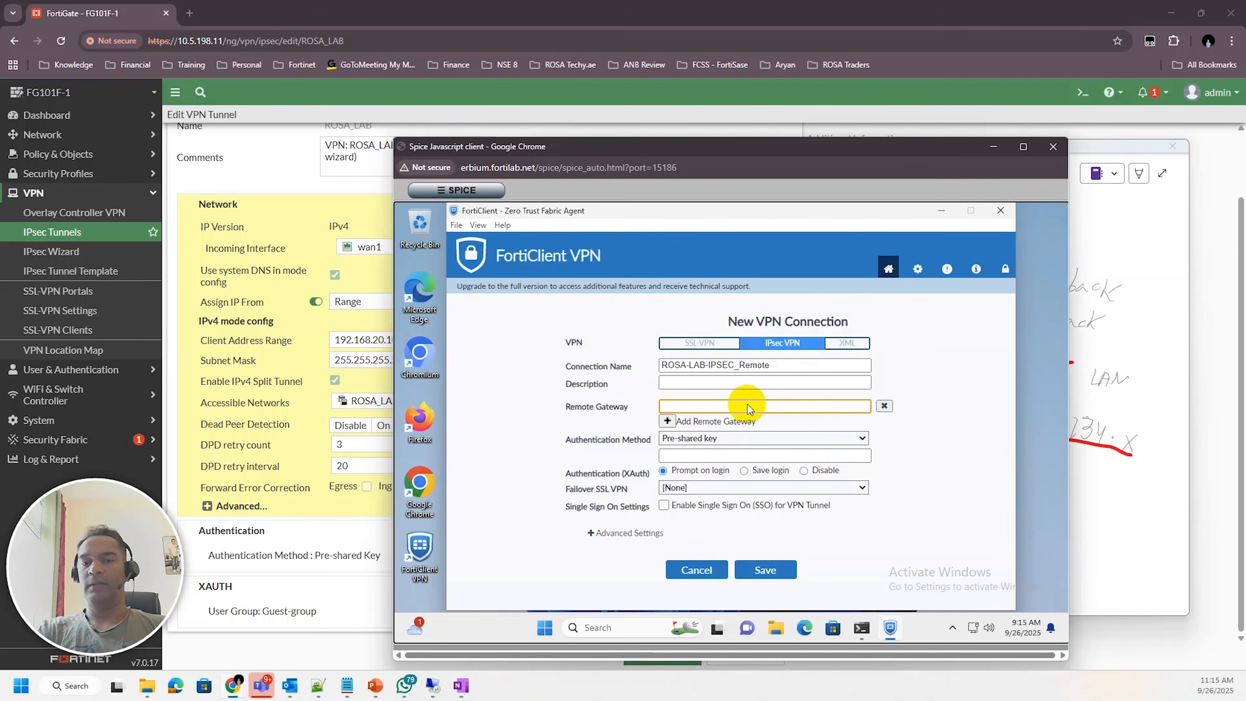
pyautogui.write('10.')
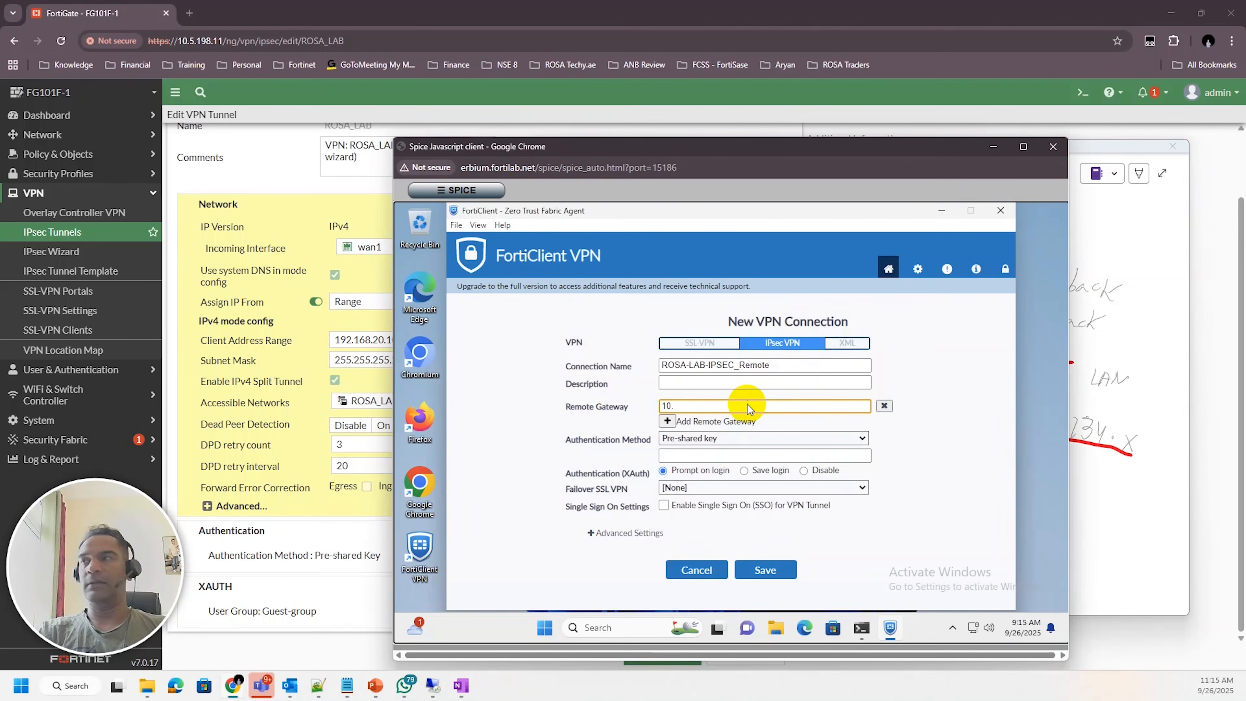
pyautogui.write('31.6')
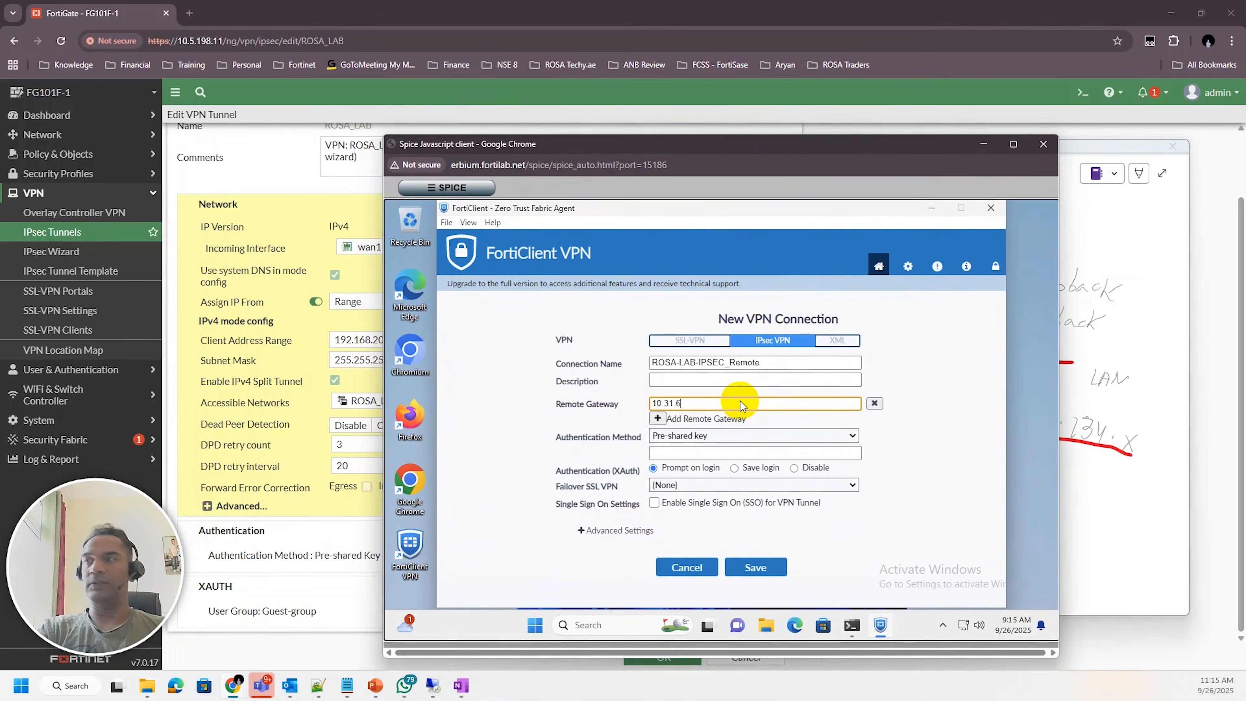
pyautogui.write('.11')
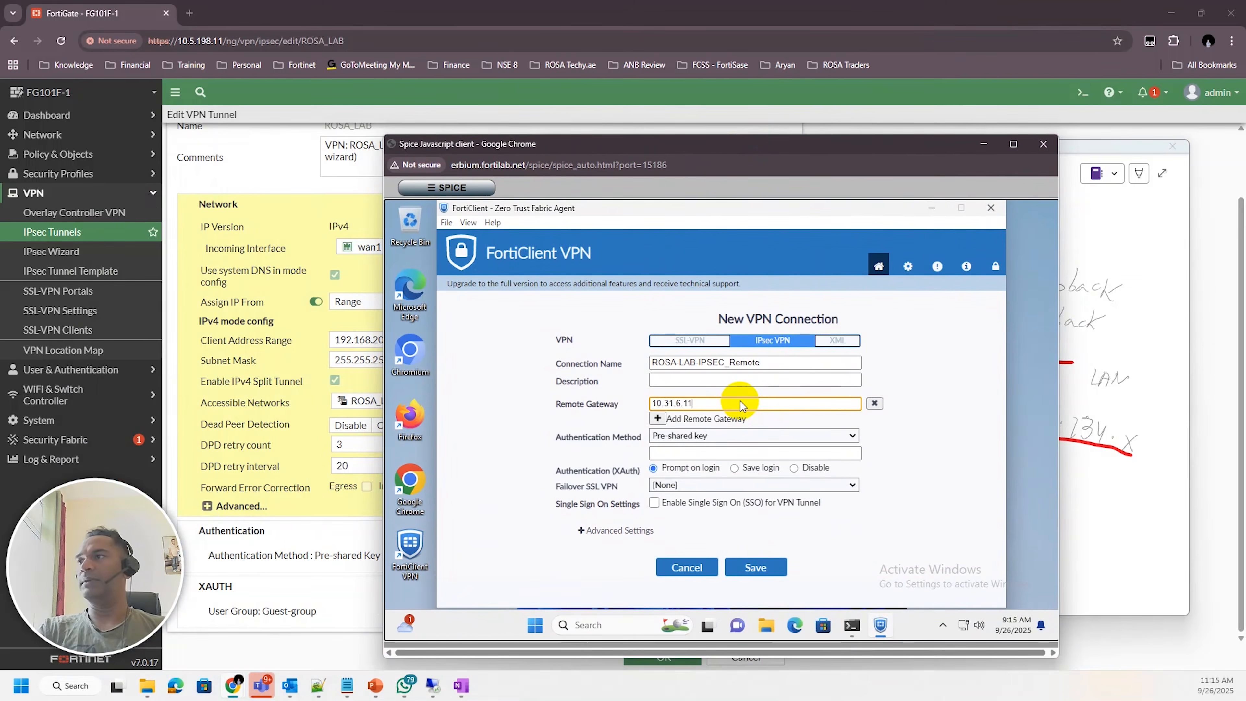
# Enter the pre-shared key for the connection
pyautogui.click(671, 454)
pyautogui.write('••••••••')
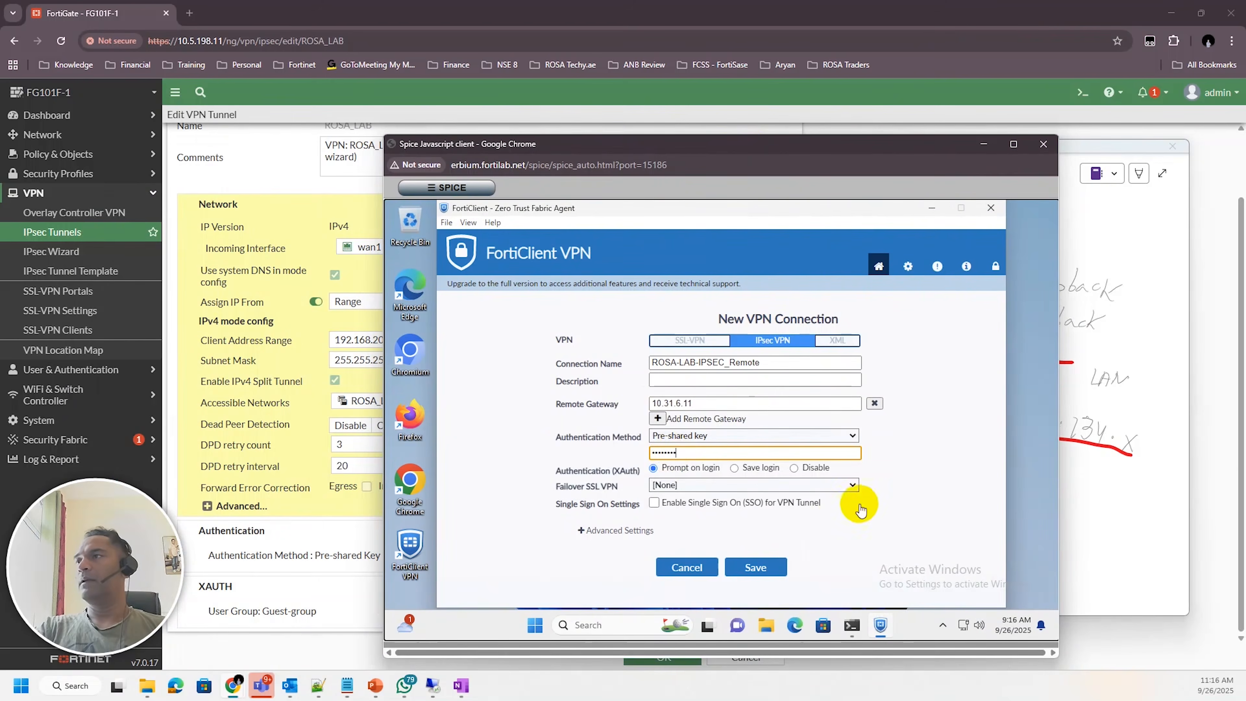
# Expand the connection's advanced VPN settings to examine IKE, mode and address assignment options
pyautogui.click(581, 530)
pyautogui.moveTo(650, 161); pyautogui.dragTo(821, 131)
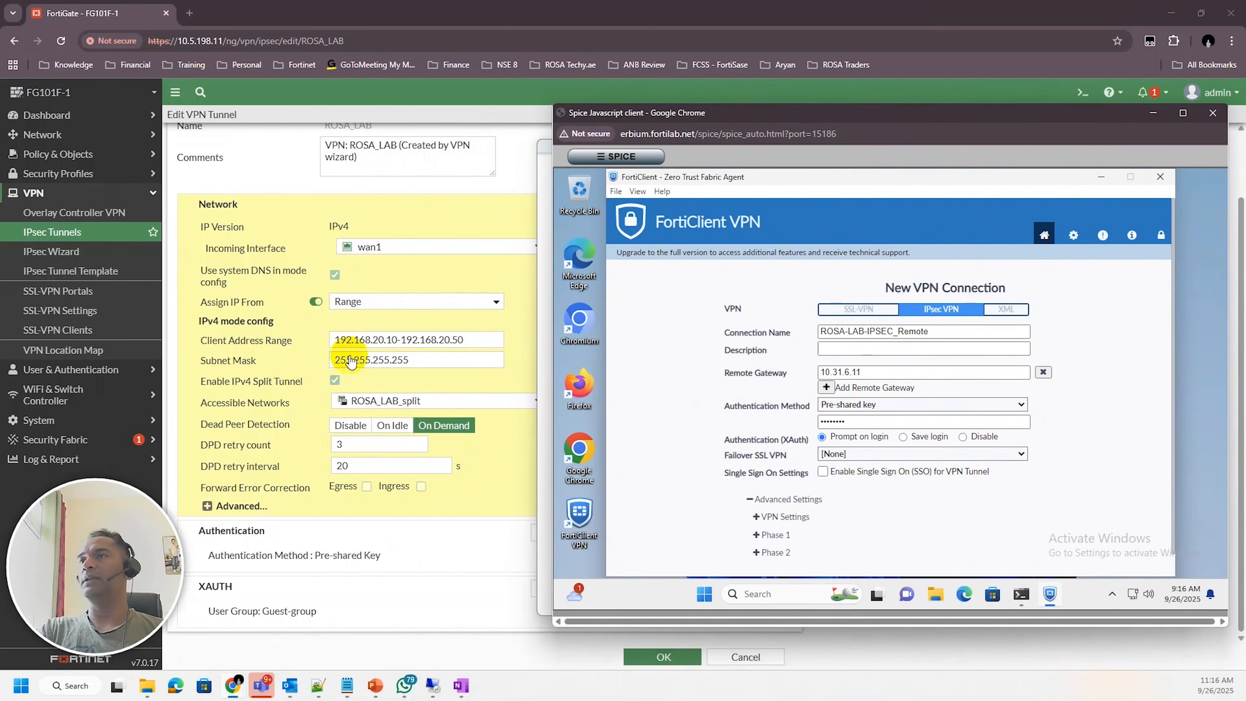
pyautogui.scroll(-2, 767, 513)
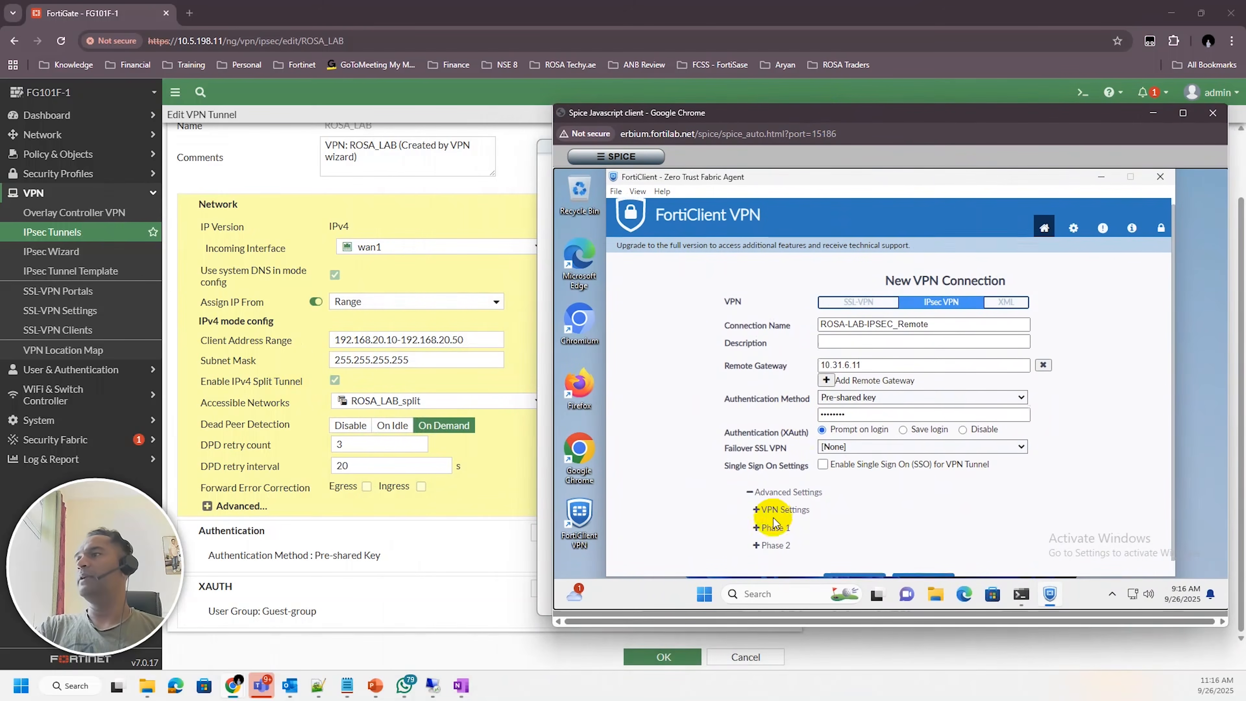
pyautogui.click(766, 493)
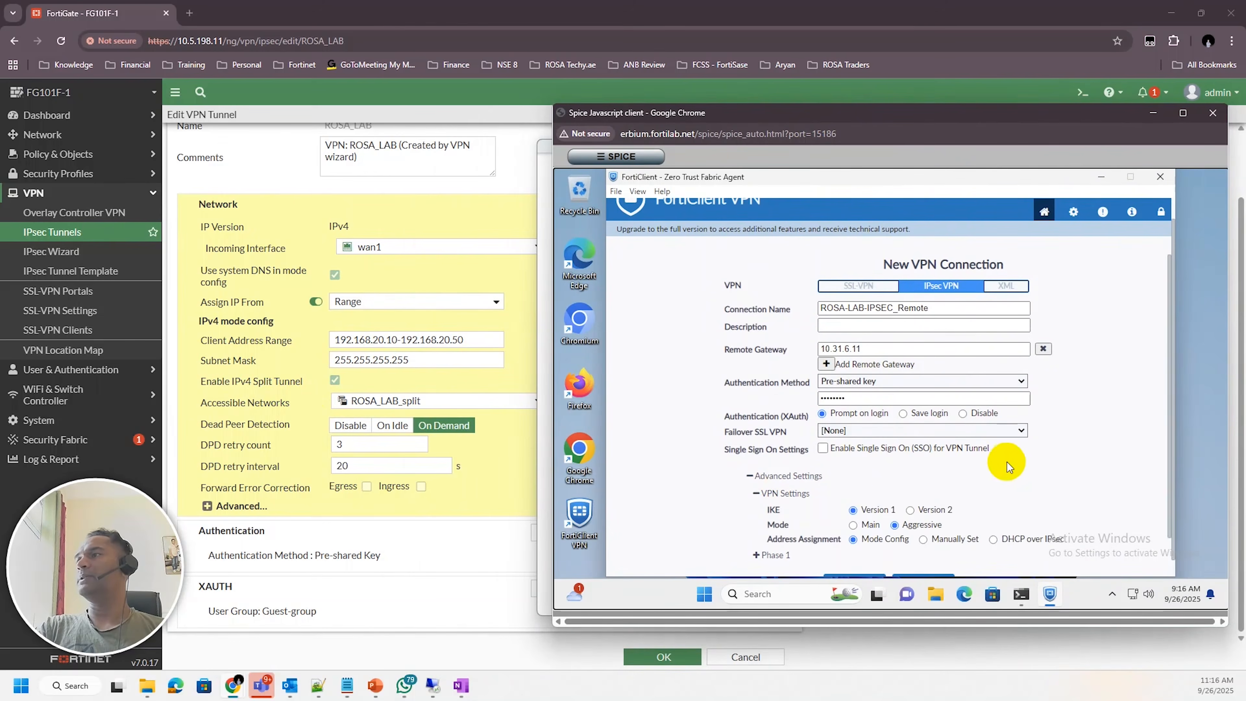
pyautogui.scroll(-2, 1006, 463)
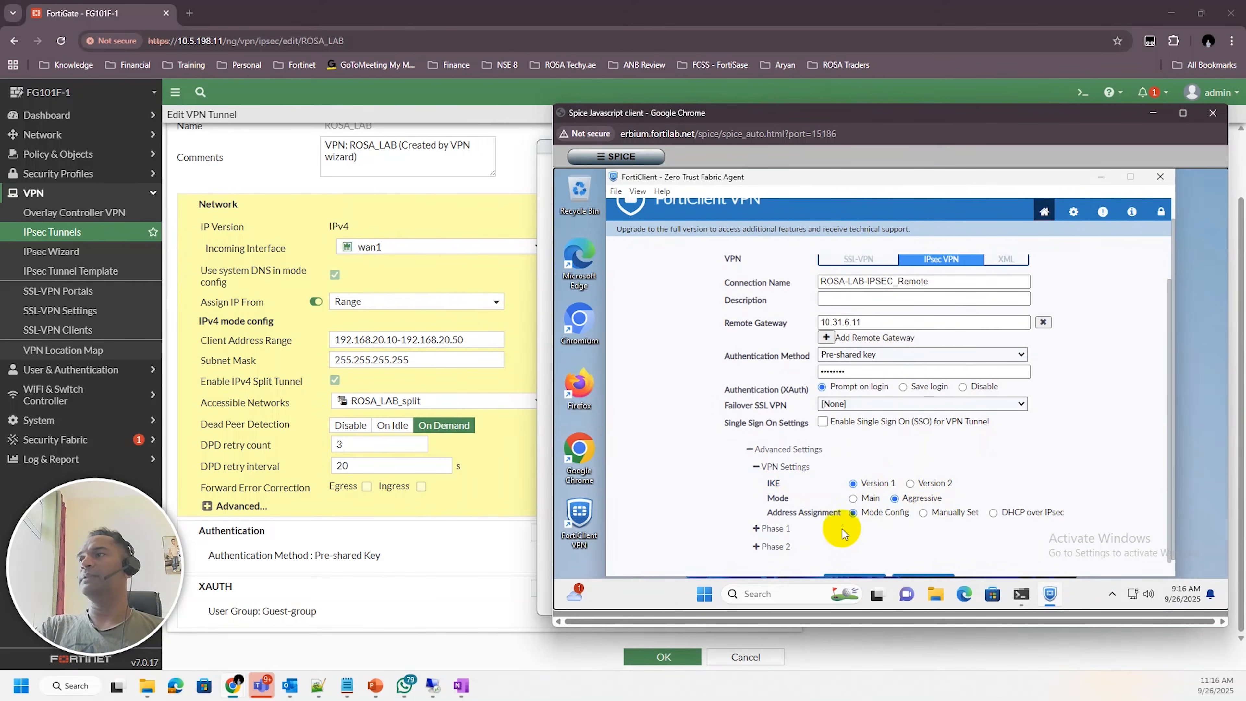
# Expand the advanced options of the tunnel's Network settings on the FortiGate
pyautogui.click(478, 499)
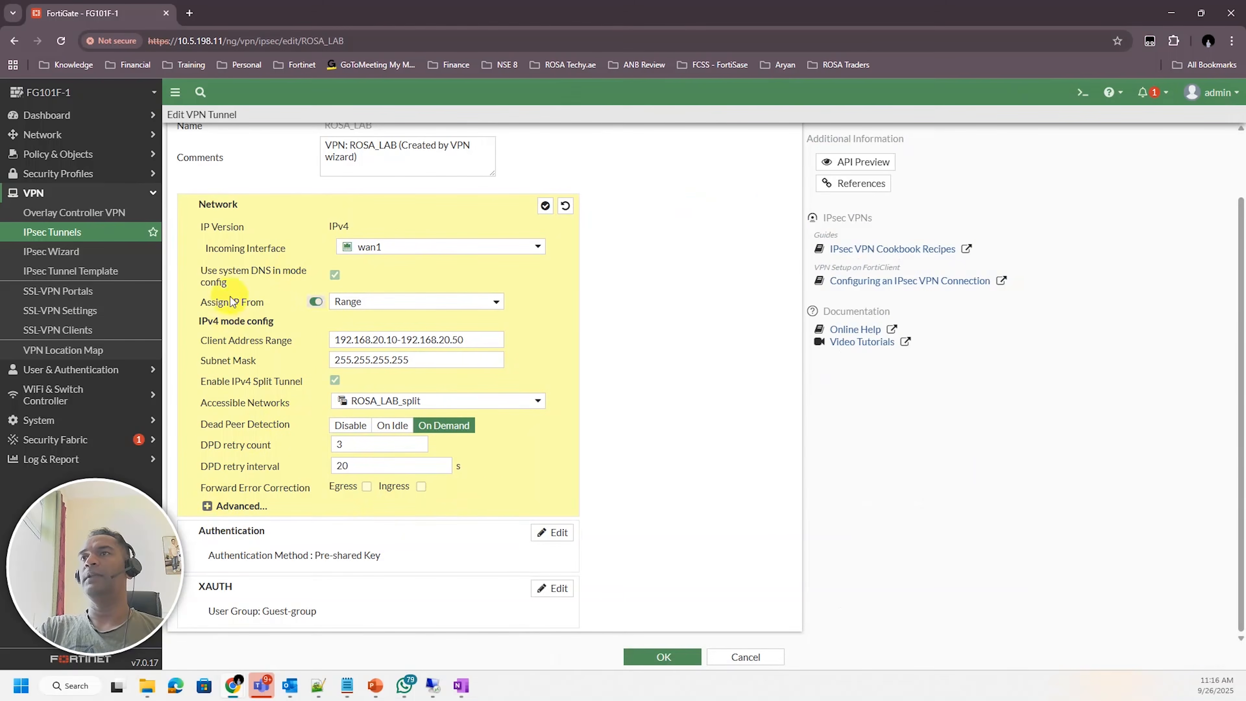
pyautogui.click(207, 506)
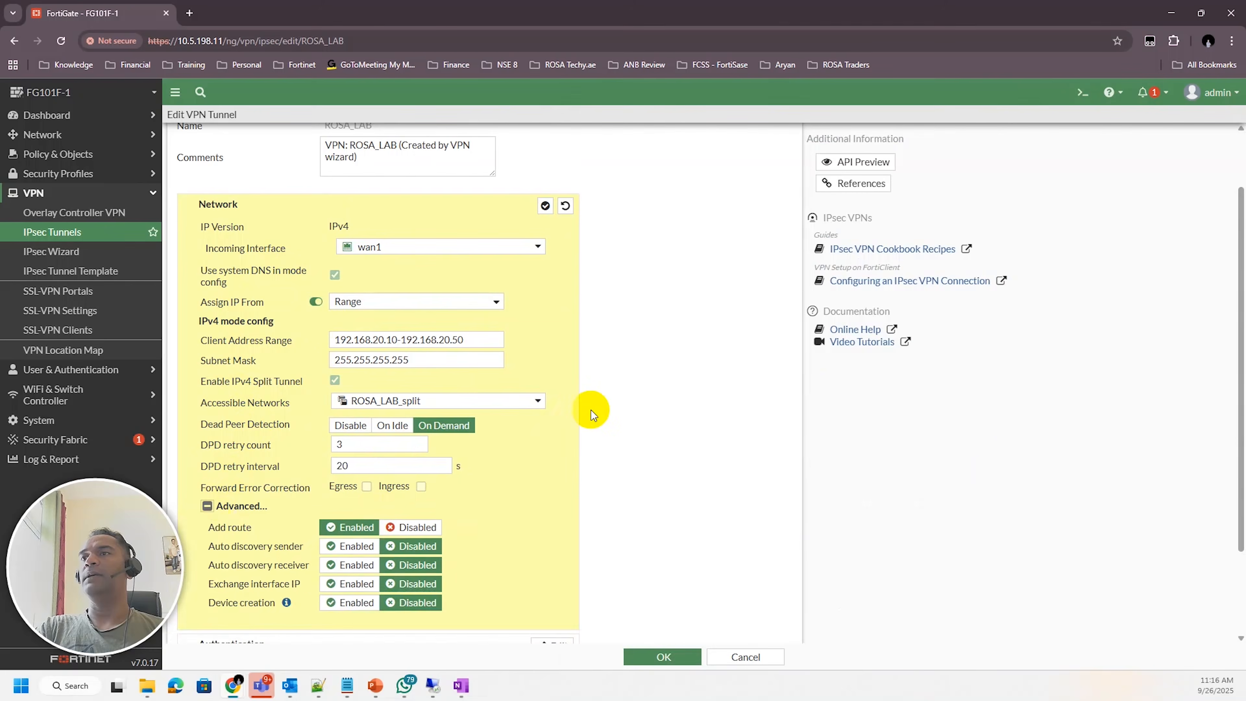
pyautogui.scroll(-2, 591, 409)
pyautogui.scroll(4, 592, 409)
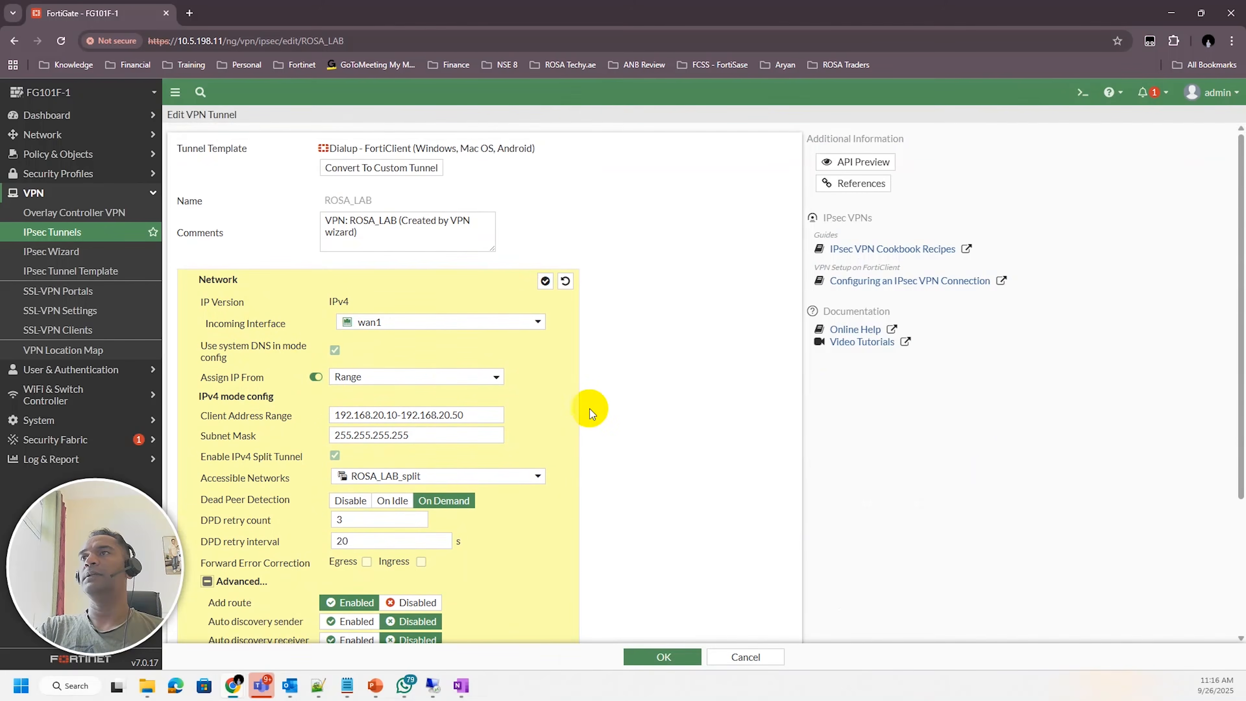
pyautogui.moveTo(212, 345); pyautogui.dragTo(295, 358)
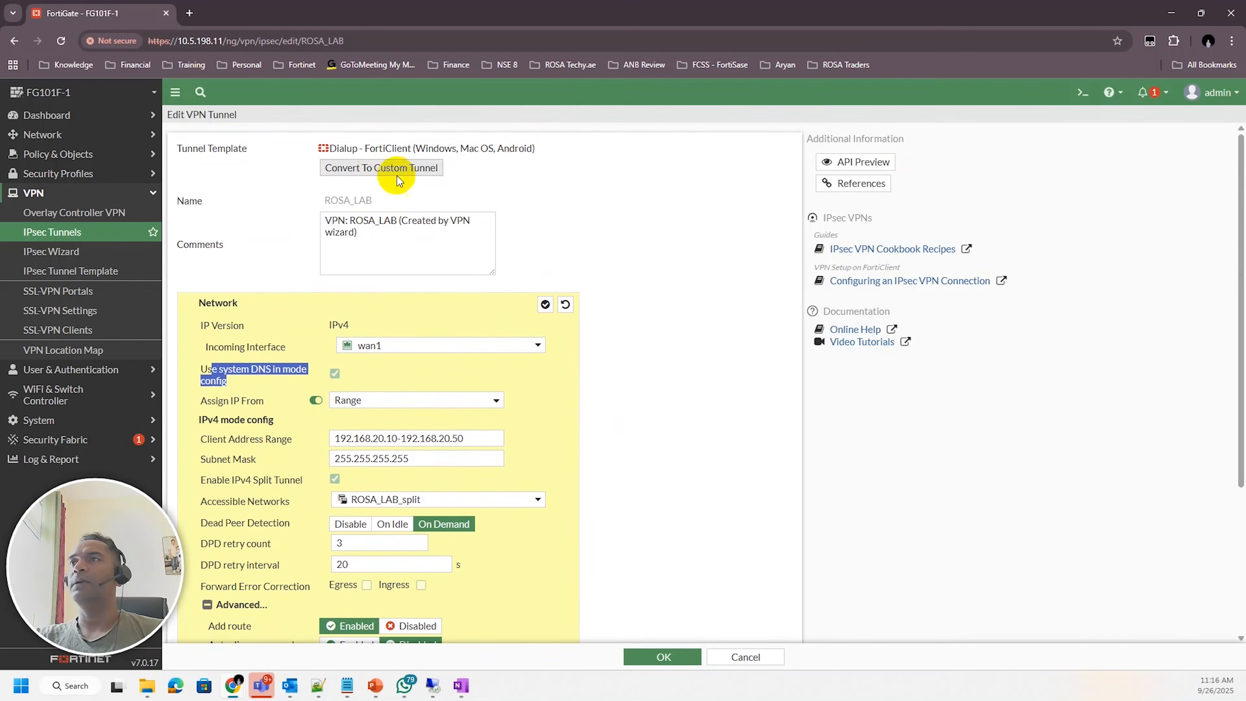
pyautogui.scroll(-3, 681, 412)
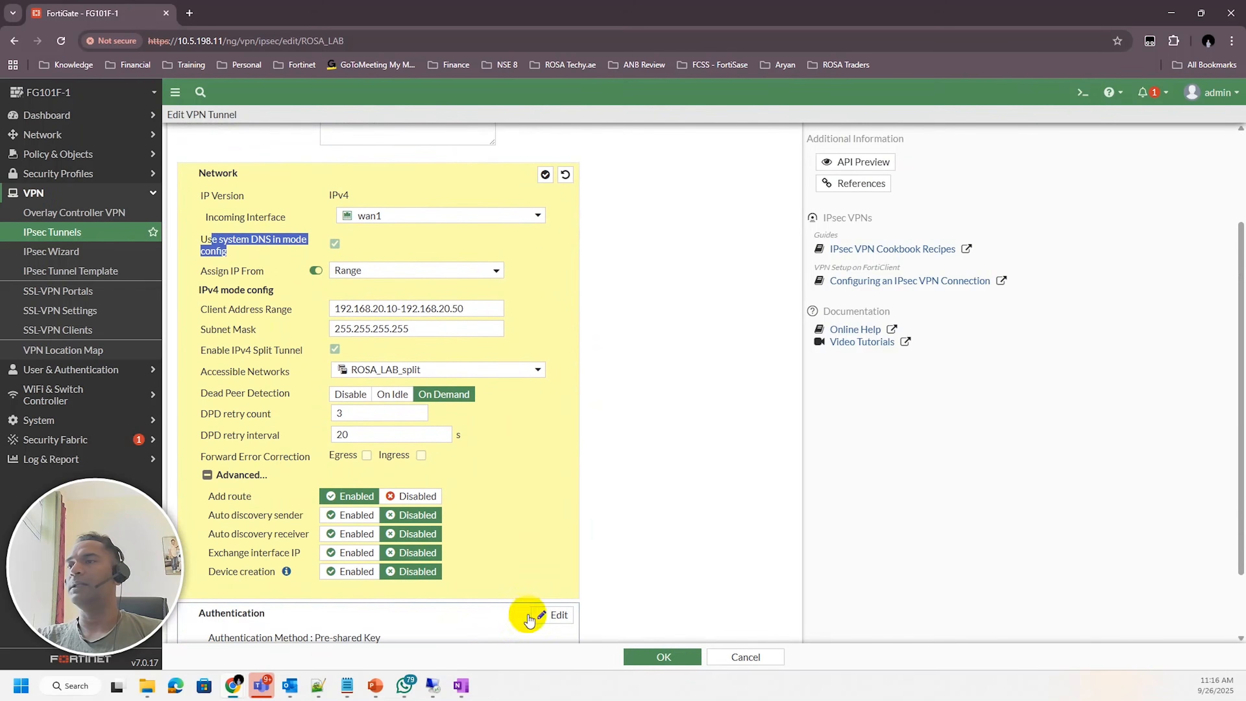
# Switch to the FortiClient window and save the ROSA-LAB-IPSEC_Remote IPsec connection
pyautogui.click(236, 686)
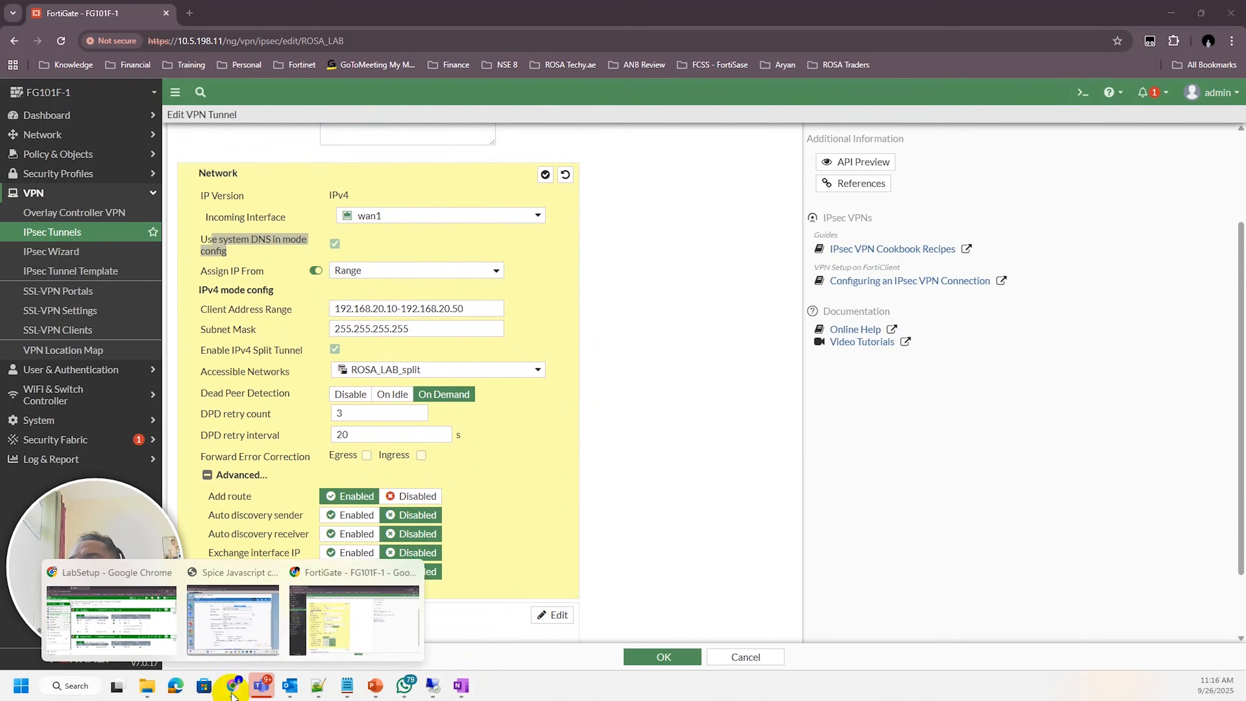
pyautogui.click(346, 629)
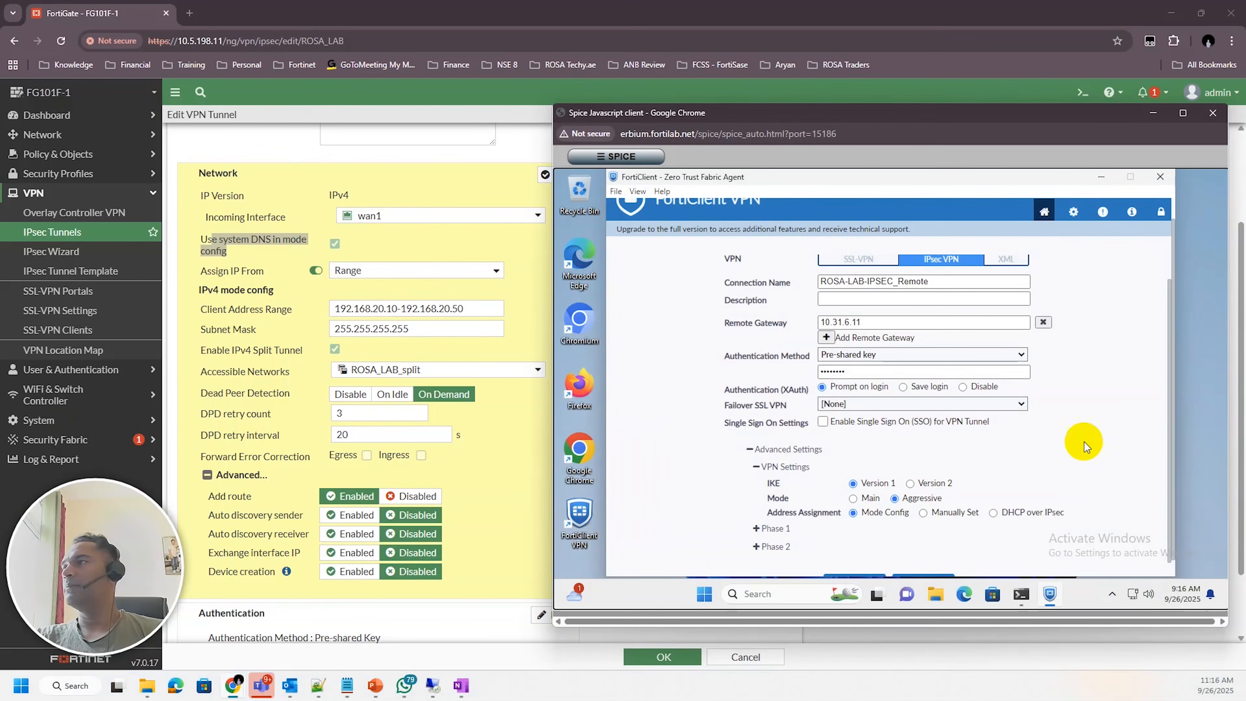
pyautogui.scroll(-2, 1104, 451)
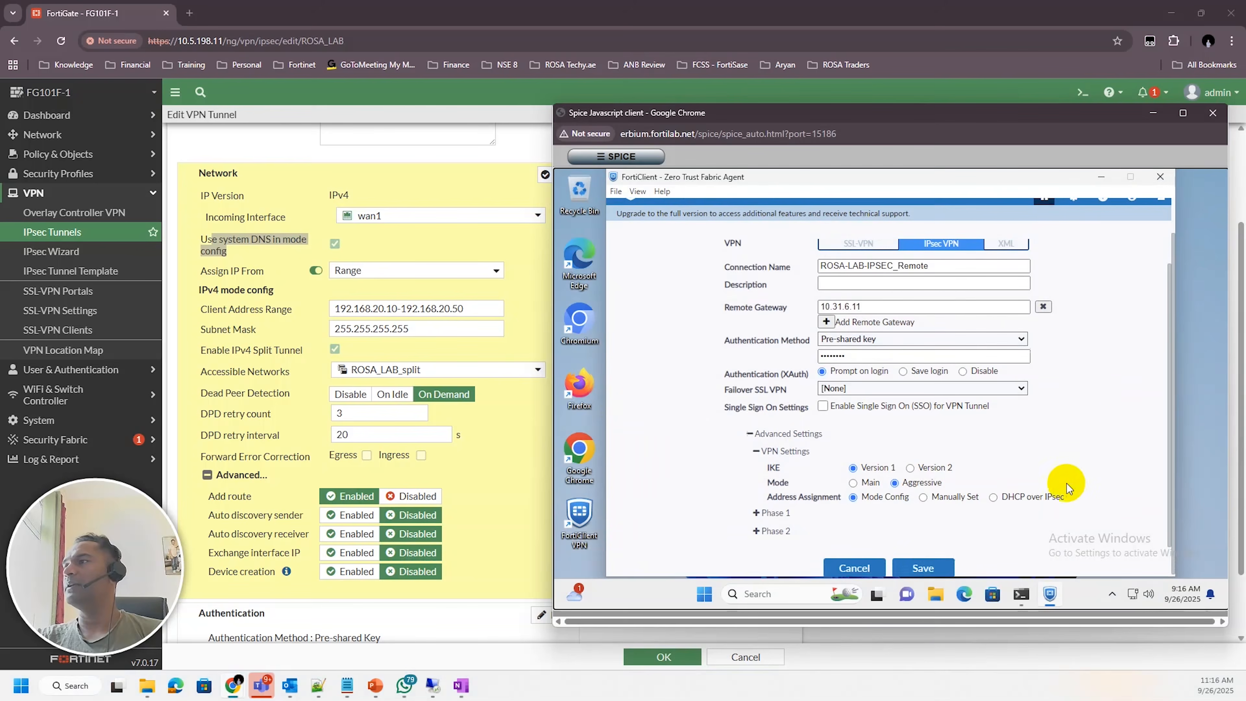
pyautogui.click(931, 565)
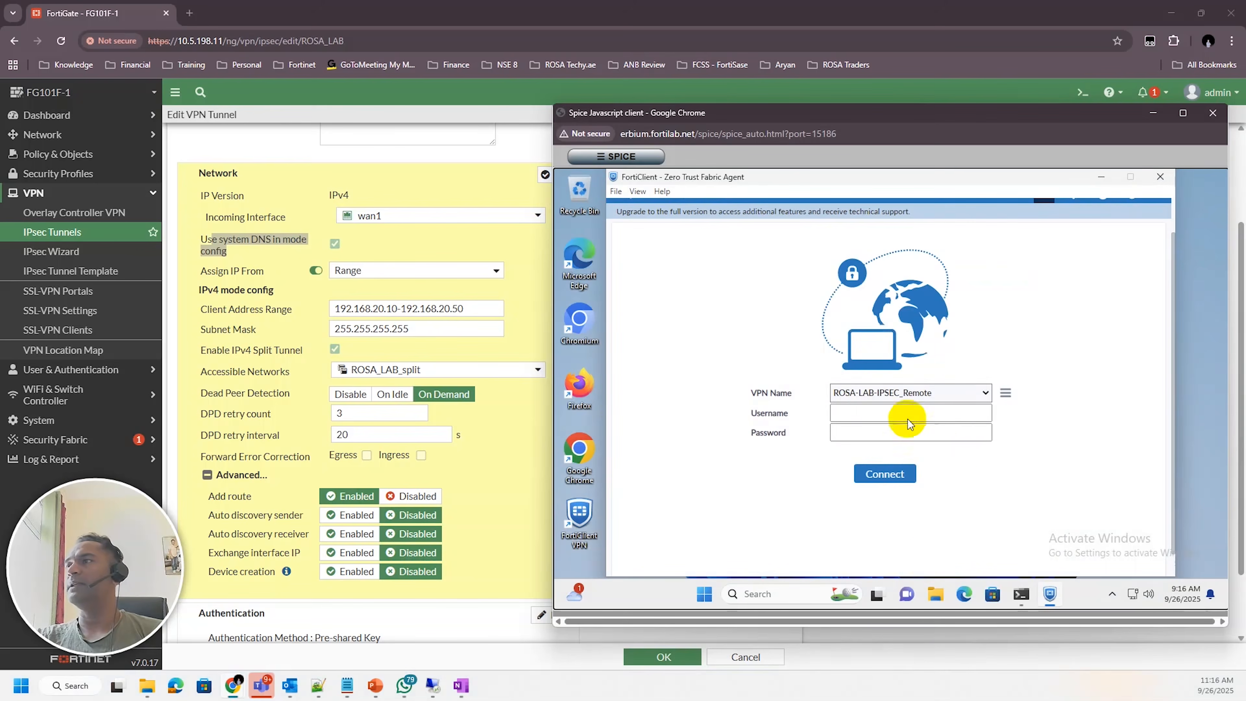
# Connect the ROSA-LAB-IPSEC_Remote VPN with username vpnuser and the account password
pyautogui.click(881, 416)
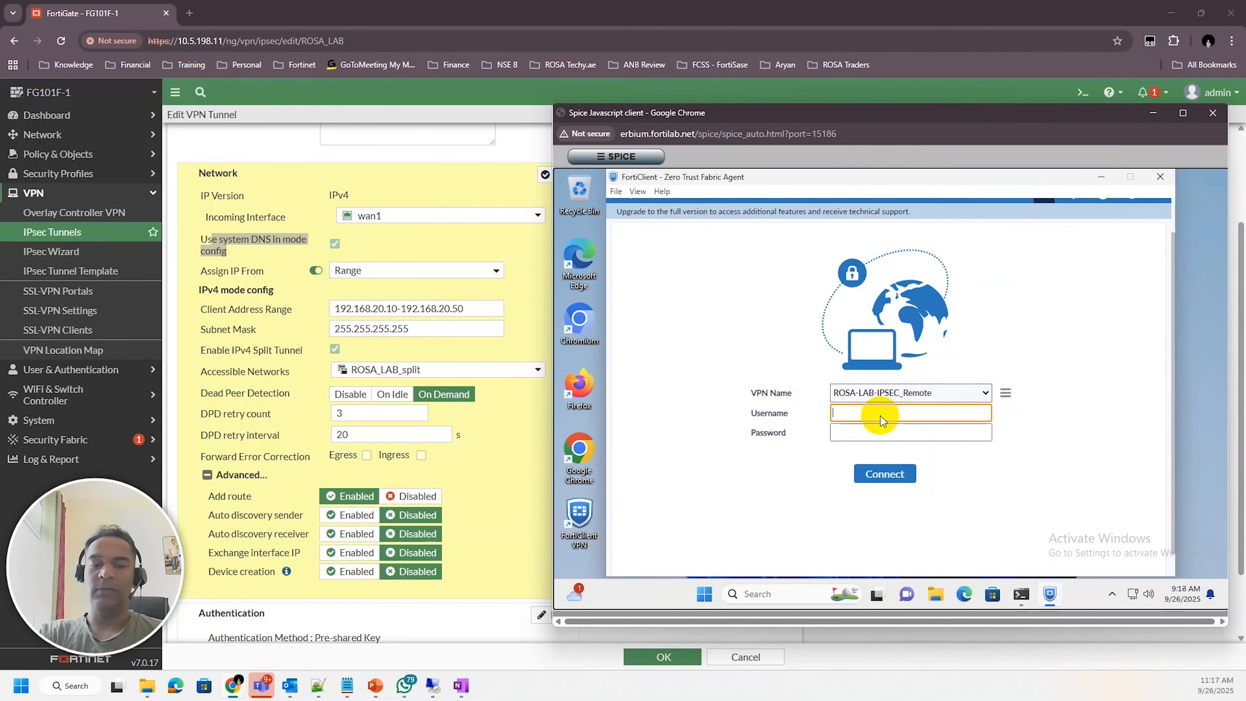
pyautogui.write('vpnuser')
pyautogui.press('Tab')
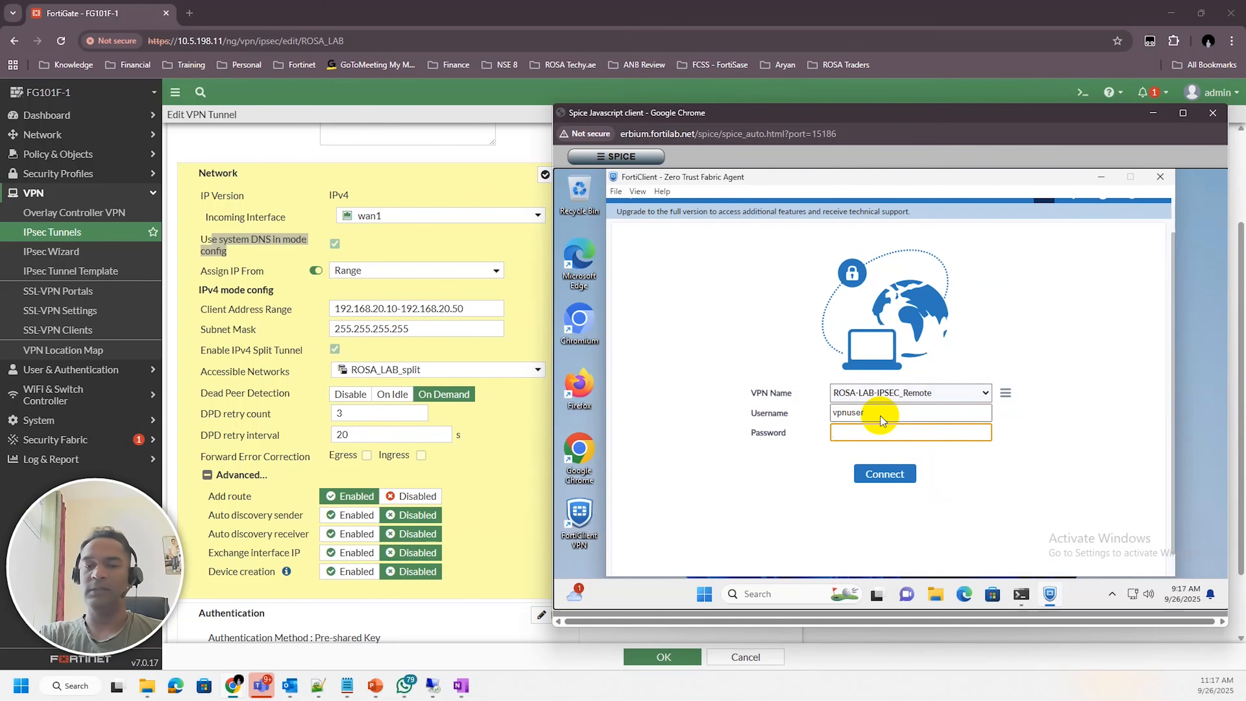
pyautogui.write('••')
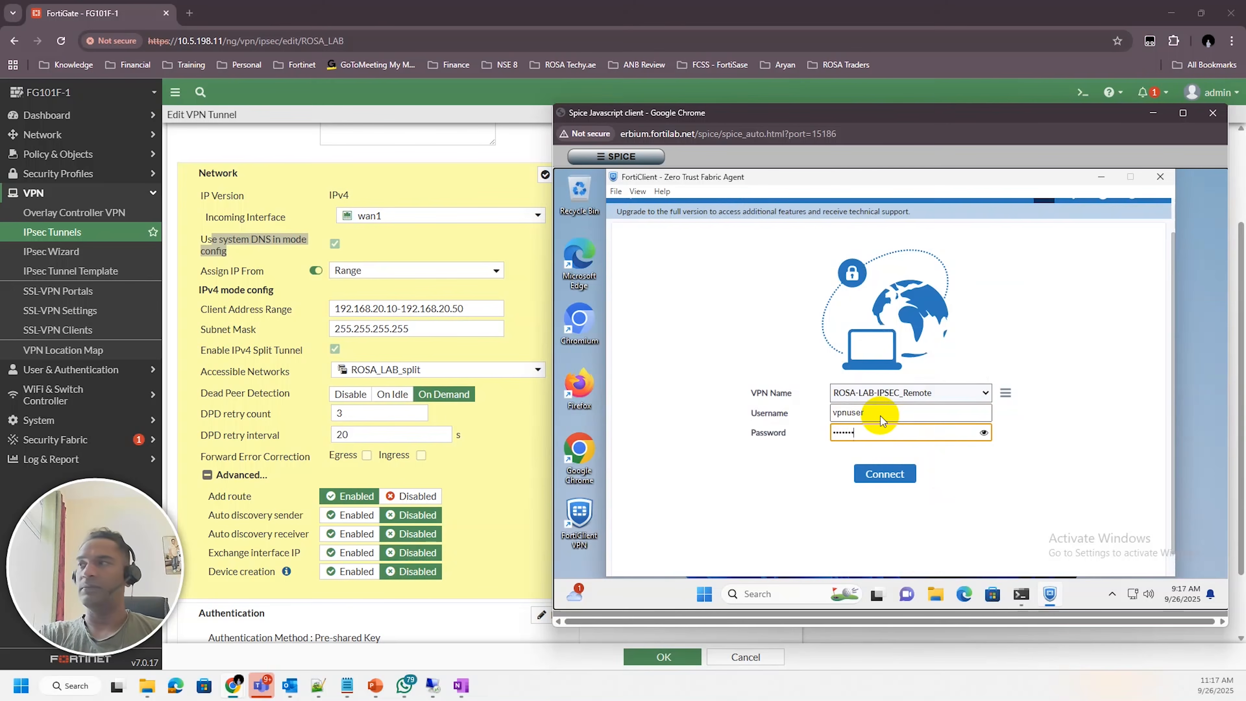
pyautogui.write('•••••')
pyautogui.press('Return')
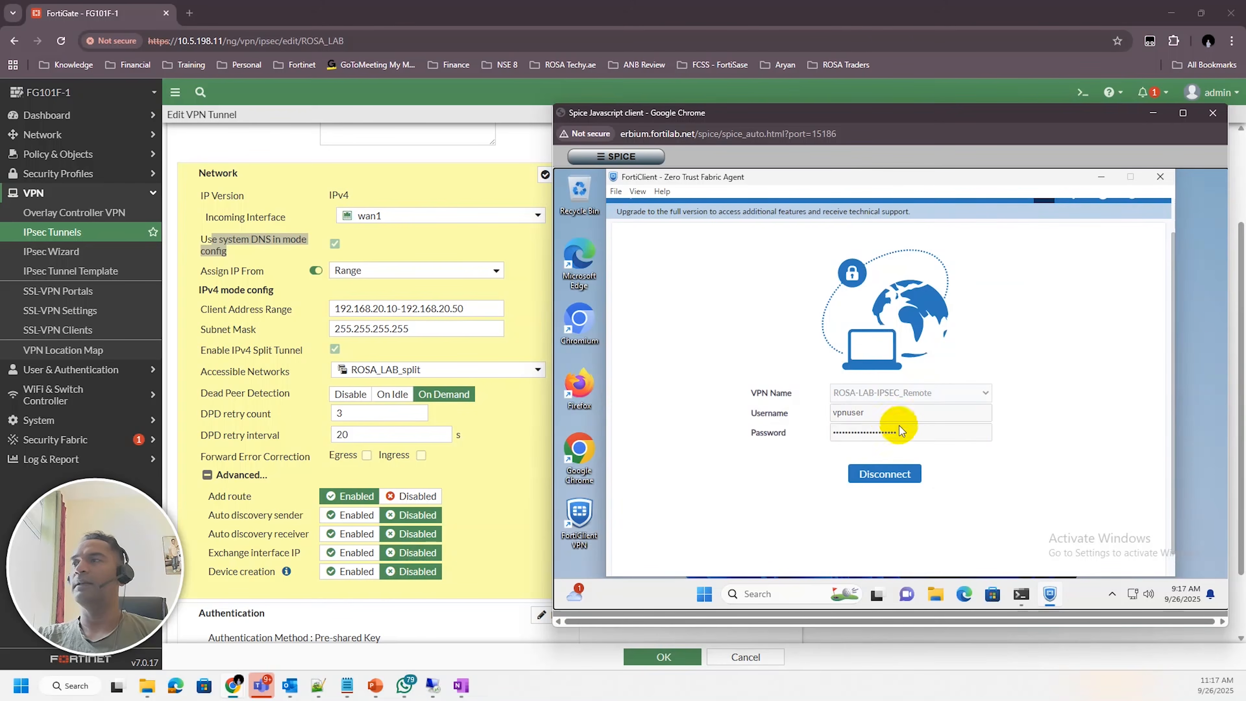
# Return to the FortiGate and open the VPN Events log
pyautogui.click(516, 489)
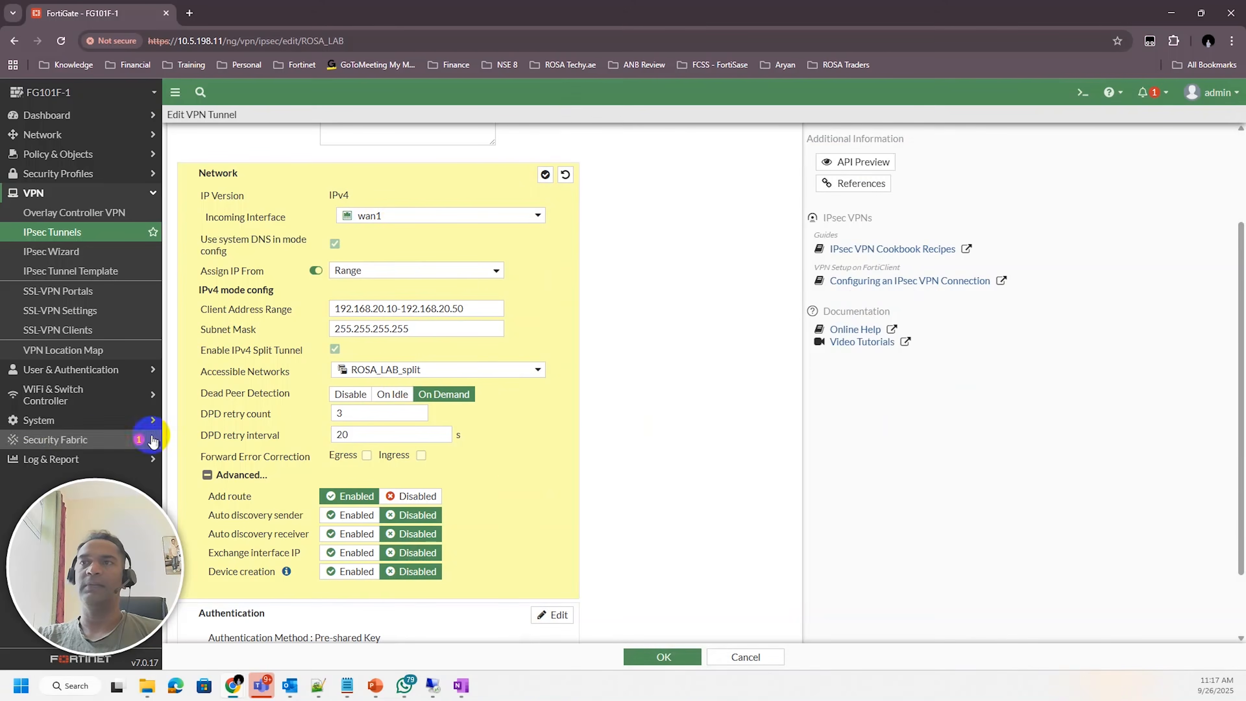
pyautogui.click(42, 459)
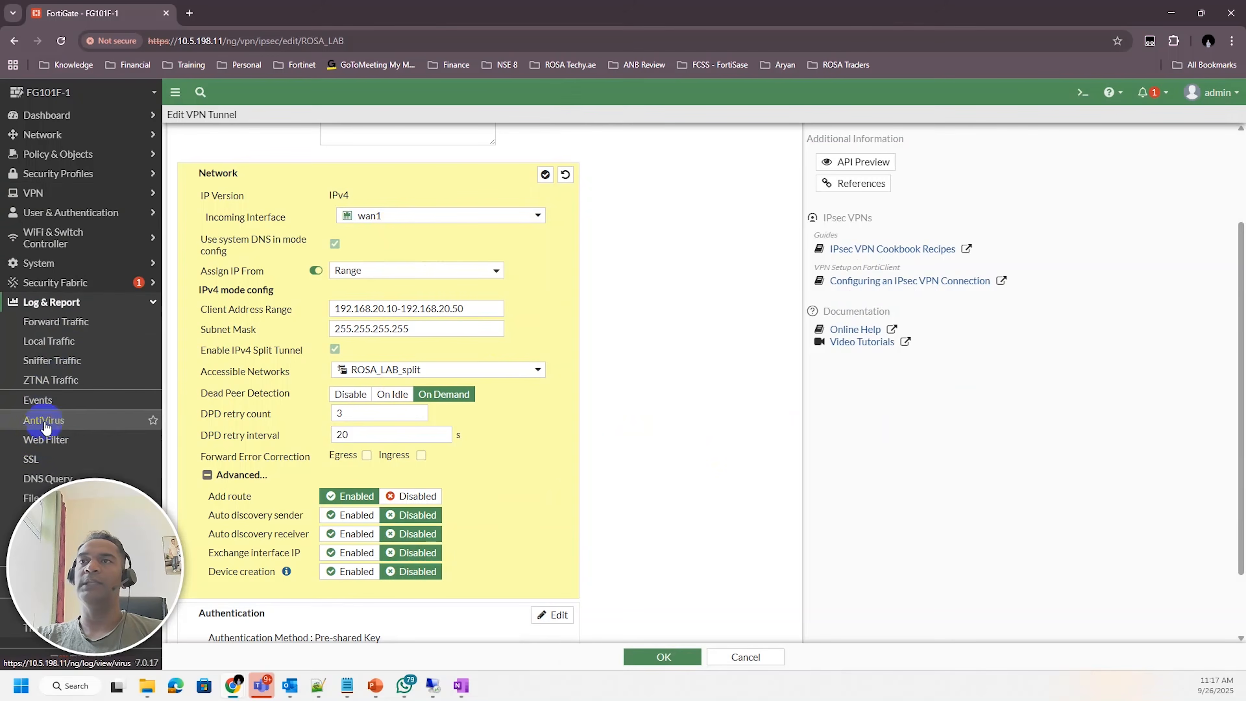
pyautogui.click(46, 407)
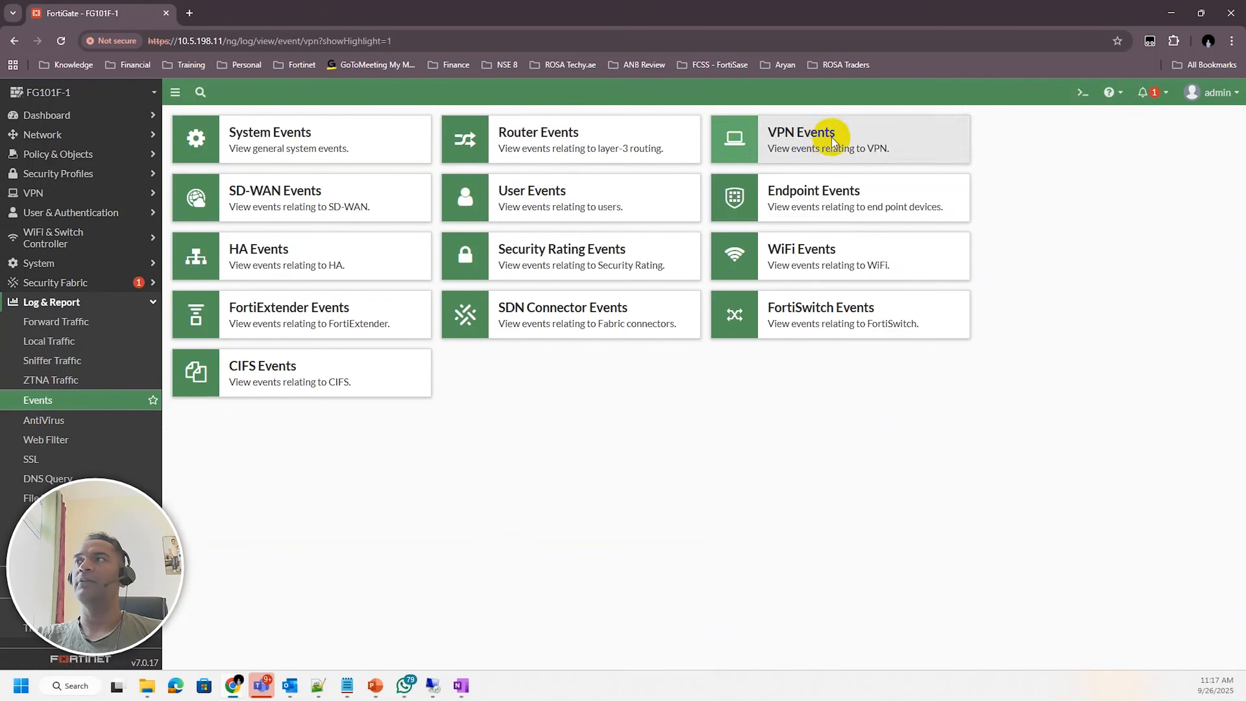
pyautogui.click(829, 139)
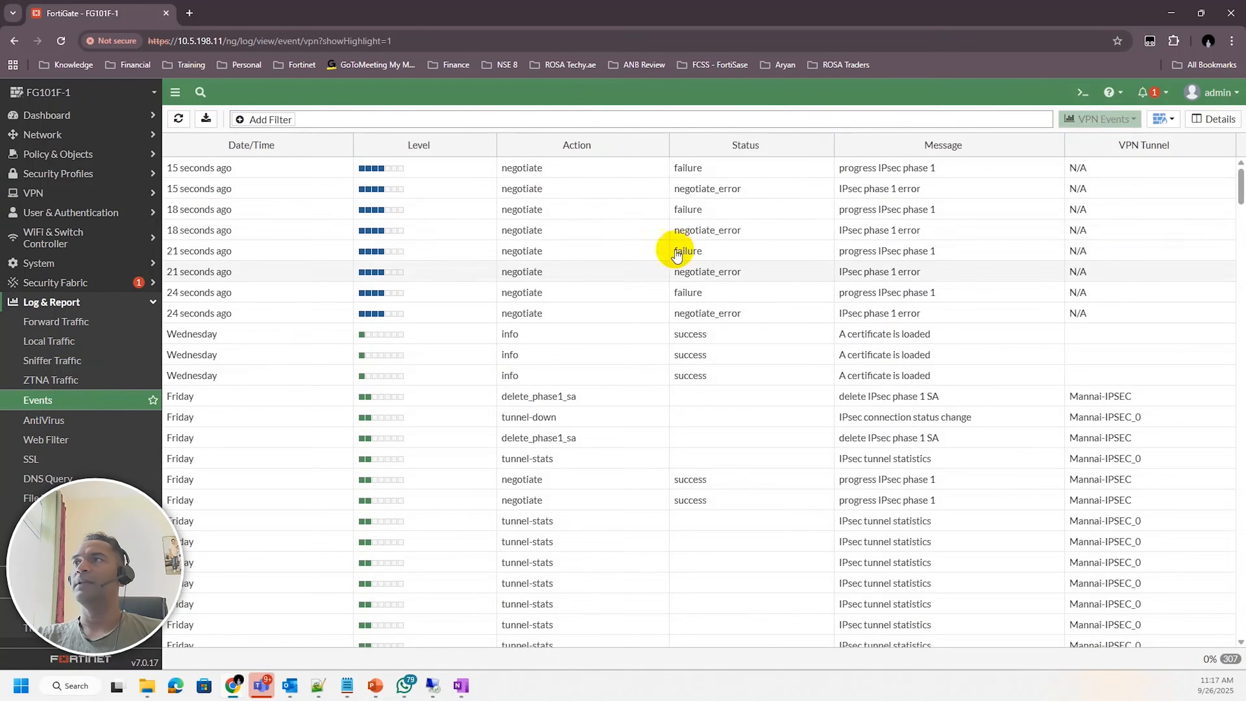
# Examine the recent IPsec phase 1 negotiate_error entries and their log details, then close the details pane
pyautogui.click(746, 189)
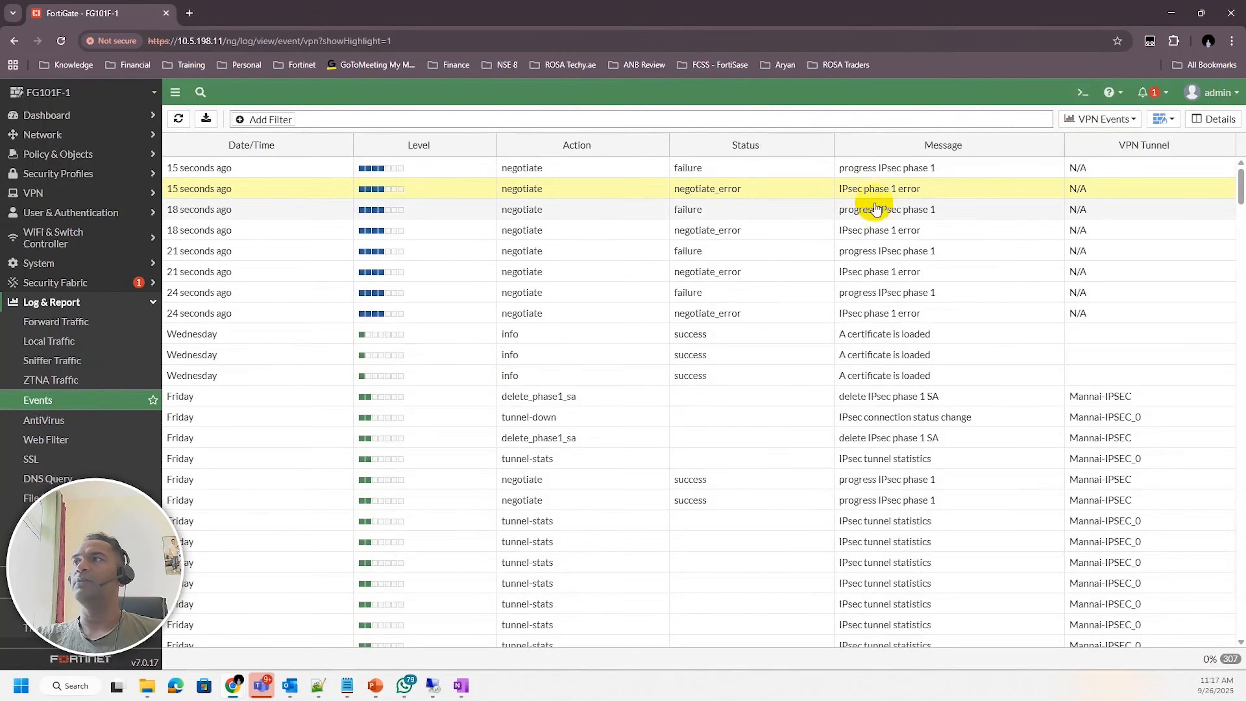
pyautogui.click(724, 168)
pyautogui.click(746, 192)
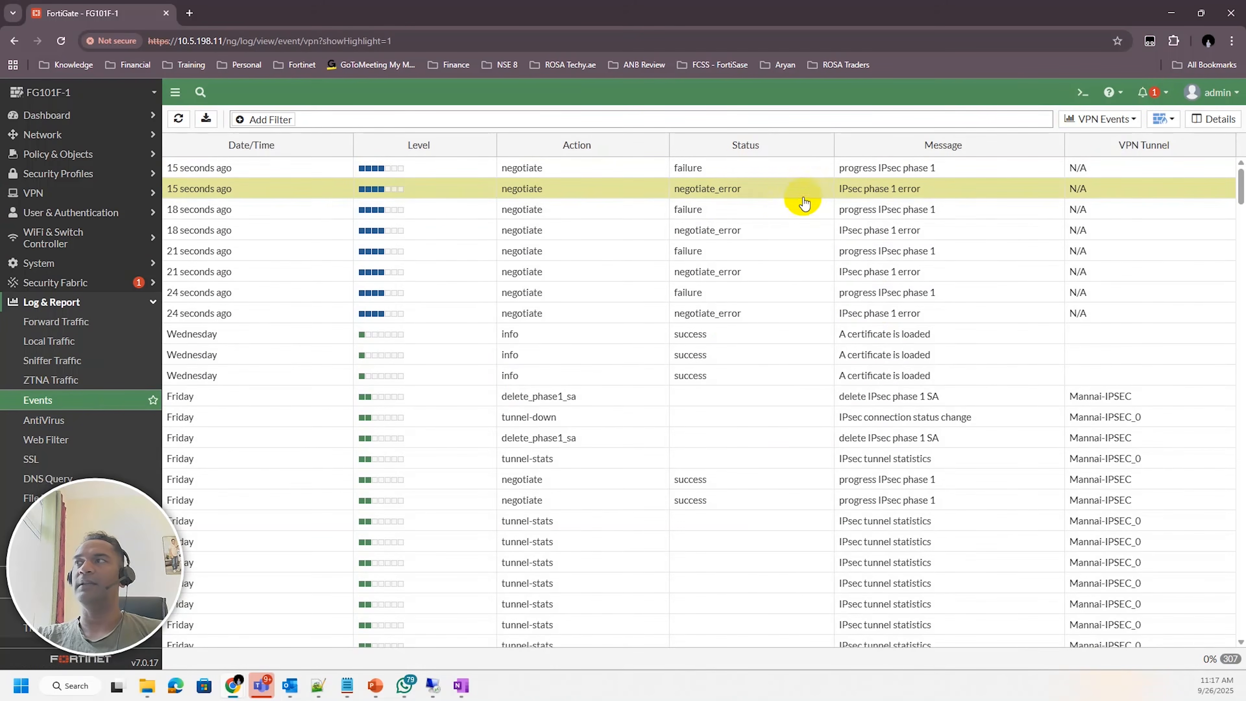
pyautogui.click(737, 232)
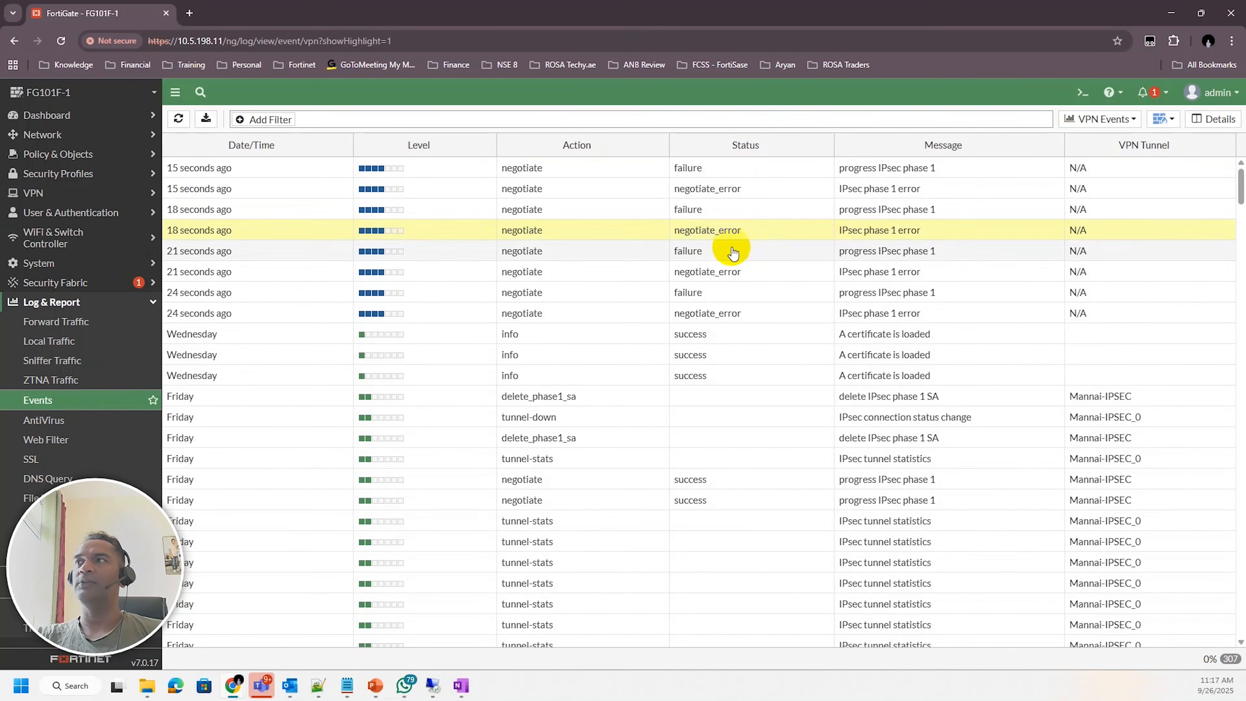
pyautogui.doubleClick(700, 231)
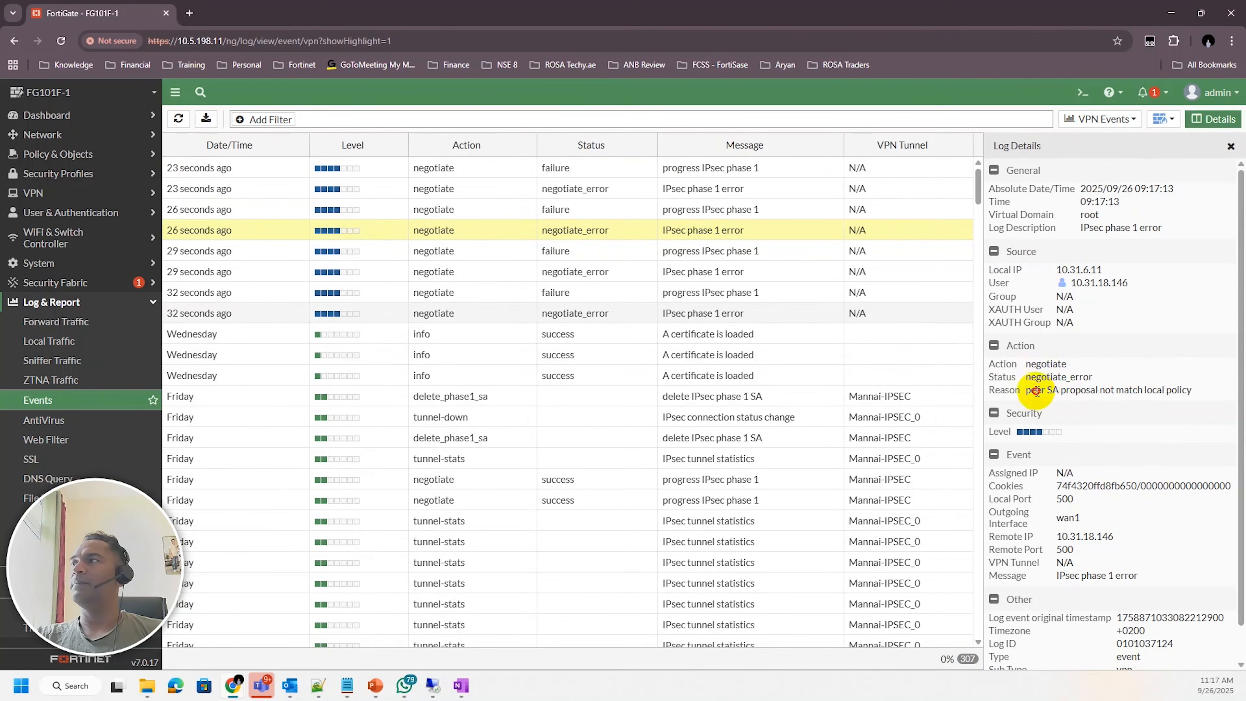
pyautogui.moveTo(1035, 390); pyautogui.dragTo(1188, 391)
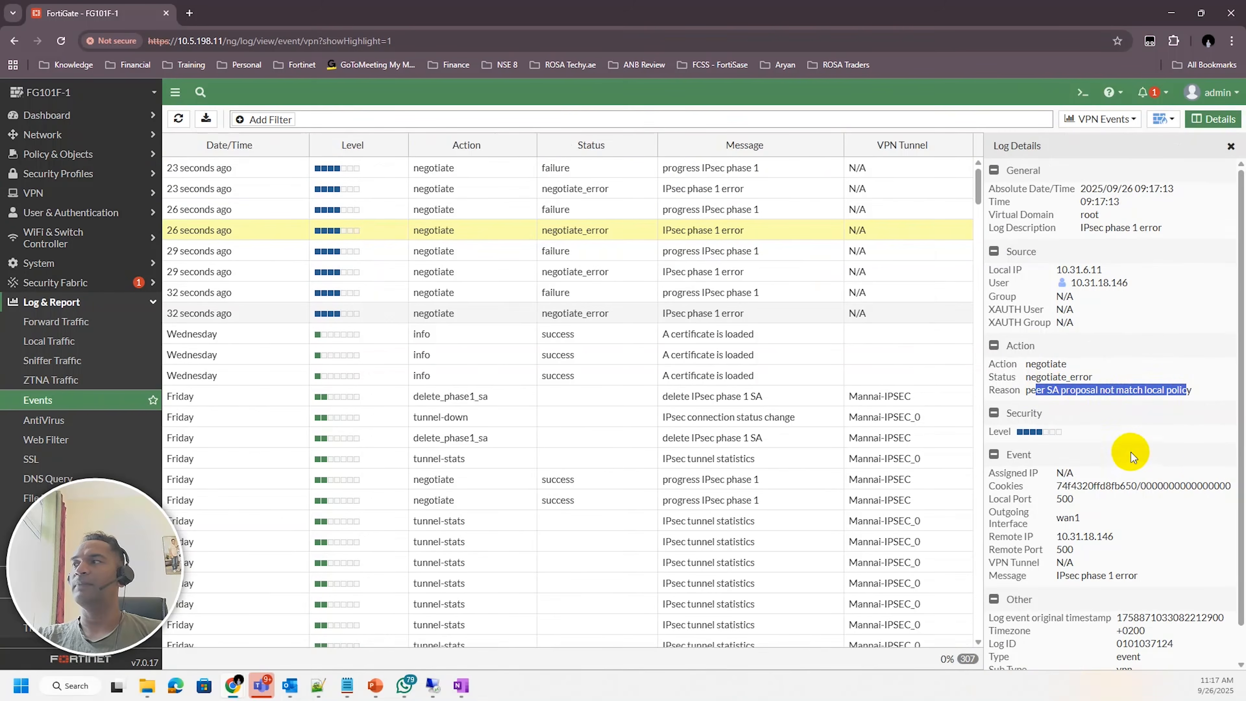
pyautogui.scroll(-2, 1128, 457)
pyautogui.moveTo(1069, 540); pyautogui.dragTo(1158, 543)
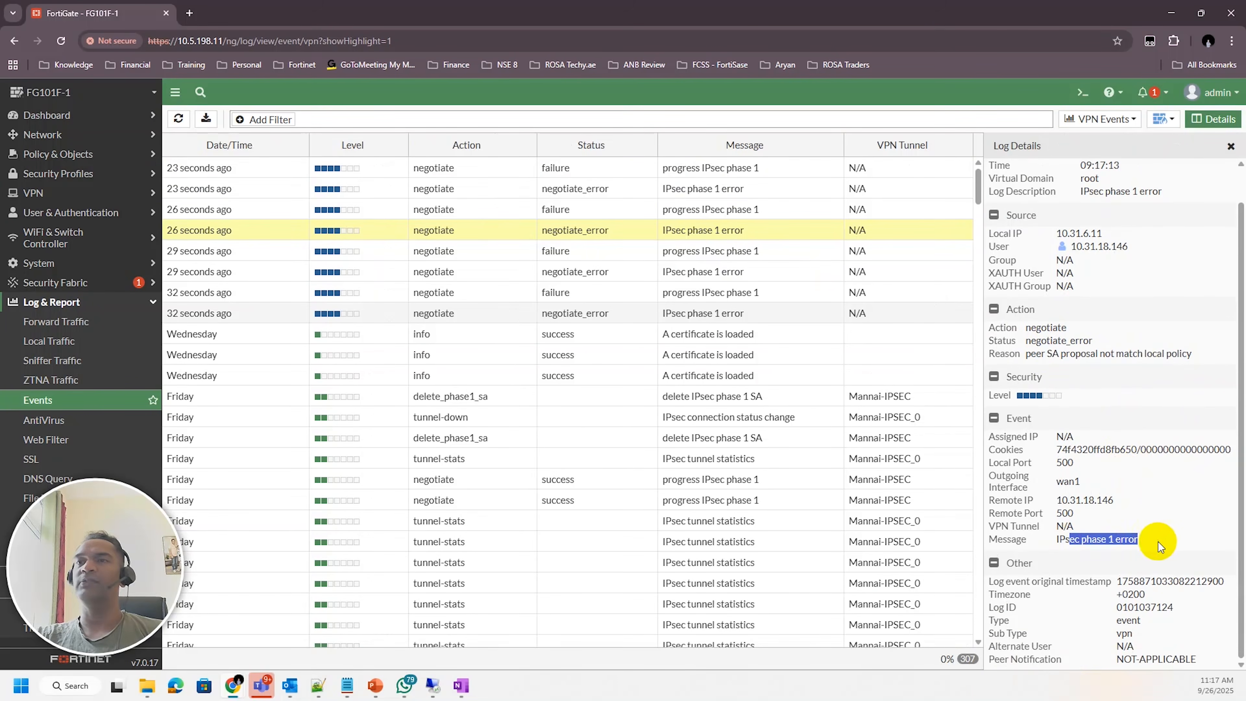
pyautogui.click(1172, 520)
pyautogui.scroll(1, 1173, 525)
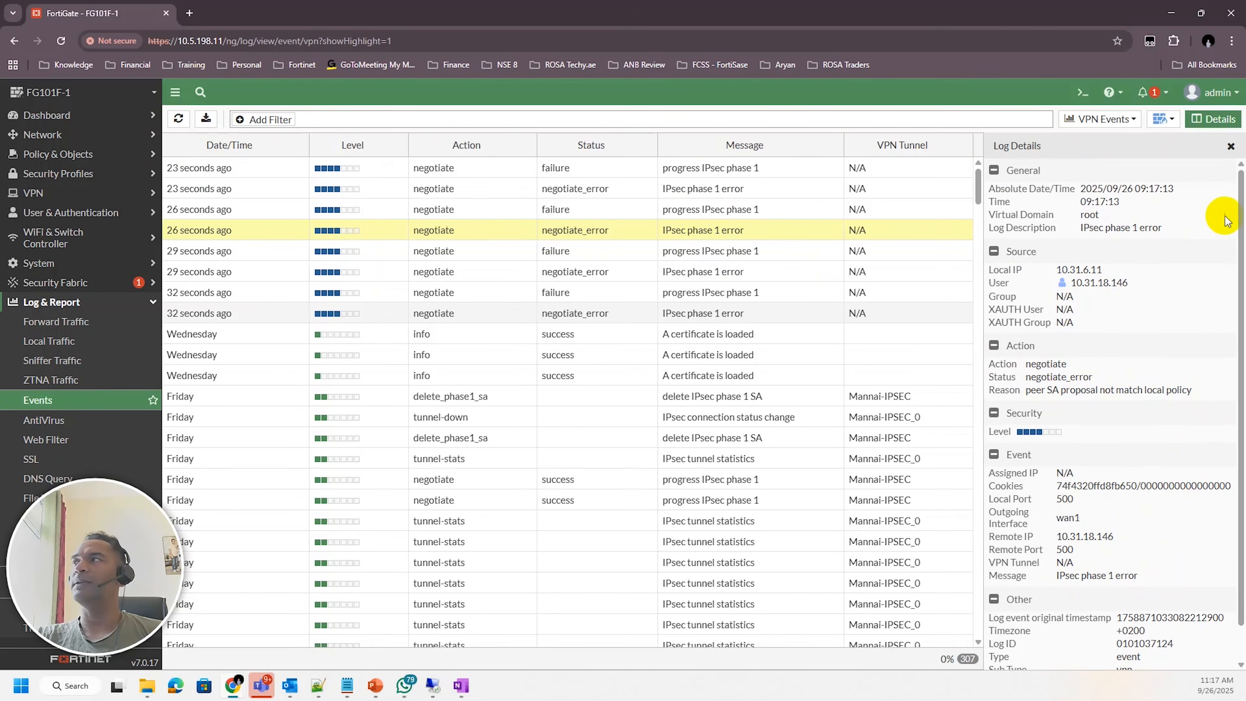
pyautogui.click(1213, 119)
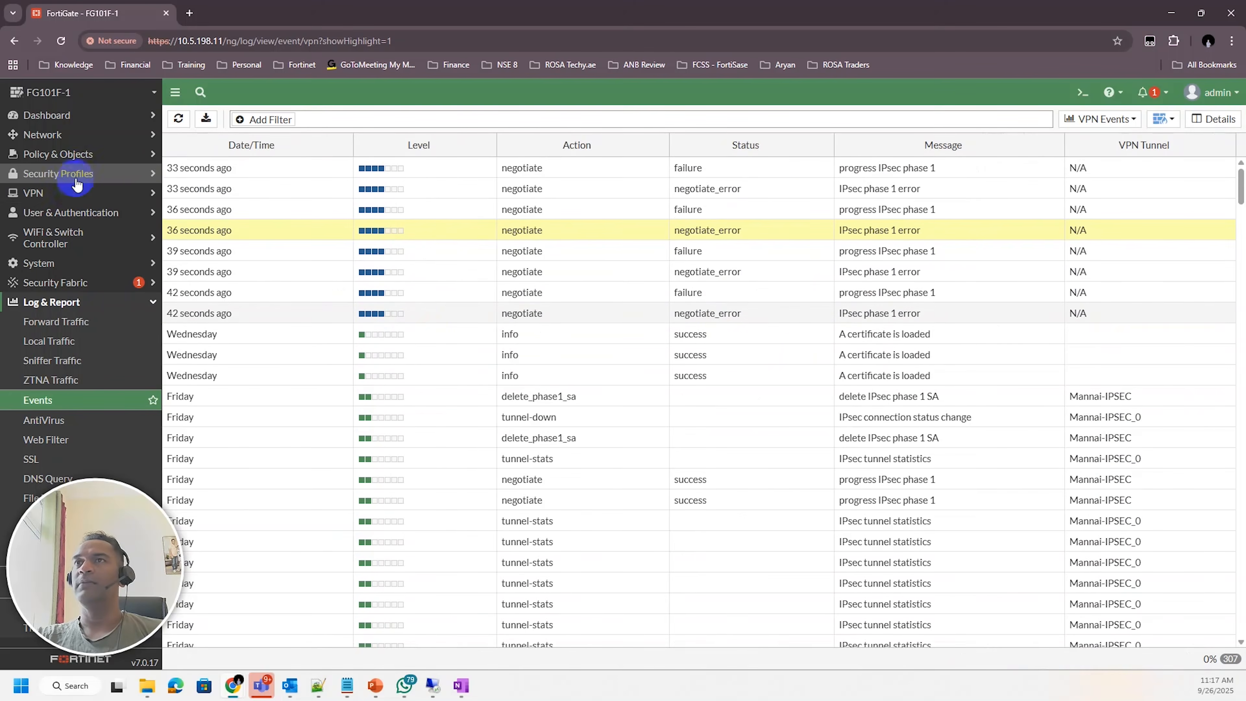
# Open the ROSA_LAB tunnel from IPsec Tunnels and convert it to a custom tunnel
pyautogui.click(86, 156)
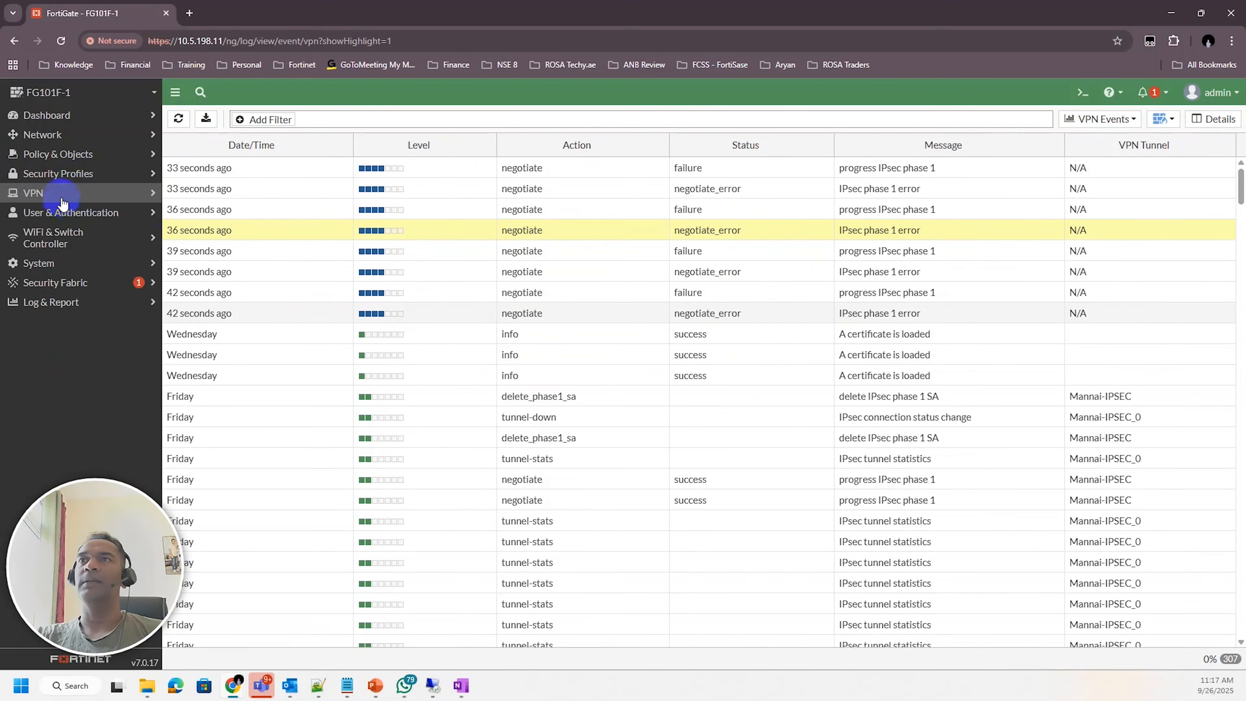
pyautogui.click(54, 193)
pyautogui.click(56, 235)
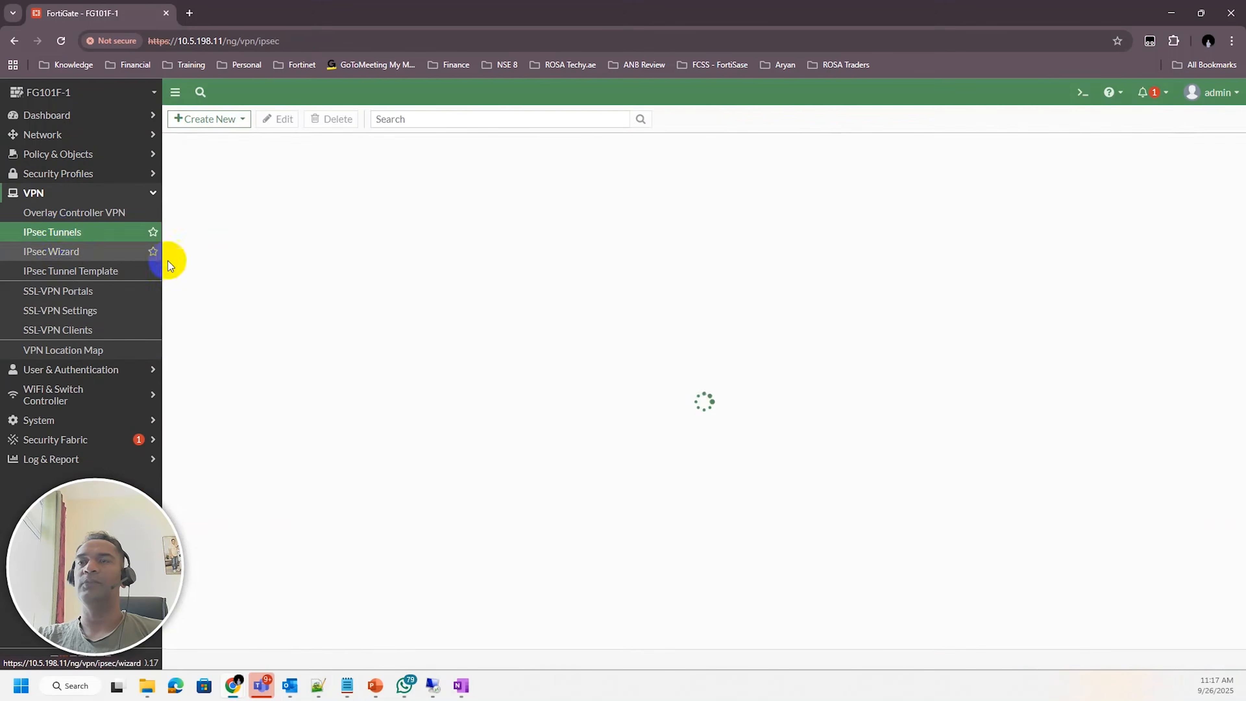
pyautogui.doubleClick(274, 194)
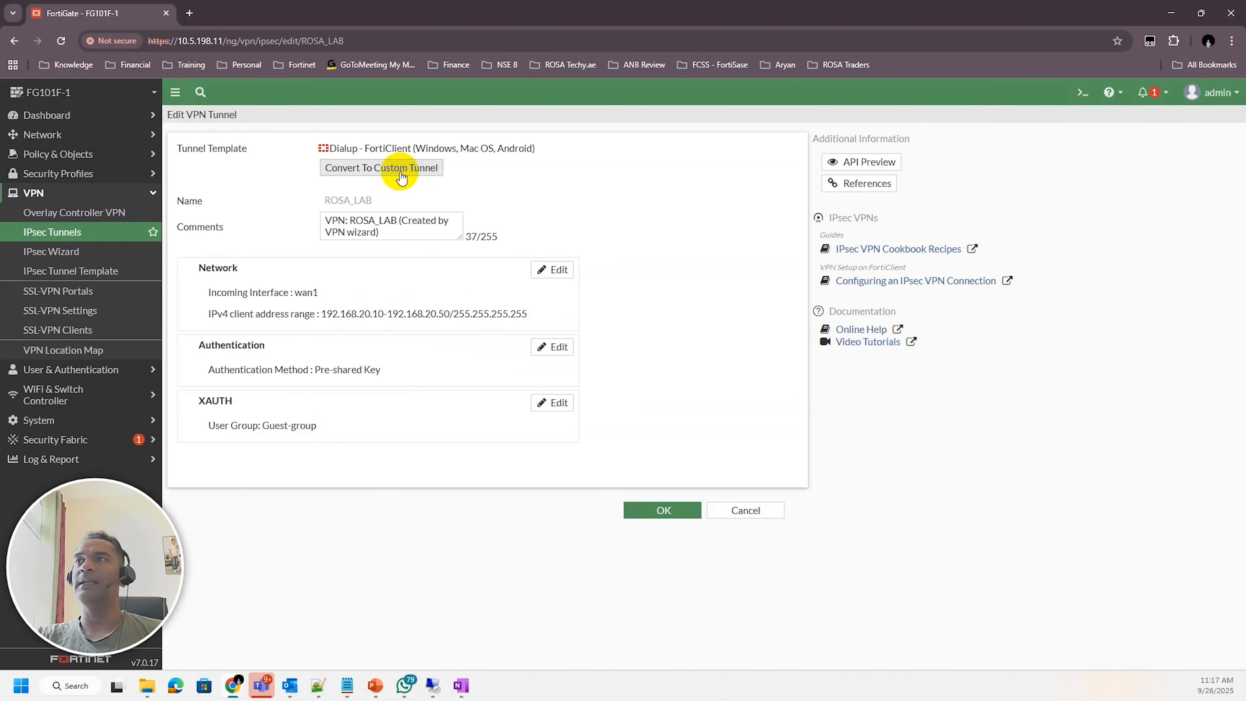
pyautogui.click(390, 168)
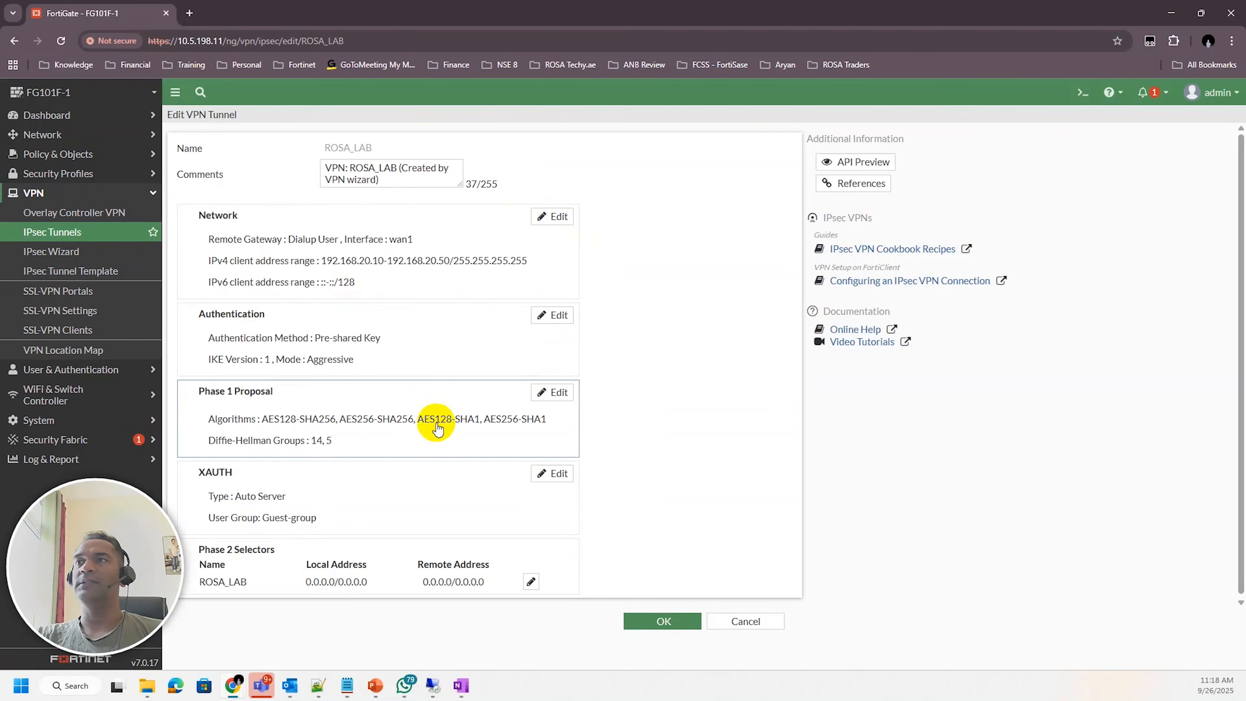
# Open the custom tunnel's Network and Authentication sections for editing to review their settings
pyautogui.click(549, 217)
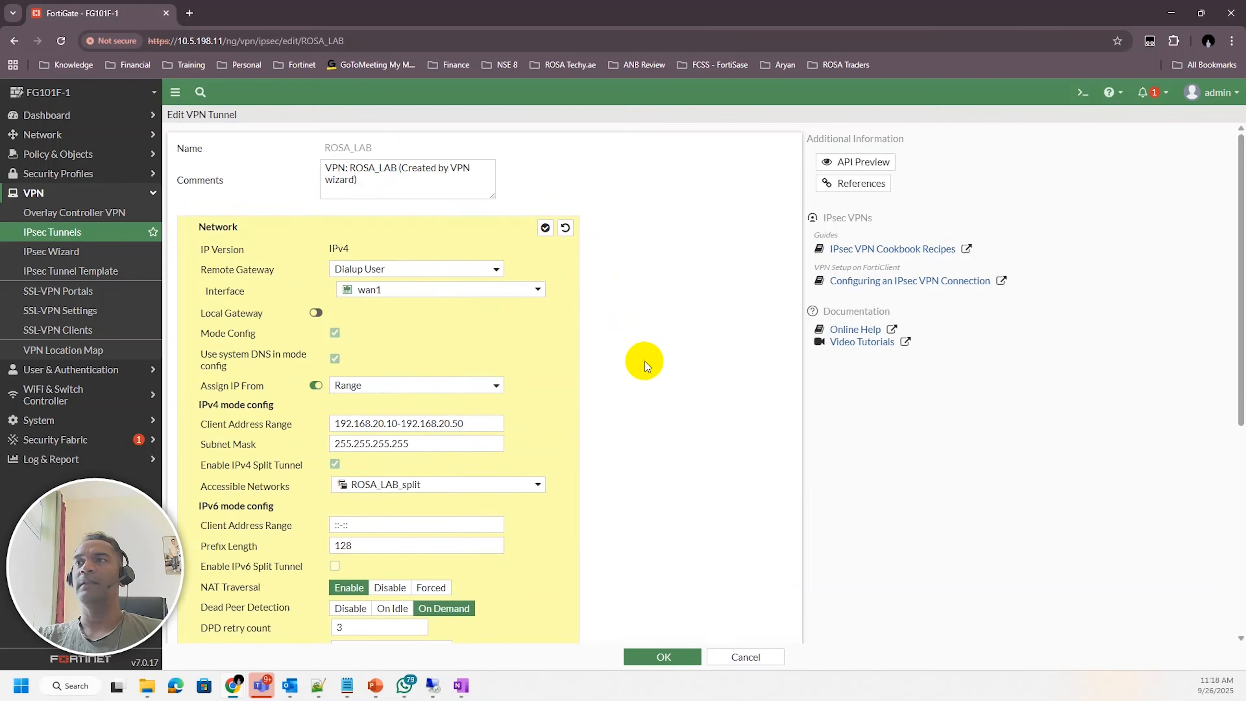
pyautogui.scroll(-5, 679, 347)
pyautogui.scroll(3, 677, 350)
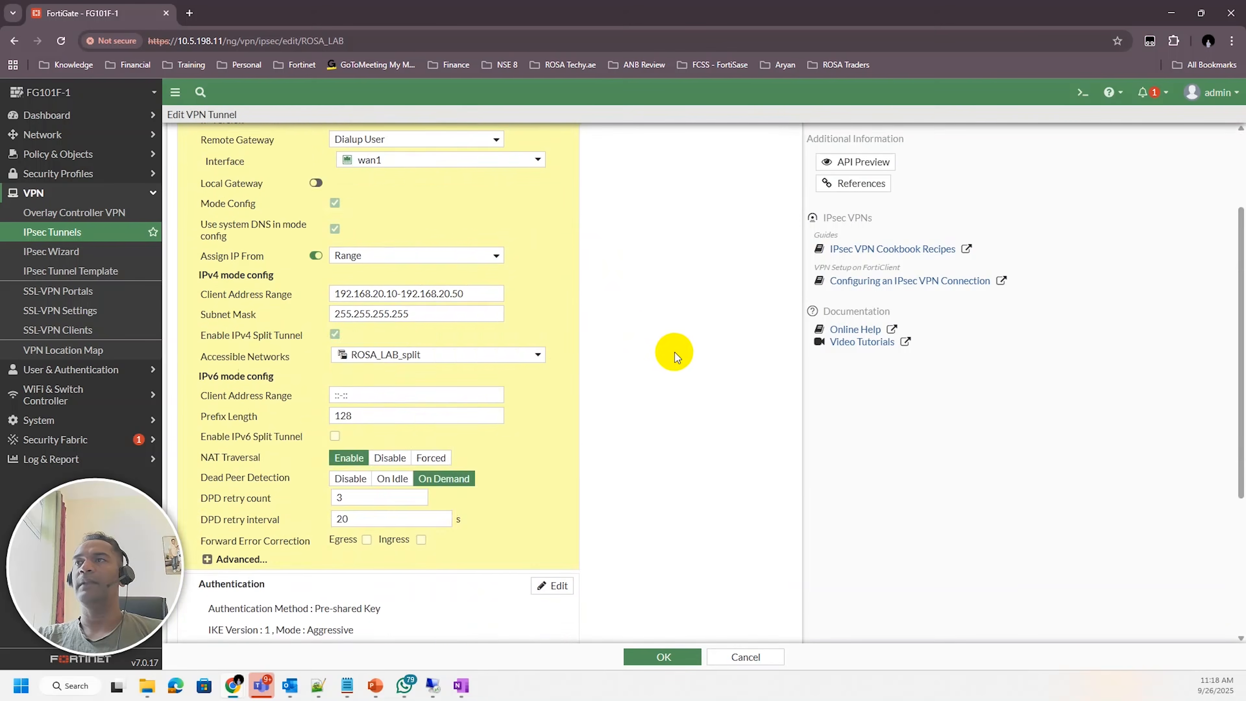
pyautogui.scroll(-4, 675, 353)
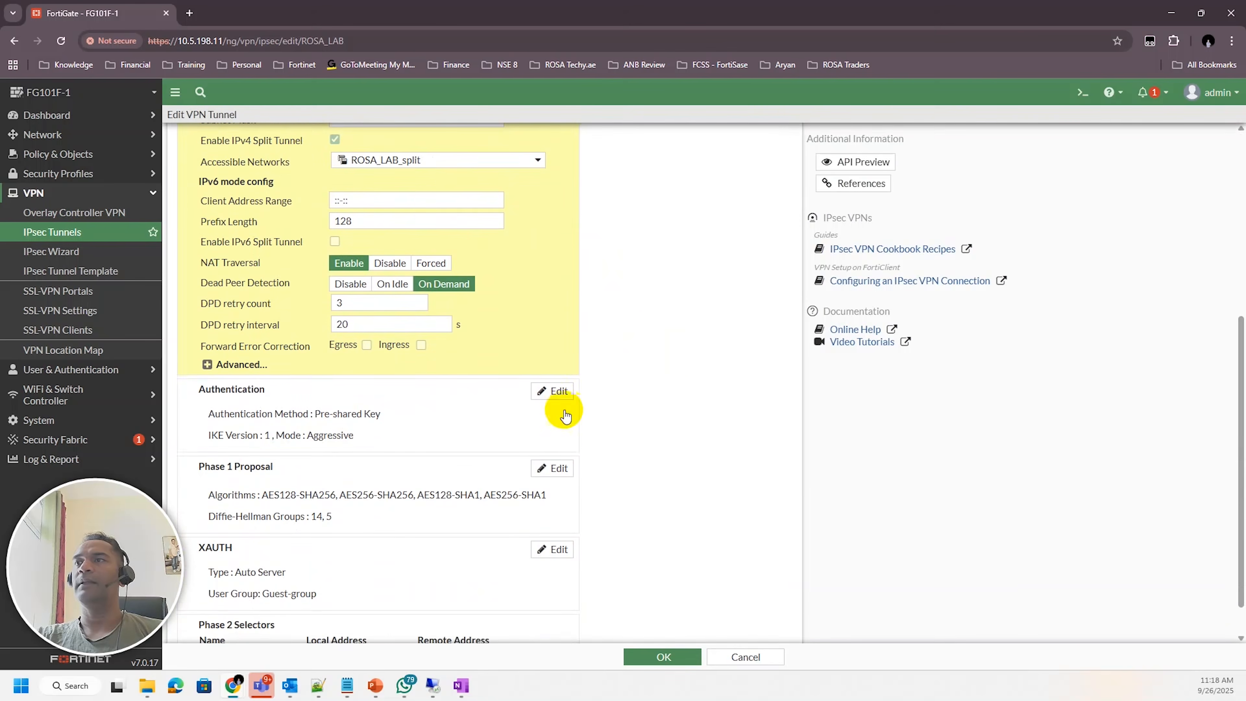
pyautogui.click(554, 393)
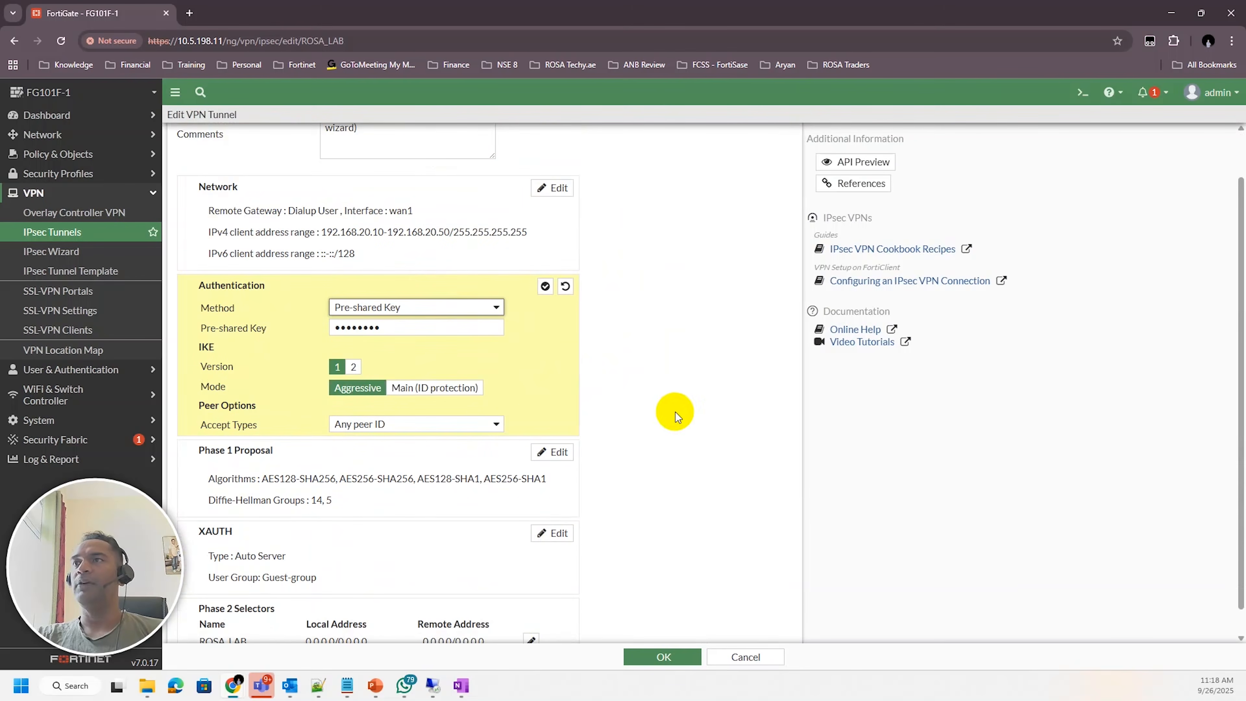
# Disconnect the VPN in FortiClient and close the FortiClient window and its notification
pyautogui.moveTo(233, 692)
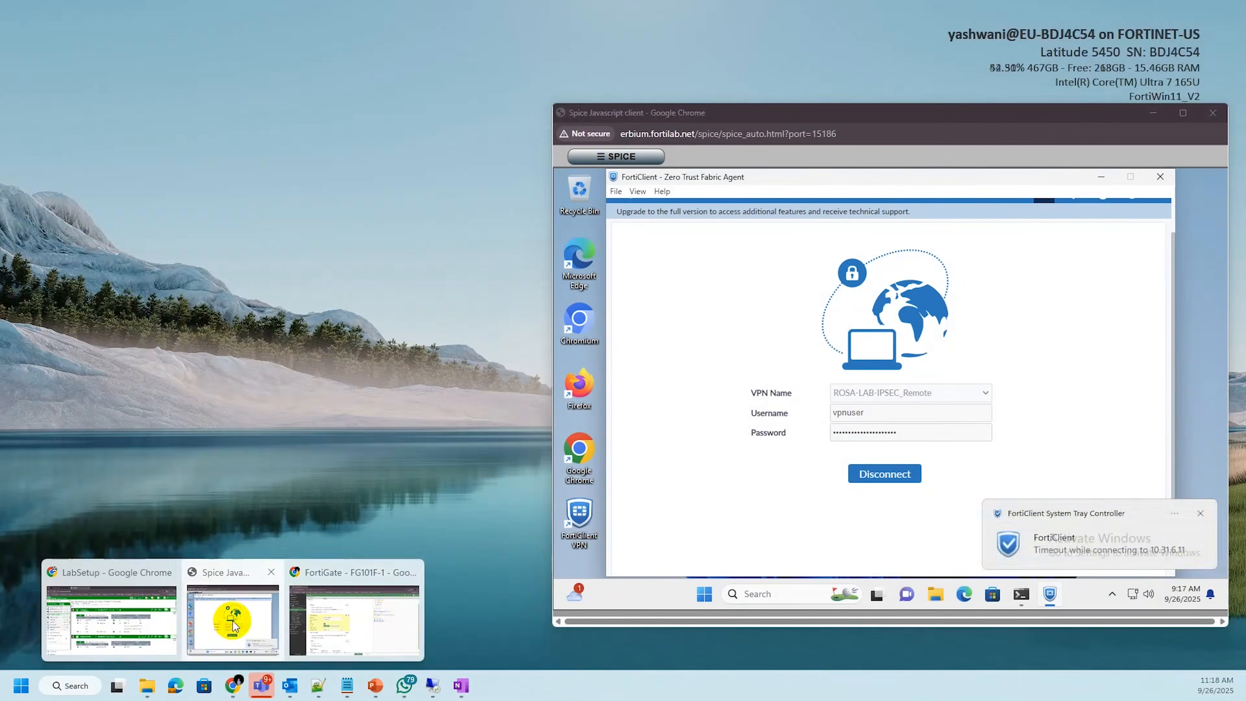
pyautogui.click(234, 623)
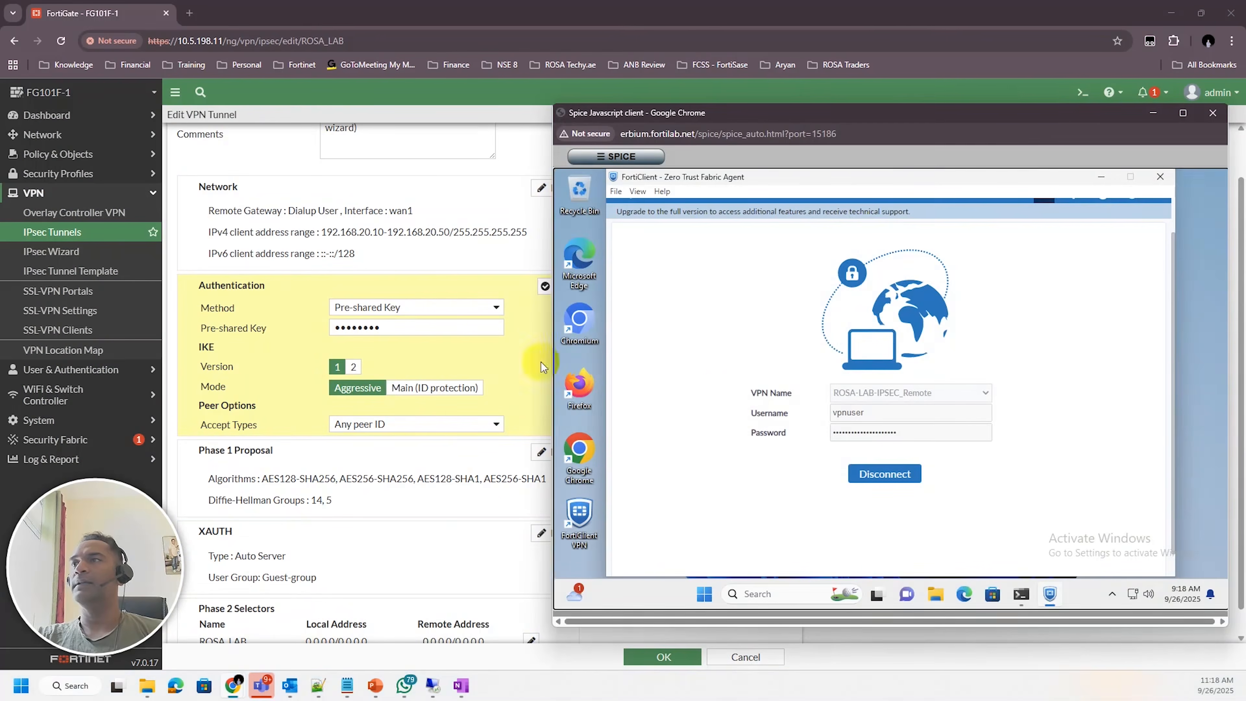
pyautogui.click(886, 476)
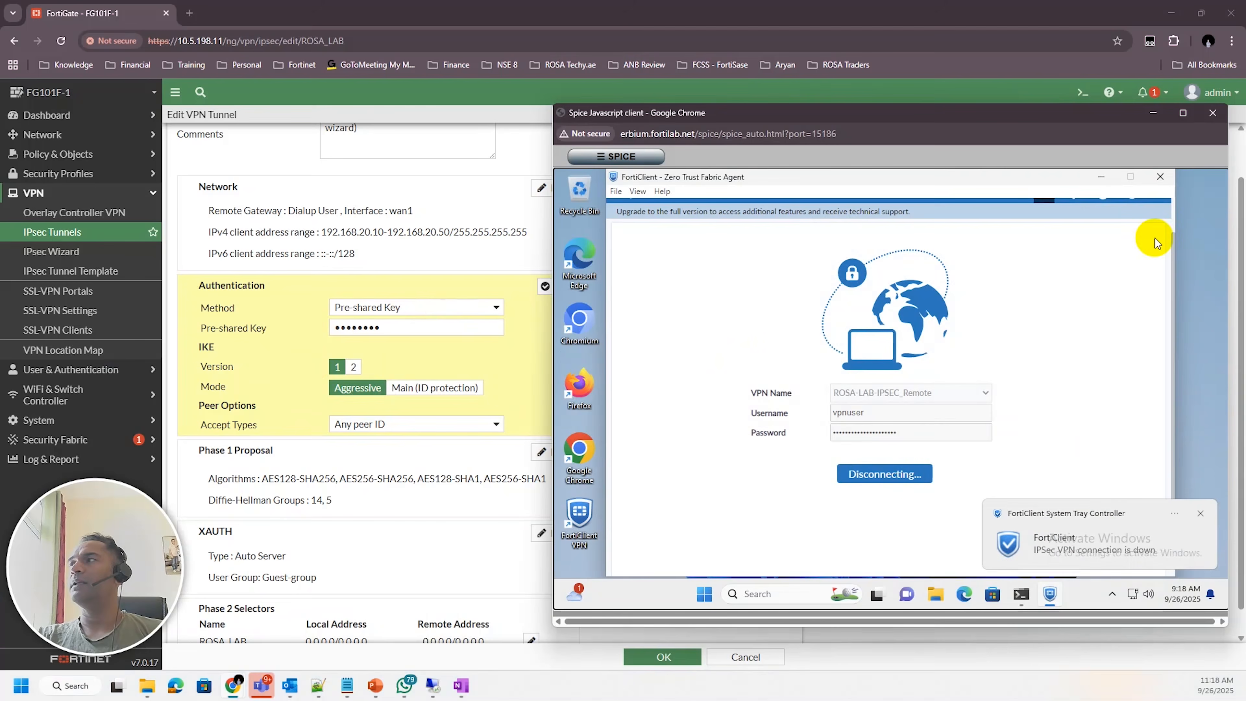
pyautogui.click(1162, 177)
pyautogui.click(1200, 514)
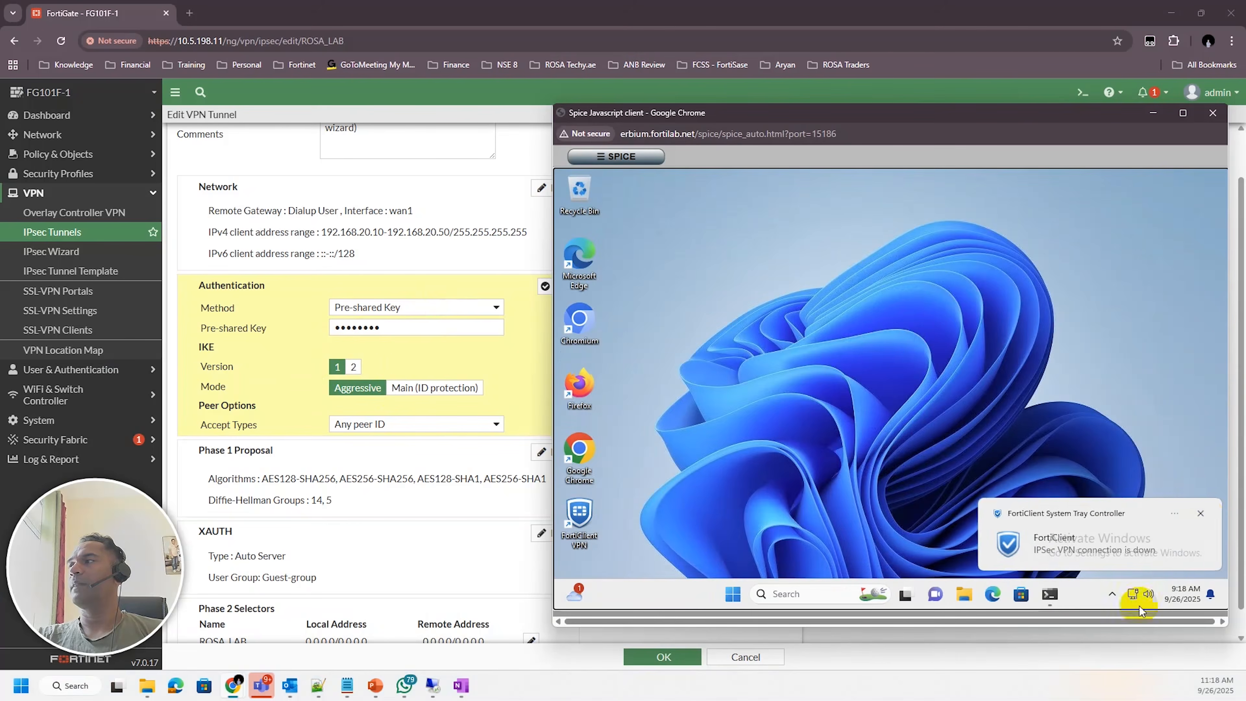
# Open FortiClient from the system tray and start adding a new IPsec VPN connection
pyautogui.click(1112, 594)
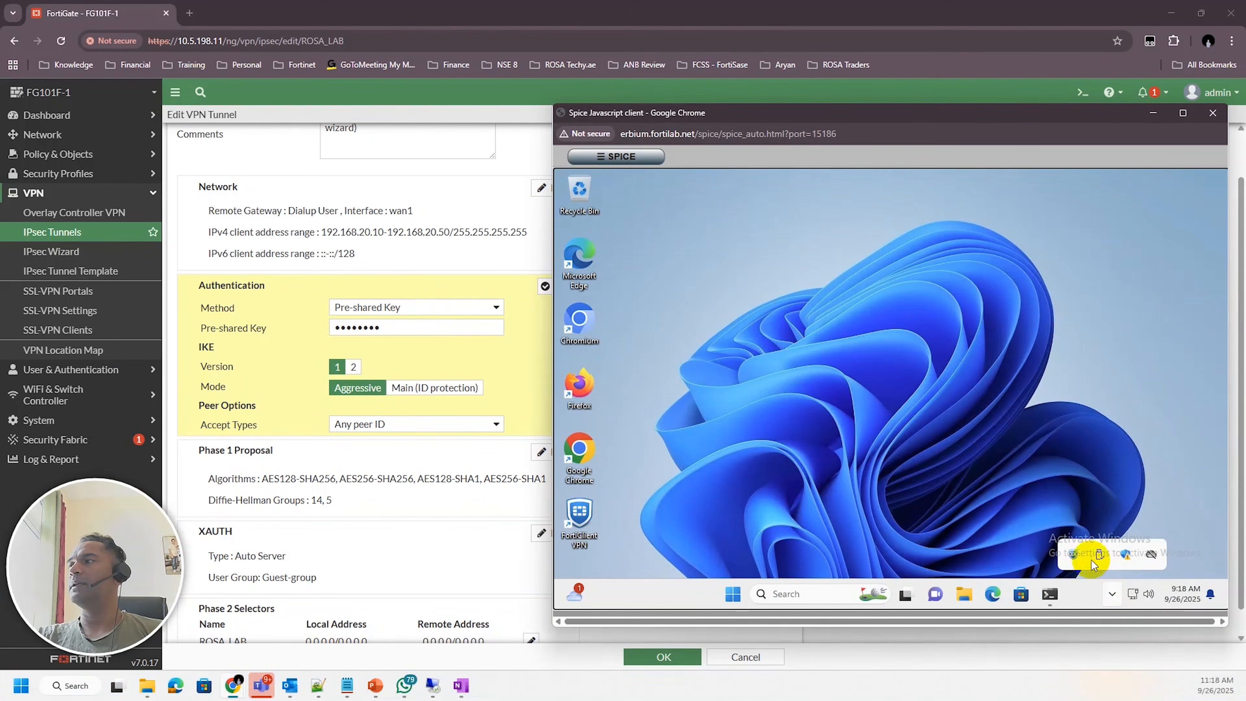
pyautogui.doubleClick(1073, 559)
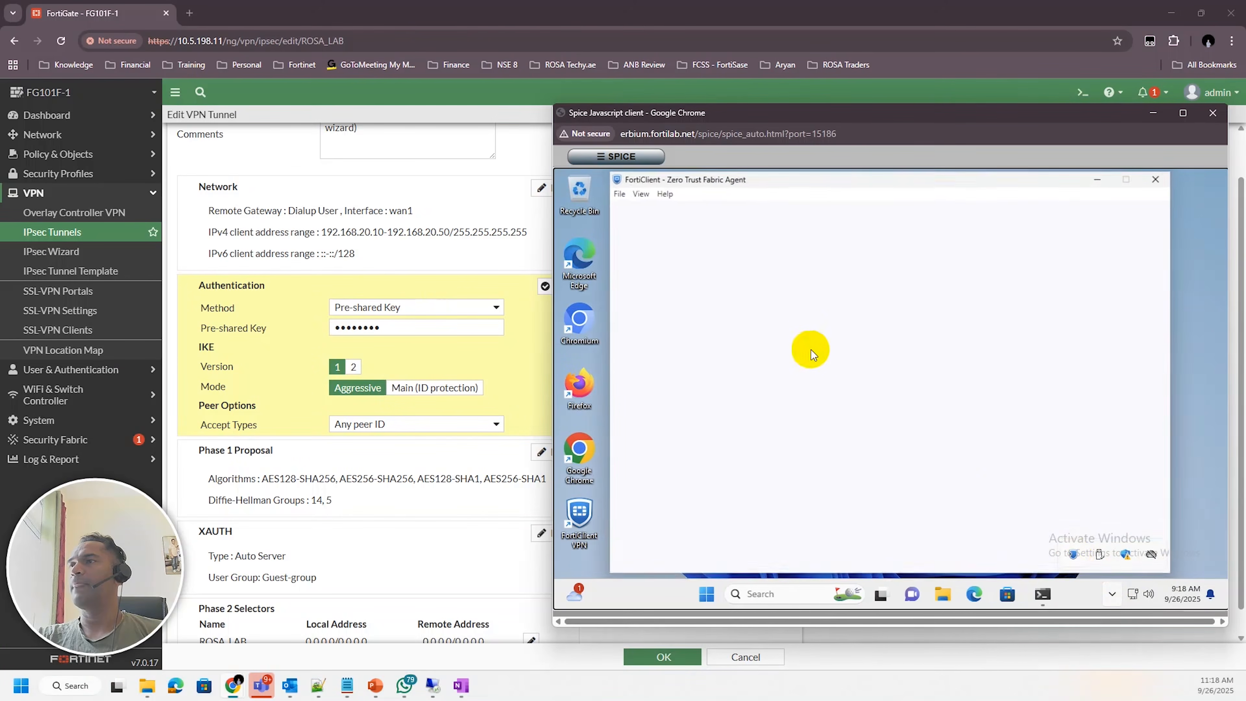
pyautogui.click(1005, 434)
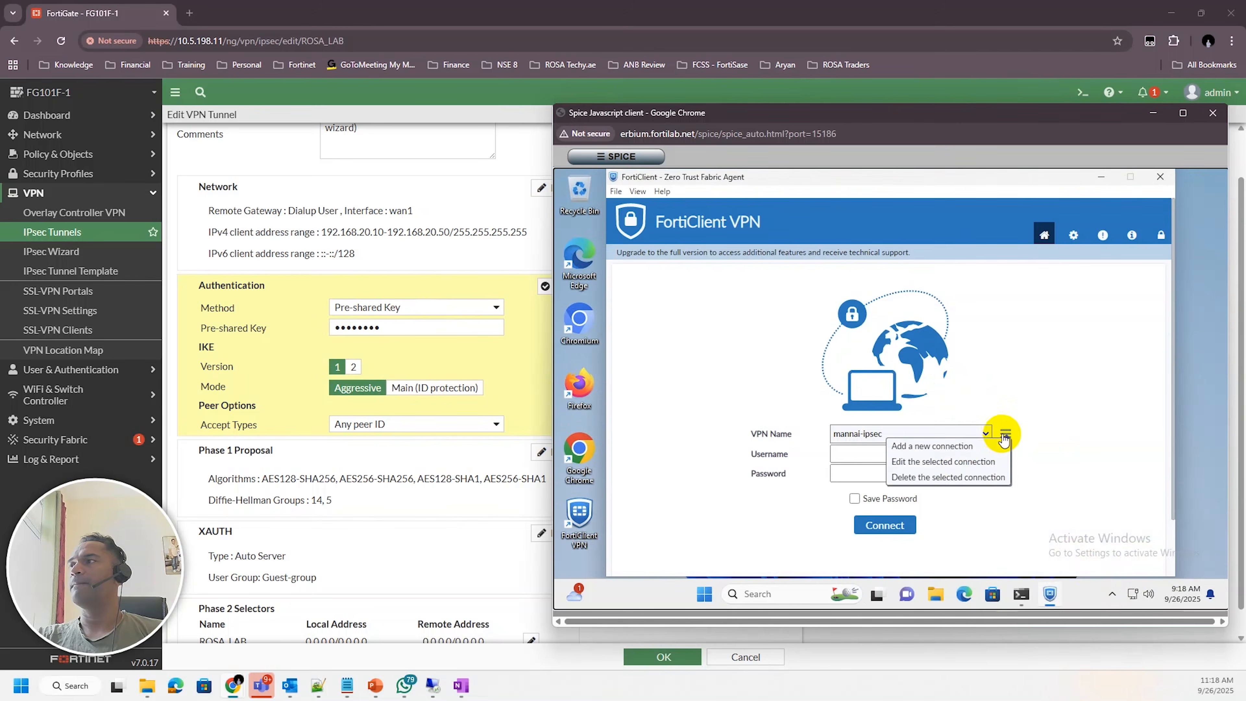
pyautogui.click(956, 445)
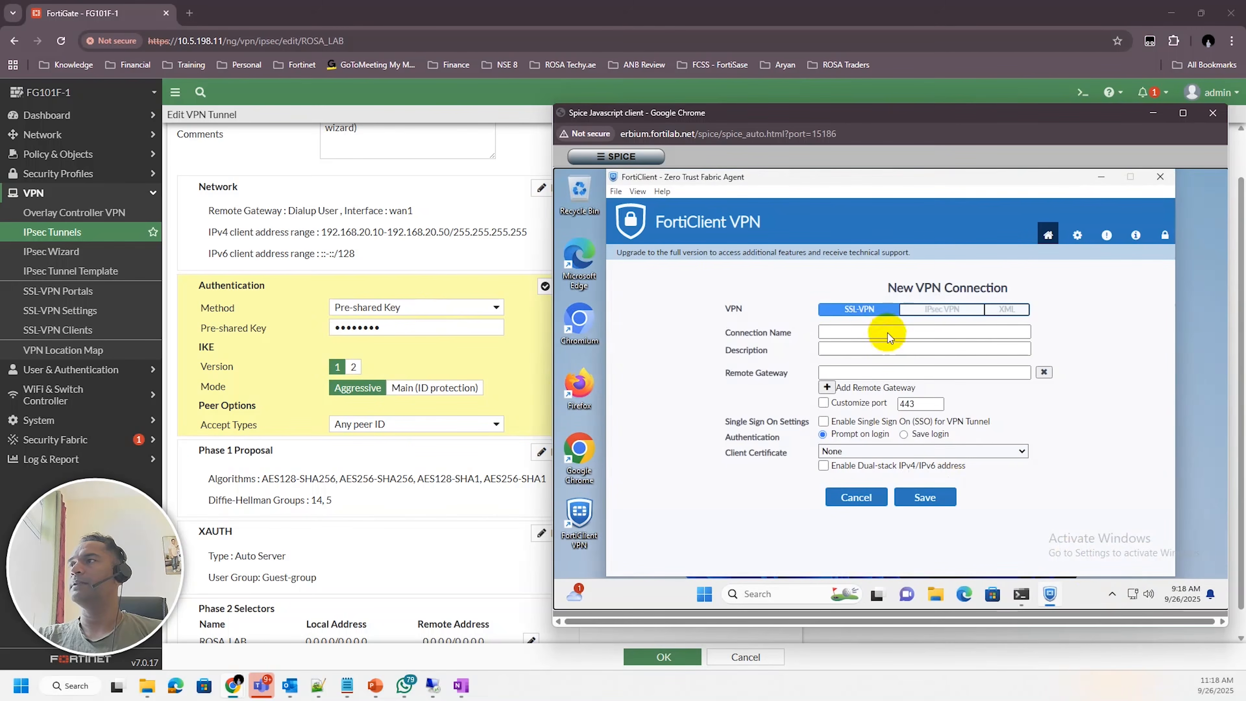
pyautogui.click(939, 309)
# Name the new connection rosa_lab and set its remote gateway to 10.31.6.11
pyautogui.click(850, 332)
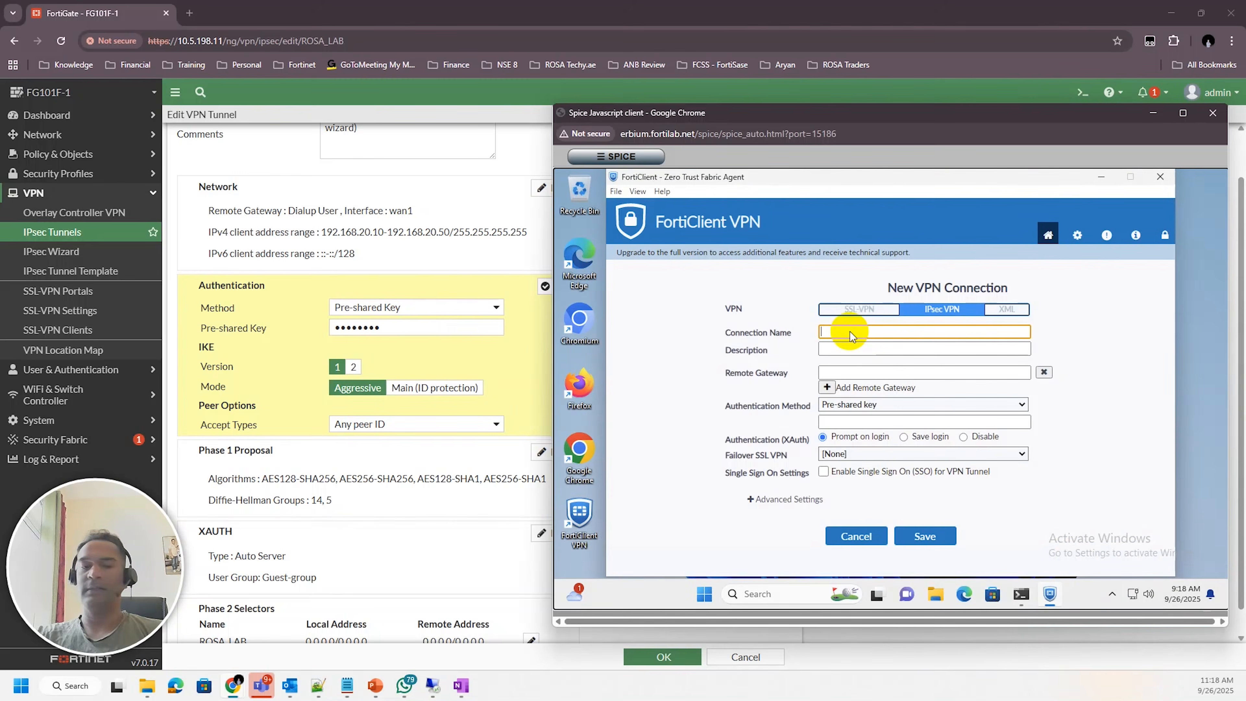
pyautogui.write('rosa_lab')
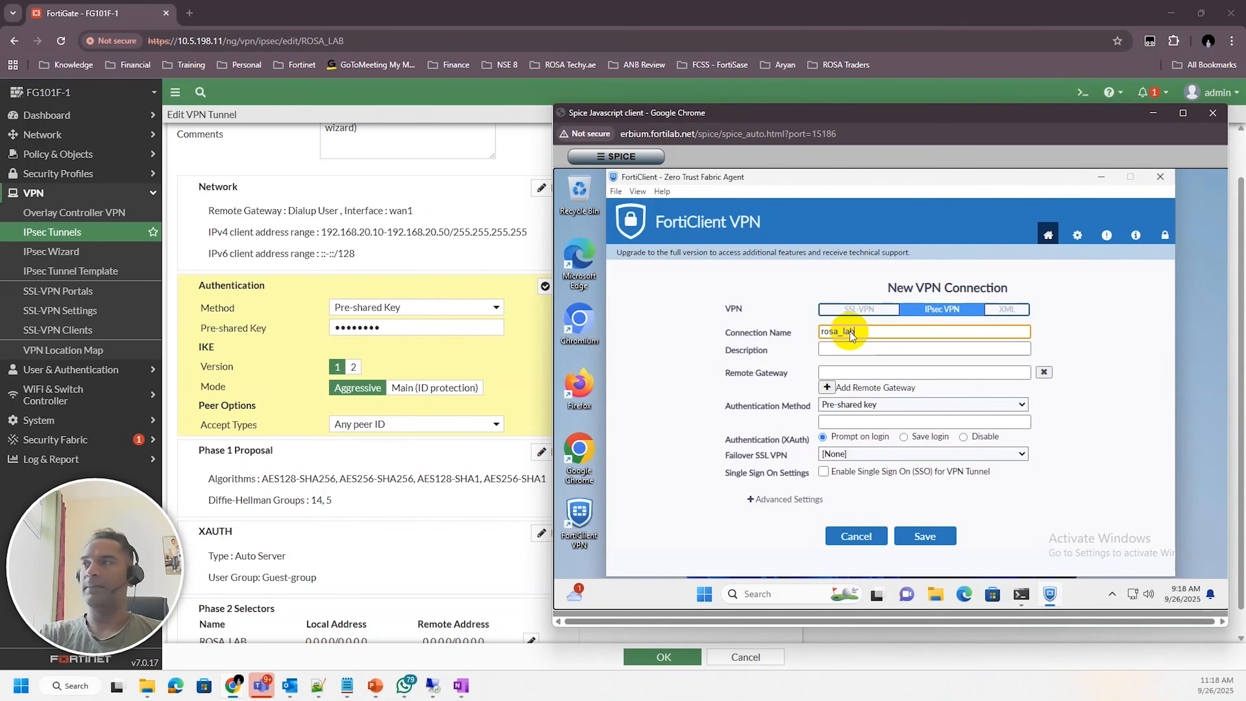
pyautogui.click(839, 373)
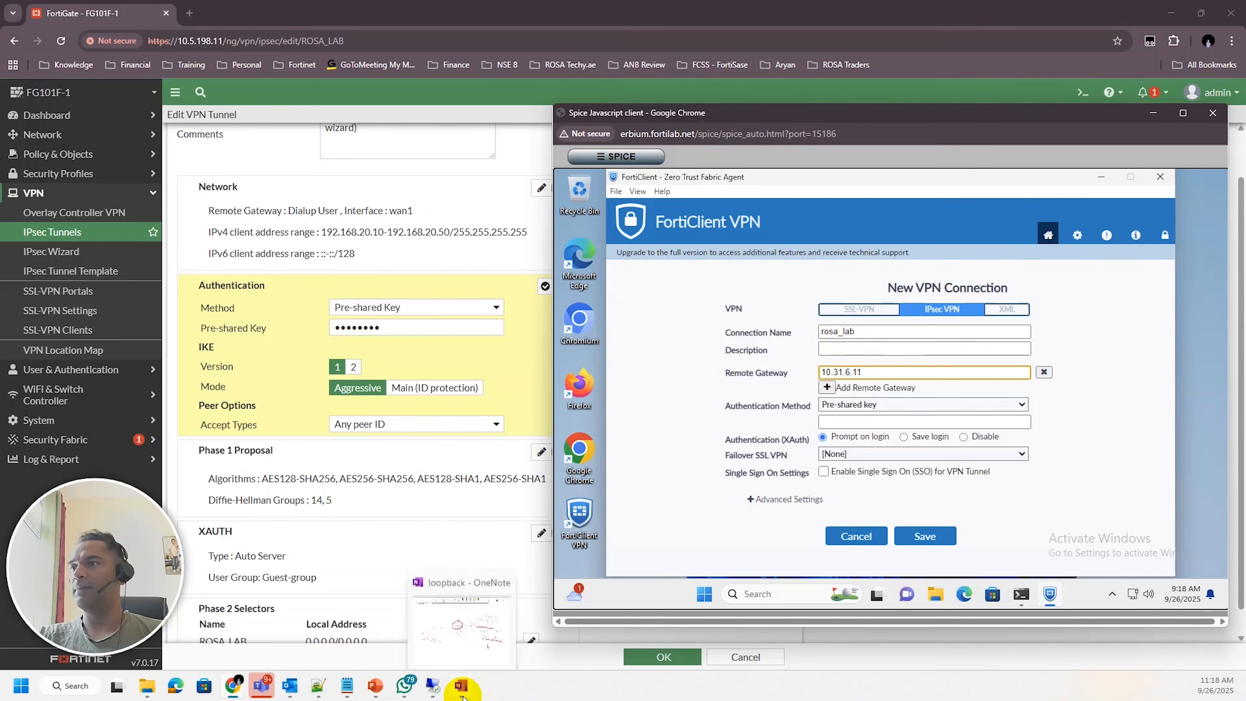
# Reveal and hide the FortiGate tunnel's pre-shared key, then close the Authentication section
pyautogui.click(460, 686)
pyautogui.click(461, 685)
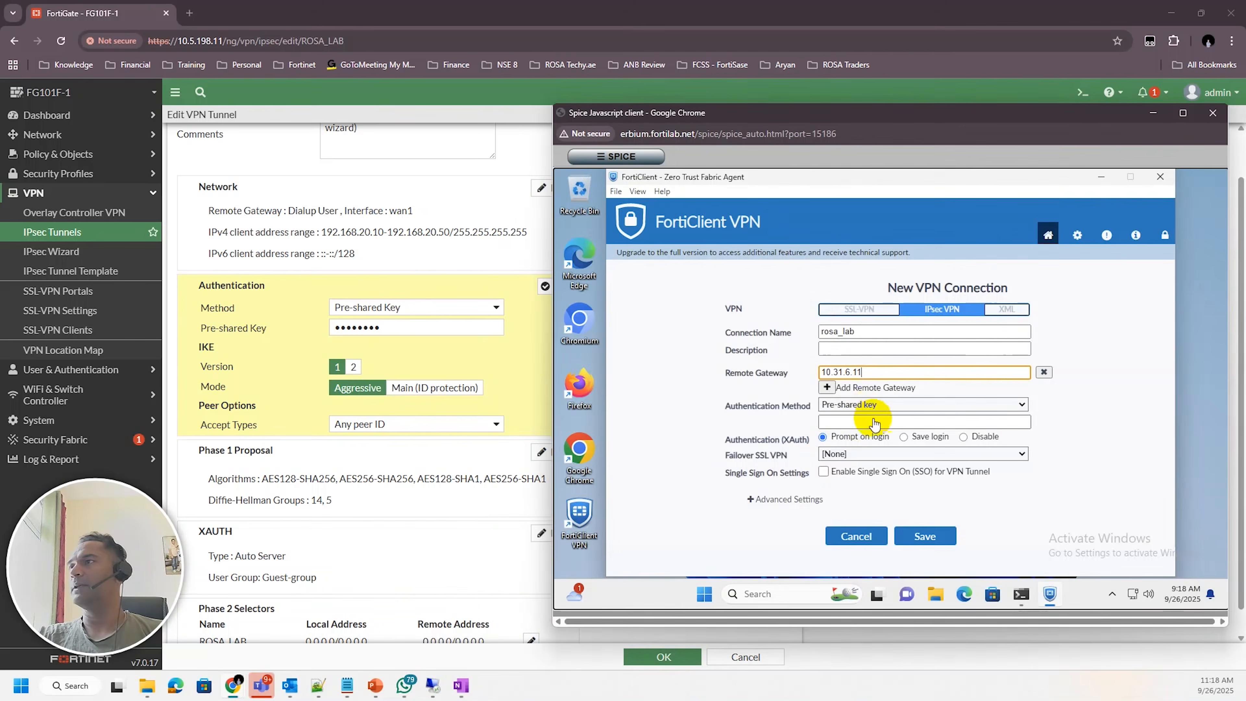
pyautogui.click(862, 423)
pyautogui.click(394, 322)
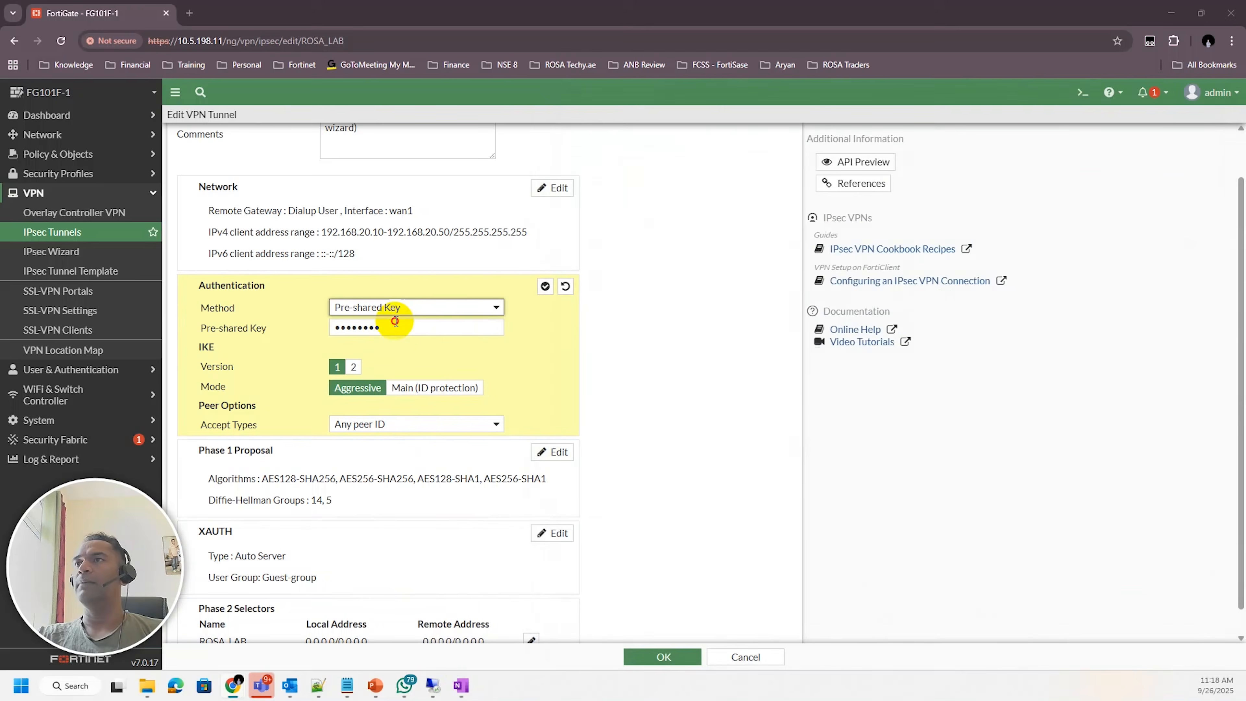
pyautogui.click(517, 329)
pyautogui.click(468, 327)
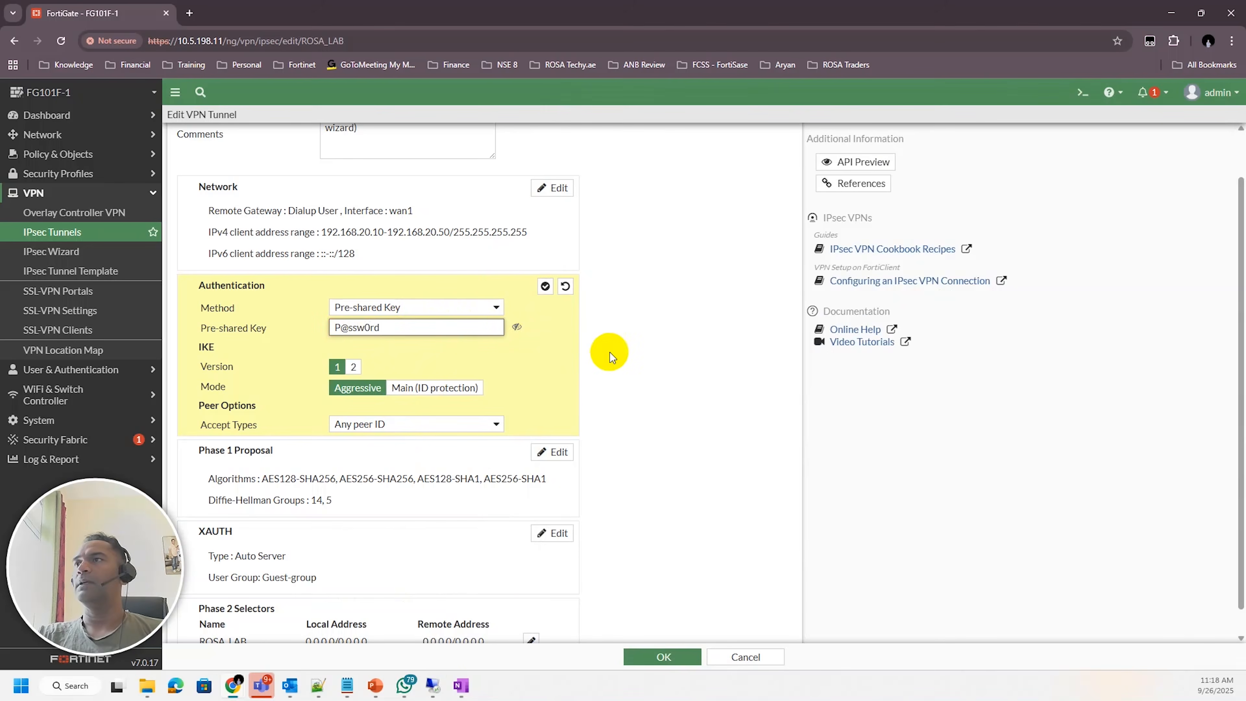
pyautogui.click(517, 328)
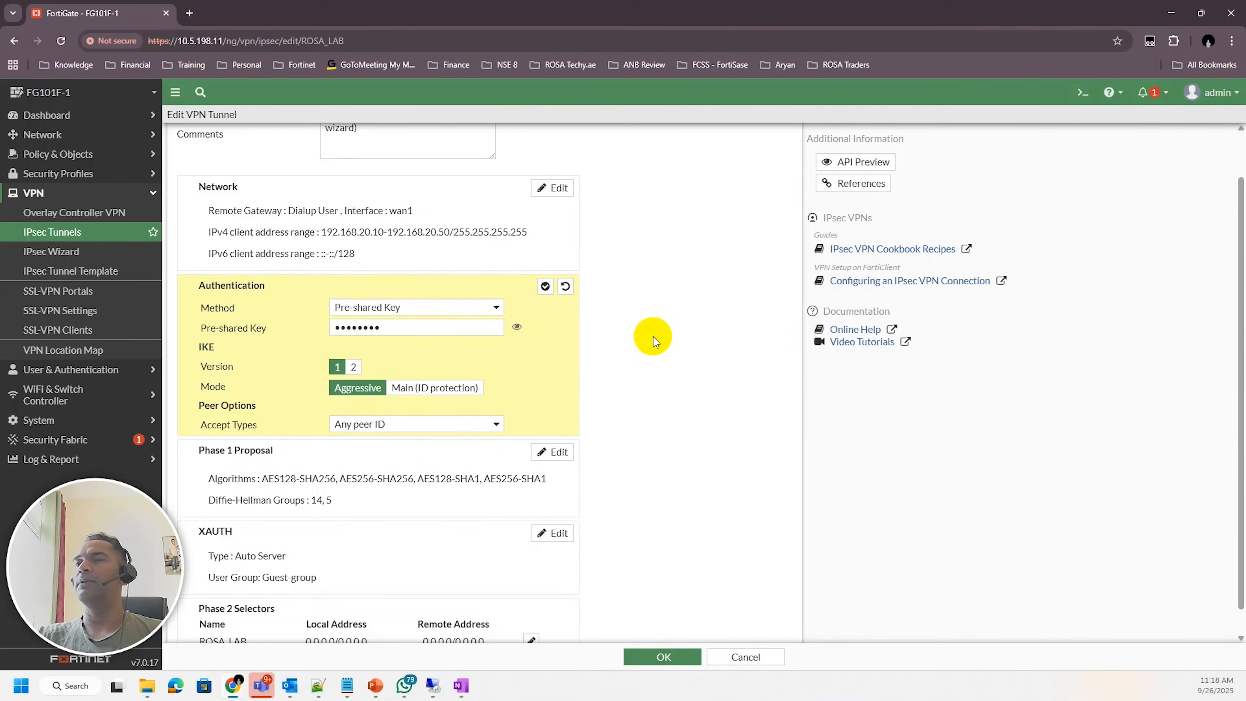
pyautogui.click(545, 287)
# Open the tunnel's Network section for editing
pyautogui.click(561, 244)
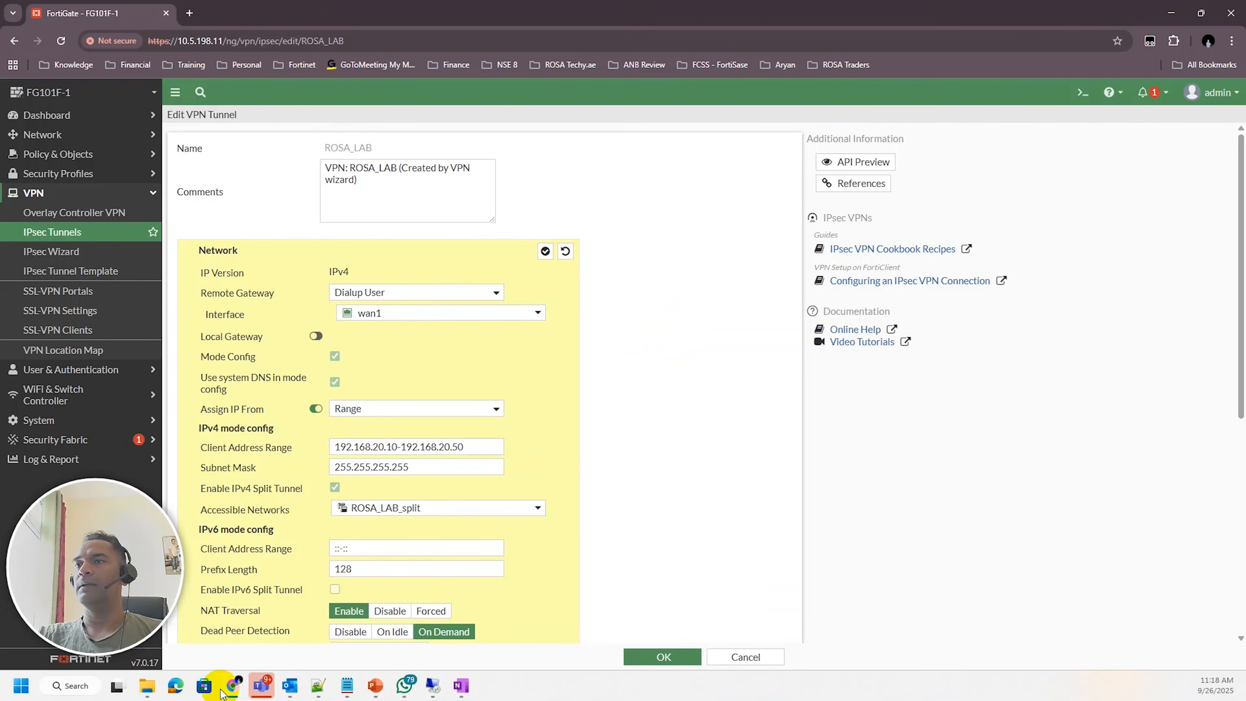
pyautogui.moveTo(229, 689)
pyautogui.click(234, 618)
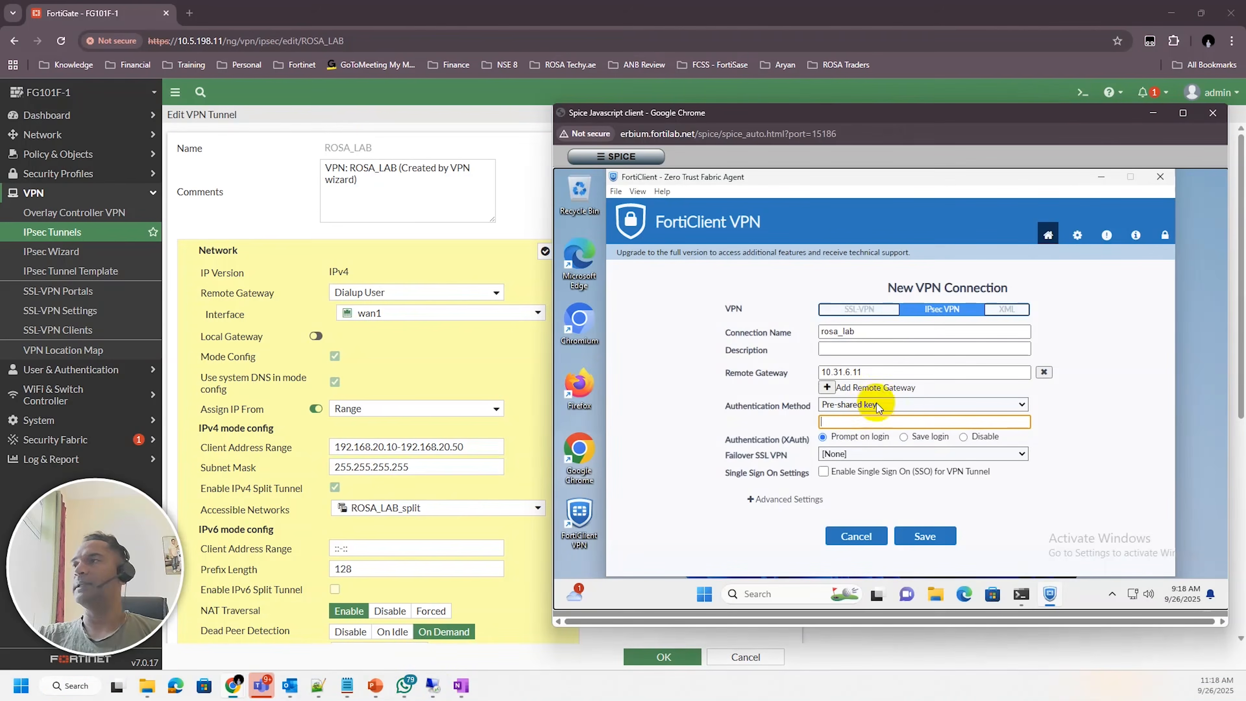
# Enter the pre-shared key in the FortiClient connection's pre-shared key field
pyautogui.click(853, 422)
pyautogui.write('•••')
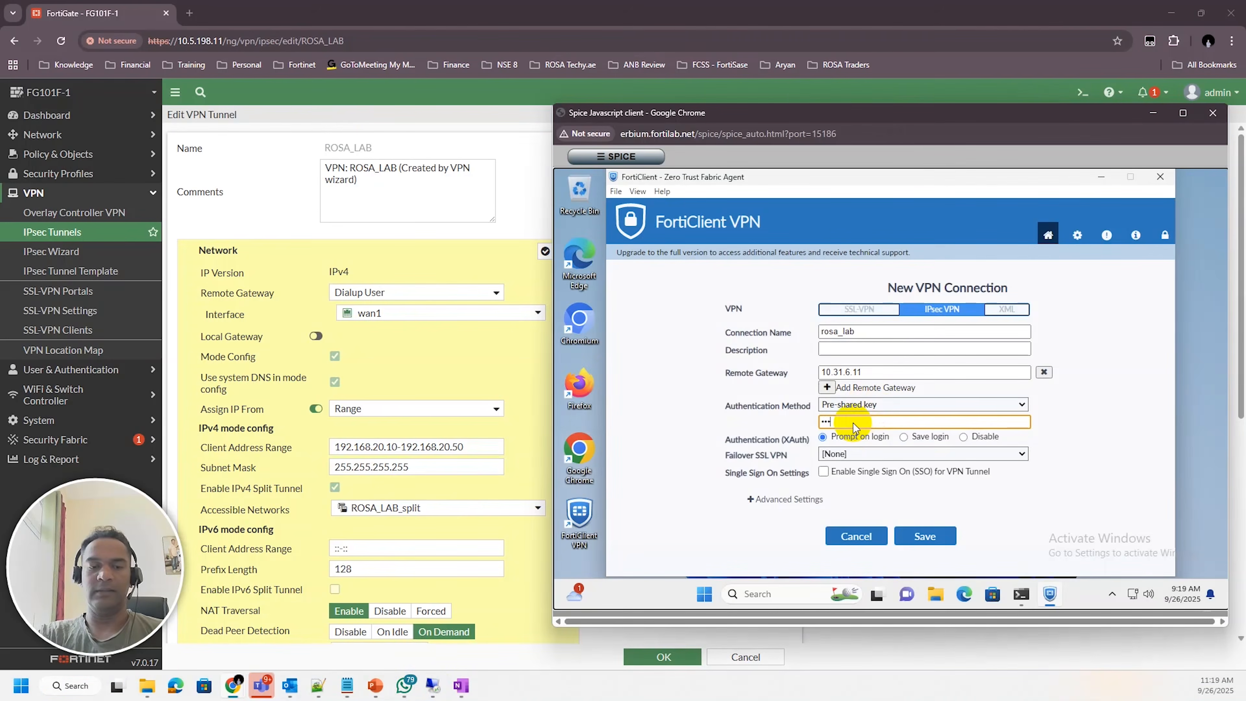
pyautogui.write('•••••')
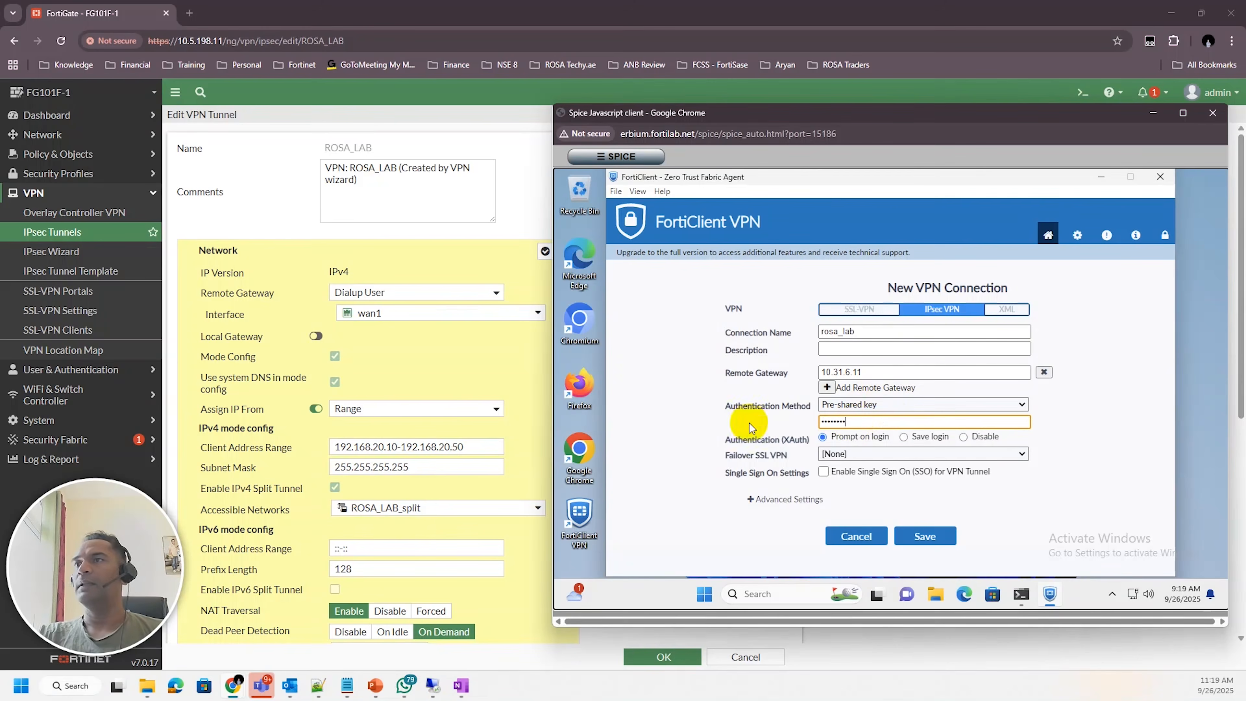
# Review the tunnel's Network section settings and close the section
pyautogui.scroll(-3, 376, 386)
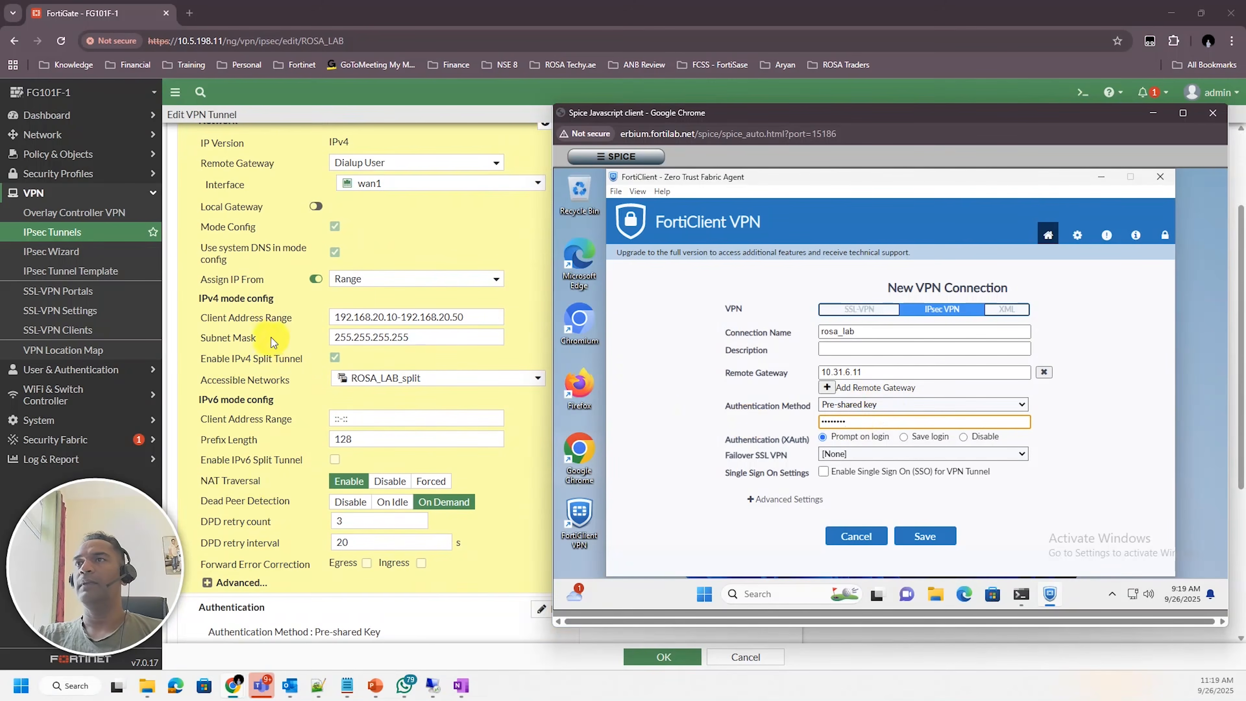
pyautogui.scroll(3, 271, 337)
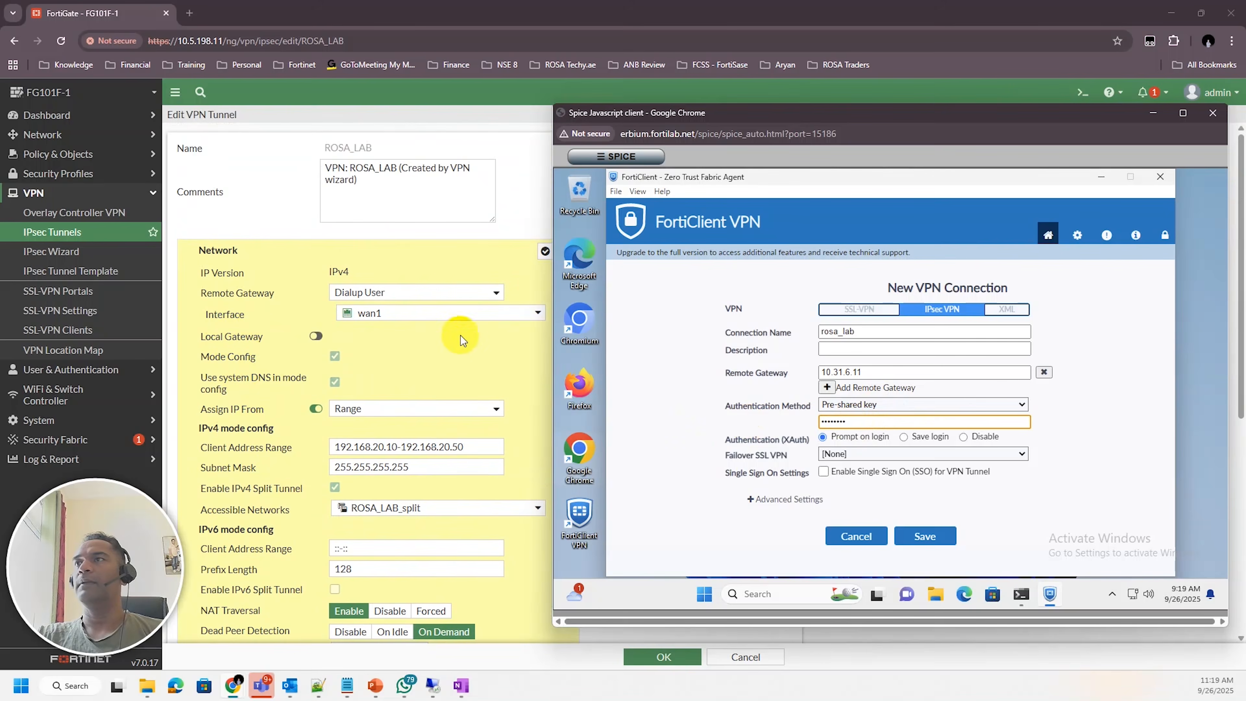
pyautogui.click(487, 364)
pyautogui.click(546, 251)
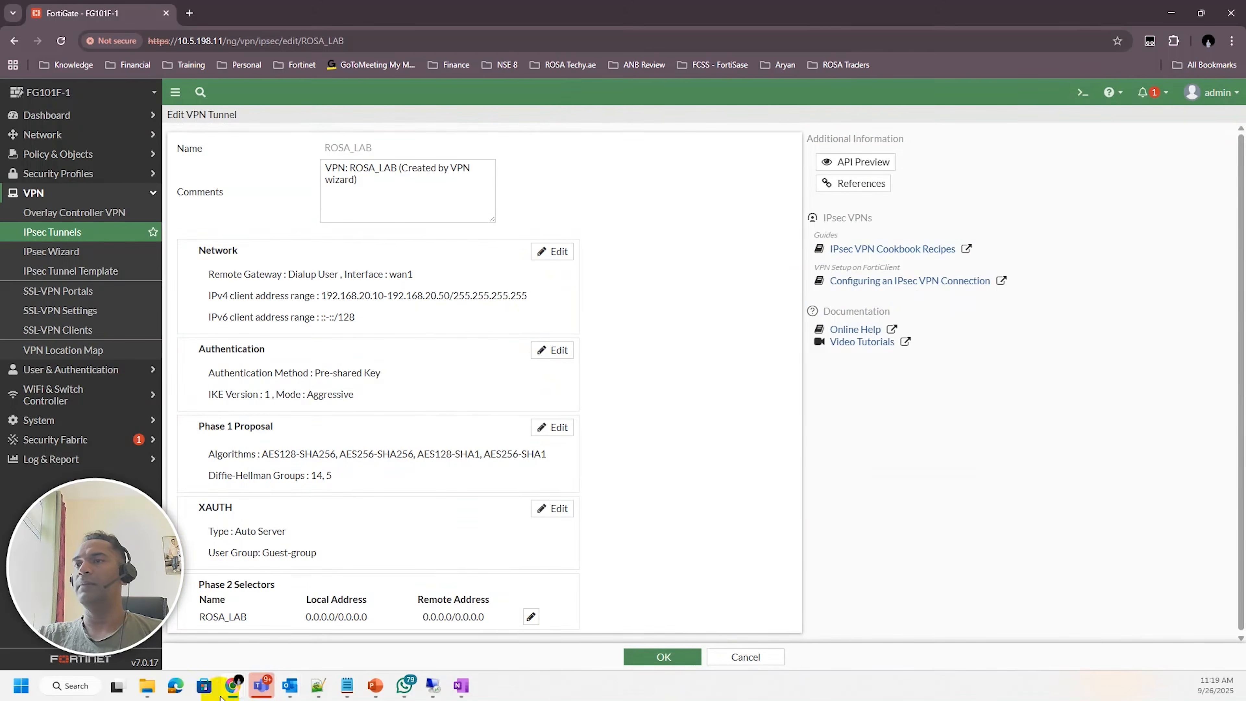
pyautogui.moveTo(235, 690)
pyautogui.click(259, 633)
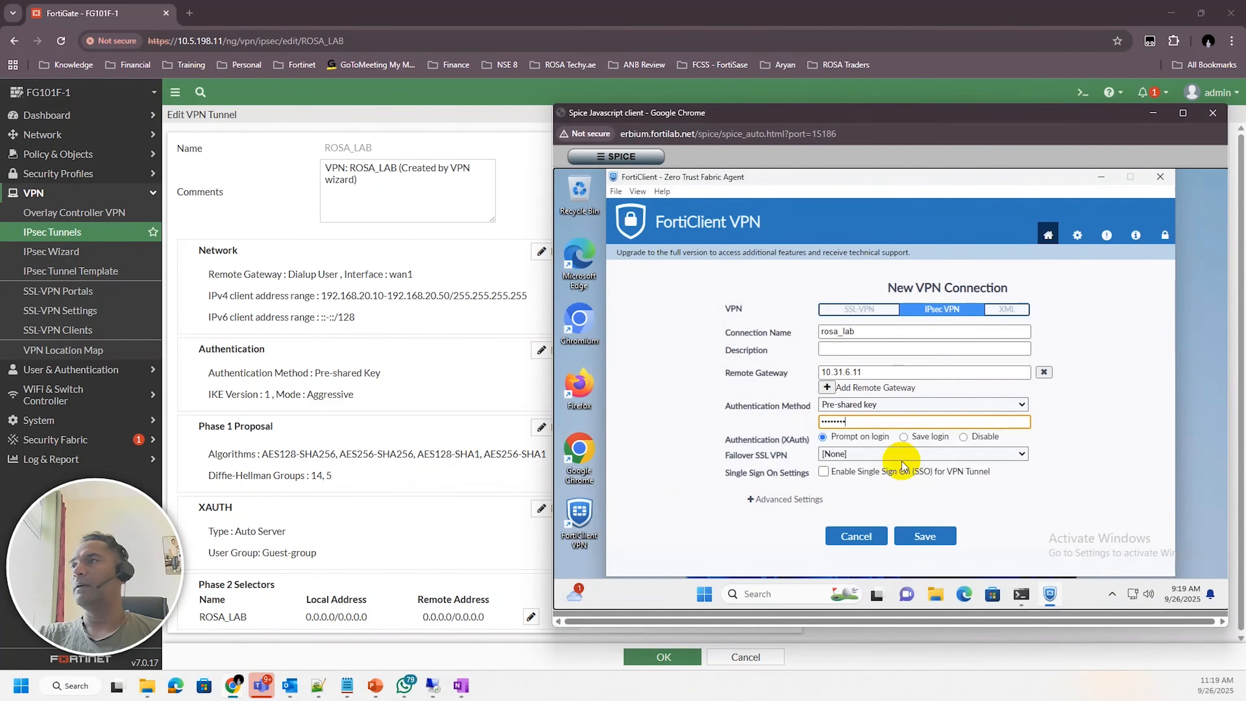
# Expand the FortiClient connection's Advanced Settings and VPN Settings to review IKE version, mode and address assignment
pyautogui.click(753, 500)
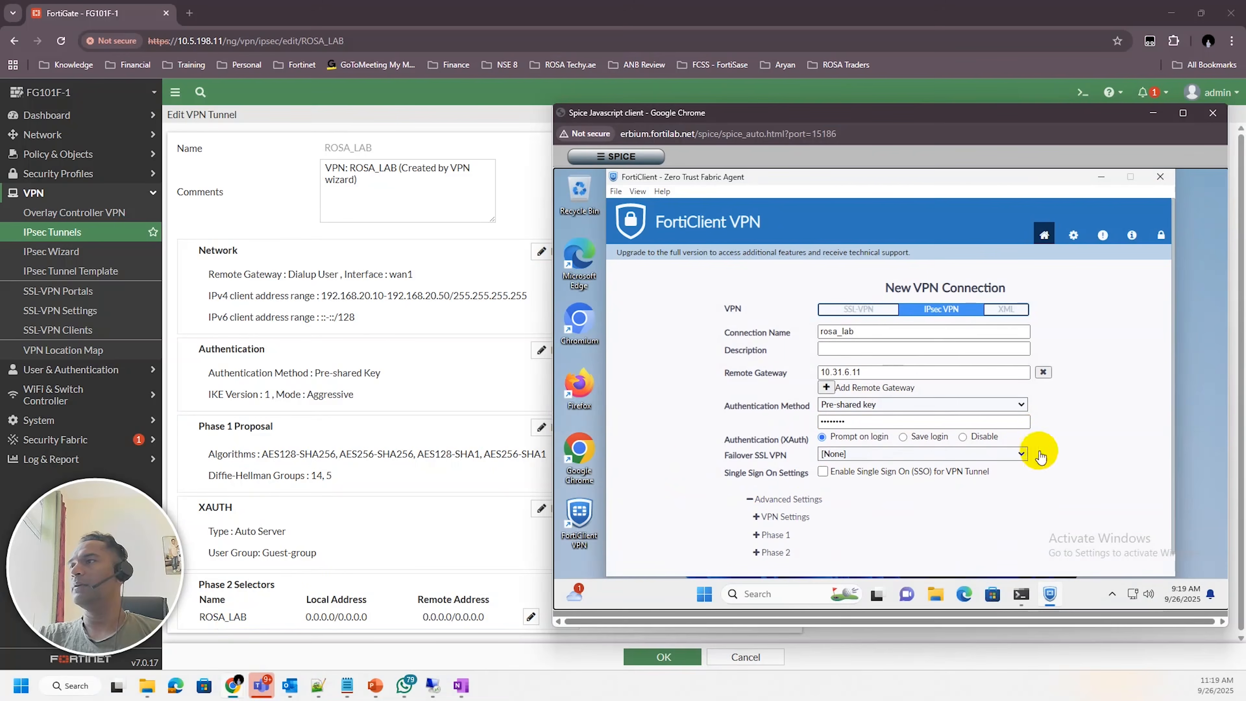
pyautogui.scroll(-1, 742, 491)
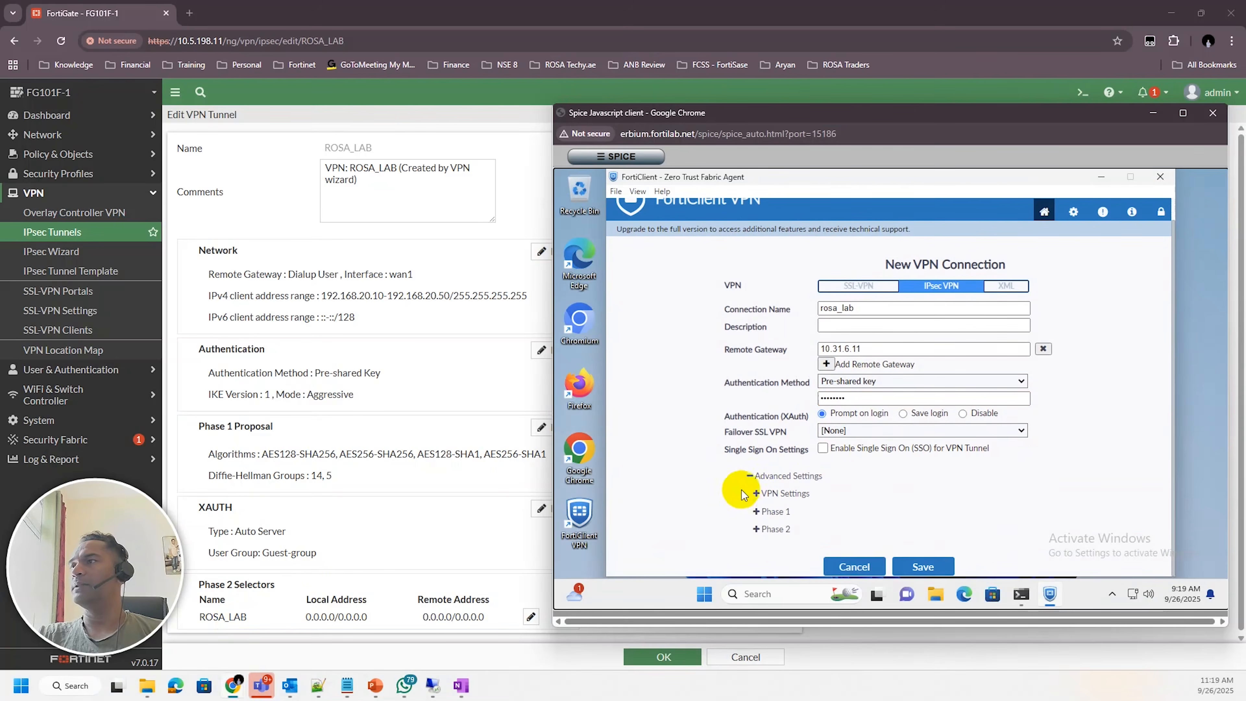
pyautogui.click(759, 495)
pyautogui.scroll(-1, 1045, 491)
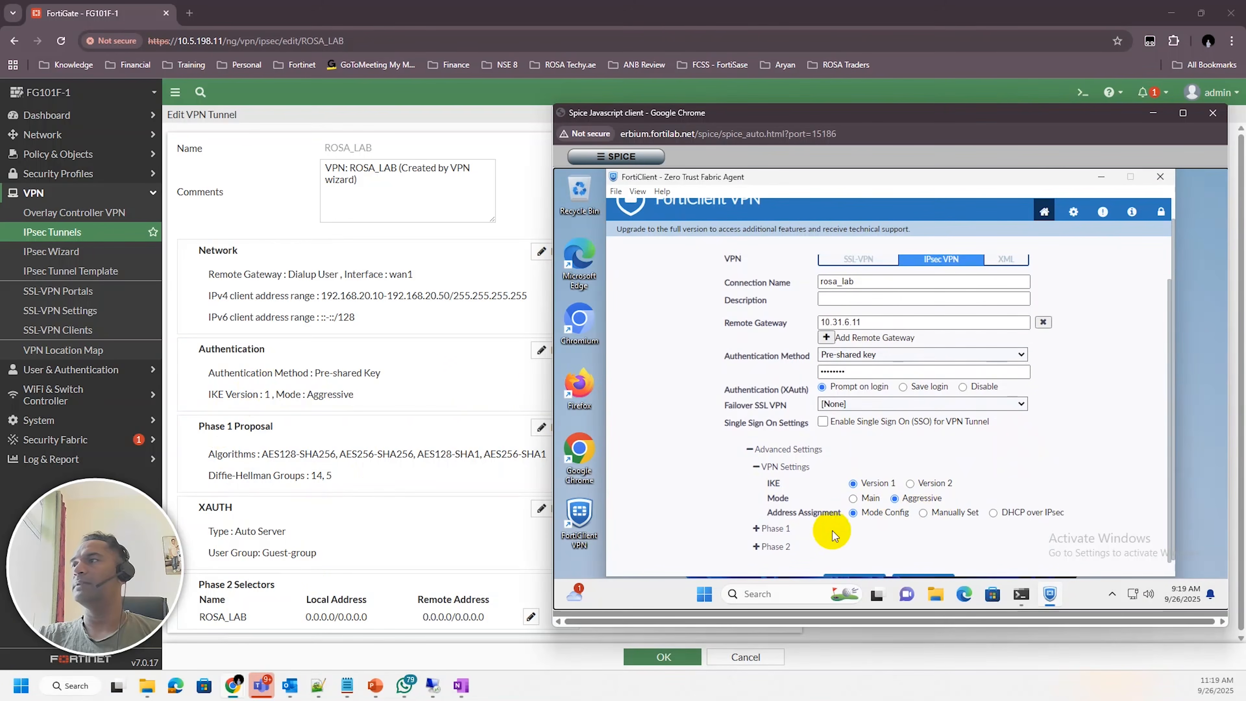
# Reopen and close the tunnel's Authentication section, then open its Phase 1 Proposal section for editing
pyautogui.click(542, 350)
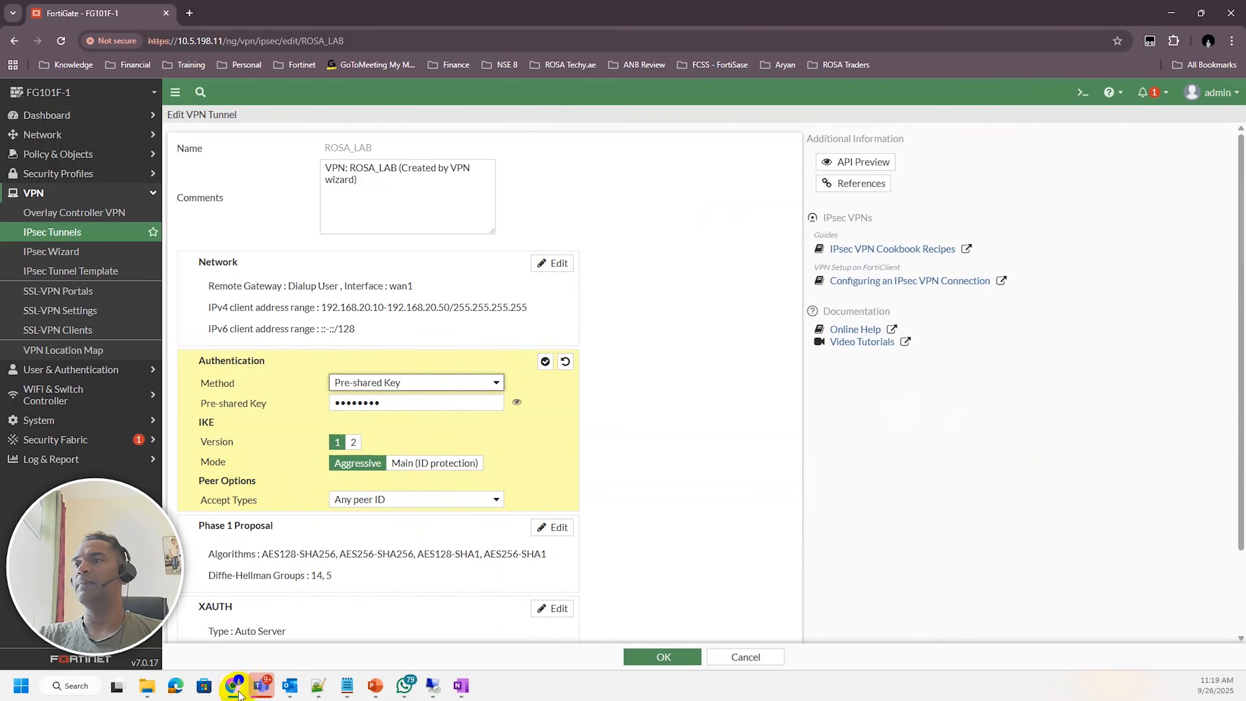
pyautogui.click(543, 364)
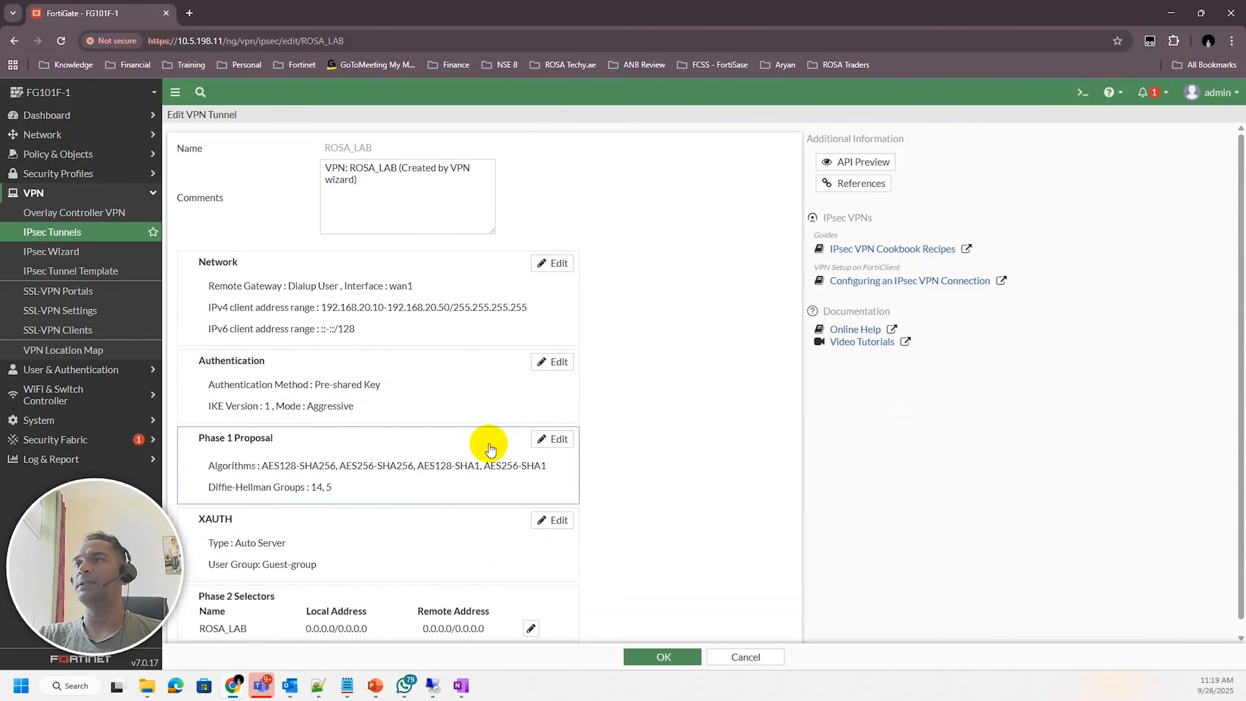
pyautogui.click(550, 439)
pyautogui.scroll(-1, 648, 422)
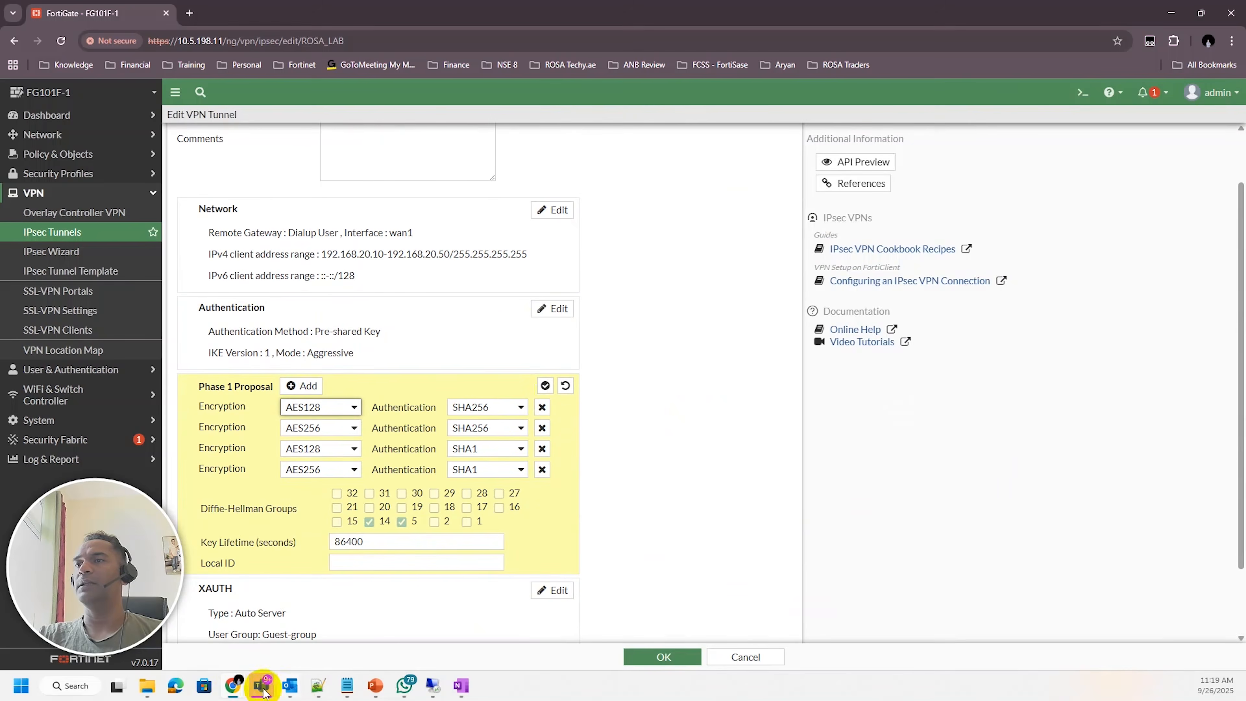
pyautogui.moveTo(226, 683)
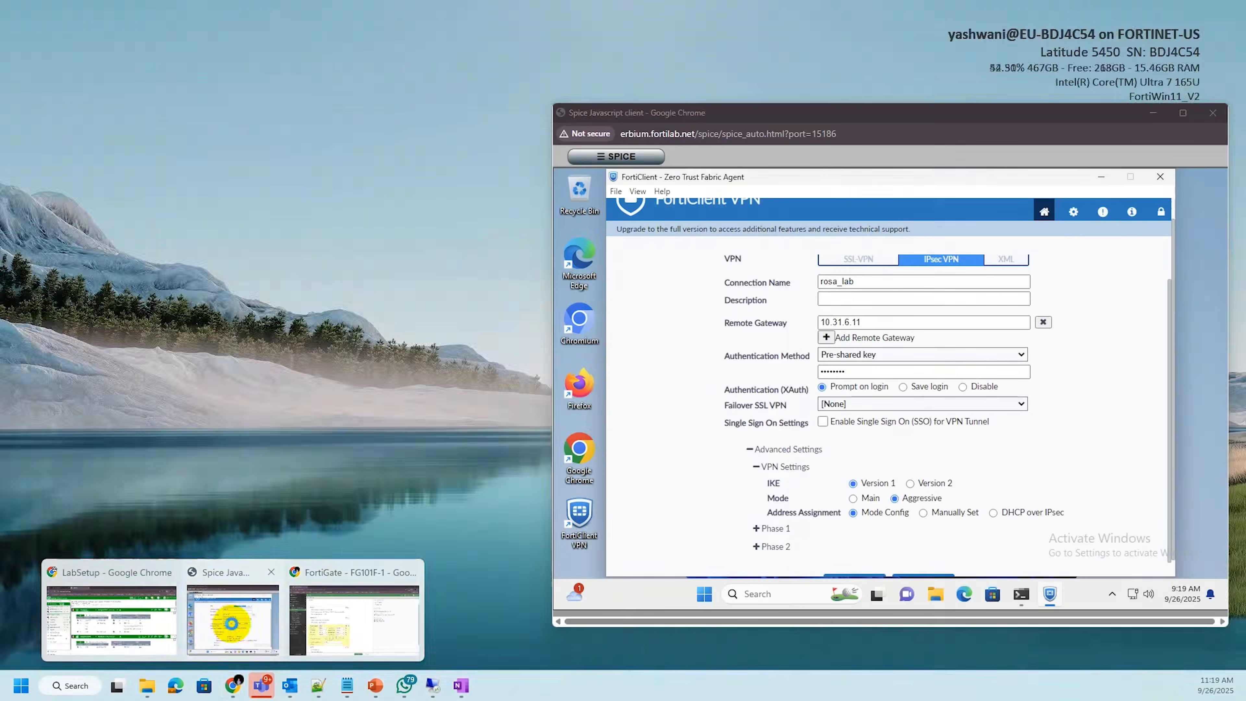
pyautogui.click(233, 620)
# Expand the FortiClient connection's Phase 1 settings to review its proposals and DH group
pyautogui.scroll(-1, 1047, 415)
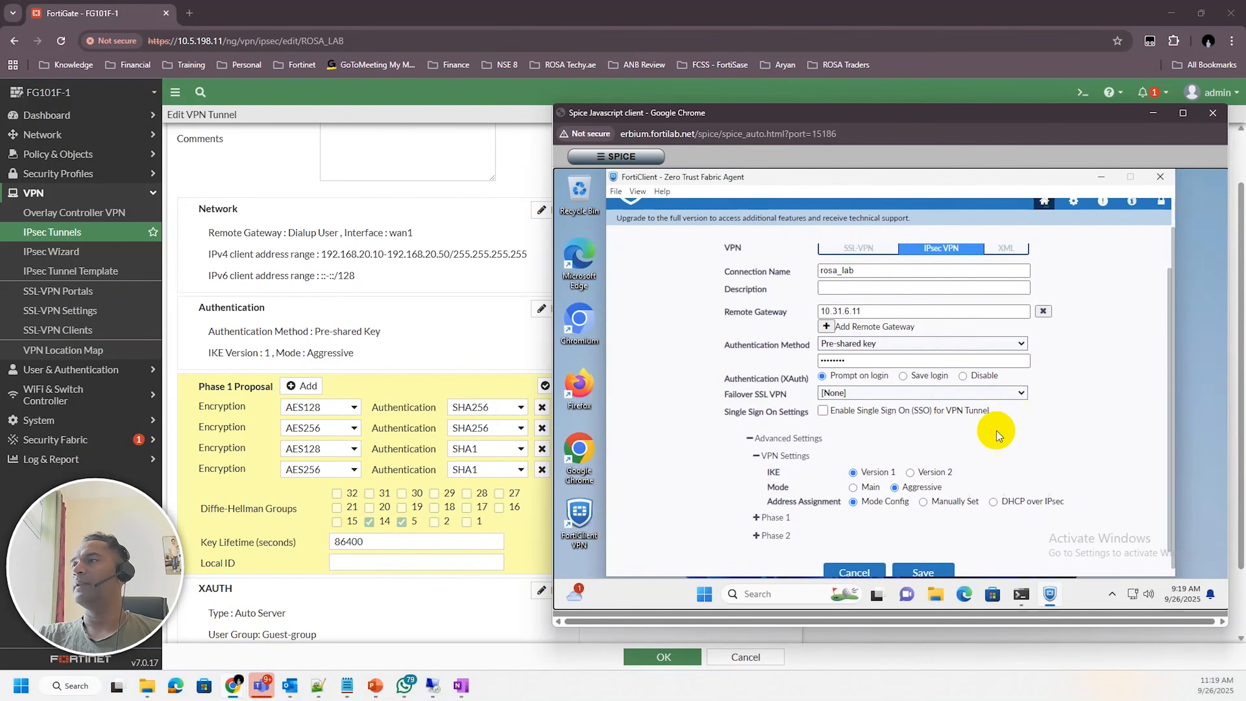
pyautogui.click(757, 511)
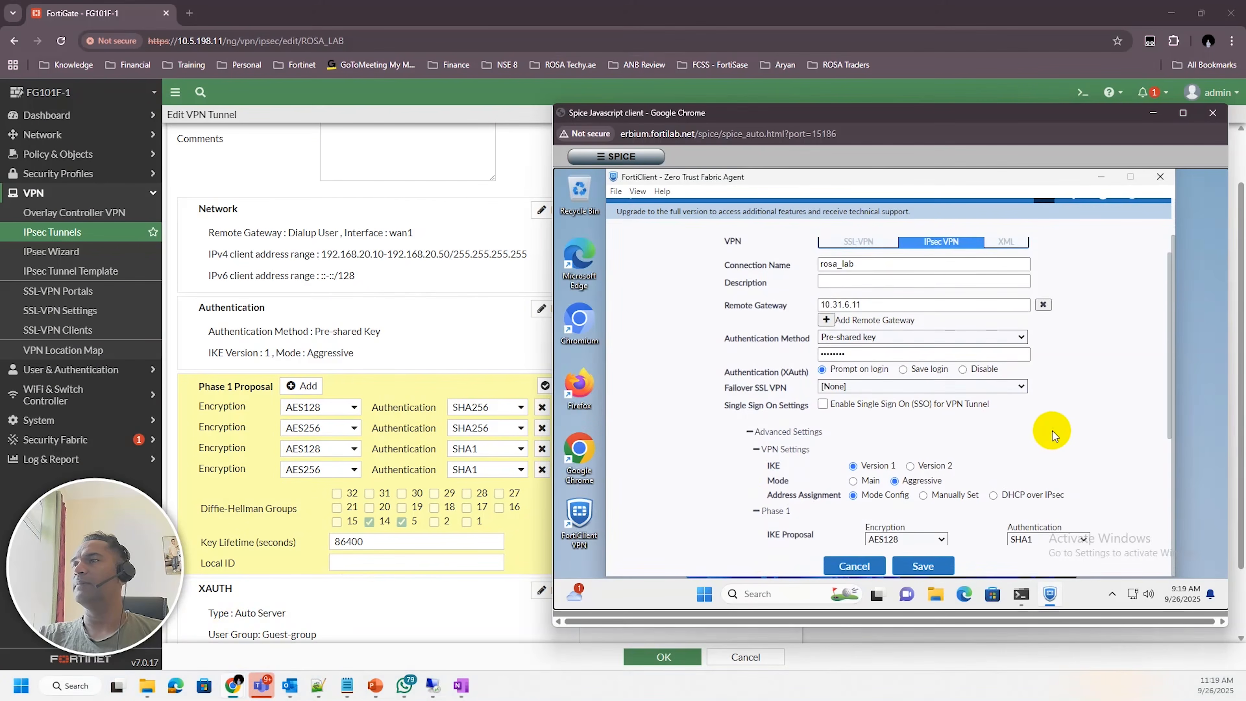
pyautogui.scroll(-5, 1052, 430)
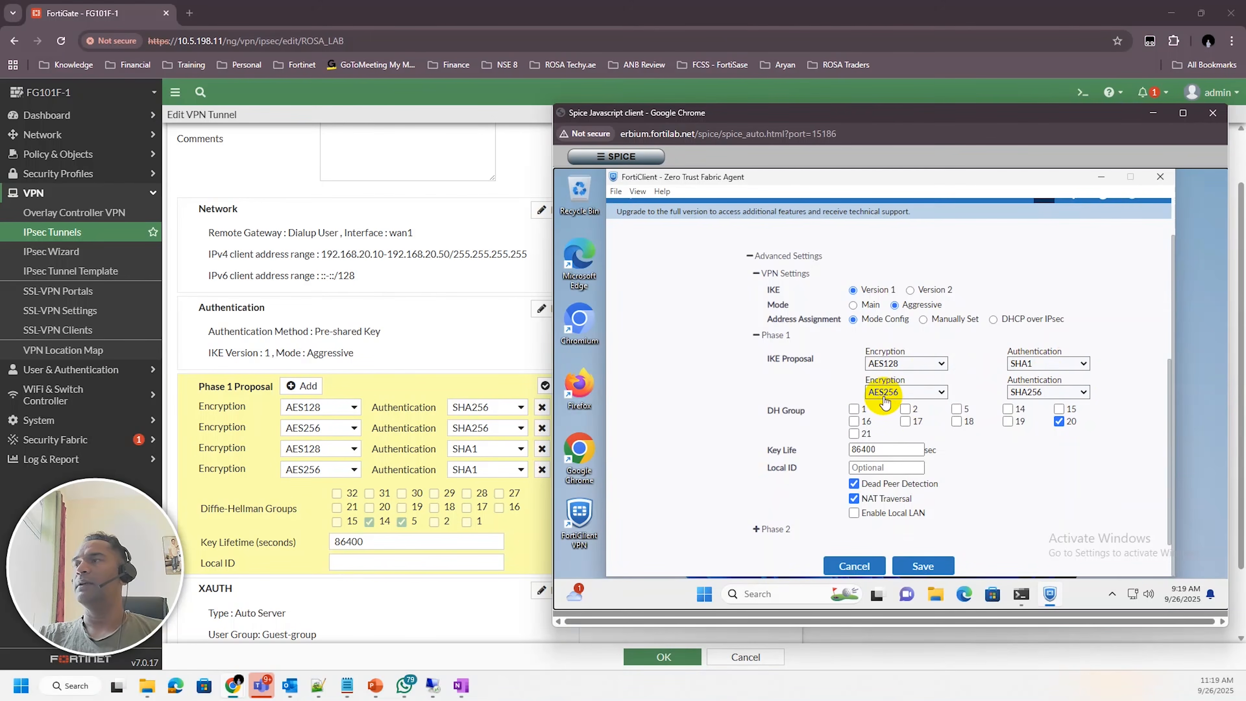
# Remove the AES128-SHA1 and AES256-SHA1 proposals from the tunnel's Phase 1 Proposal
pyautogui.click(491, 409)
pyautogui.click(491, 409)
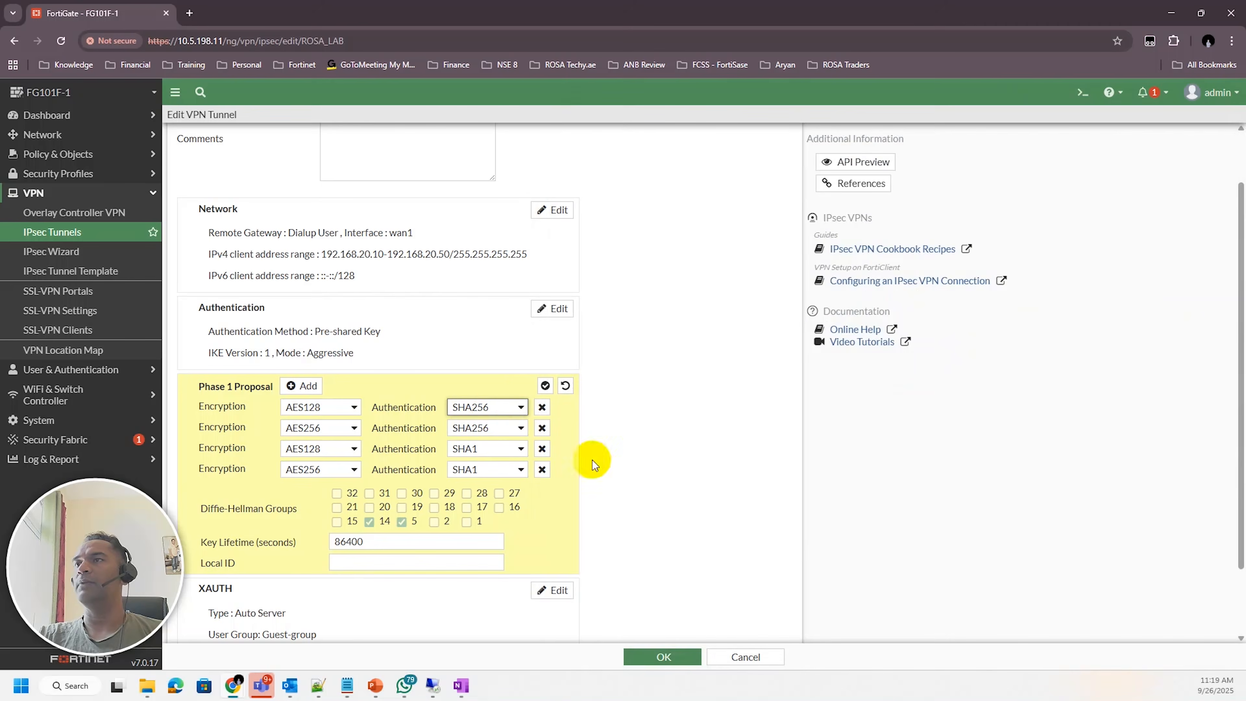
pyautogui.click(541, 449)
pyautogui.click(542, 449)
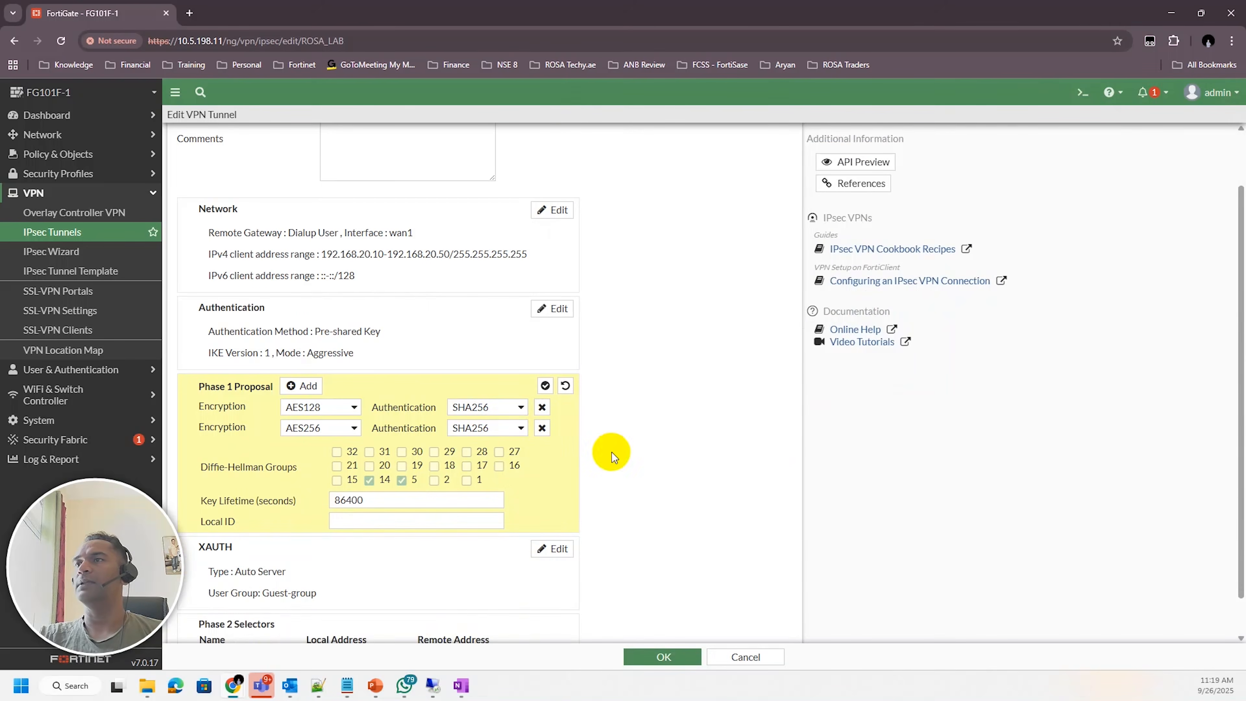
# Set the authentication of the FortiClient's first AES128 IKE proposal to SHA256
pyautogui.moveTo(235, 683)
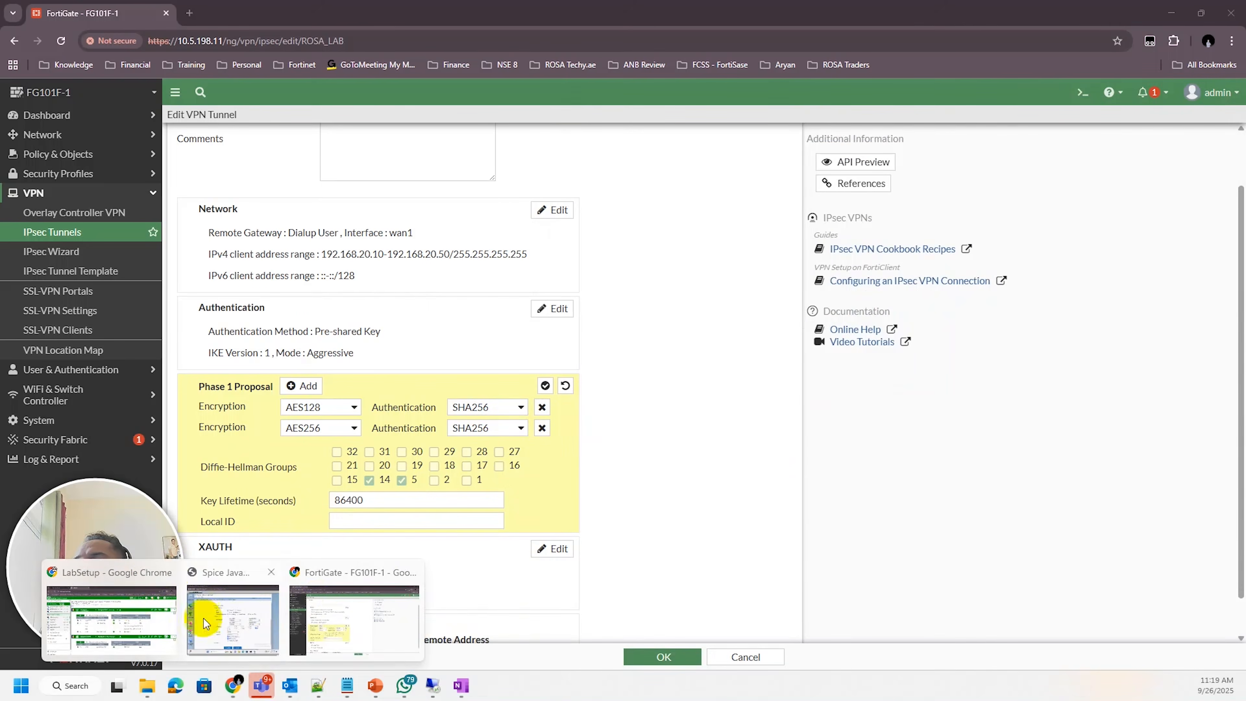
pyautogui.click(169, 571)
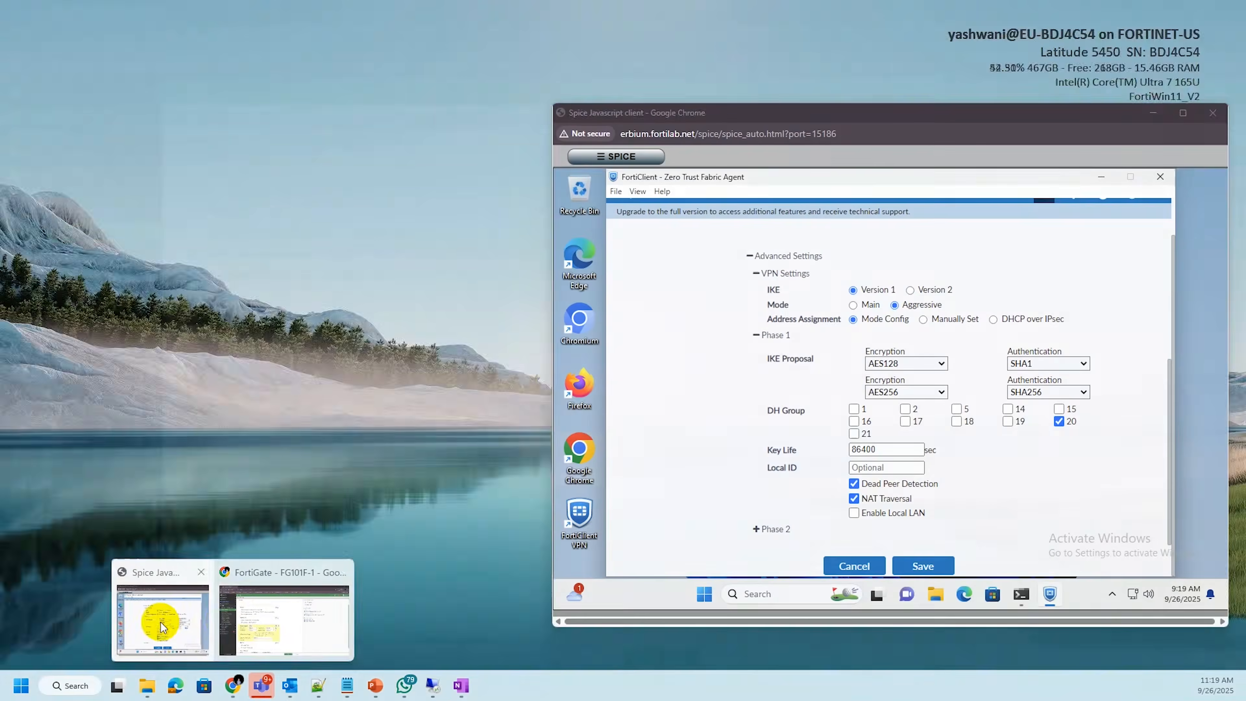
pyautogui.click(160, 622)
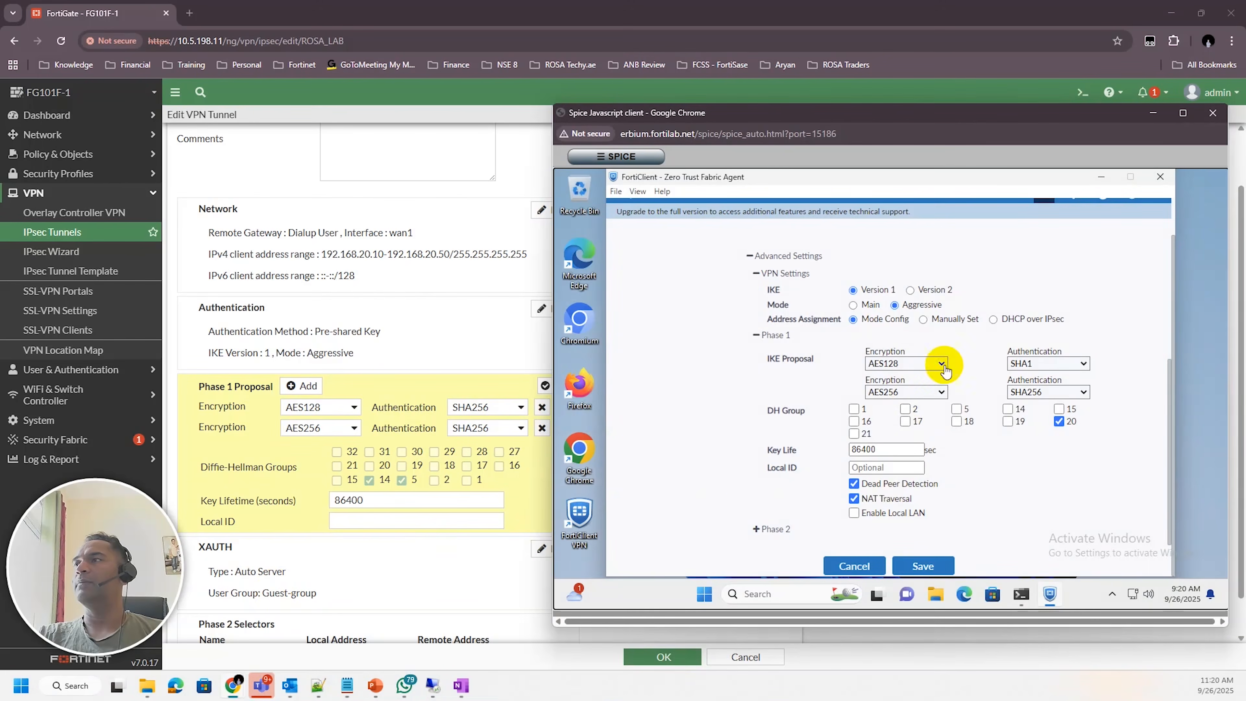
pyautogui.click(1062, 372)
pyautogui.click(1033, 399)
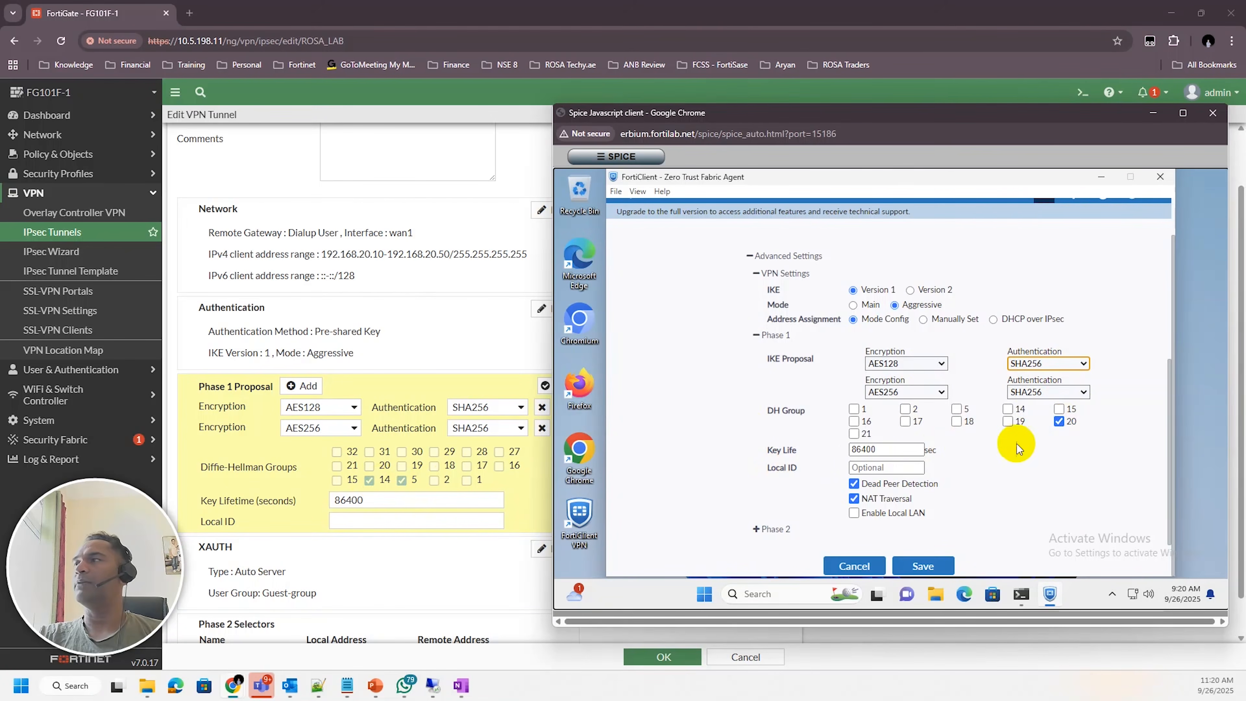
# Set the FortiClient's Phase 1 DH groups to 5 and 14, clearing group 20, and expand its Phase 2 settings
pyautogui.click(1007, 409)
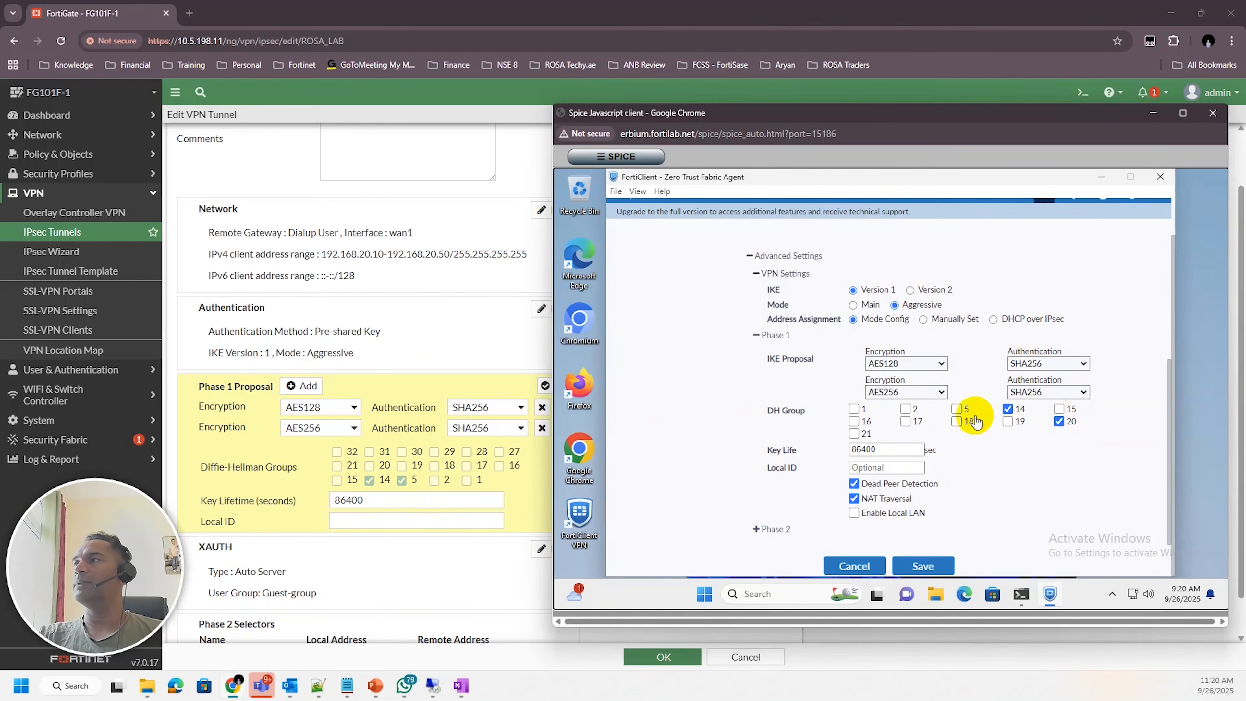
pyautogui.click(956, 409)
pyautogui.click(1058, 421)
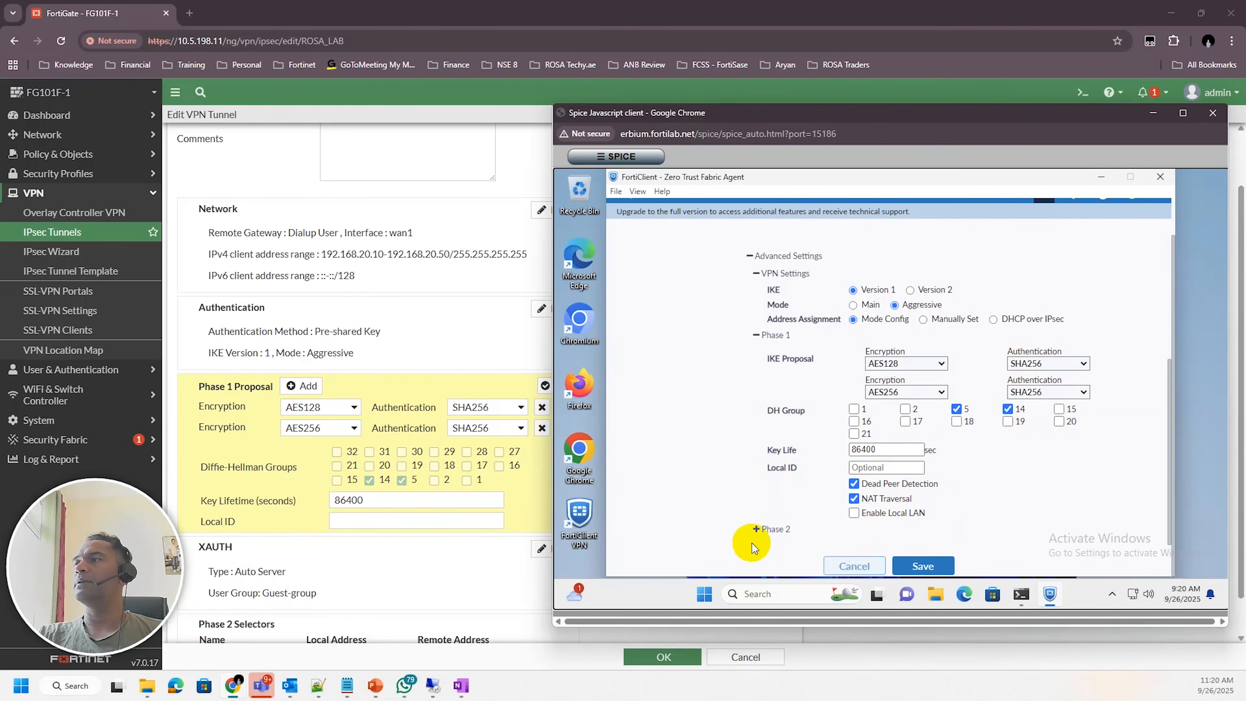
pyautogui.click(756, 530)
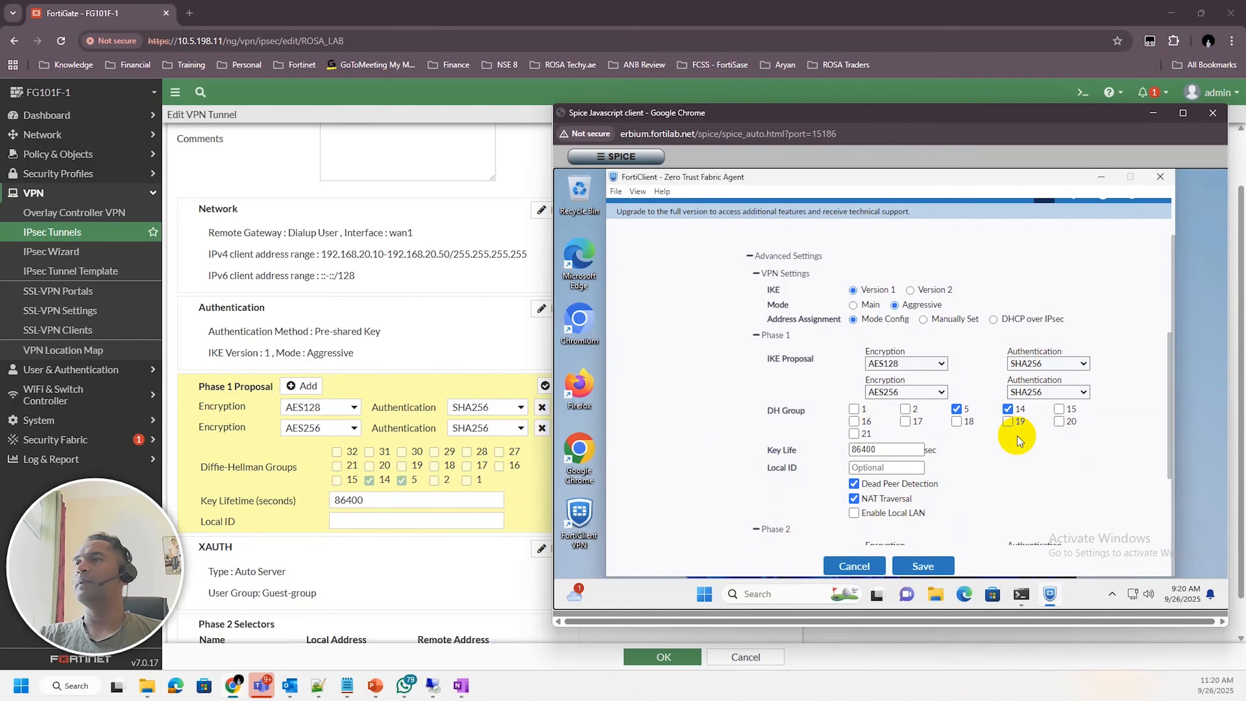
pyautogui.scroll(-1, 349, 503)
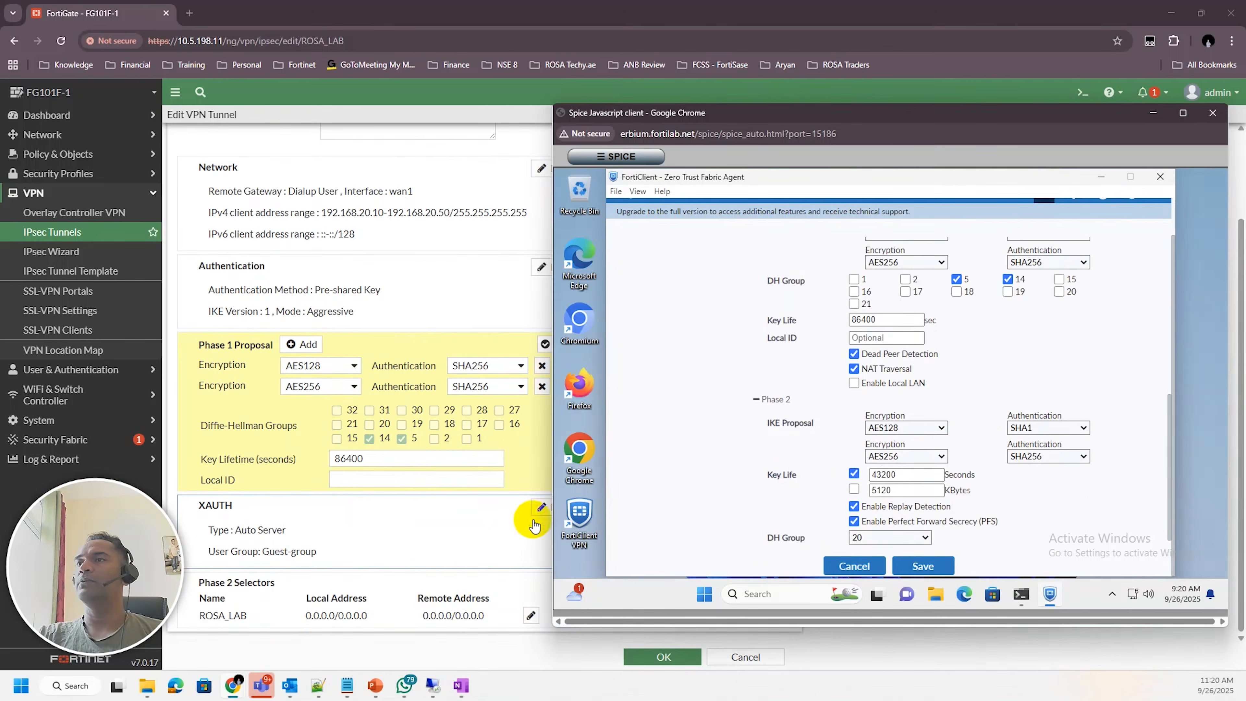
# Open the tunnel's ROSA_LAB Phase 2 selector for editing and expand its advanced proposal settings
pyautogui.click(531, 615)
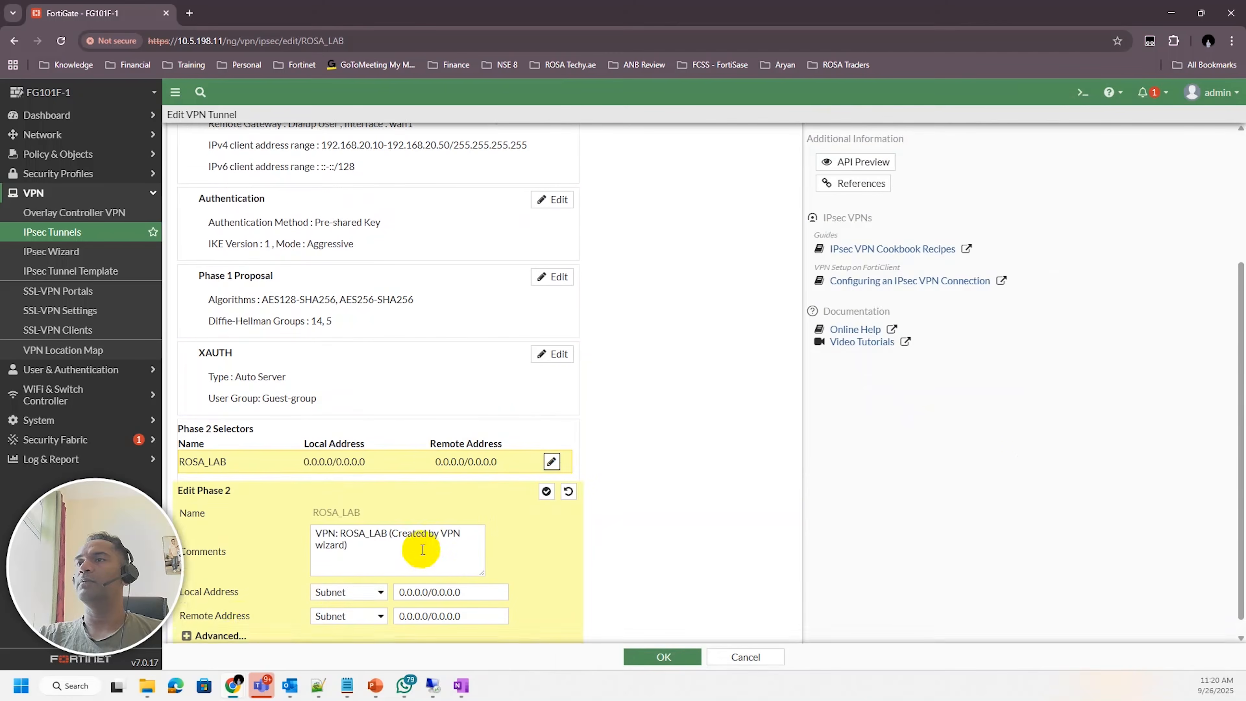
pyautogui.click(186, 618)
pyautogui.scroll(-9, 531, 485)
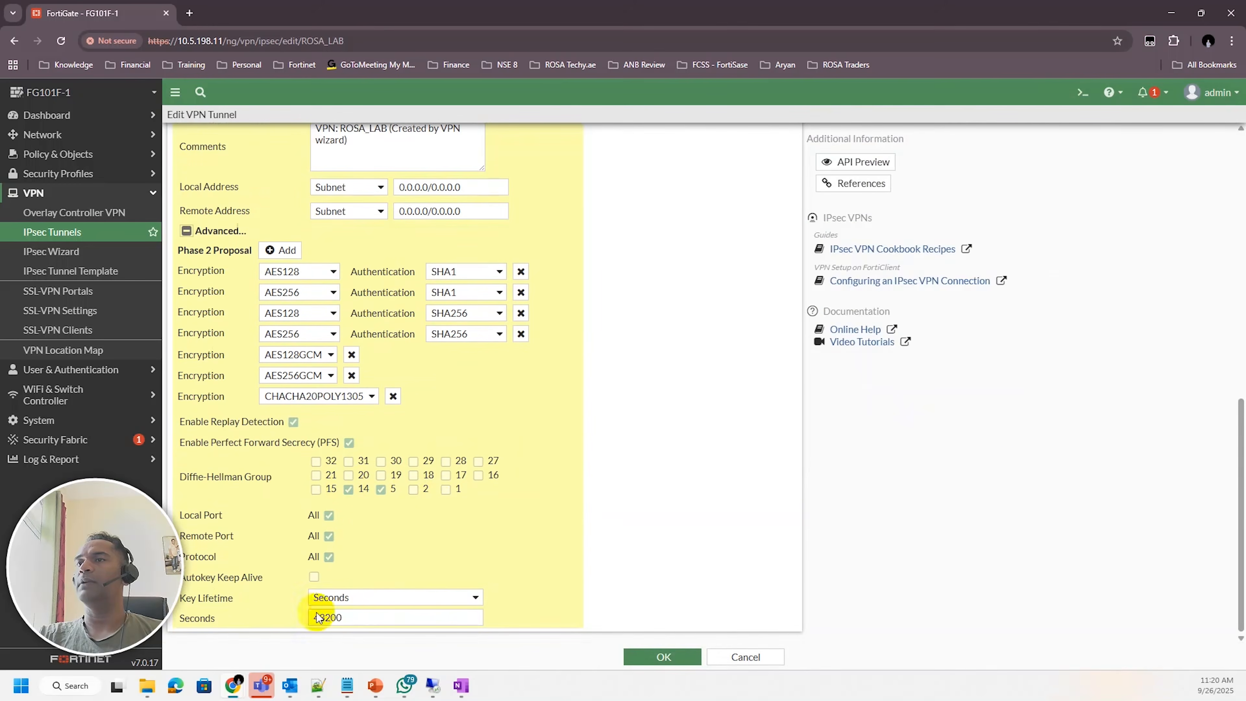
# Set the FortiClient connection's Phase 2 DH group to 14
pyautogui.moveTo(233, 685)
pyautogui.click(142, 621)
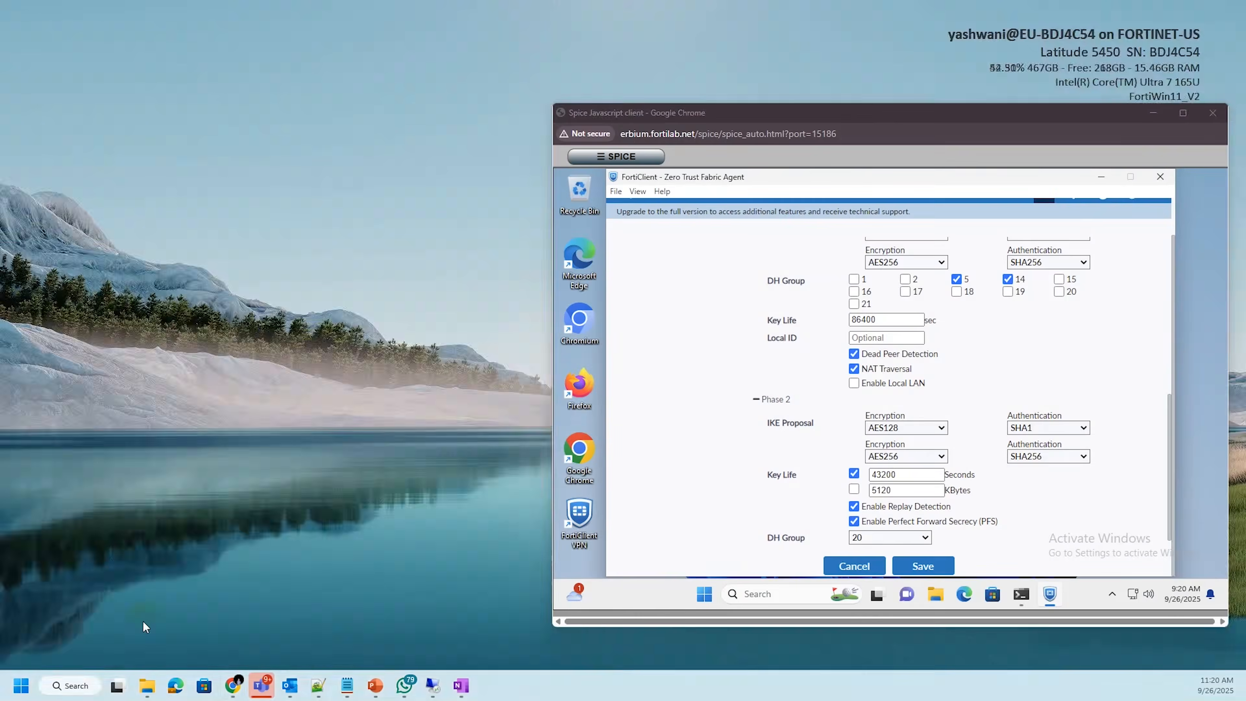
pyautogui.scroll(-1, 1043, 497)
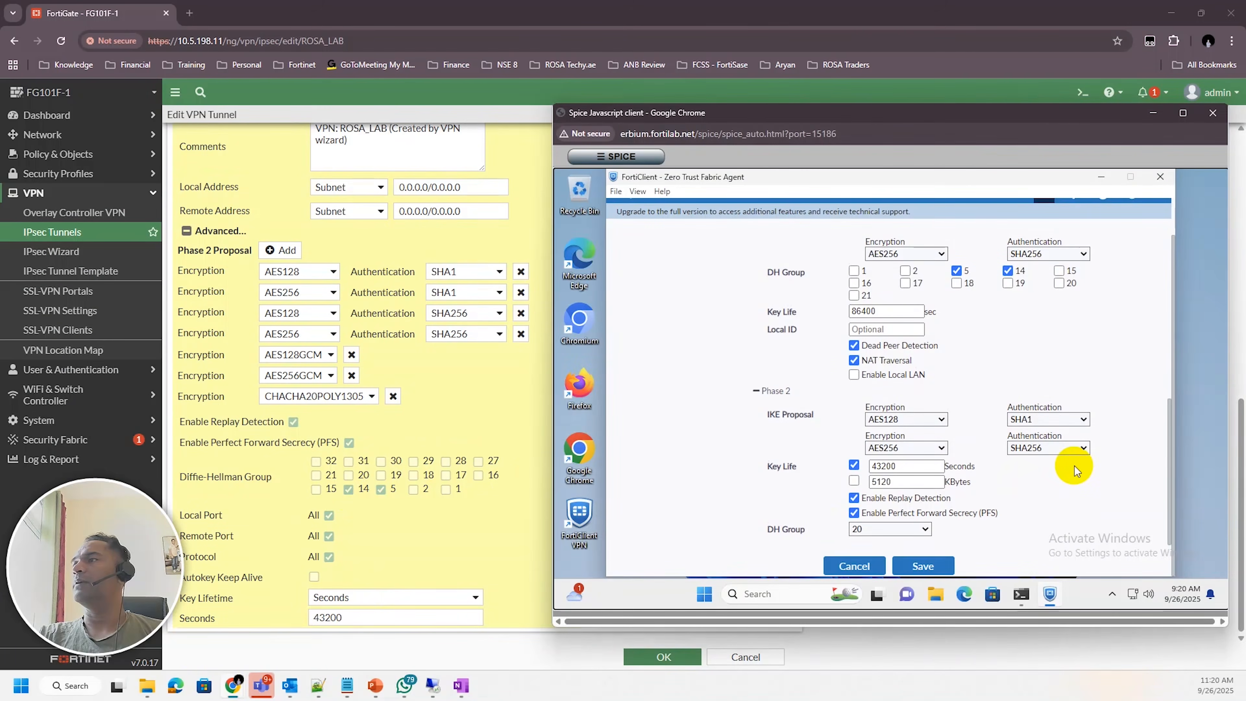
pyautogui.click(894, 528)
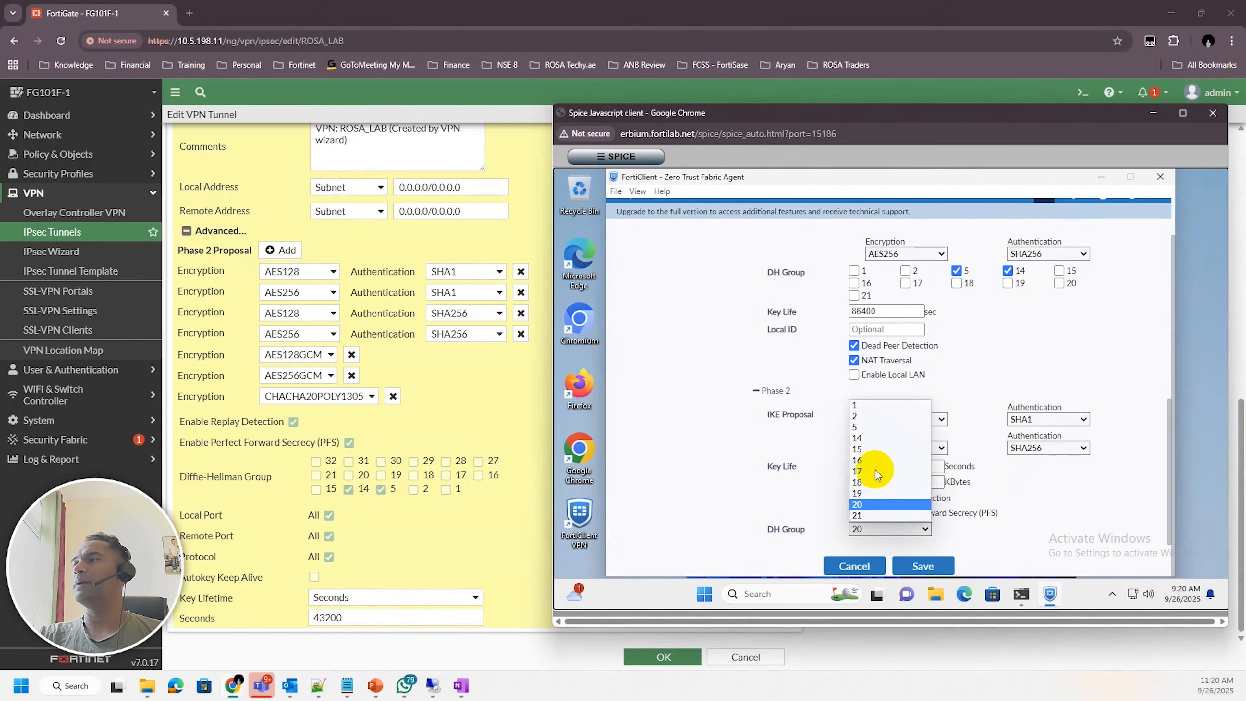
pyautogui.click(857, 438)
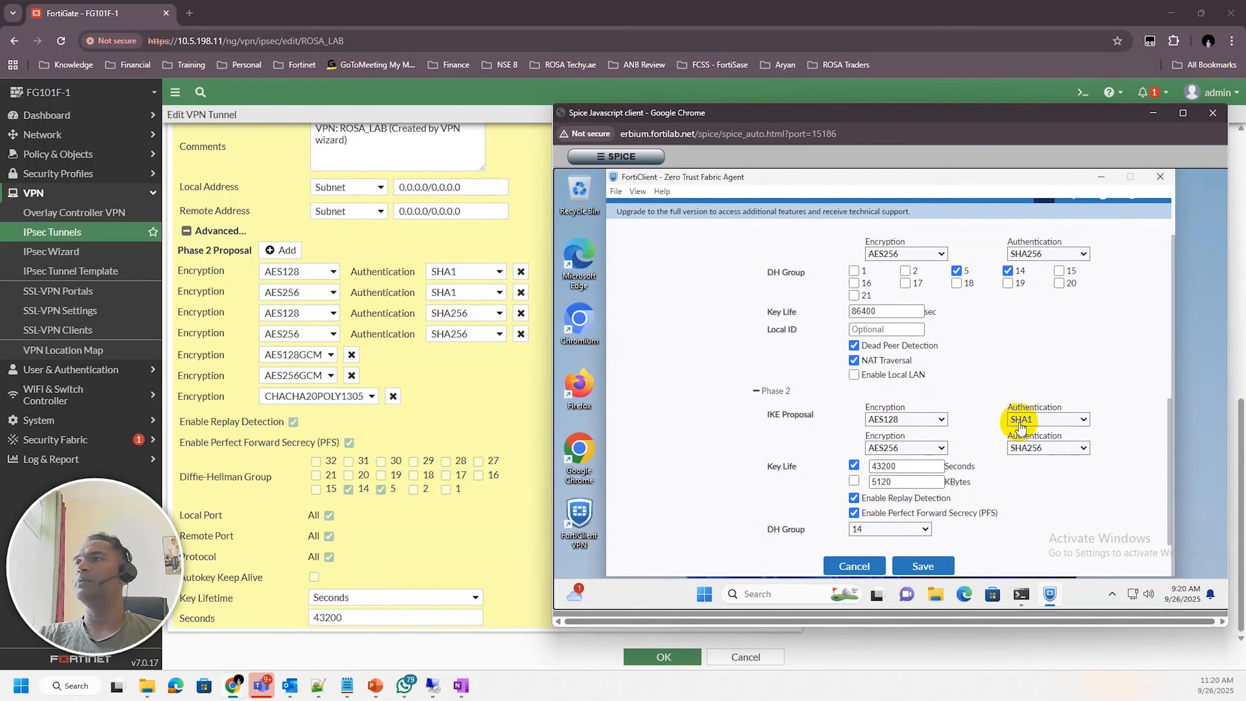
# Remove all tunnel Phase 2 proposals except AES128-SHA1 and AES128-SHA256, then apply and save the tunnel
pyautogui.click(393, 396)
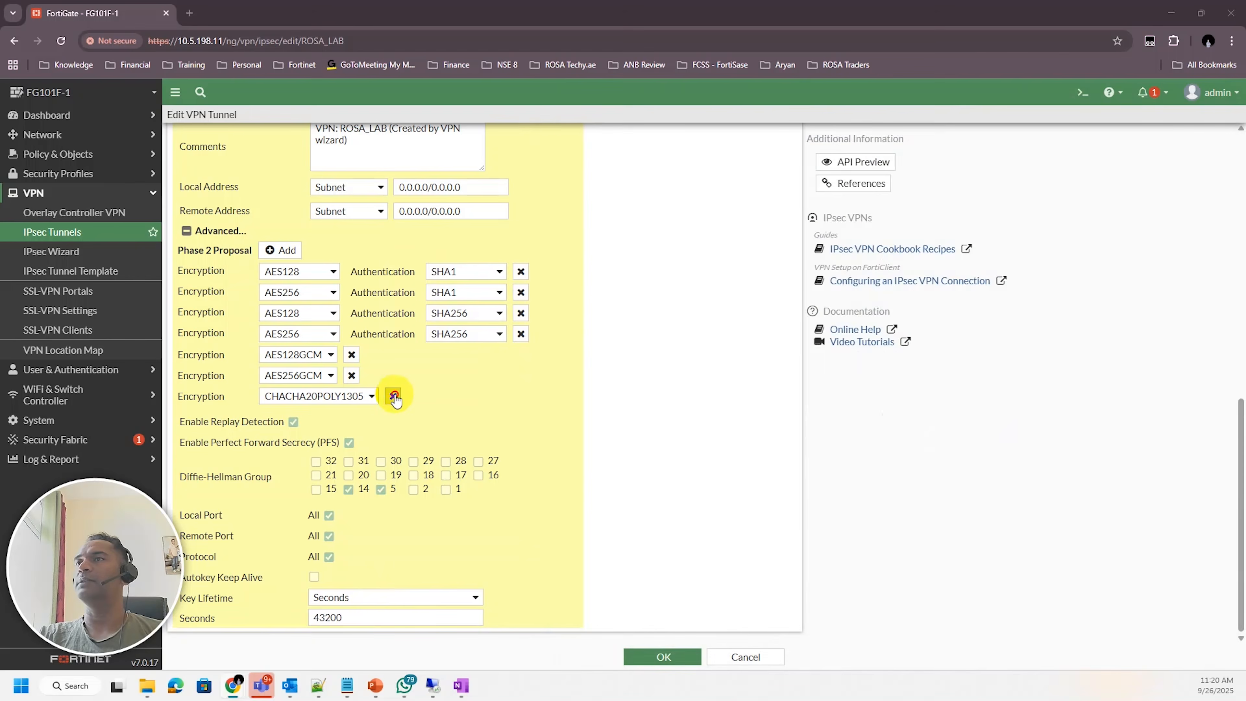
pyautogui.click(393, 396)
pyautogui.click(393, 396)
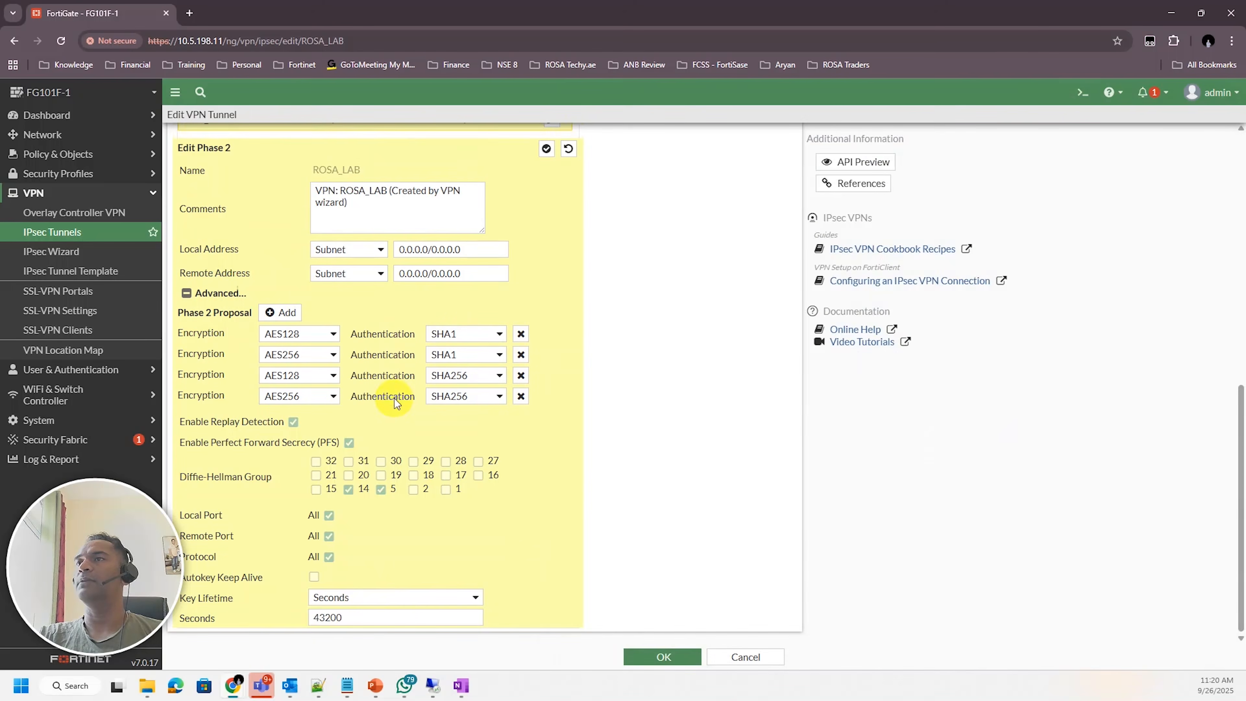
pyautogui.click(521, 395)
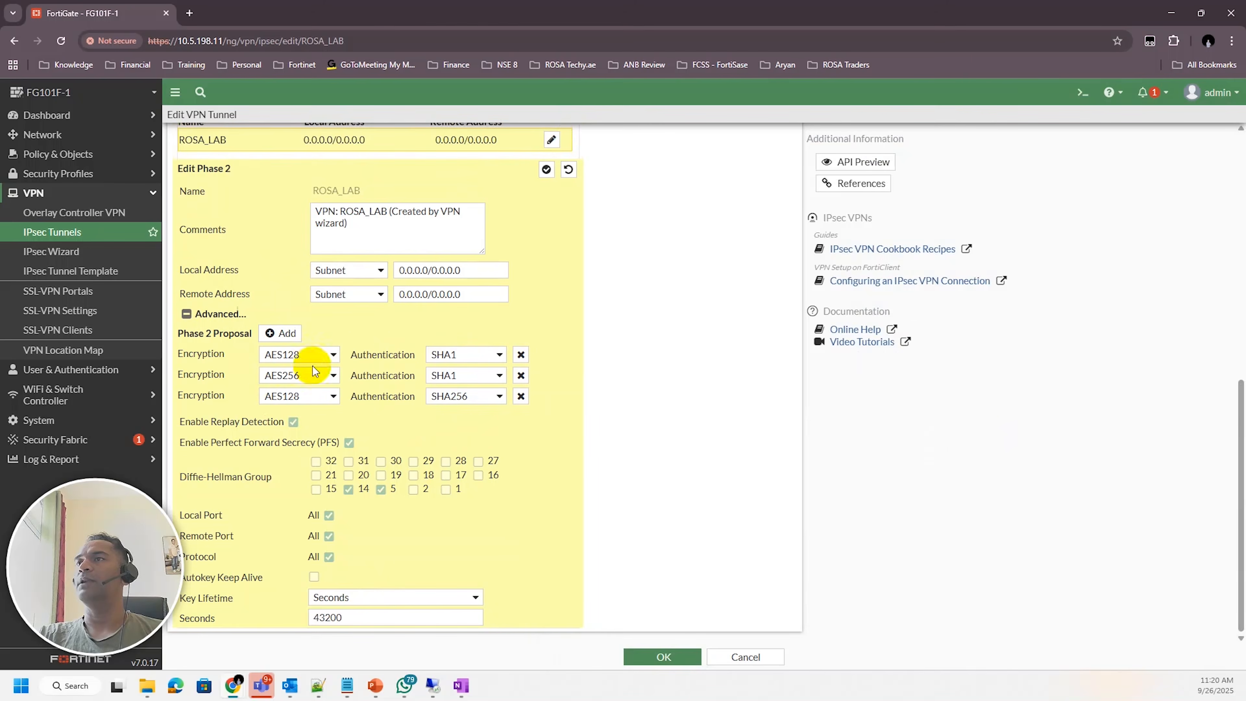
pyautogui.click(520, 376)
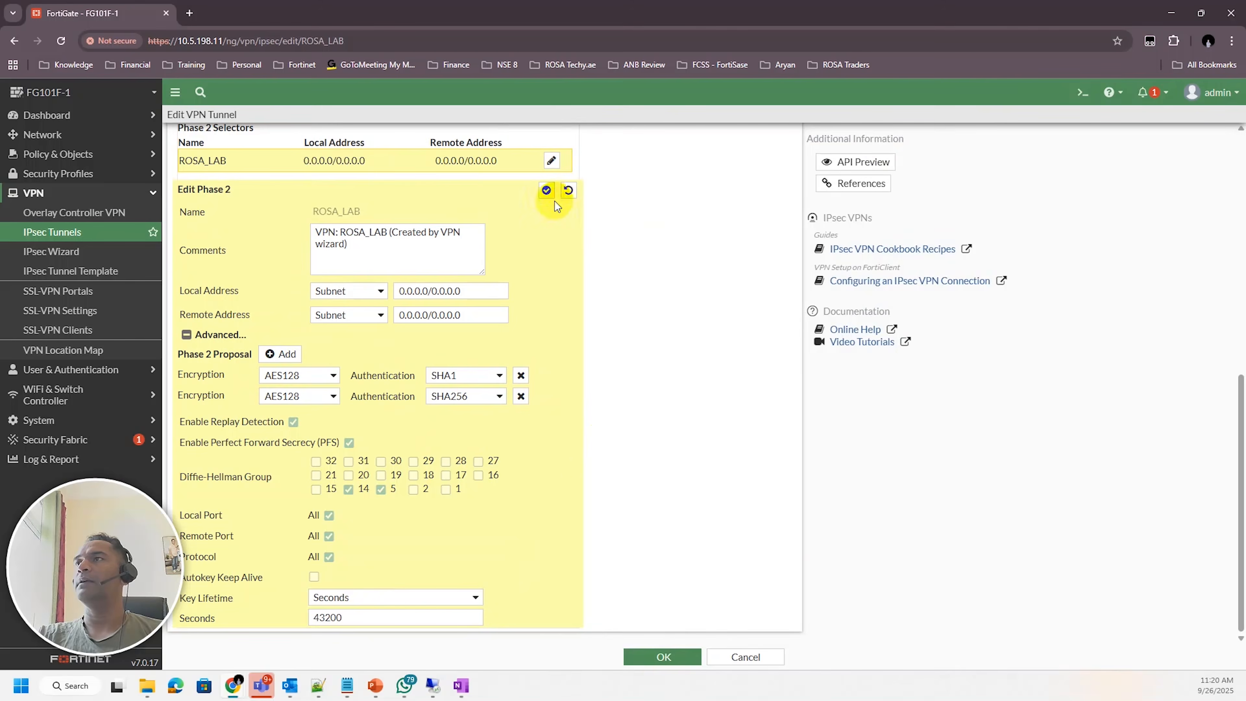
pyautogui.click(547, 190)
pyautogui.click(664, 657)
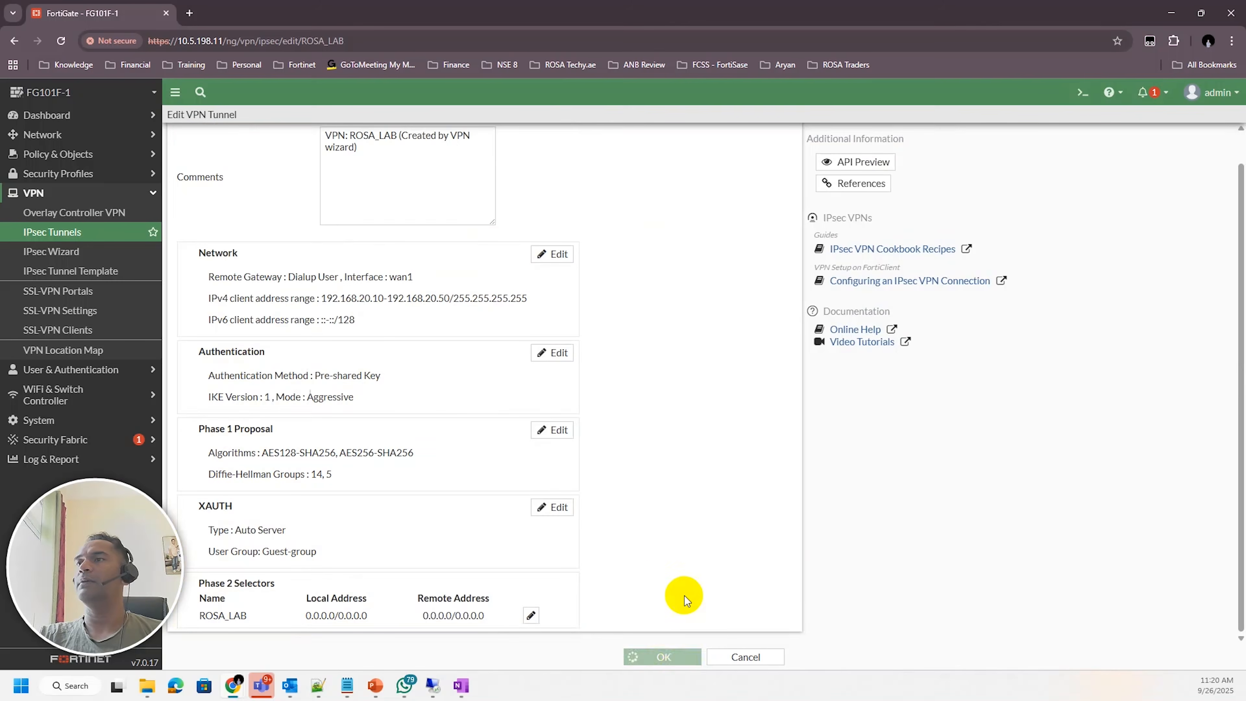
# Save the FortiClient connection's advanced settings
pyautogui.moveTo(236, 687)
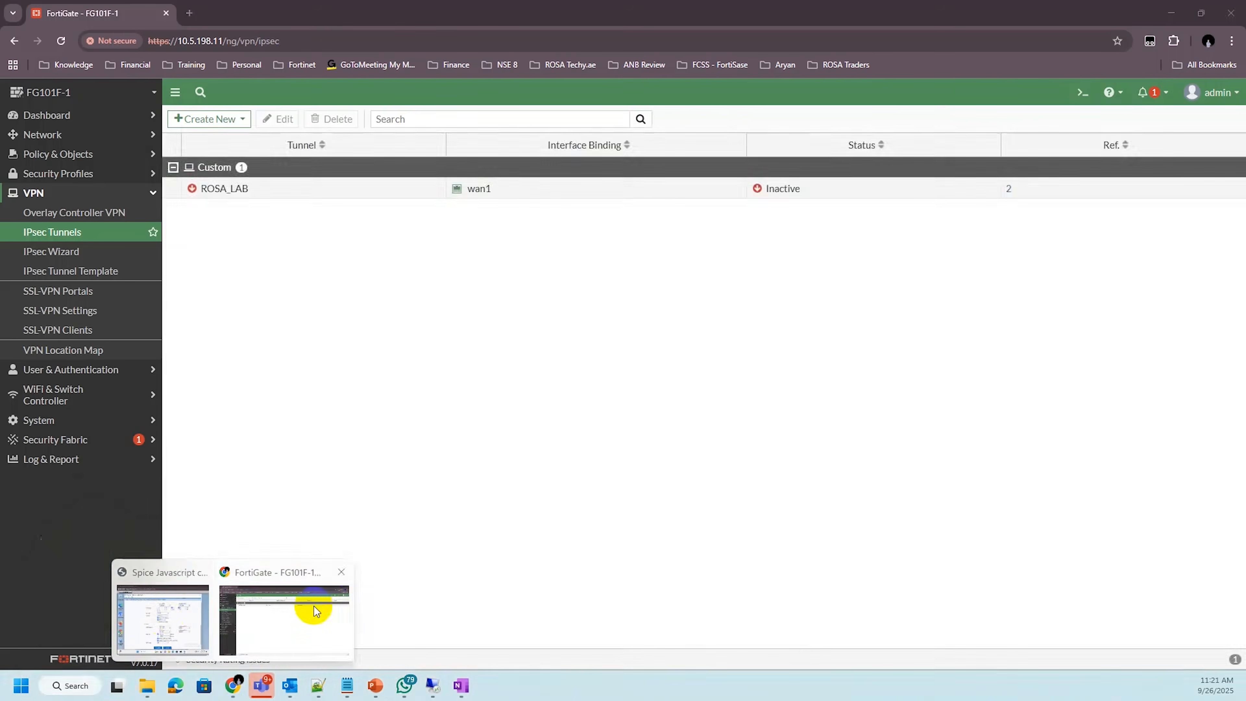
pyautogui.click(162, 609)
pyautogui.click(923, 565)
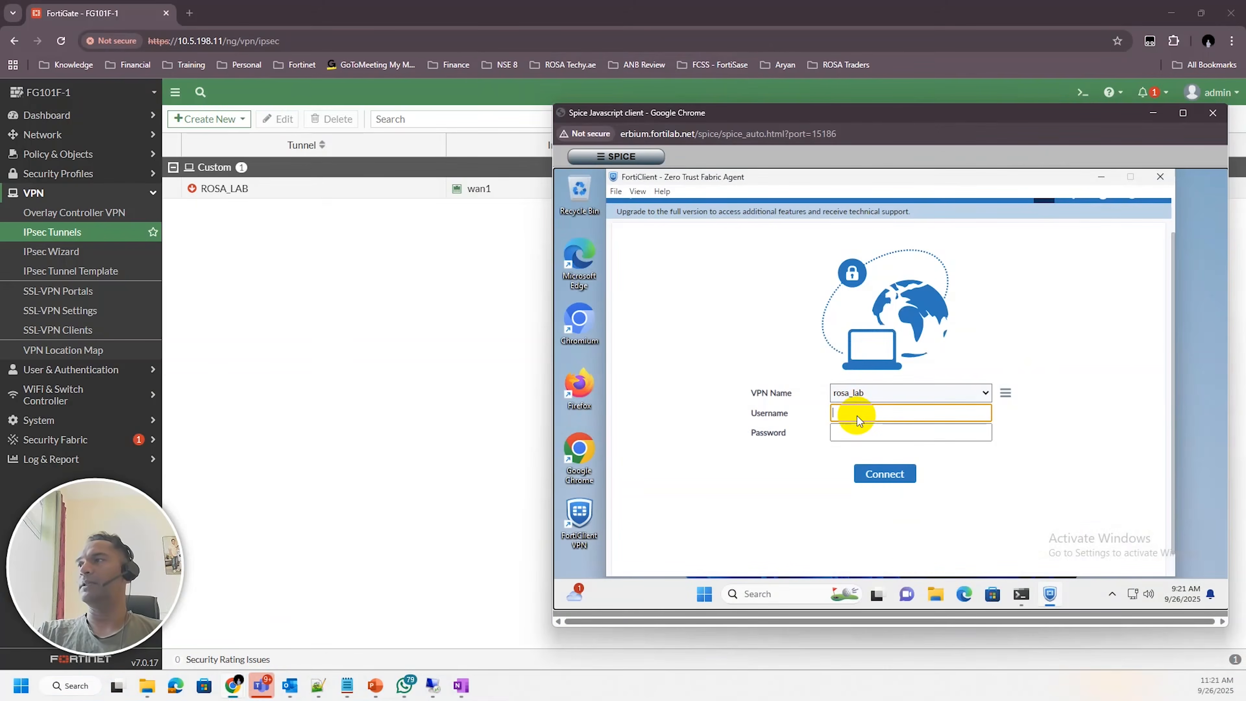
# Connect to the rosa_lab VPN, entering the VPN username and the account password
pyautogui.write('yashwan')
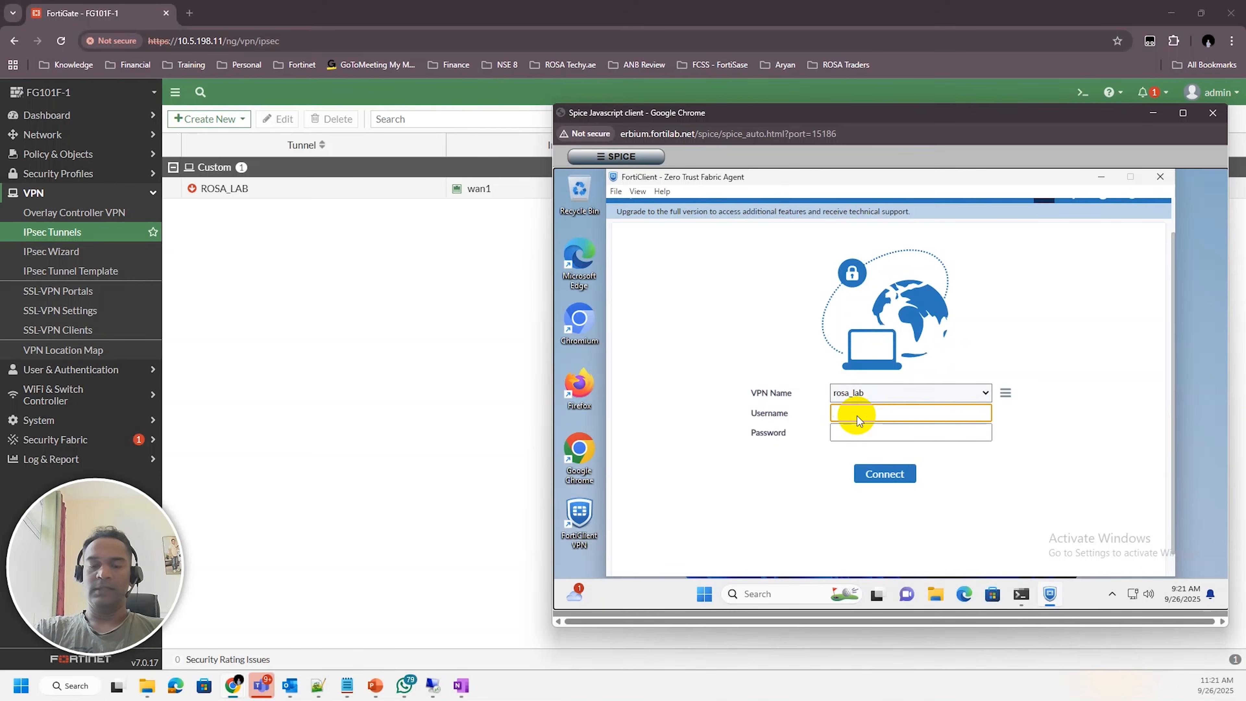
pyautogui.write('vpnuser')
pyautogui.press('Tab')
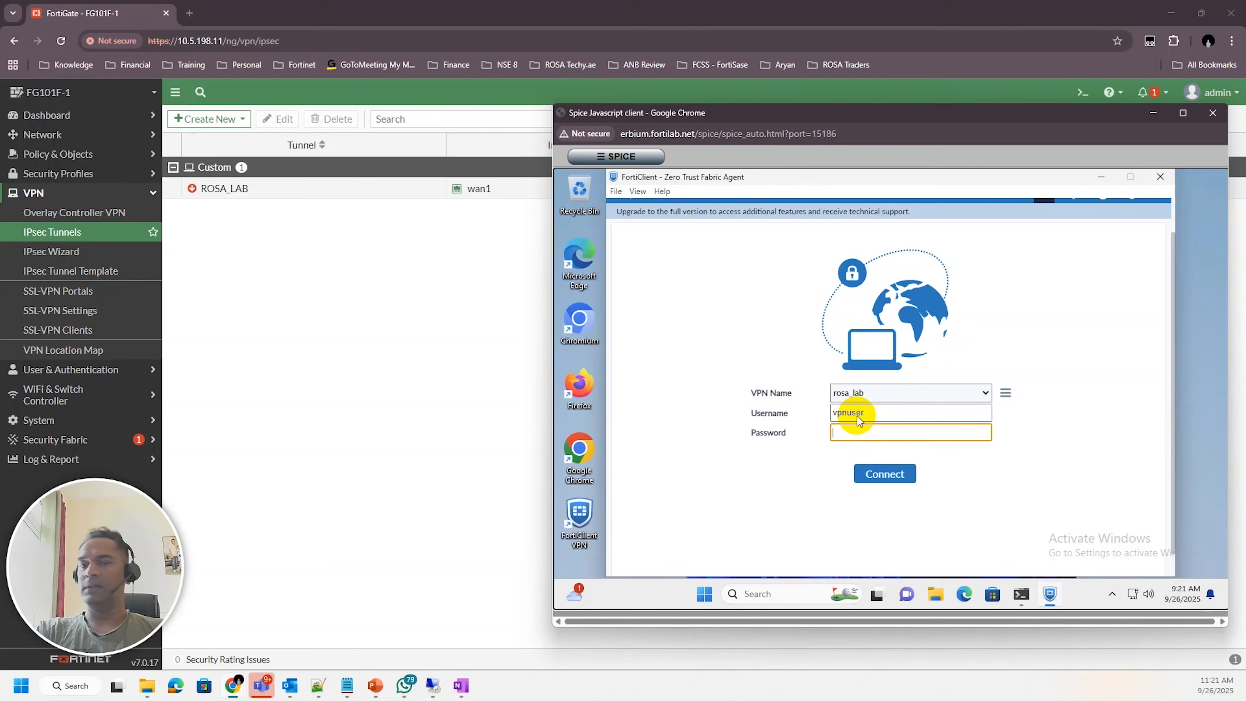
pyautogui.write('fo')
pyautogui.write('••••')
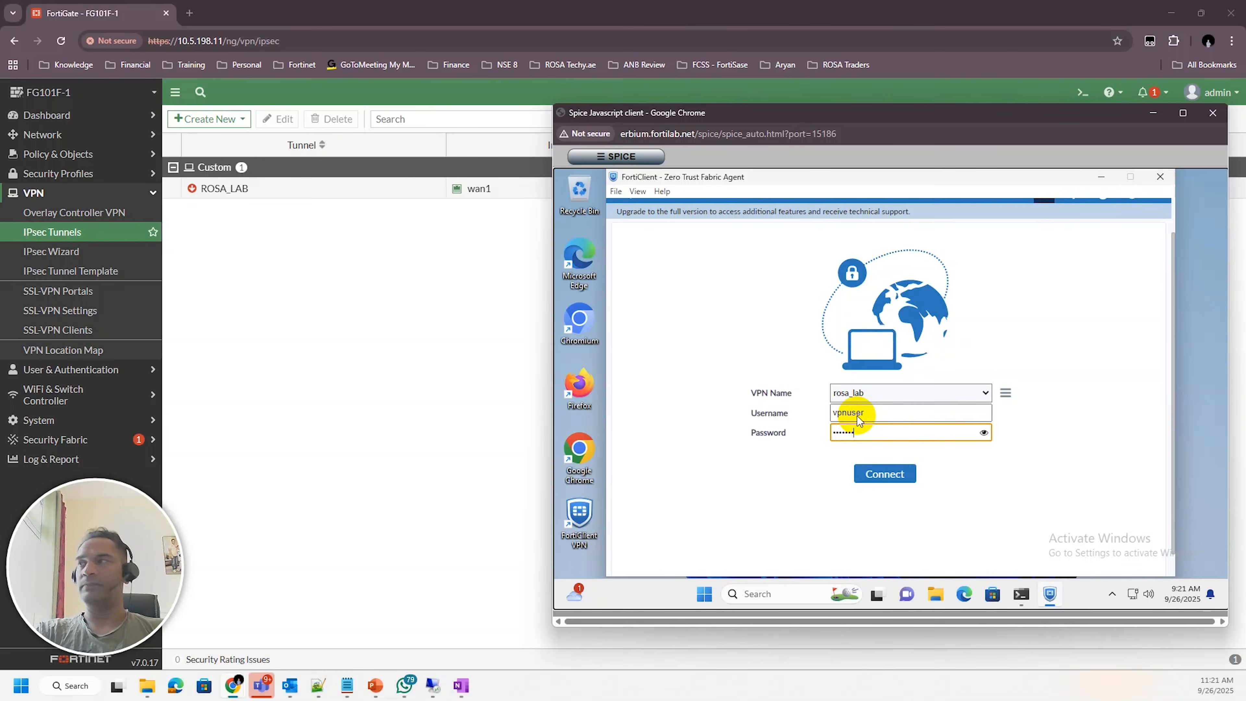
pyautogui.press('Return')
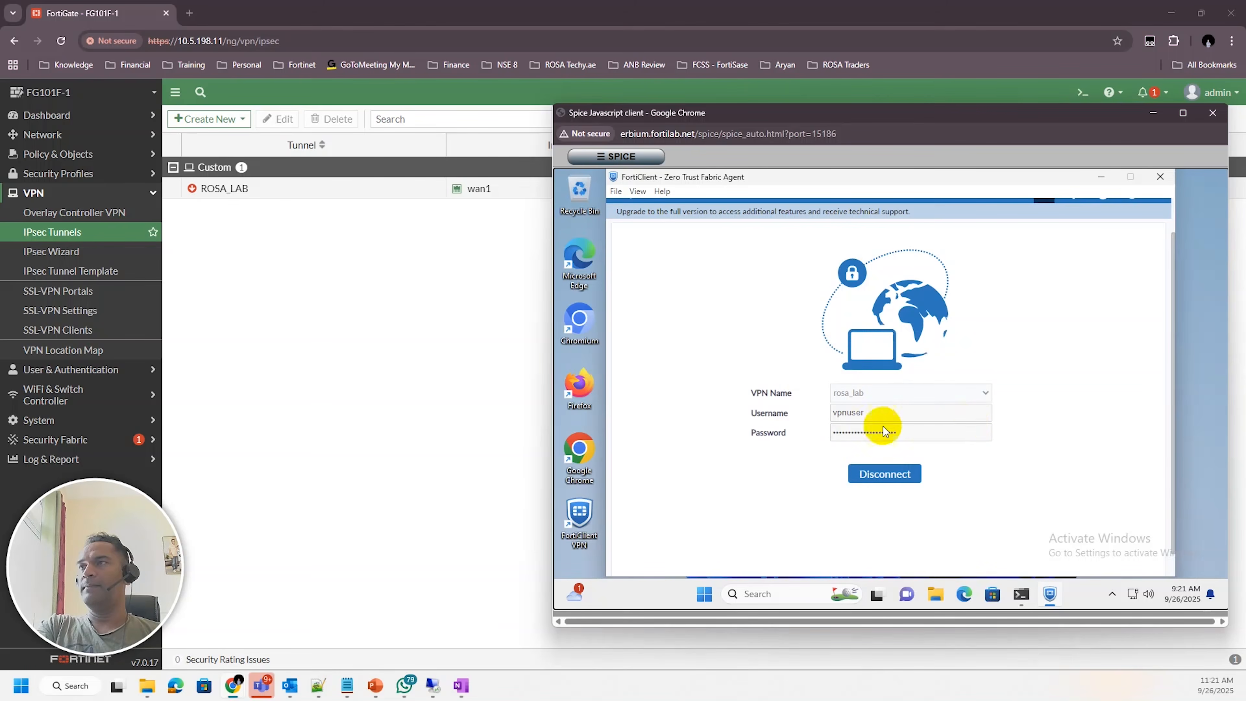
# Open the FortiGate's VPN event log and examine the details of the latest ROSA_LAB phase 1 failure entry
pyautogui.click(471, 468)
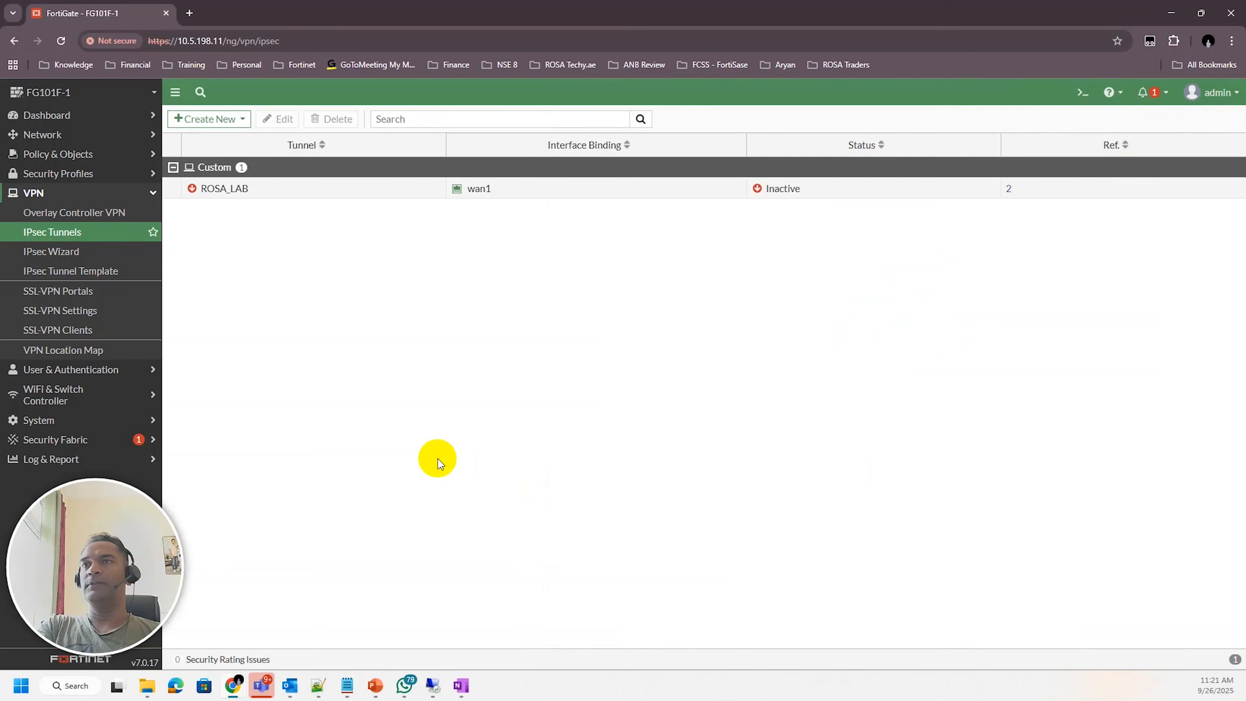
pyautogui.click(67, 459)
pyautogui.click(60, 401)
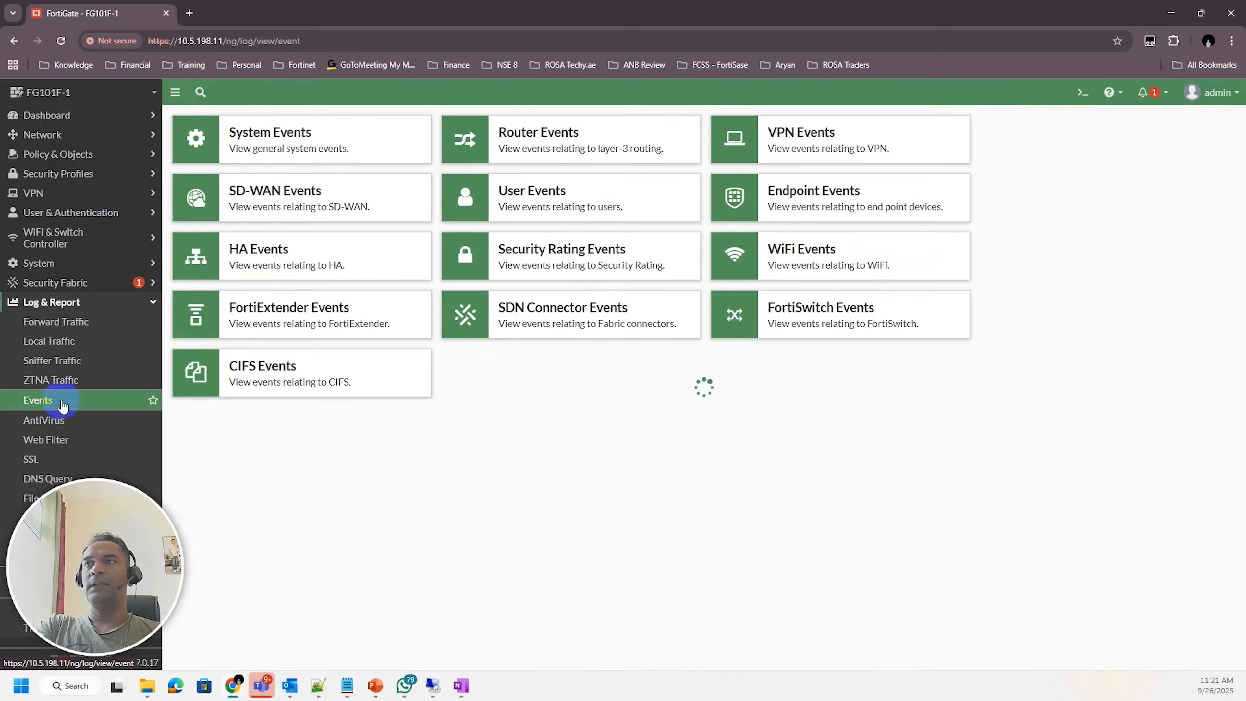
pyautogui.click(792, 127)
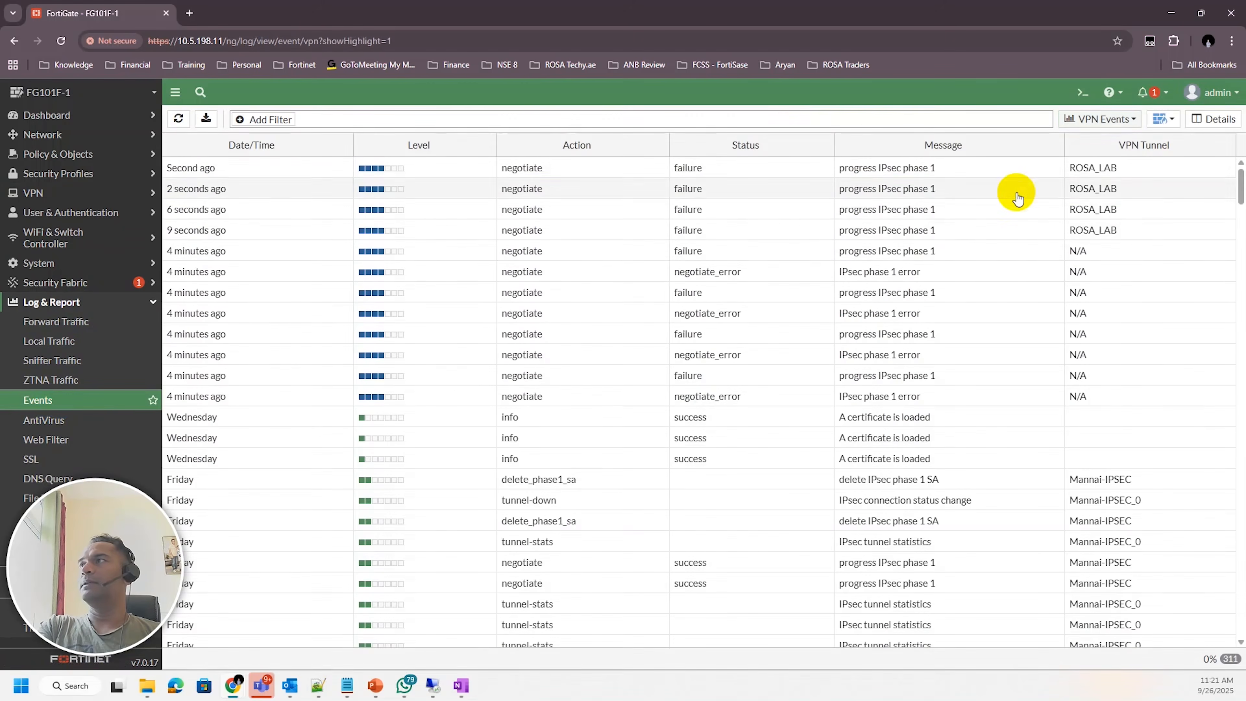
pyautogui.click(957, 189)
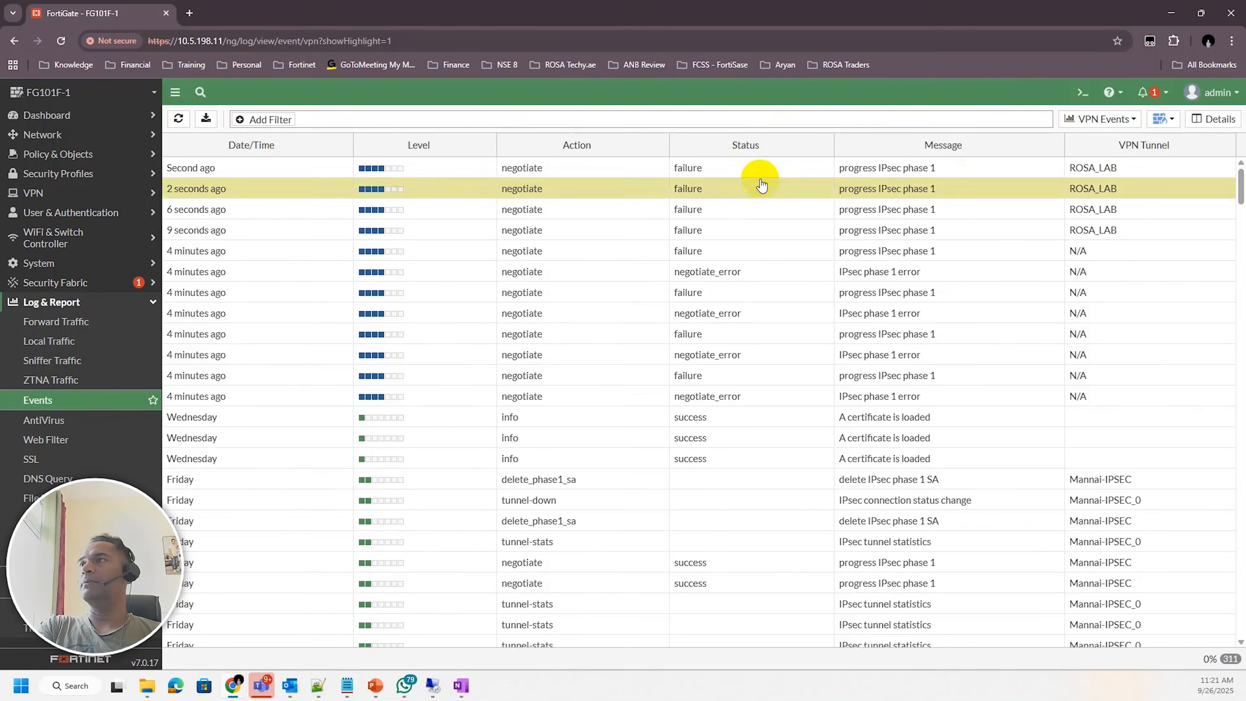
pyautogui.doubleClick(750, 172)
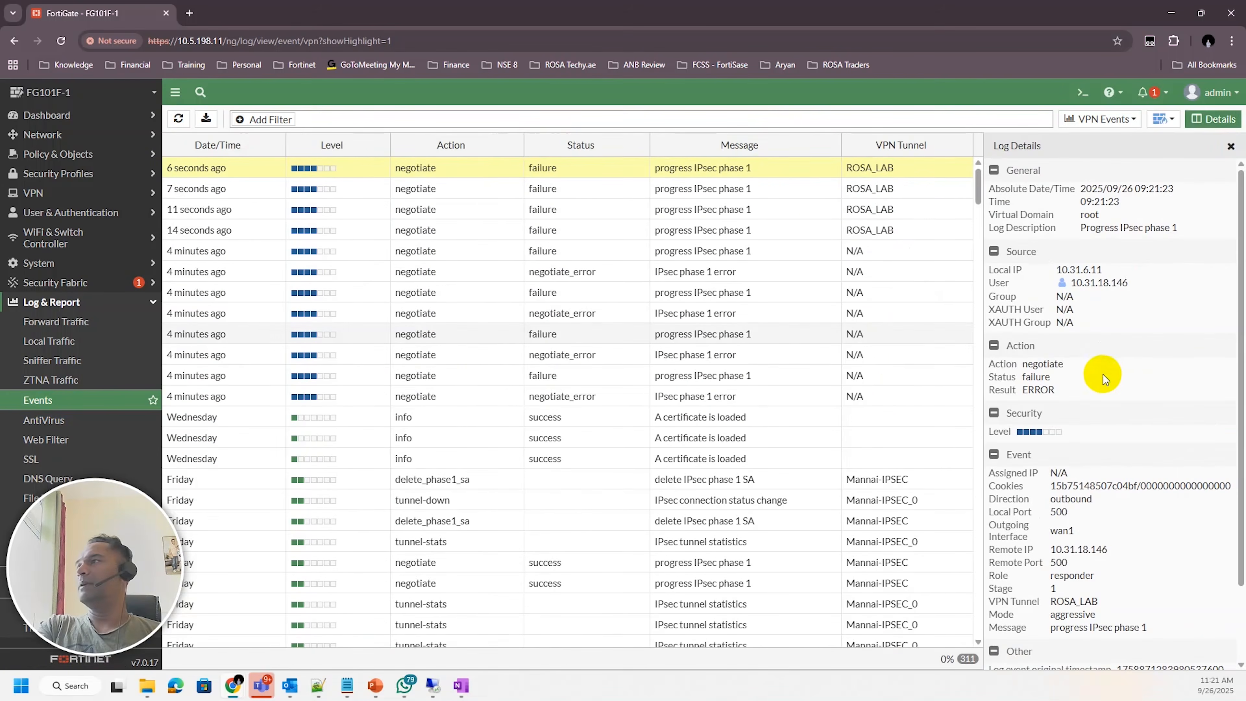
pyautogui.scroll(-2, 1113, 384)
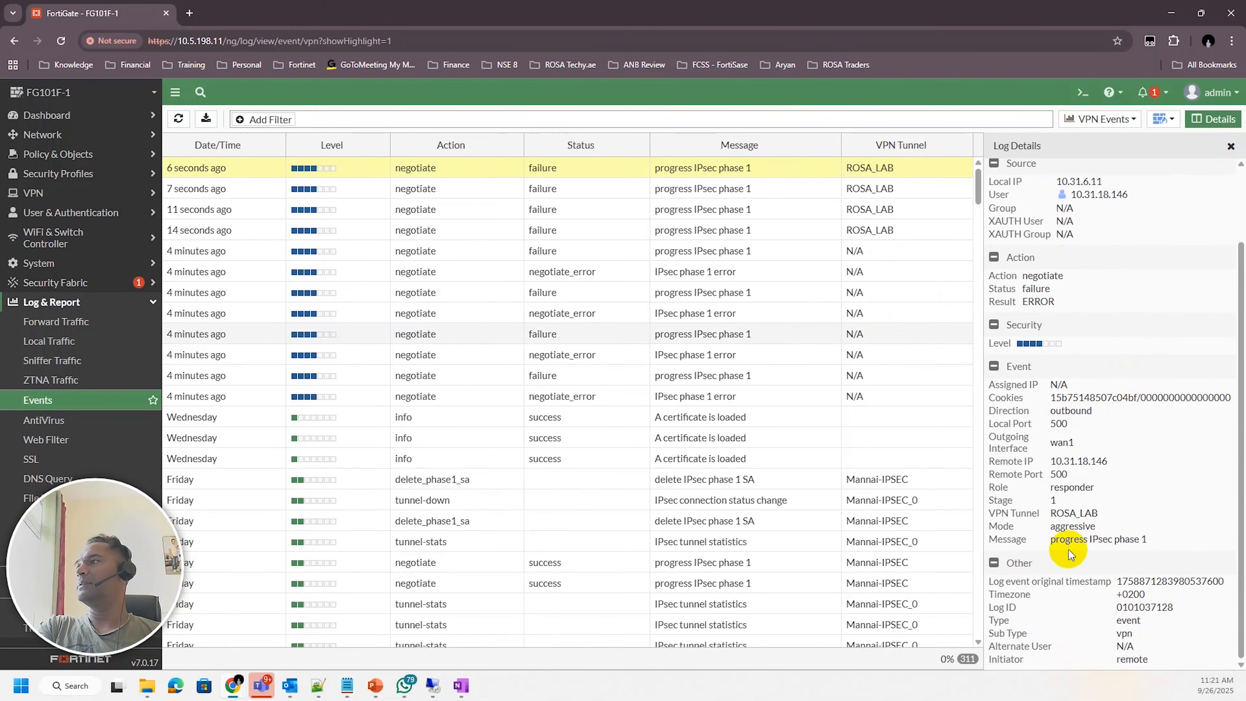
pyautogui.moveTo(1089, 539); pyautogui.dragTo(1139, 536)
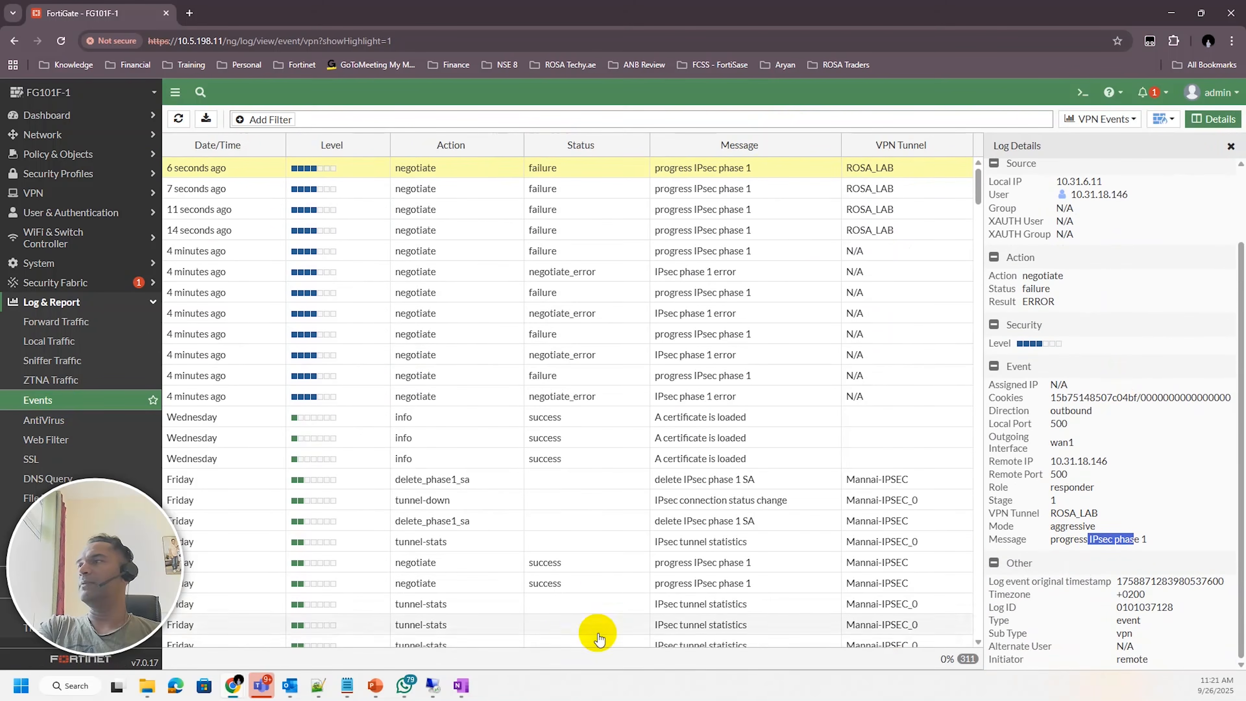
pyautogui.scroll(2, 1023, 378)
pyautogui.moveTo(1026, 368); pyautogui.dragTo(1104, 391)
pyautogui.click(1116, 392)
pyautogui.click(1232, 146)
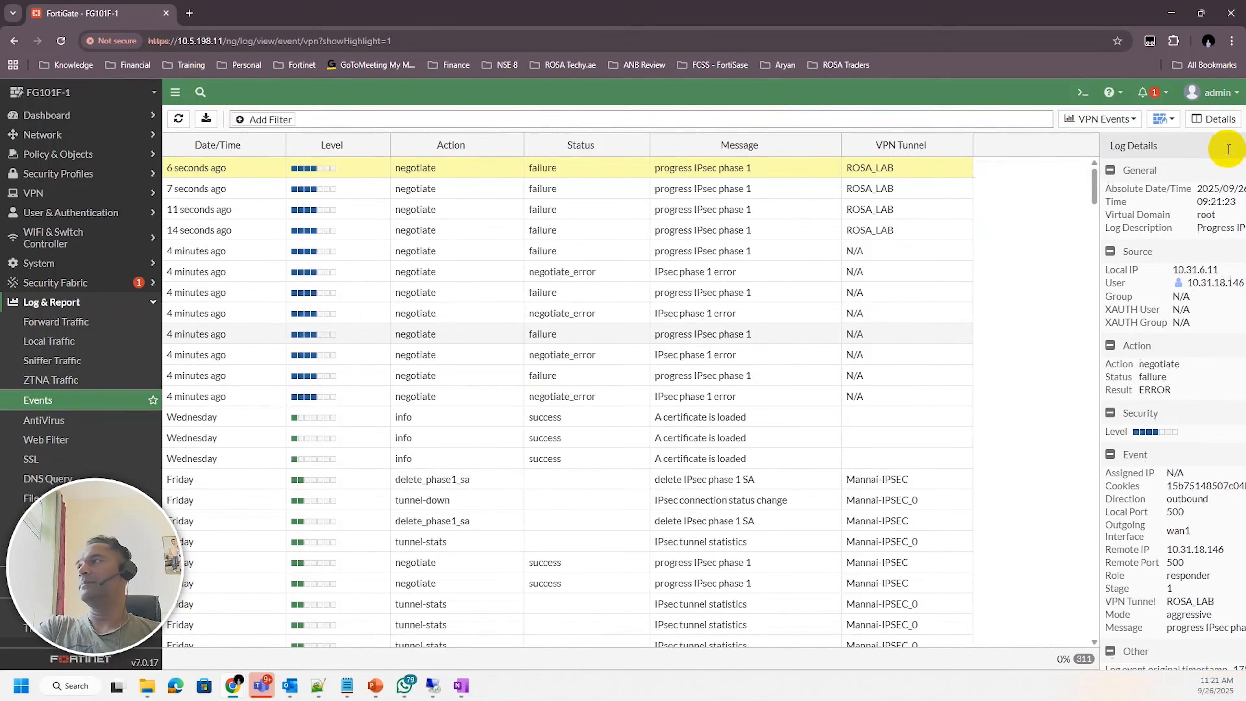
pyautogui.click(791, 223)
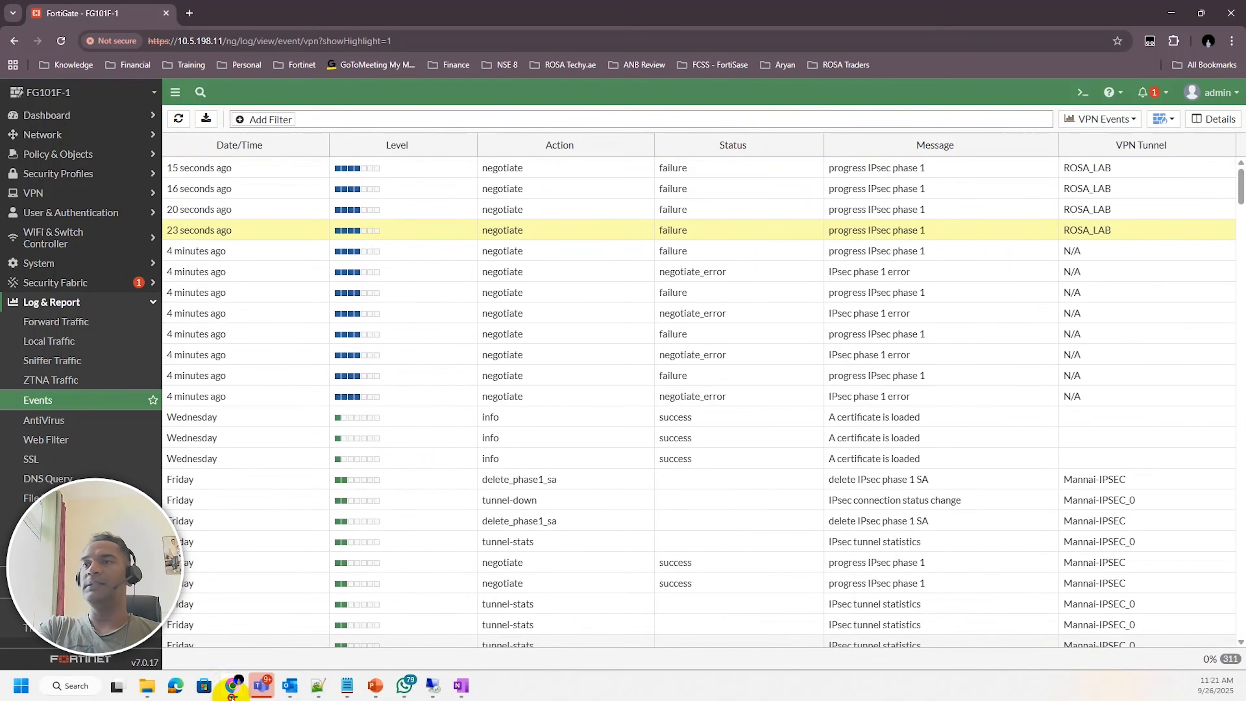
# Disconnect the FortiClient VPN and dismiss the connection notification
pyautogui.moveTo(233, 683)
pyautogui.click(230, 633)
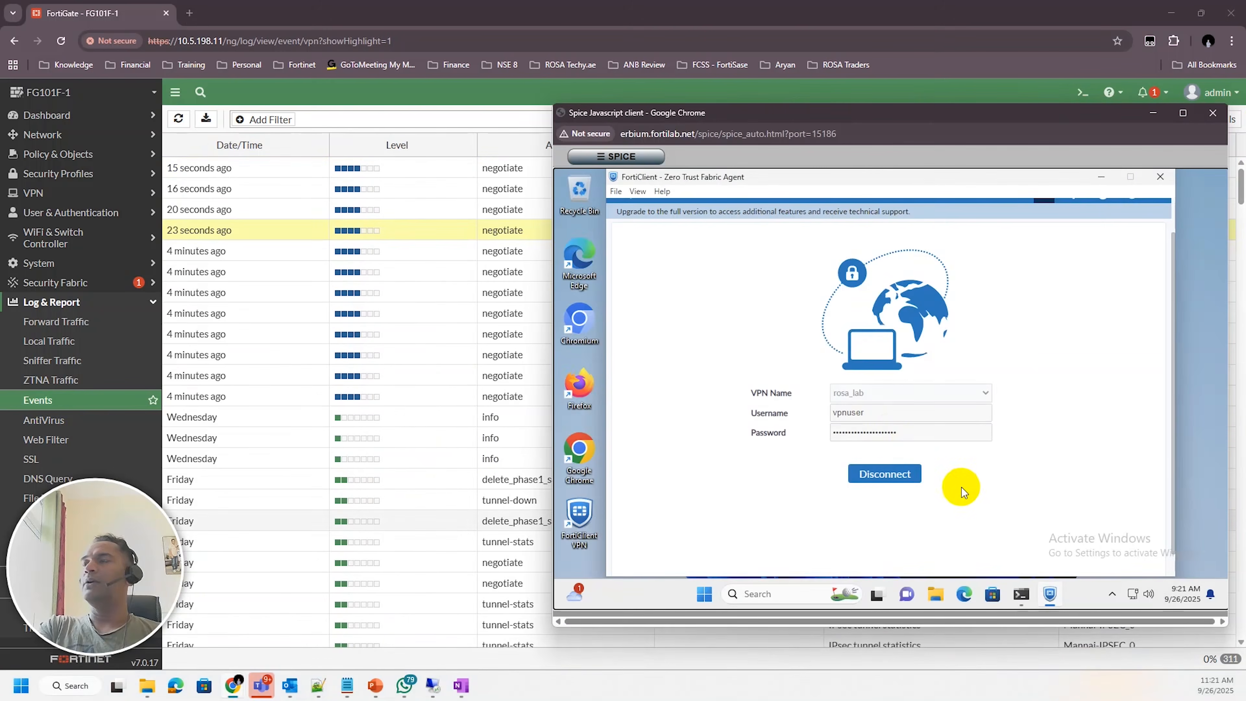
pyautogui.click(884, 478)
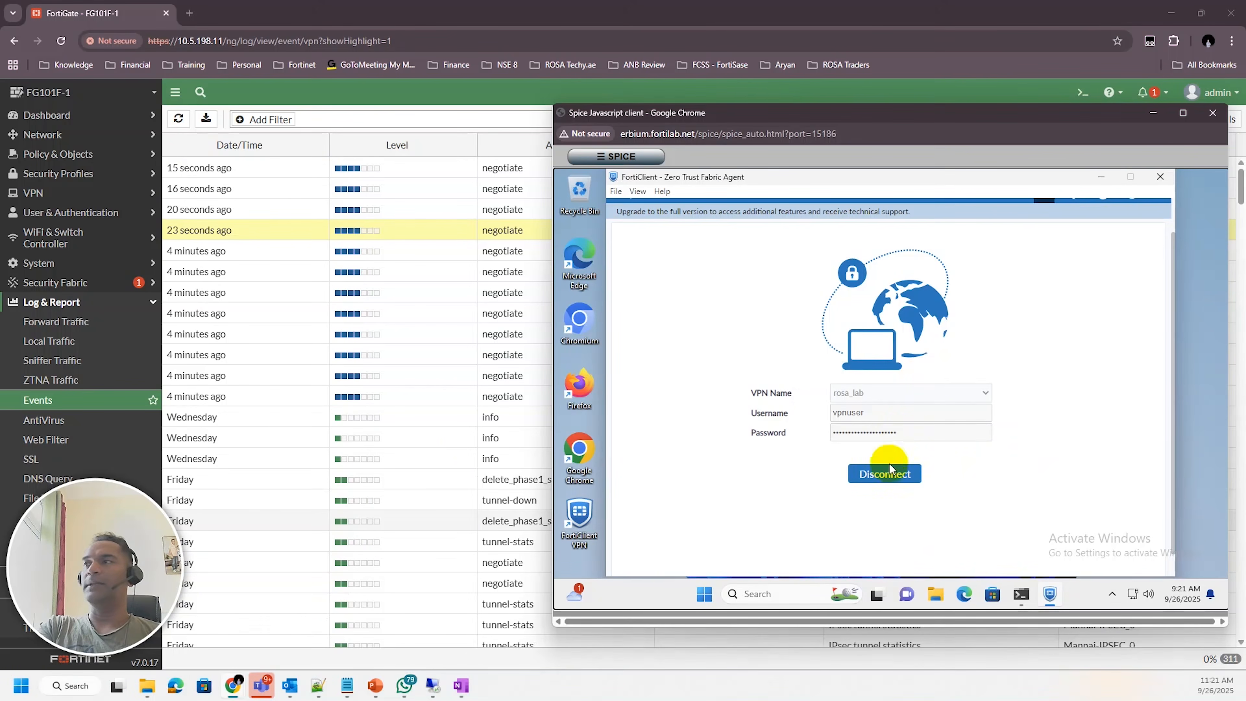
pyautogui.click(883, 473)
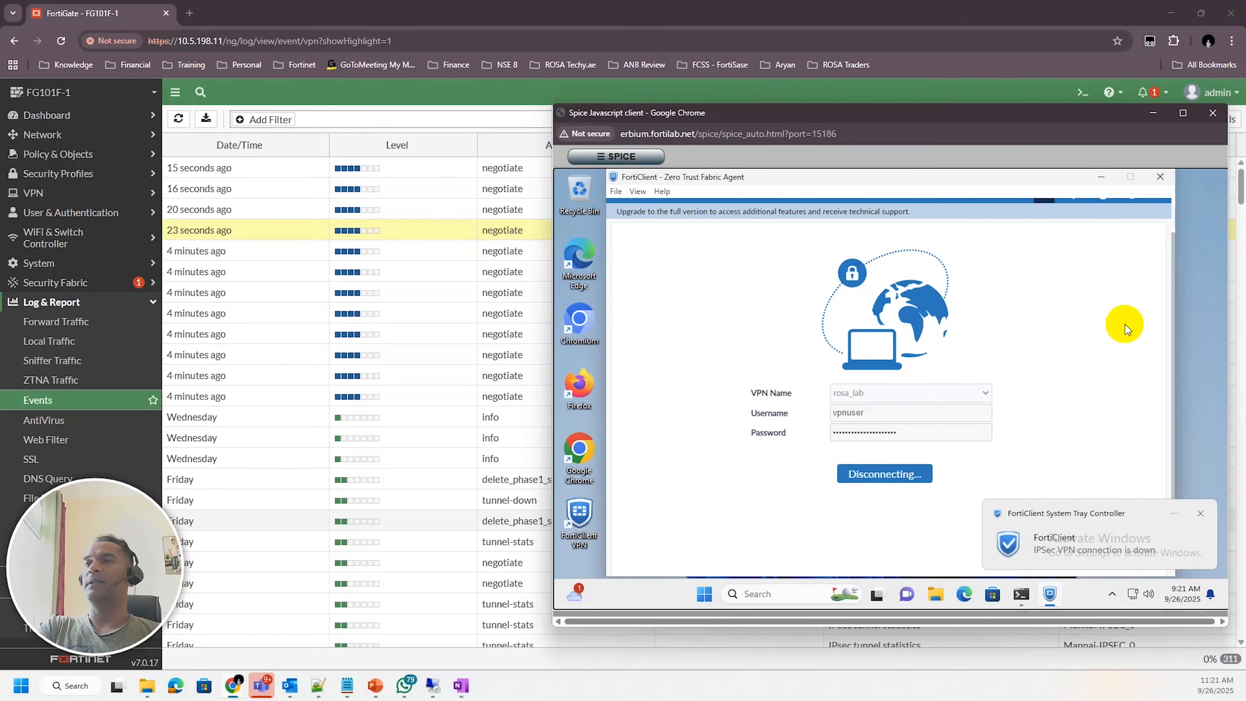
pyautogui.click(1162, 179)
pyautogui.click(1202, 513)
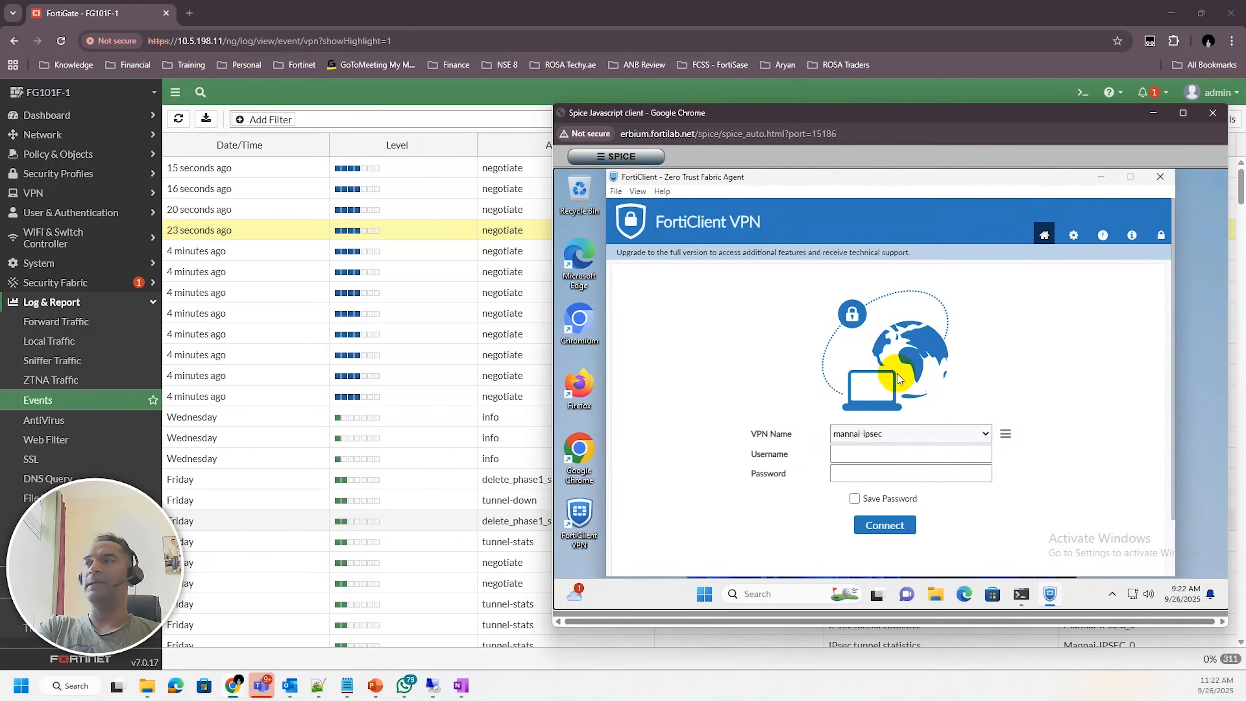
# Open the rosa_lab FortiClient connection for editing and examine its advanced VPN settings and phase 1 proposal
pyautogui.click(1005, 434)
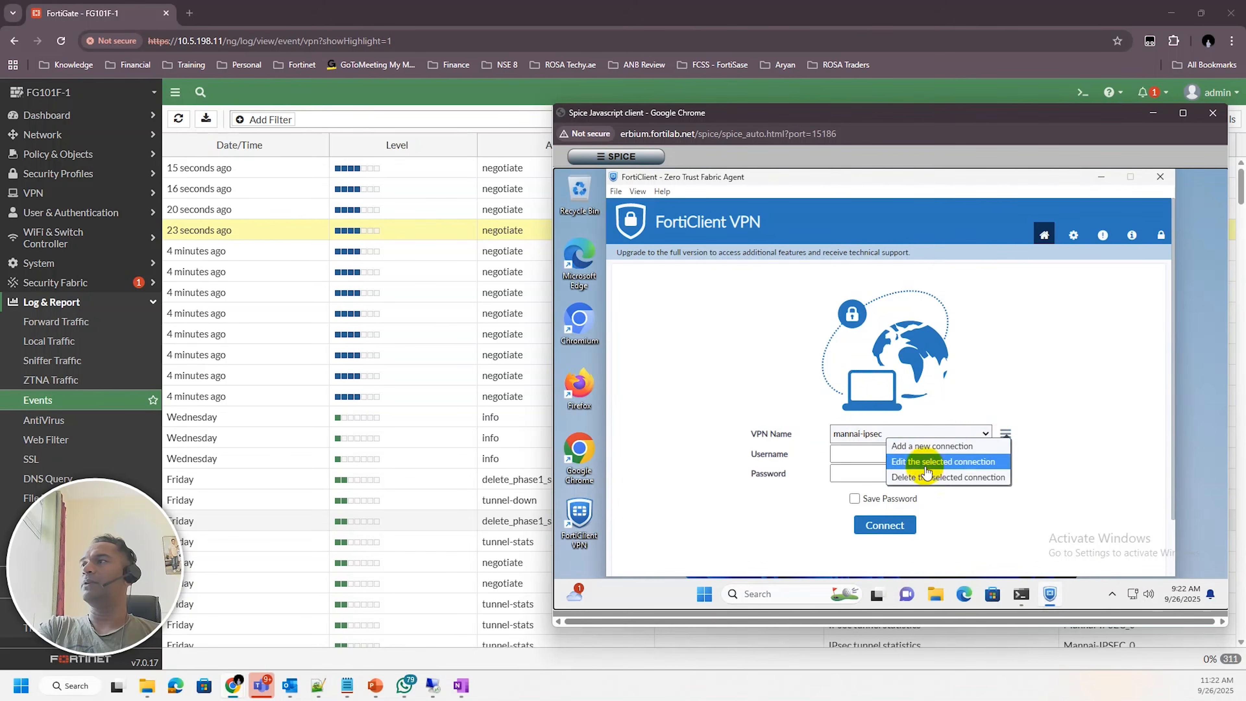
pyautogui.click(856, 442)
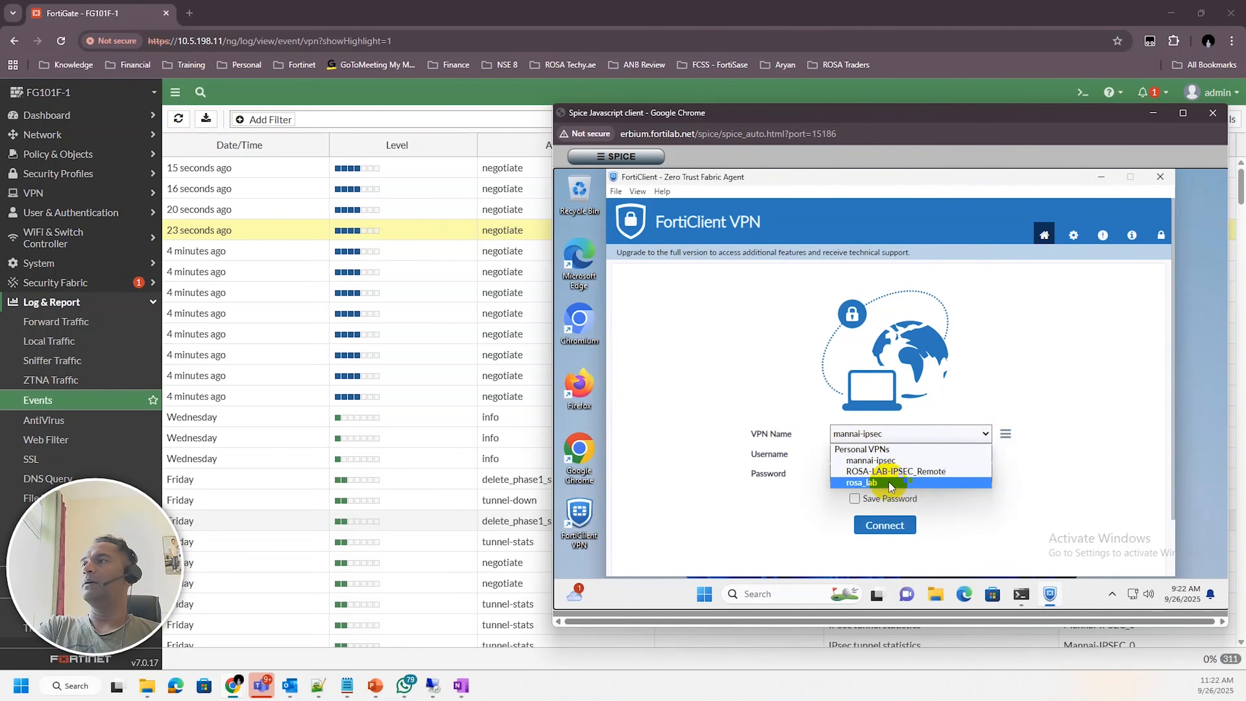
pyautogui.click(871, 484)
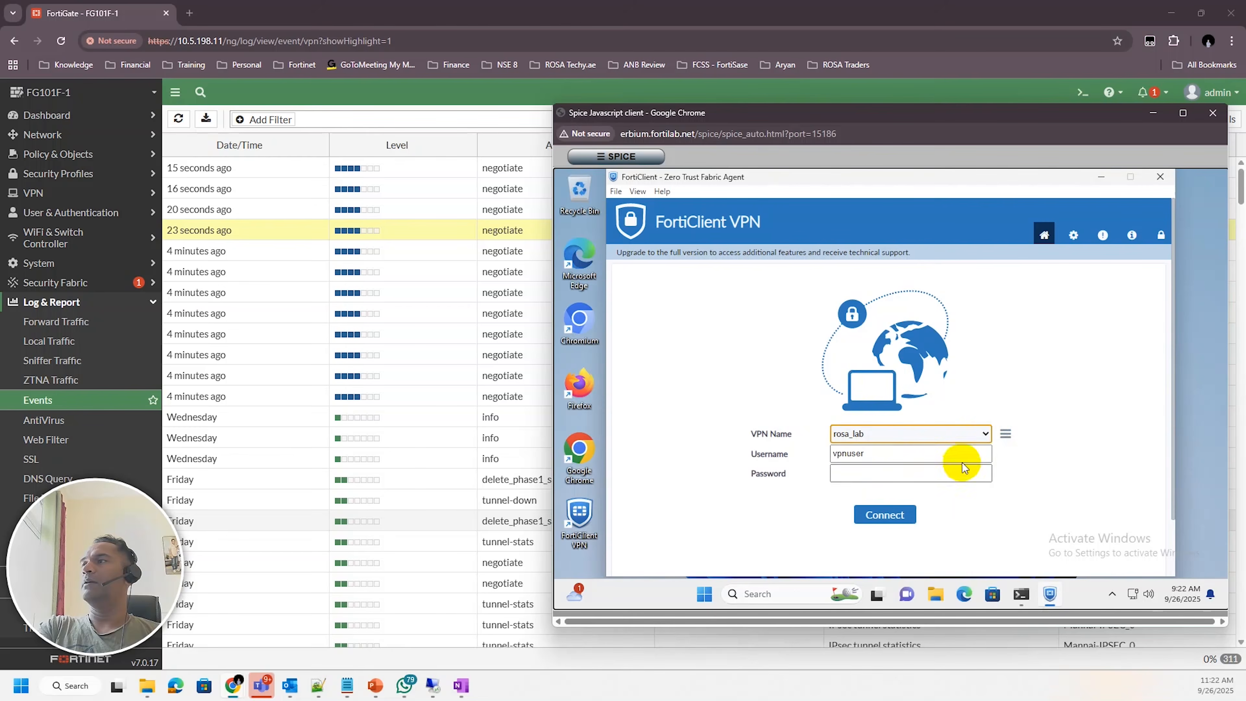
pyautogui.click(1007, 436)
pyautogui.click(911, 465)
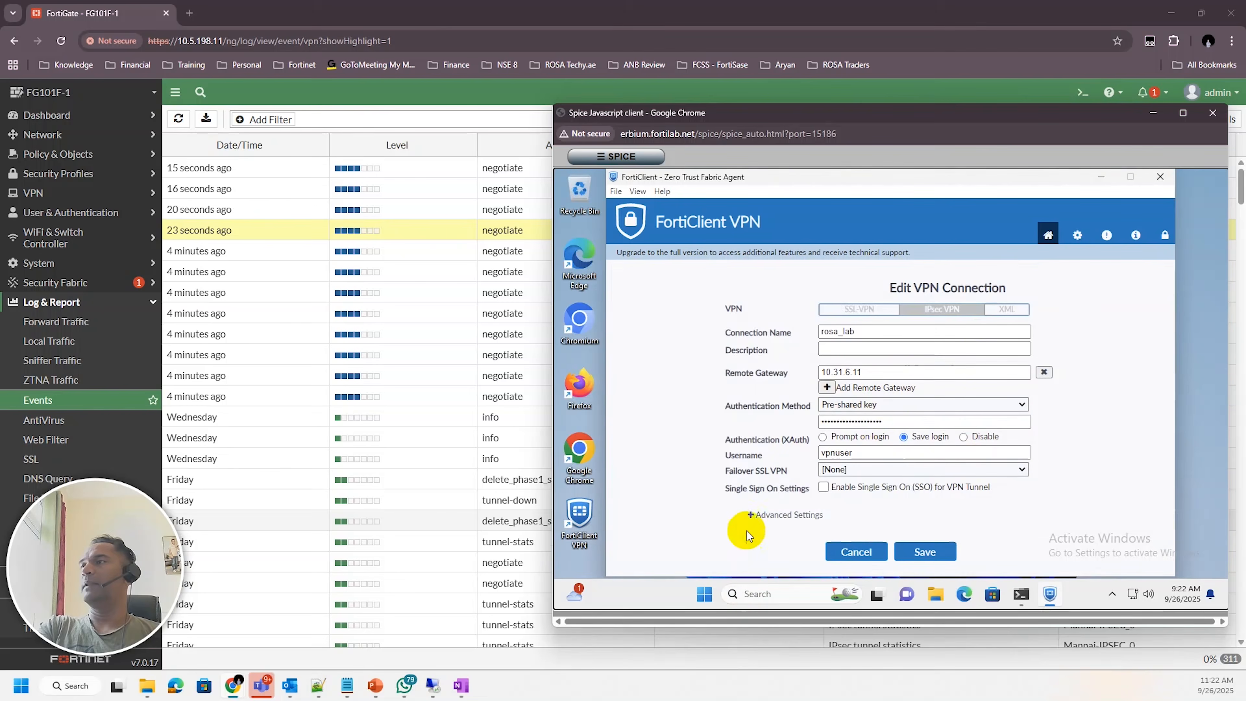
pyautogui.click(751, 517)
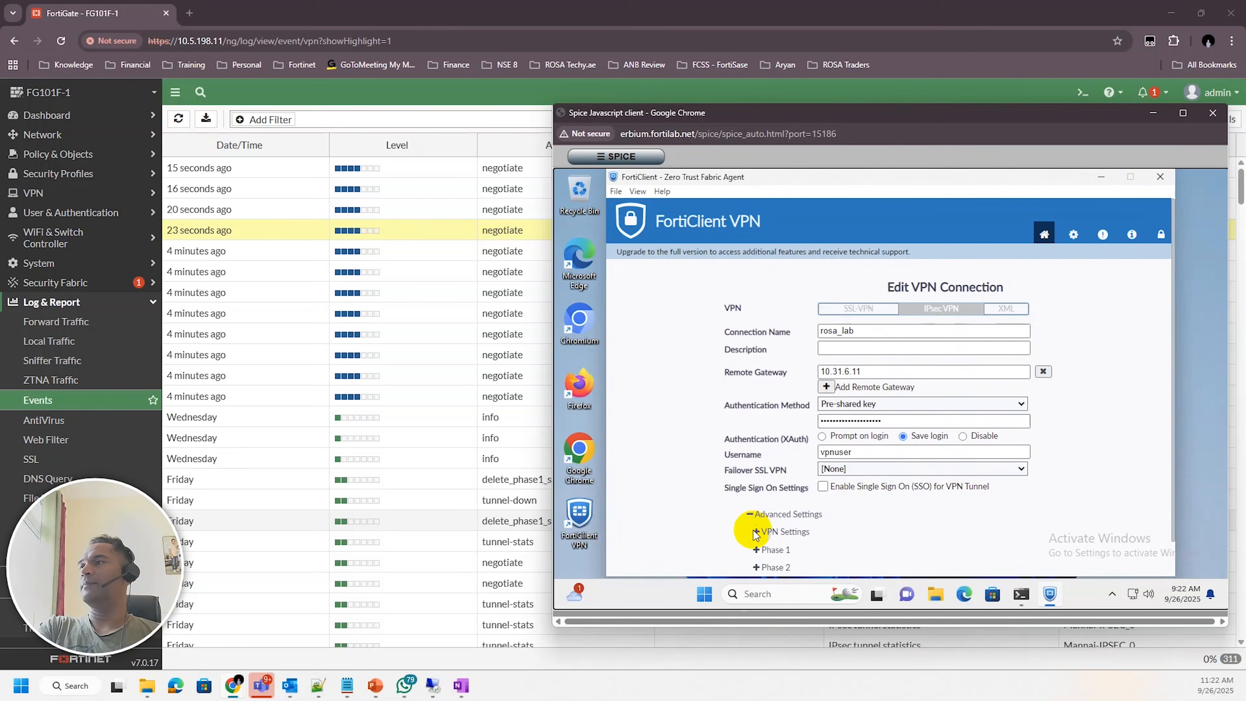
pyautogui.scroll(-2, 756, 529)
pyautogui.click(756, 494)
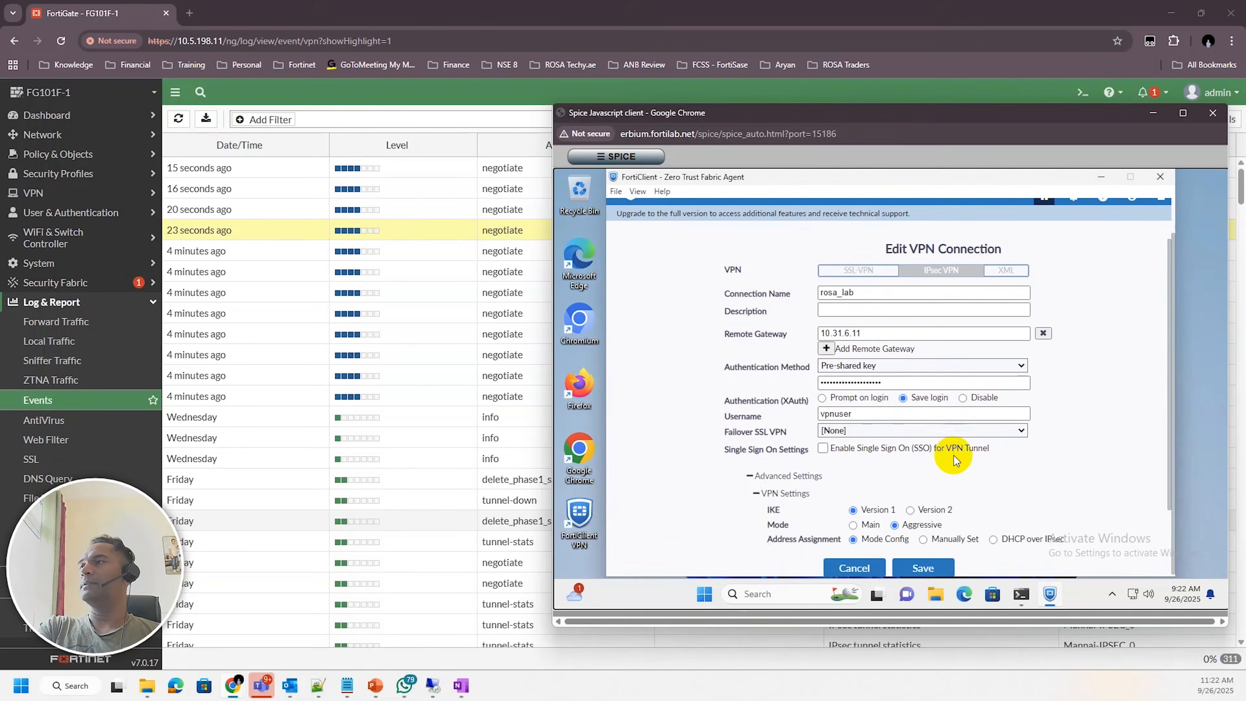
pyautogui.scroll(-2, 952, 463)
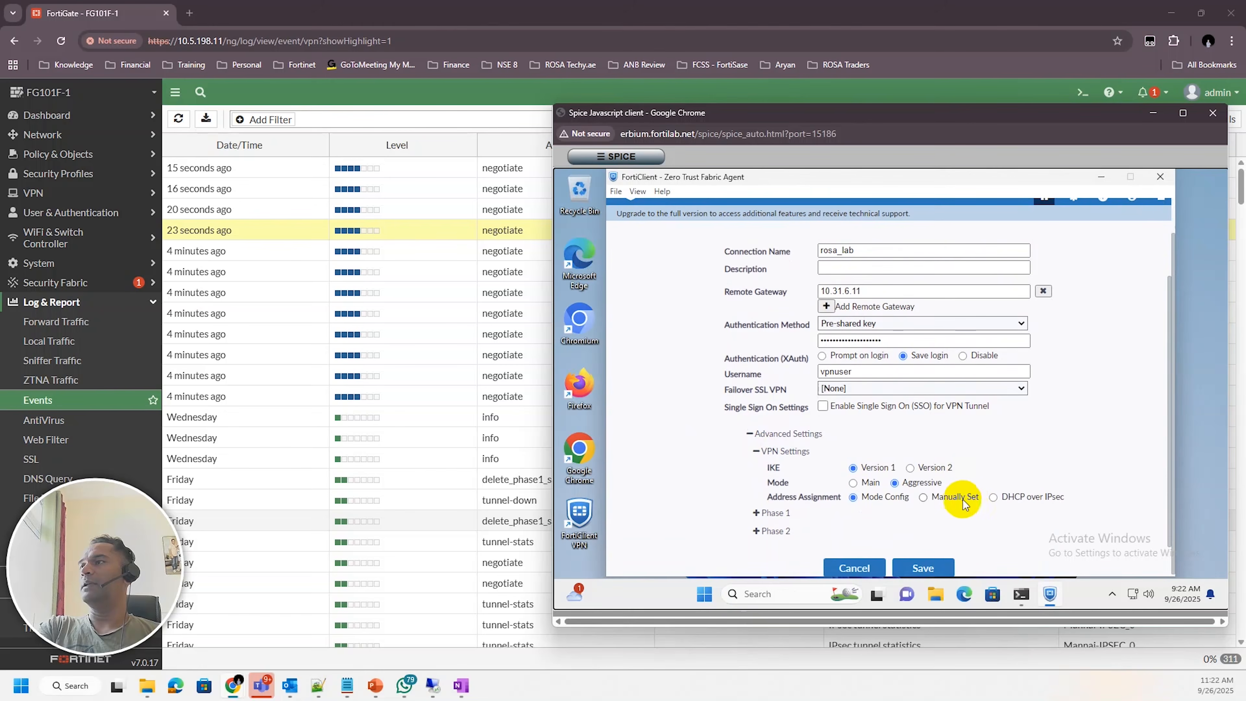
pyautogui.click(758, 516)
pyautogui.scroll(-6, 988, 472)
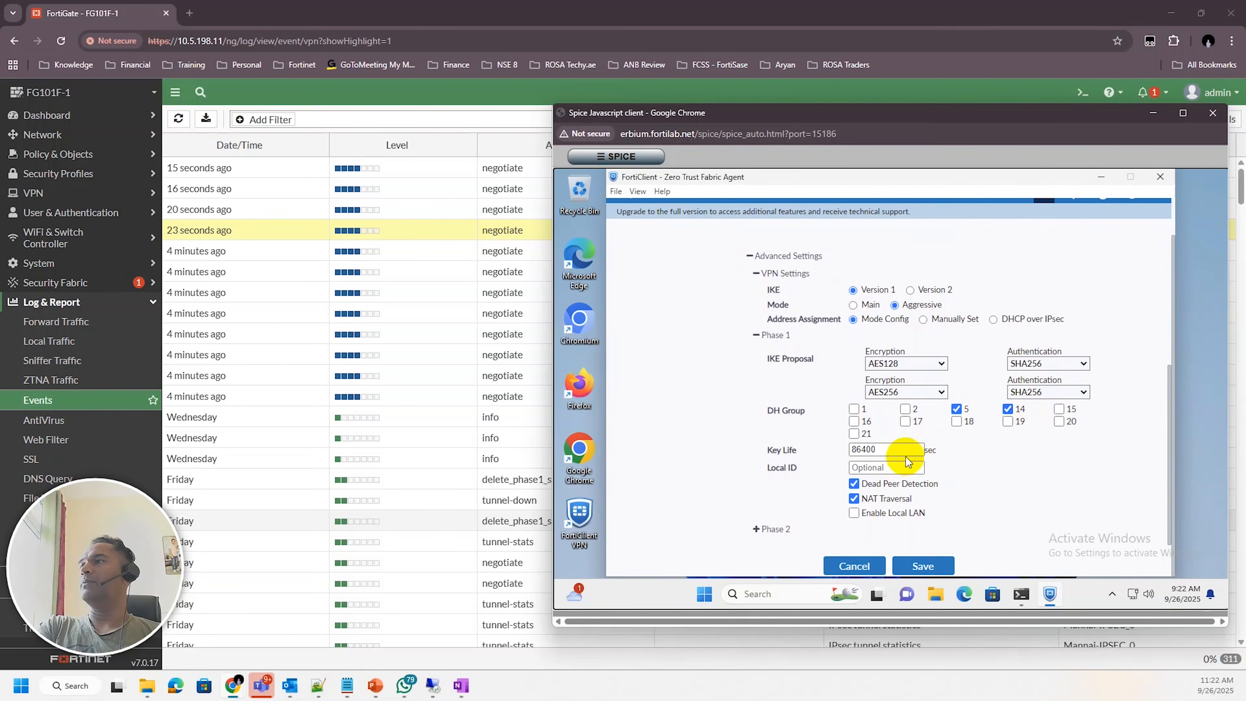
# Open the ROSA_LAB IPsec tunnel on the FortiGate and examine its phase 1 proposal alongside the FortiClient settings
pyautogui.click(91, 191)
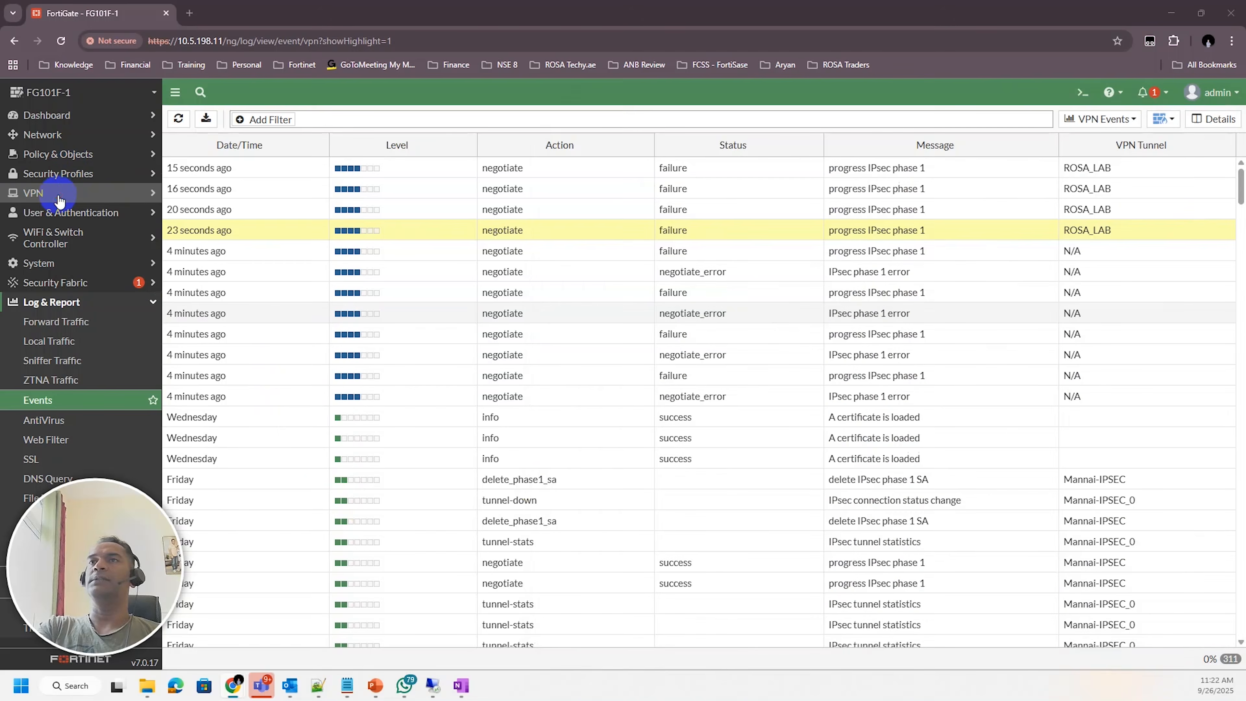
pyautogui.click(78, 233)
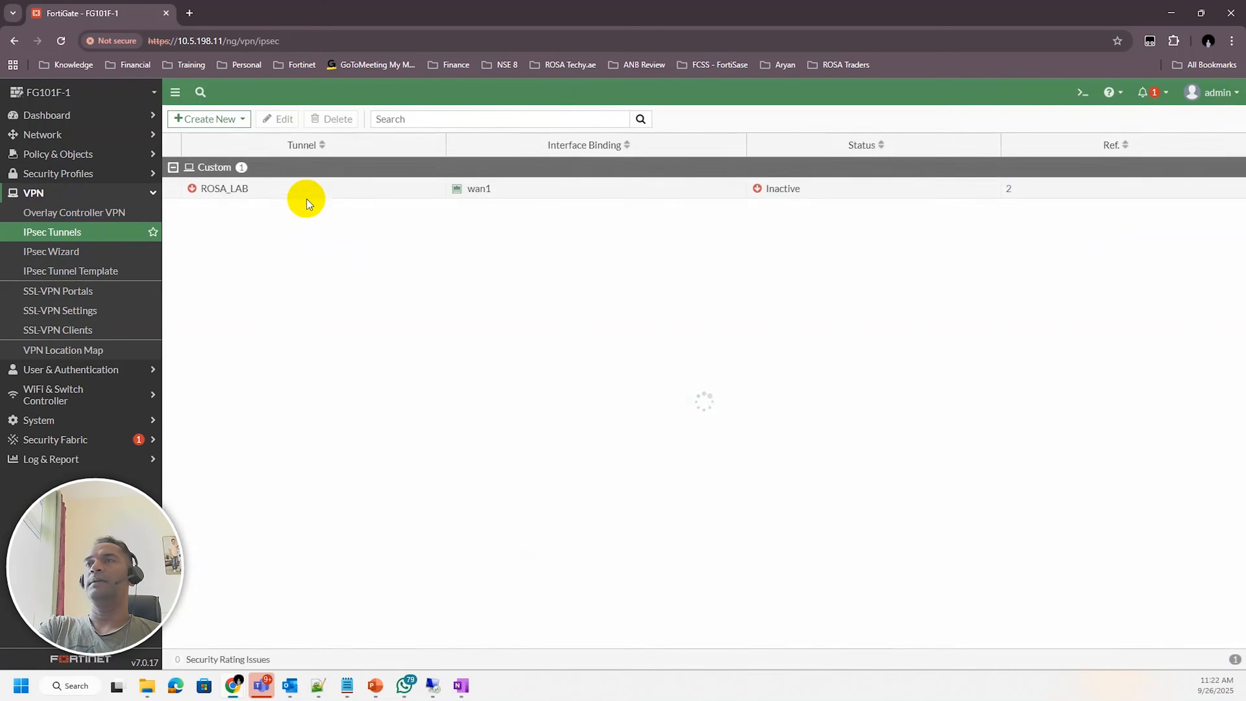
pyautogui.doubleClick(275, 188)
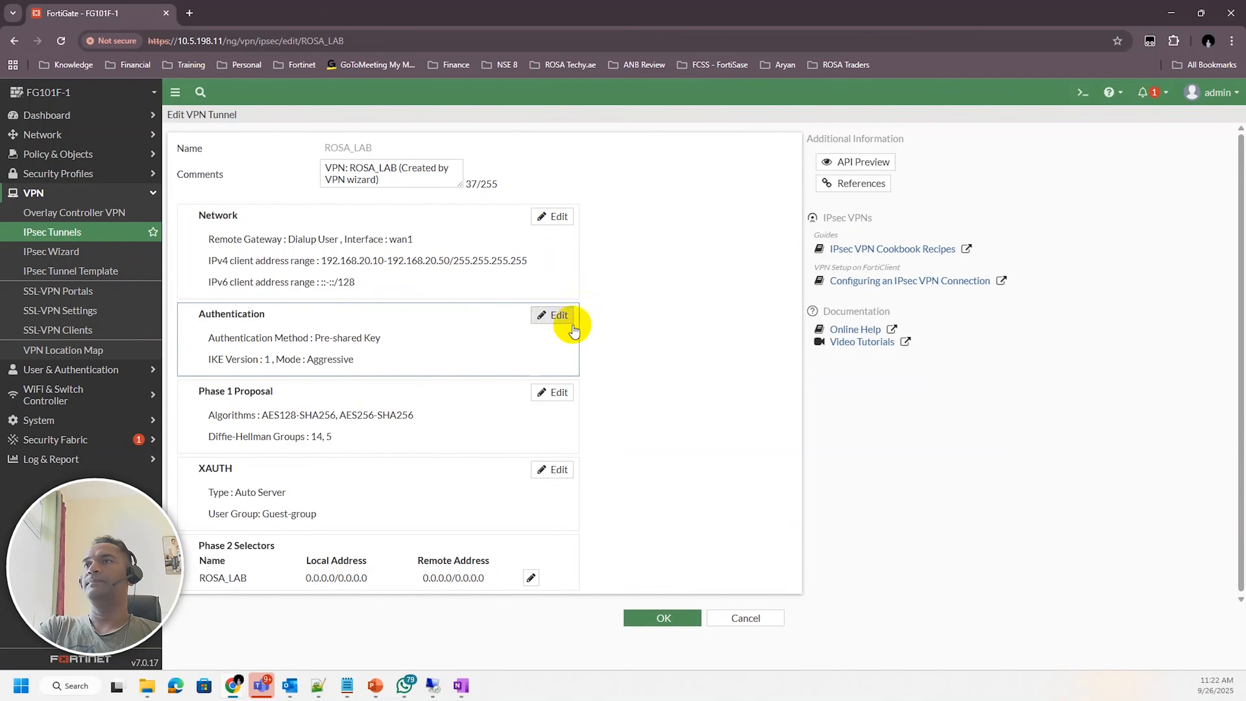
pyautogui.click(557, 395)
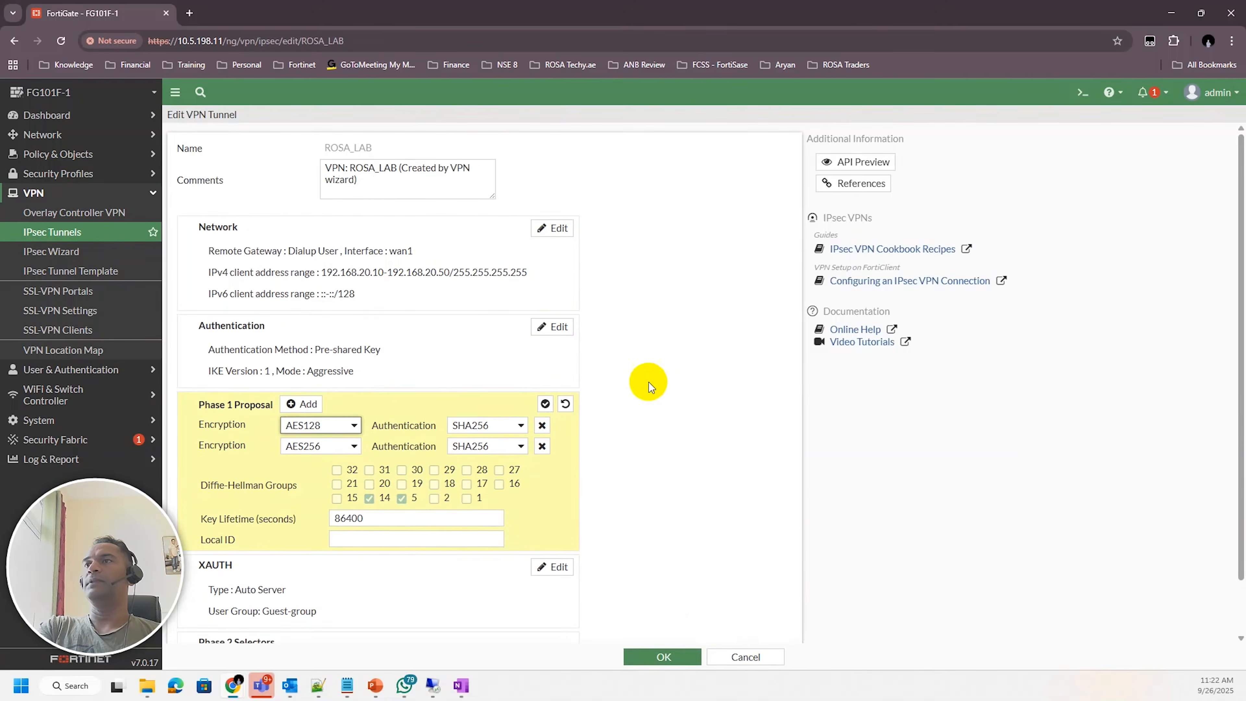
pyautogui.scroll(-1, 645, 381)
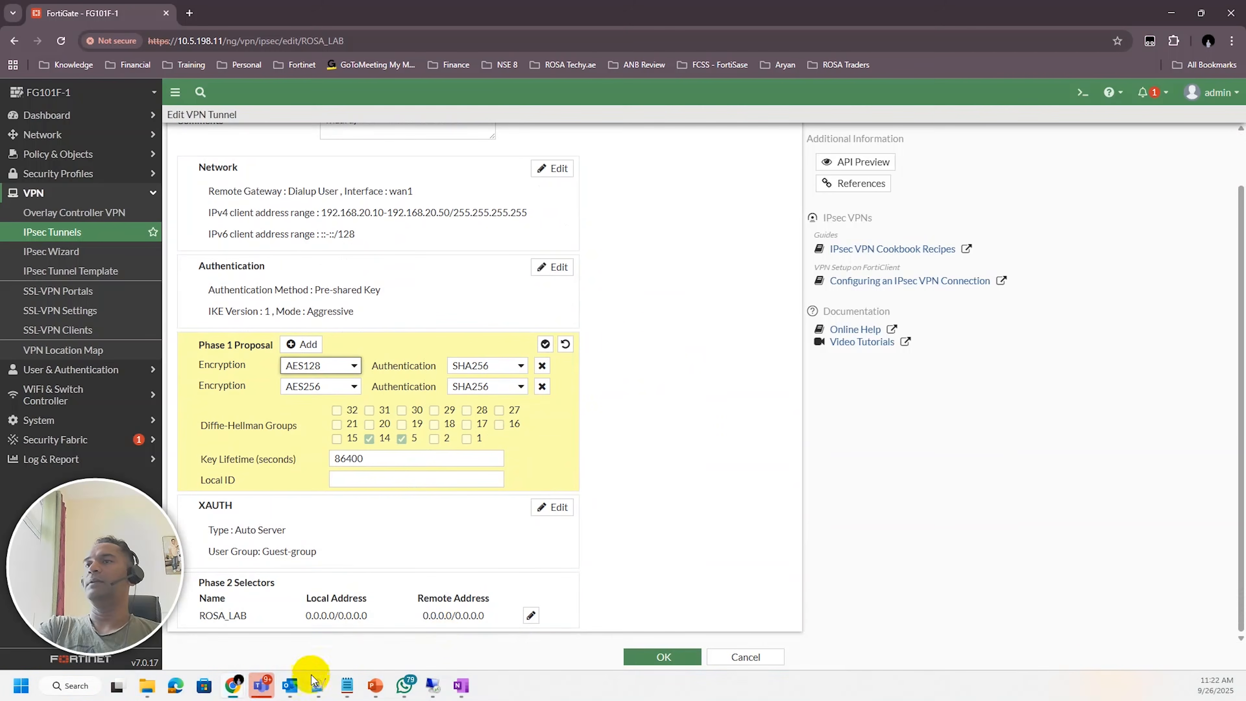
pyautogui.moveTo(233, 685)
pyautogui.click(147, 628)
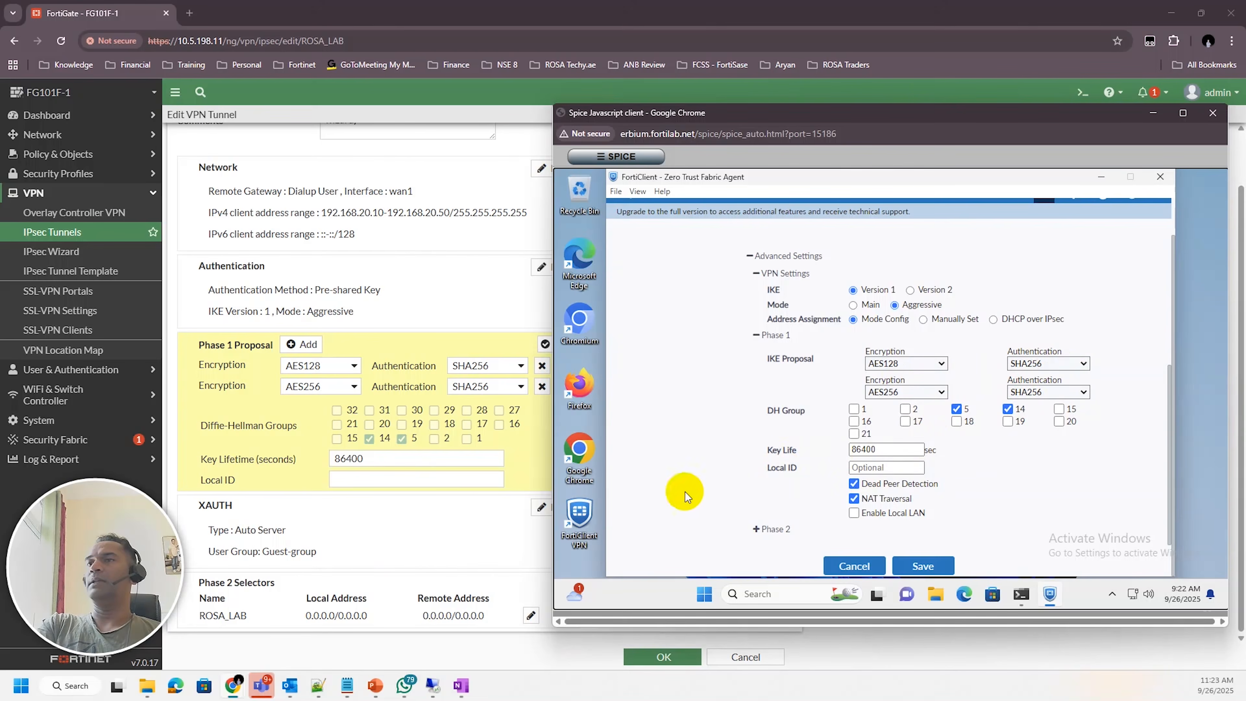
# Examine the ROSA_LAB tunnel's network settings, including the advanced options, and return to the FortiClient window
pyautogui.click(542, 168)
pyautogui.scroll(-4, 535, 373)
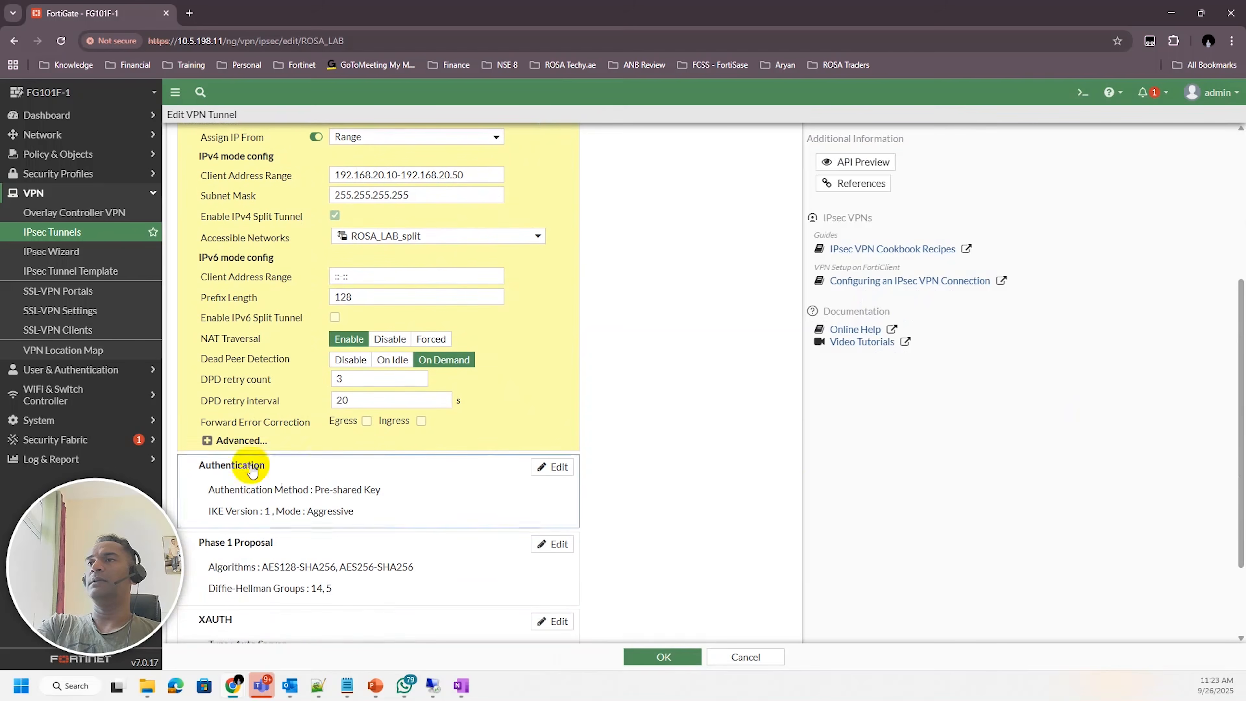
pyautogui.click(207, 440)
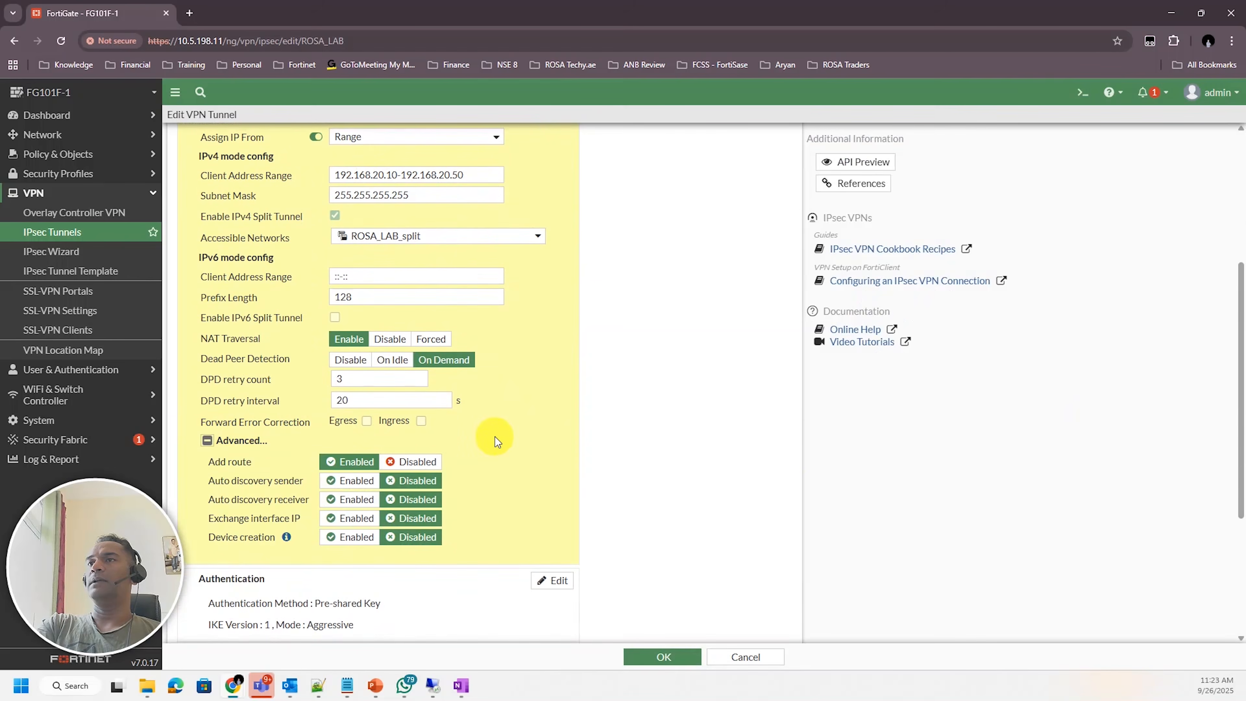
pyautogui.scroll(1, 495, 436)
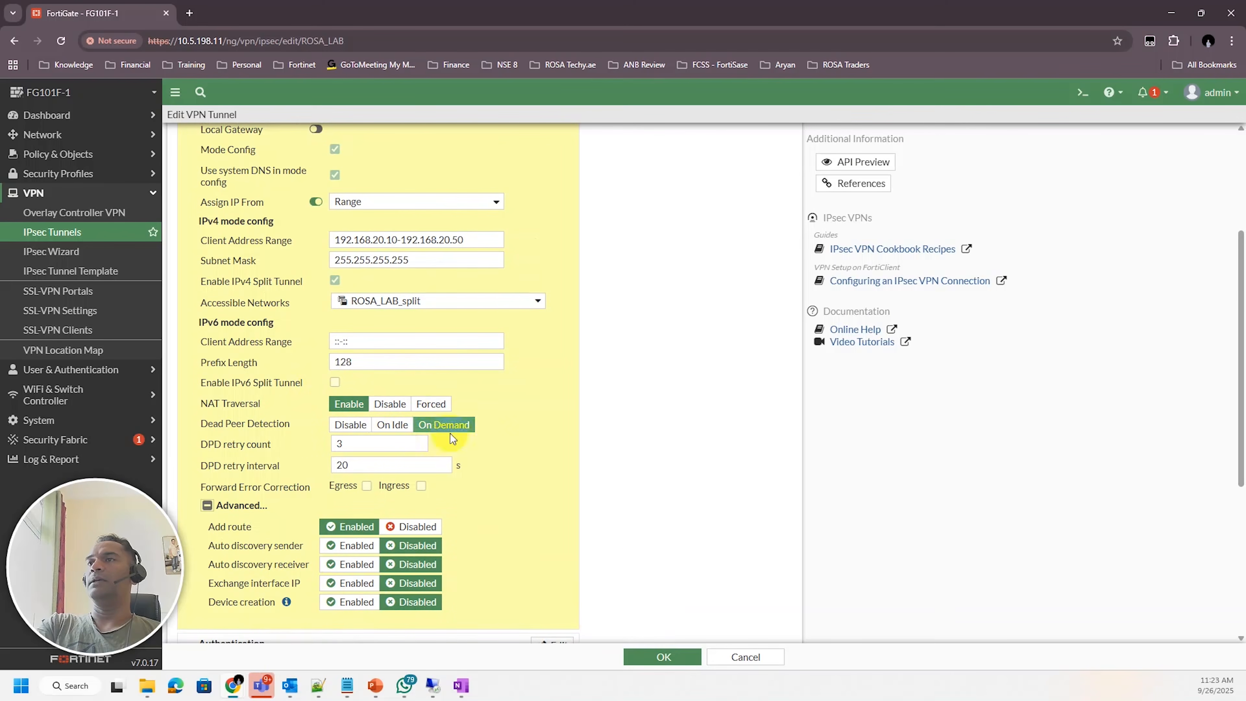
pyautogui.moveTo(233, 687)
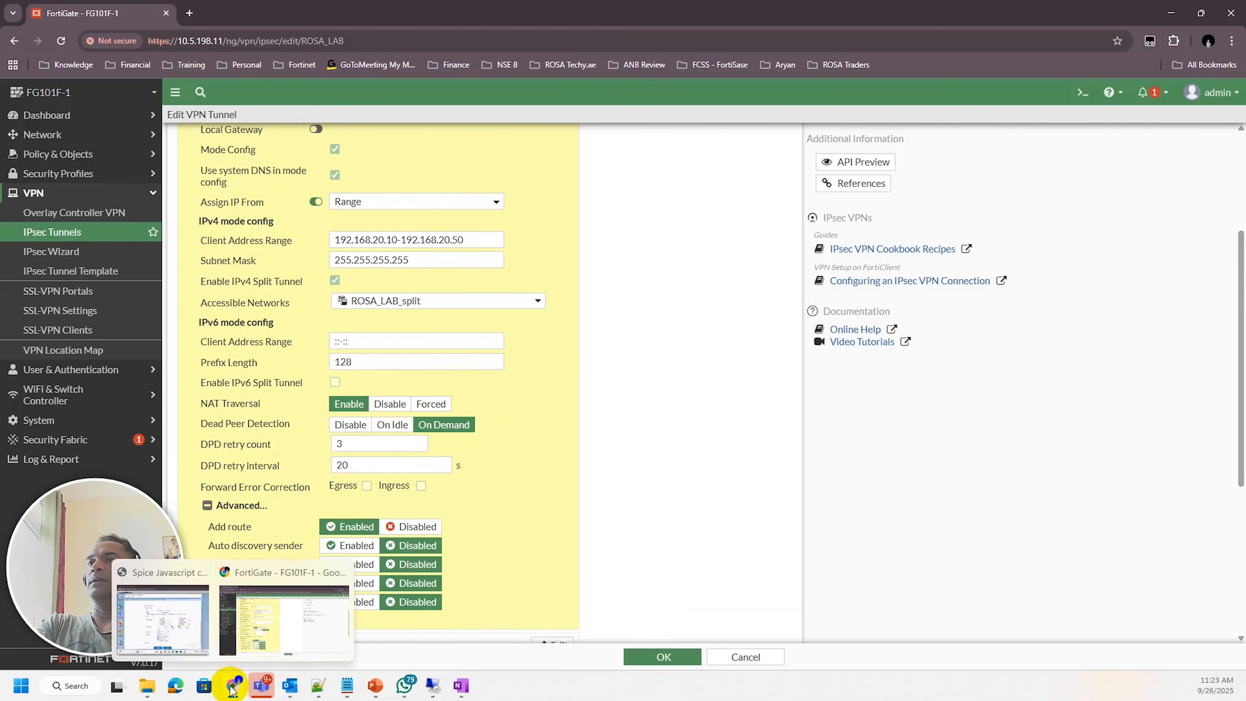
pyautogui.click(160, 623)
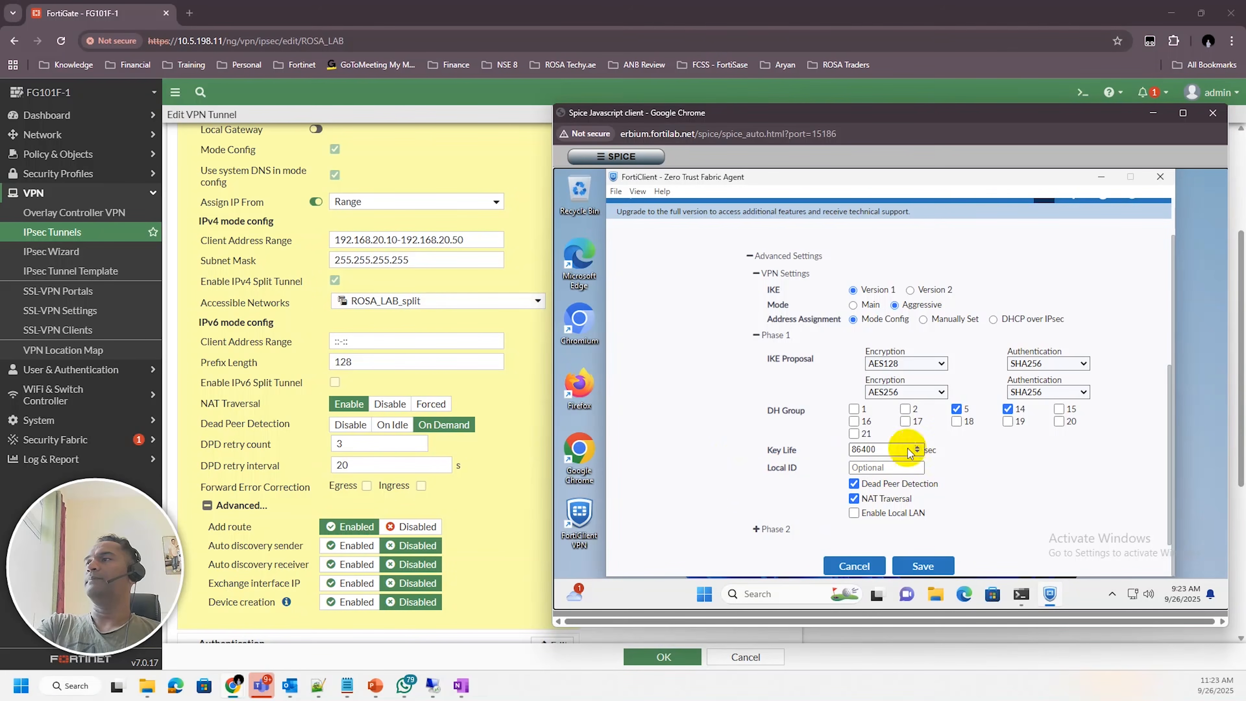
# Compare the FortiClient phase 2 proposal with the ROSA_LAB phase 2 selector's advanced proposal on the FortiGate
pyautogui.click(756, 530)
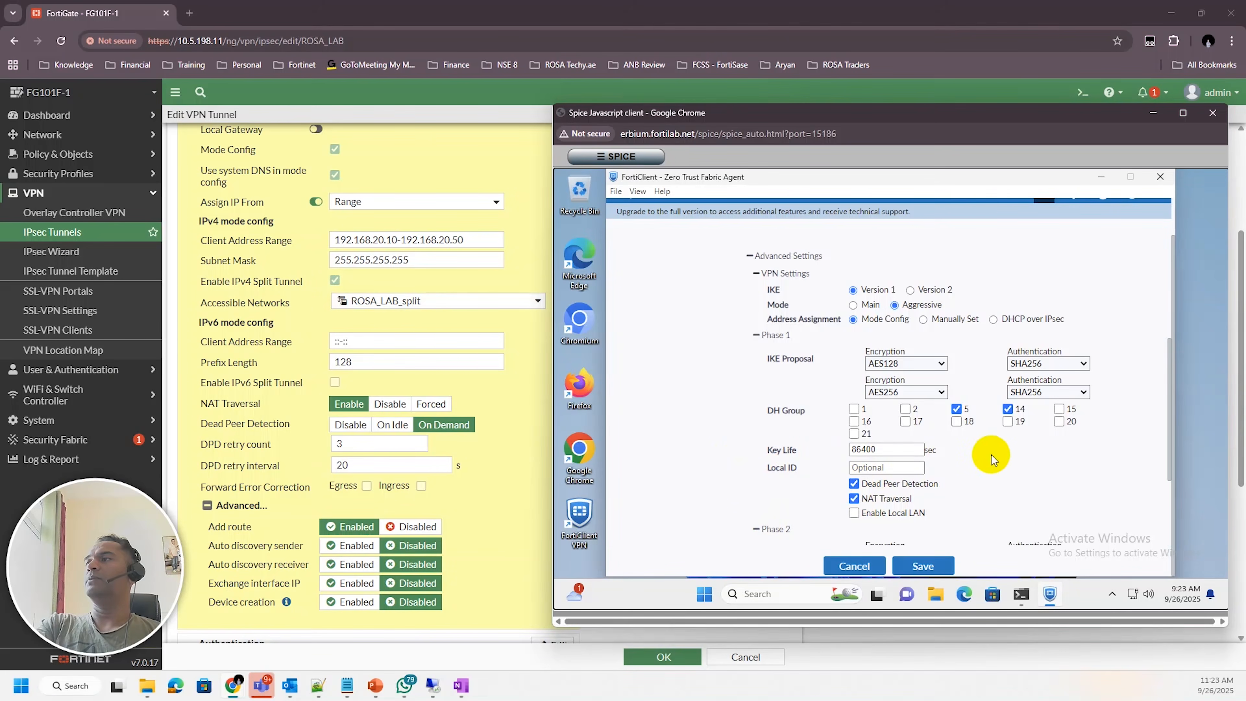
pyautogui.scroll(-3, 990, 454)
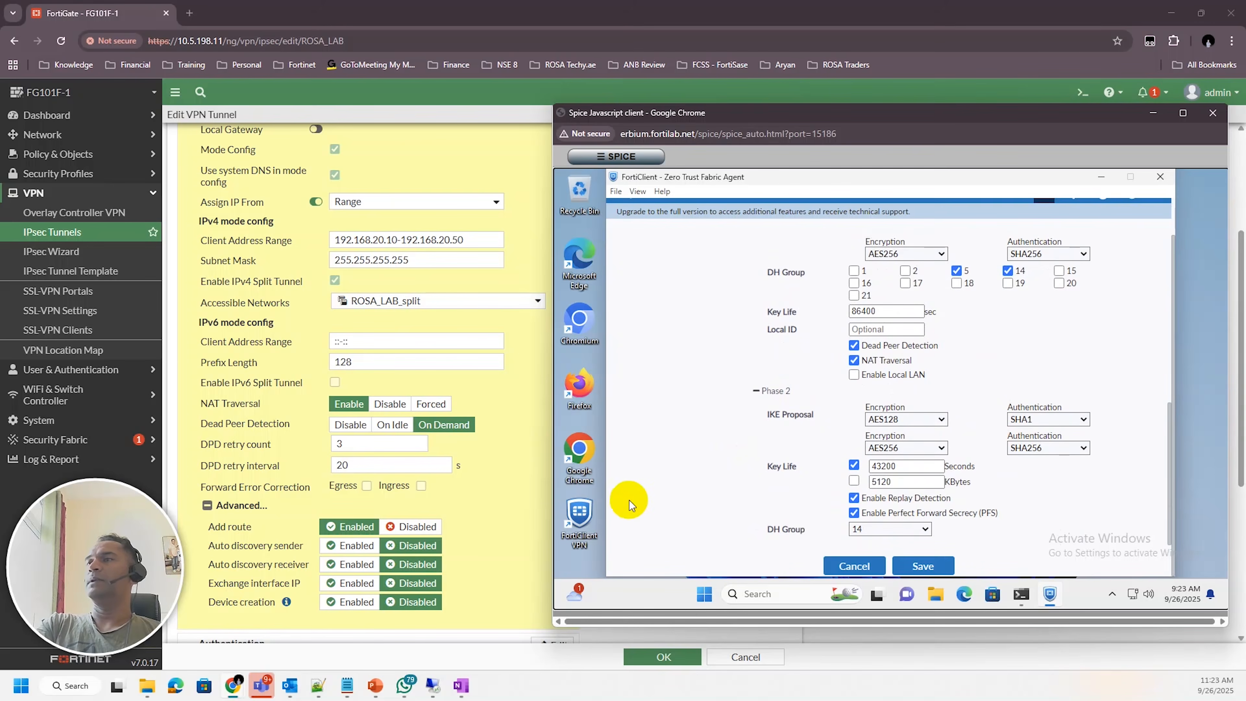
pyautogui.click(515, 510)
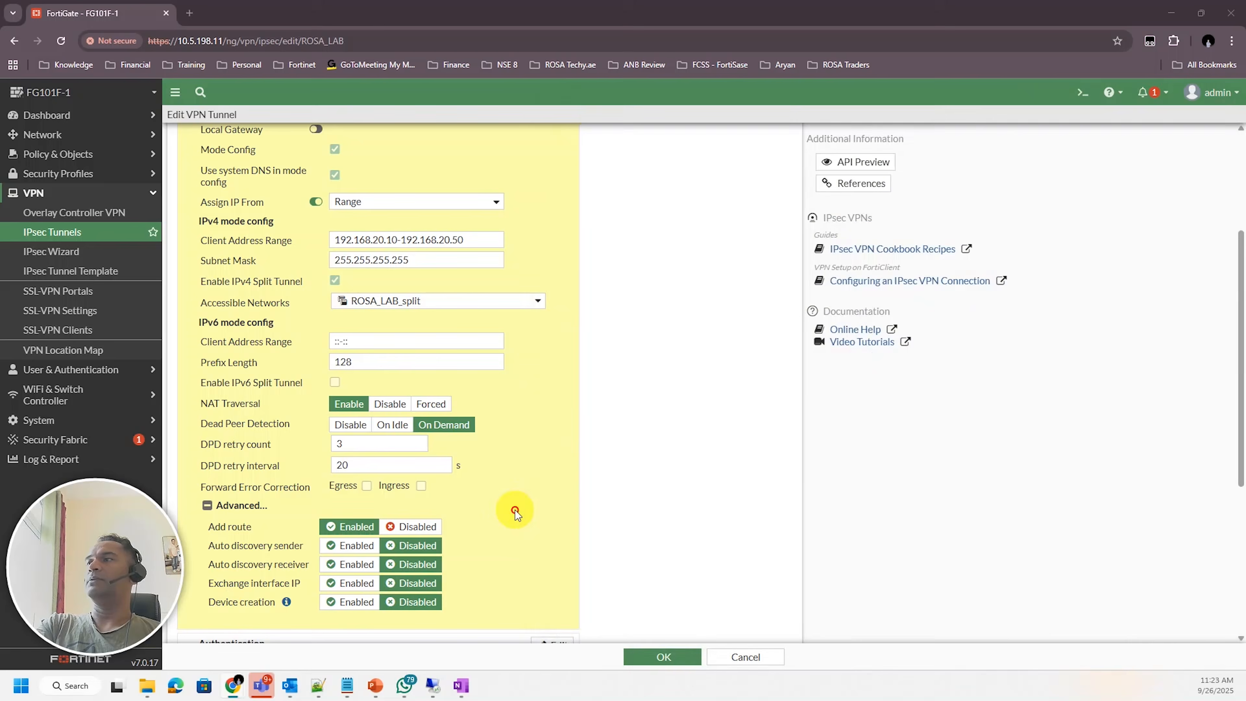
pyautogui.scroll(3, 550, 419)
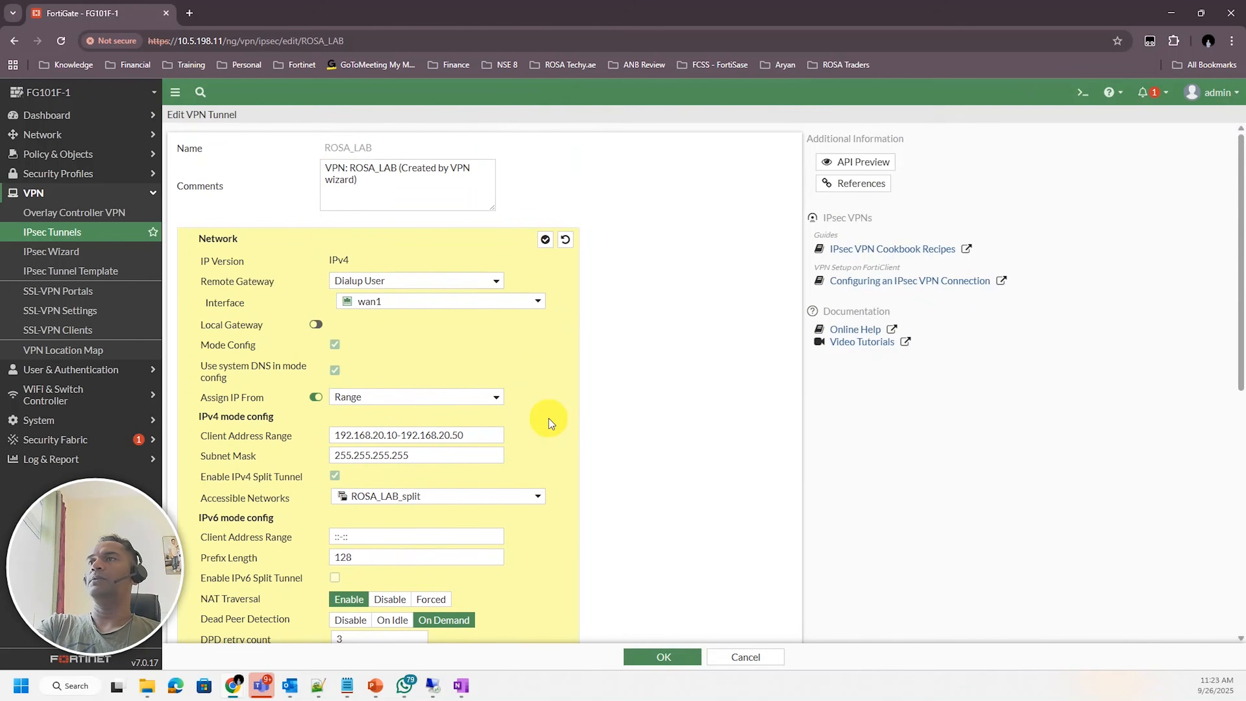
pyautogui.scroll(-7, 544, 417)
pyautogui.scroll(-1, 542, 418)
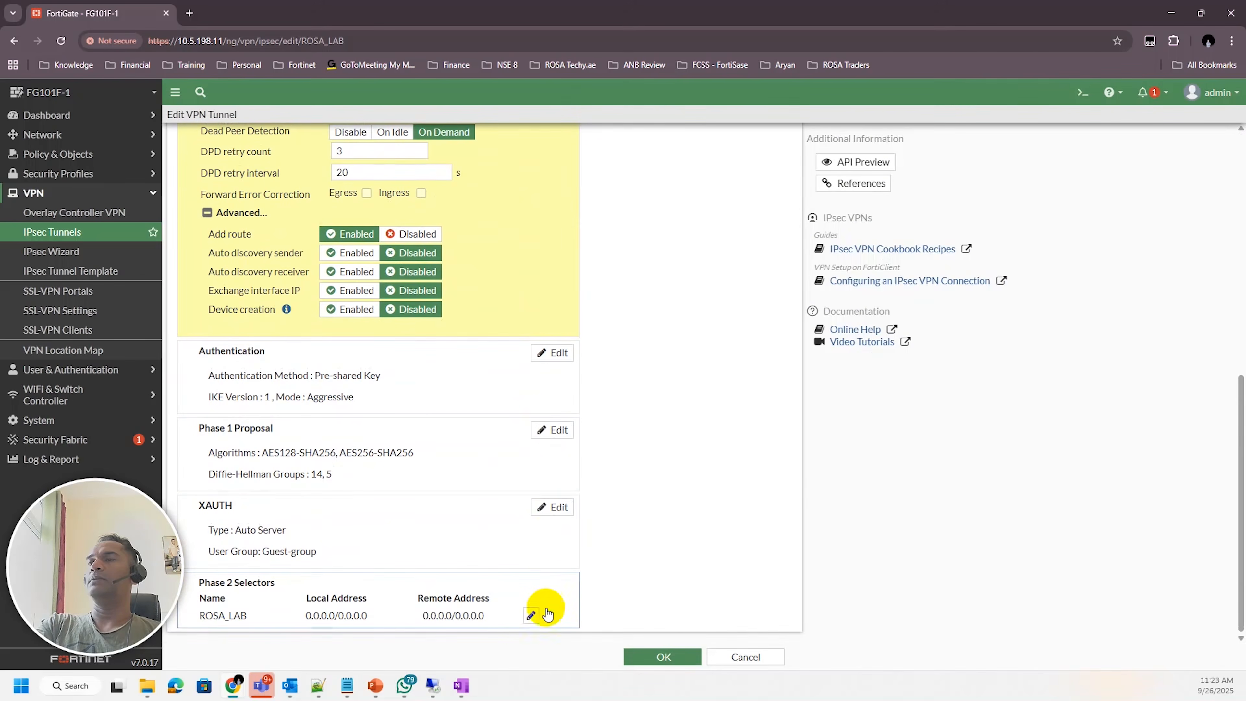
pyautogui.click(531, 616)
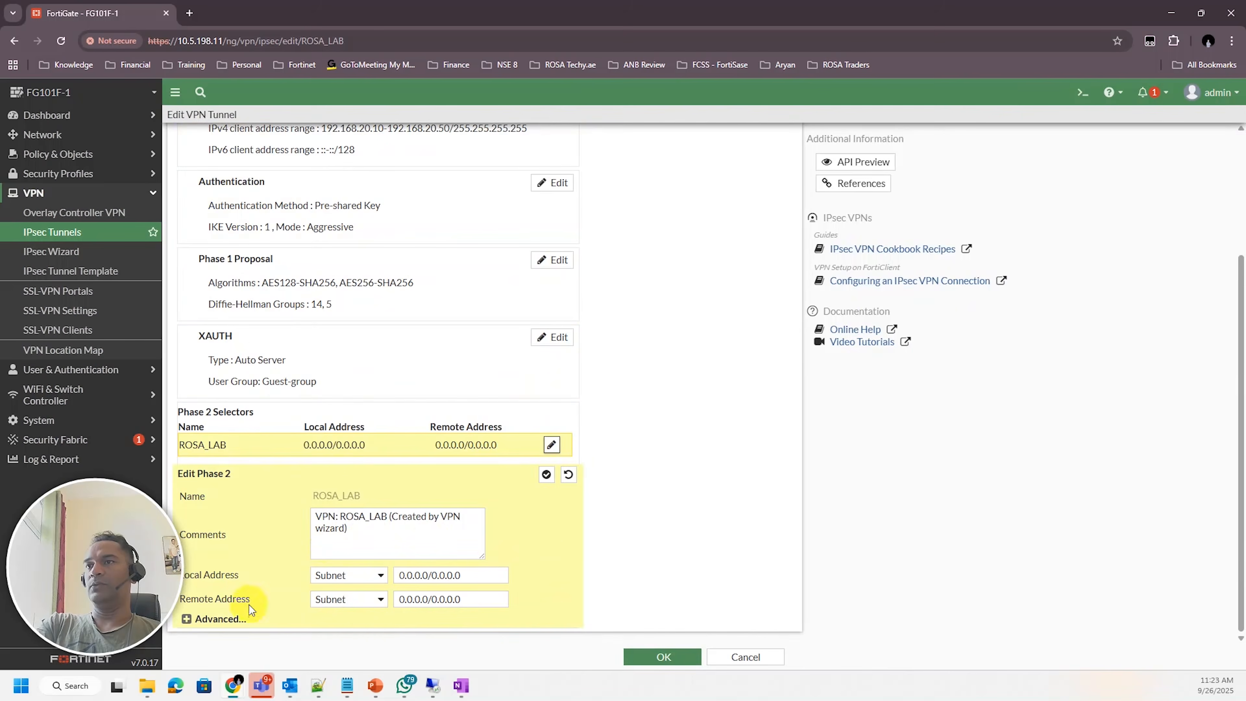
pyautogui.click(186, 620)
pyautogui.scroll(-5, 705, 493)
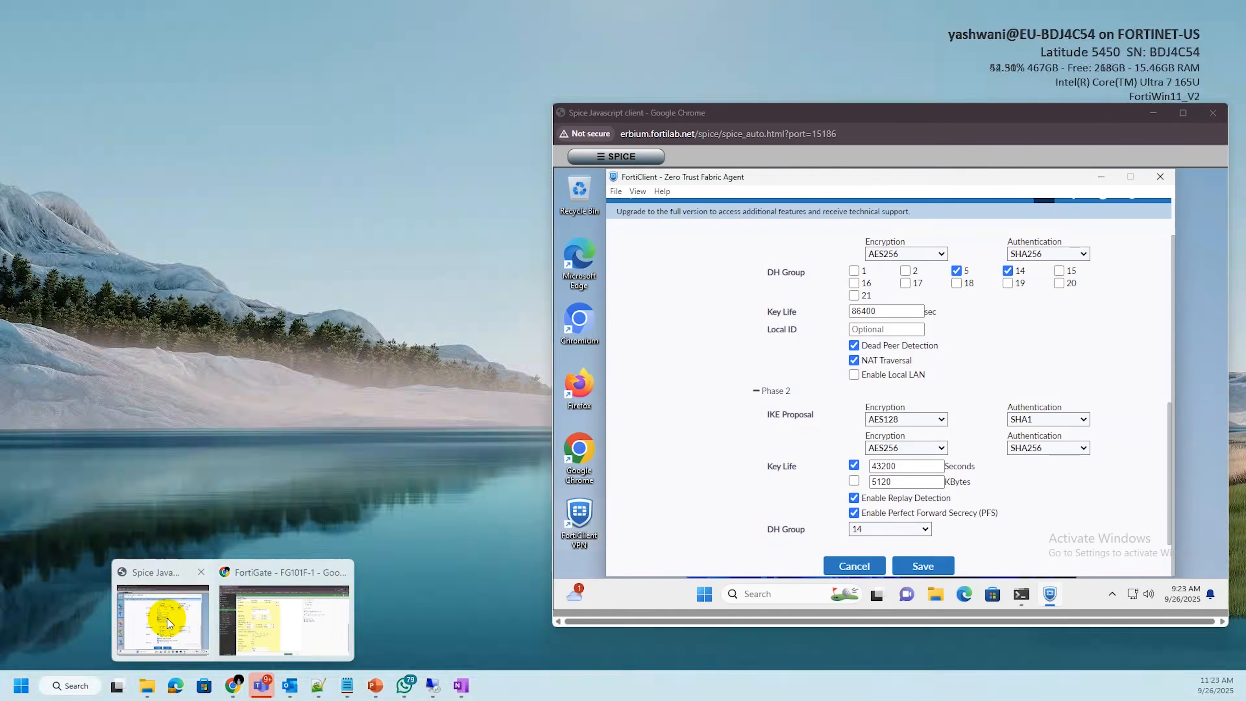
pyautogui.click(167, 619)
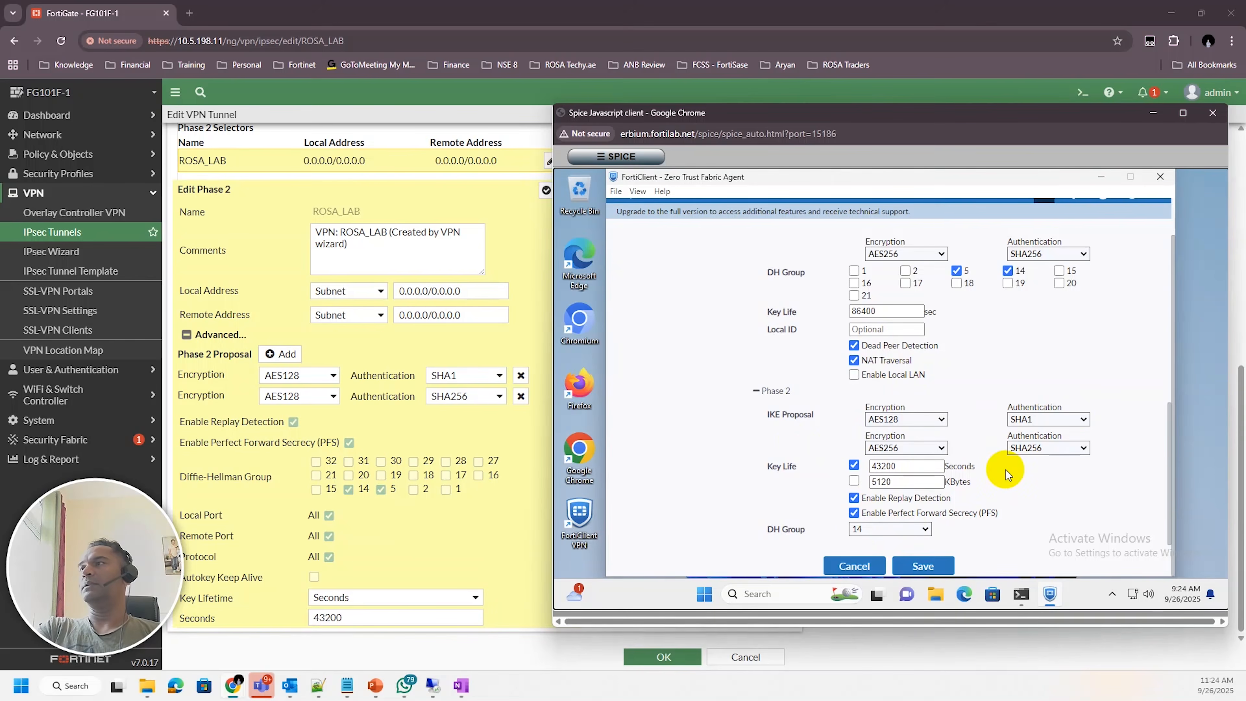
# Review both sides' phase 1 and phase 2 settings, then close the FortiClient connection editor without saving
pyautogui.scroll(5, 1010, 471)
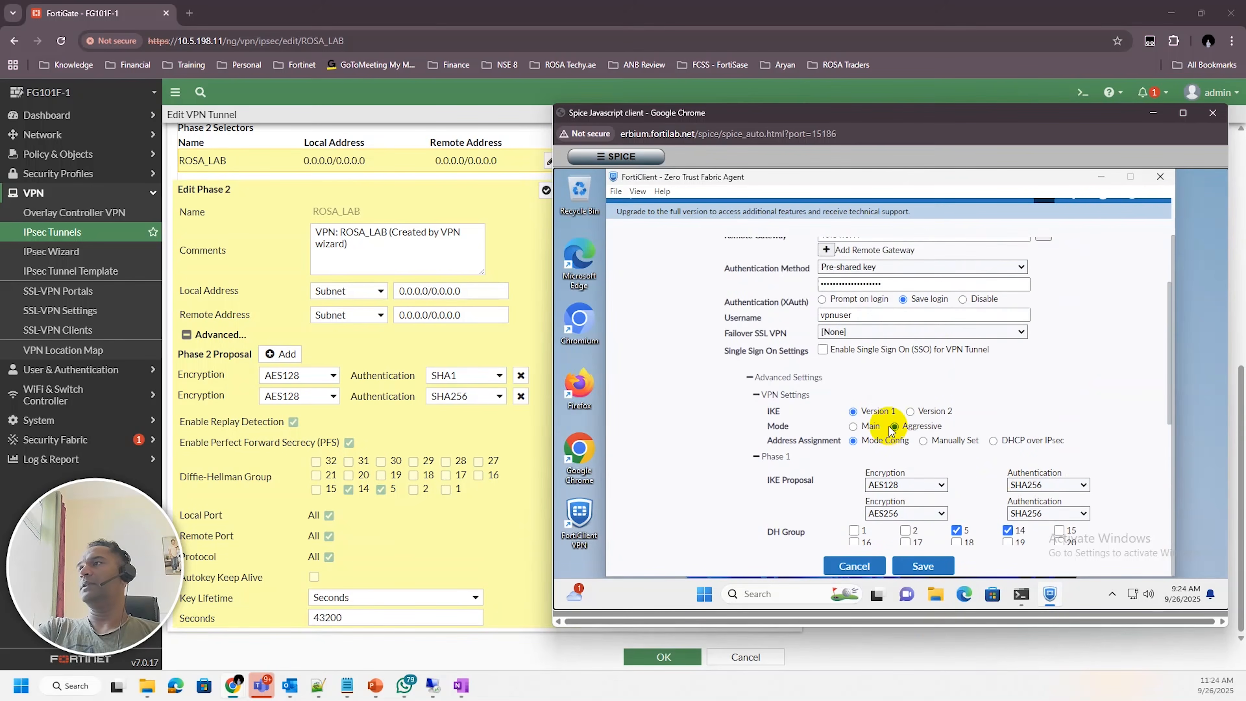
pyautogui.scroll(6, 531, 493)
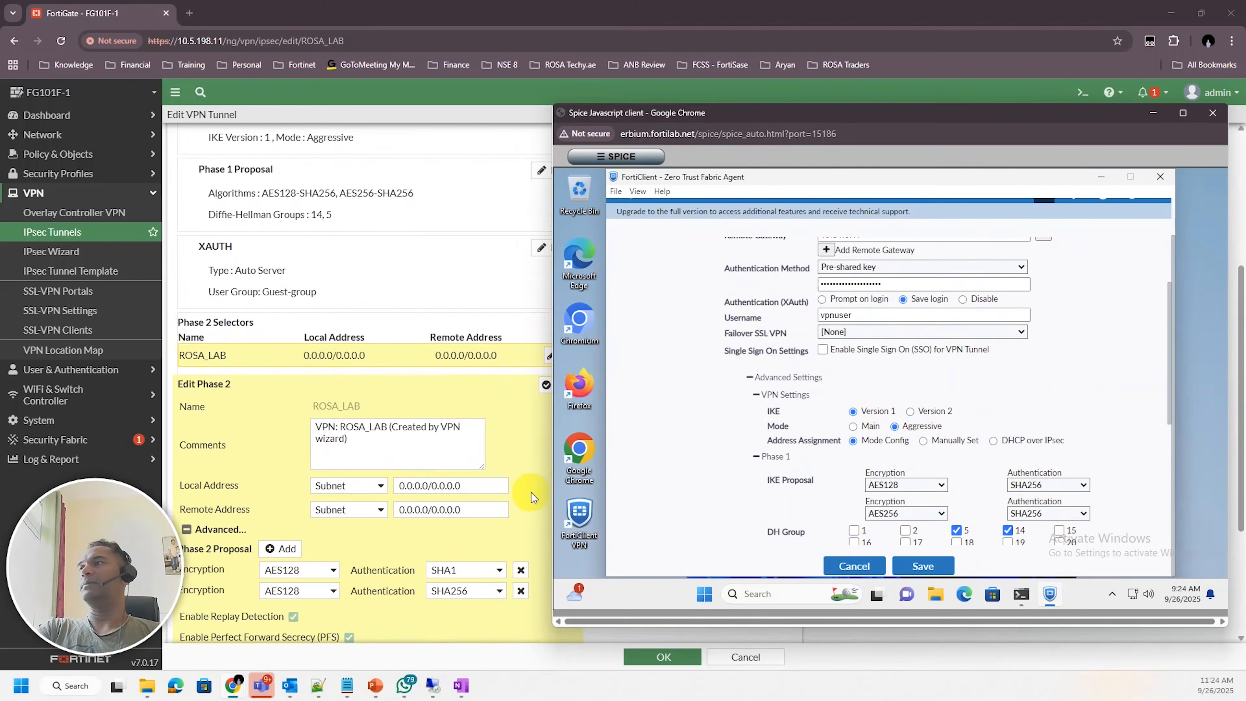
pyautogui.scroll(3, 532, 496)
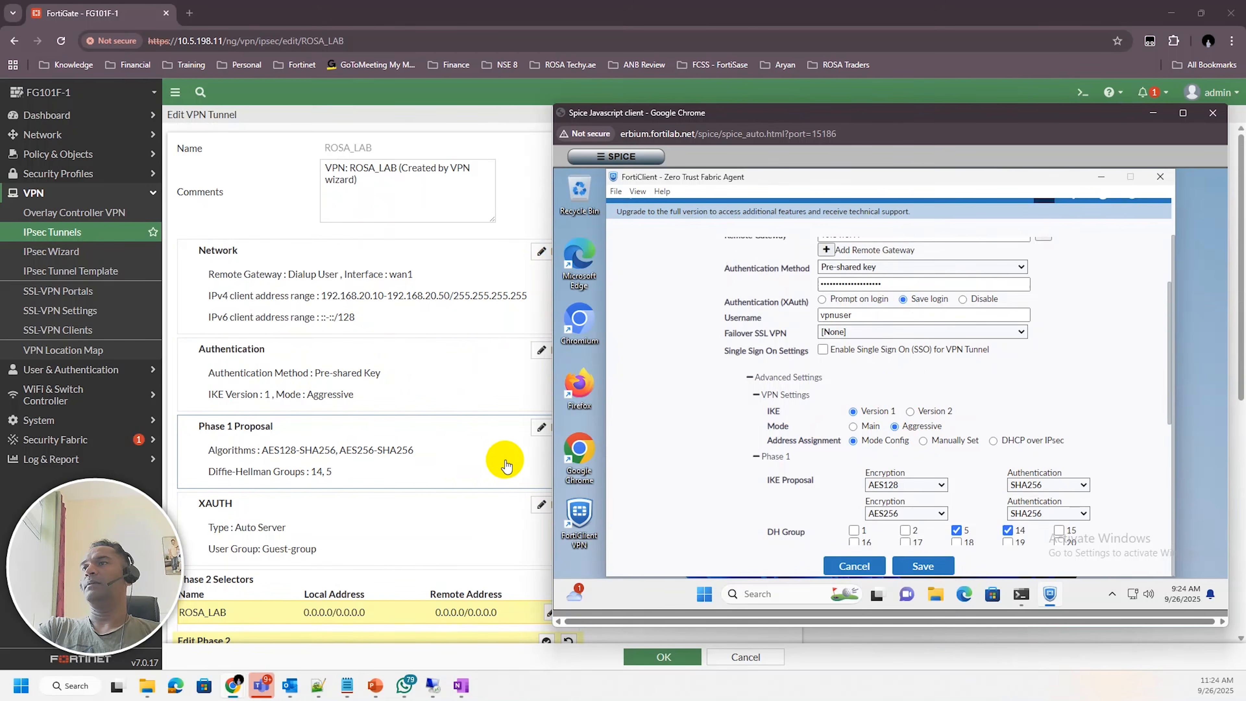
pyautogui.scroll(-5, 1014, 415)
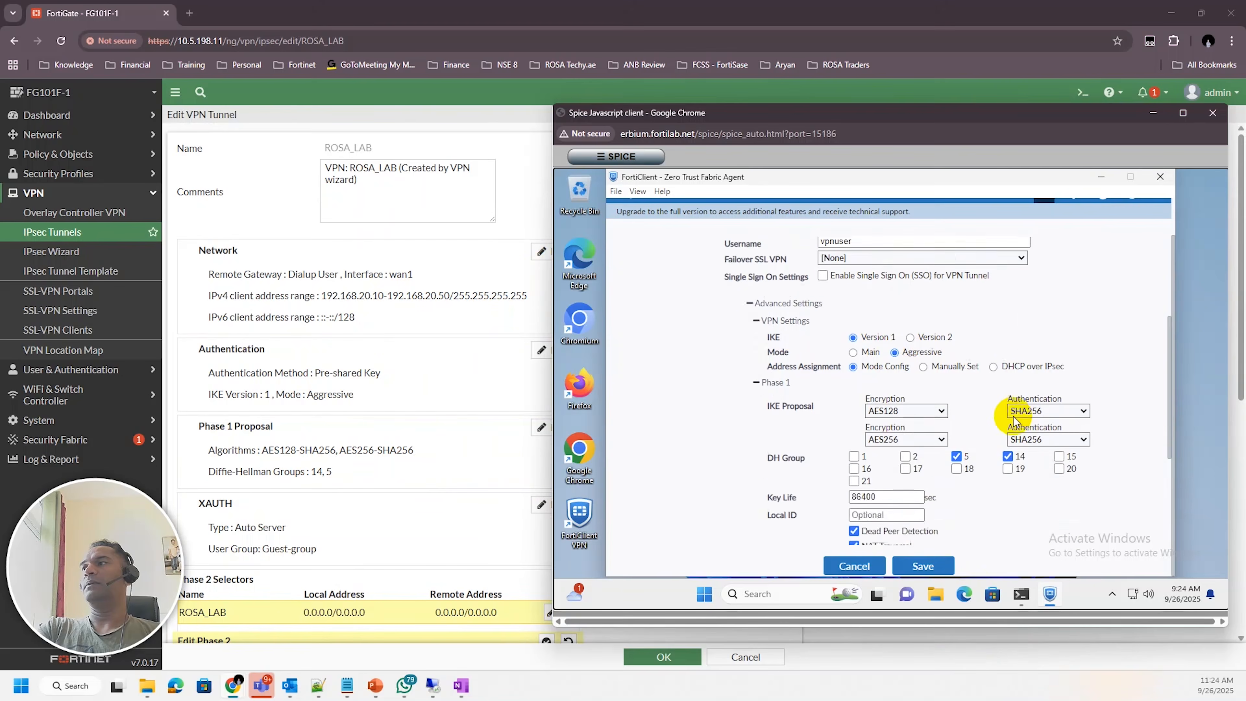
pyautogui.scroll(-3, 495, 501)
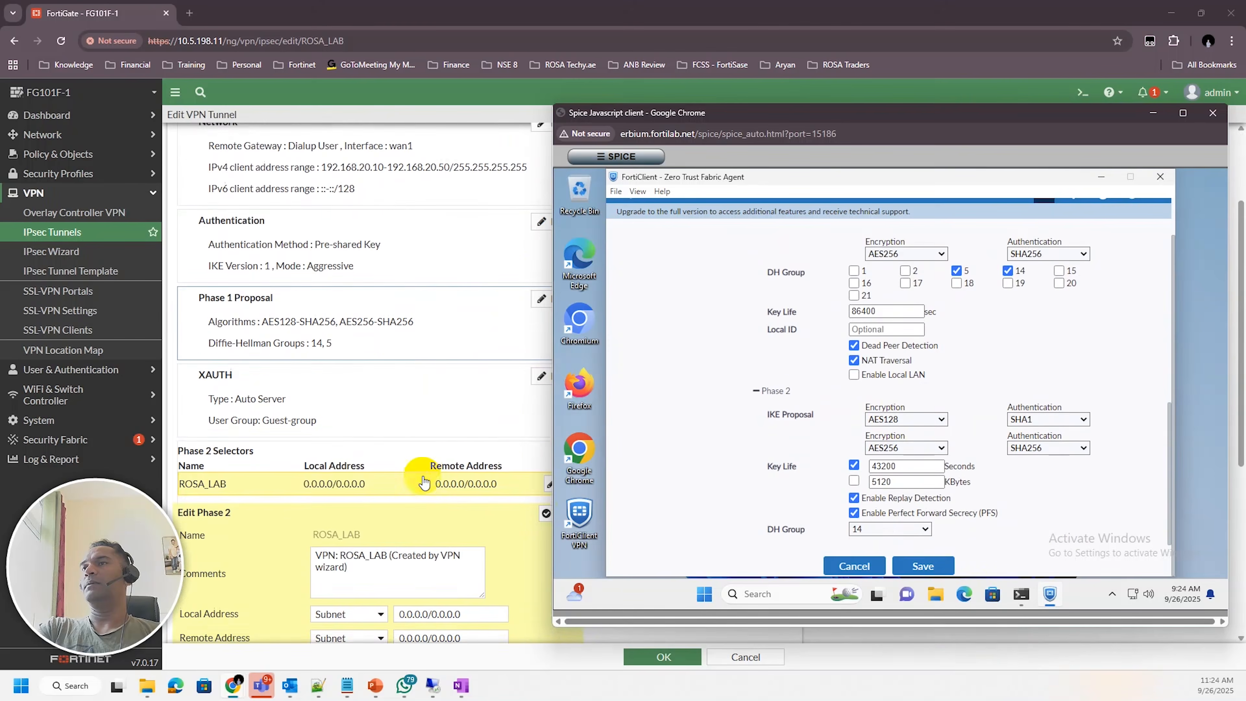
pyautogui.scroll(-2, 425, 407)
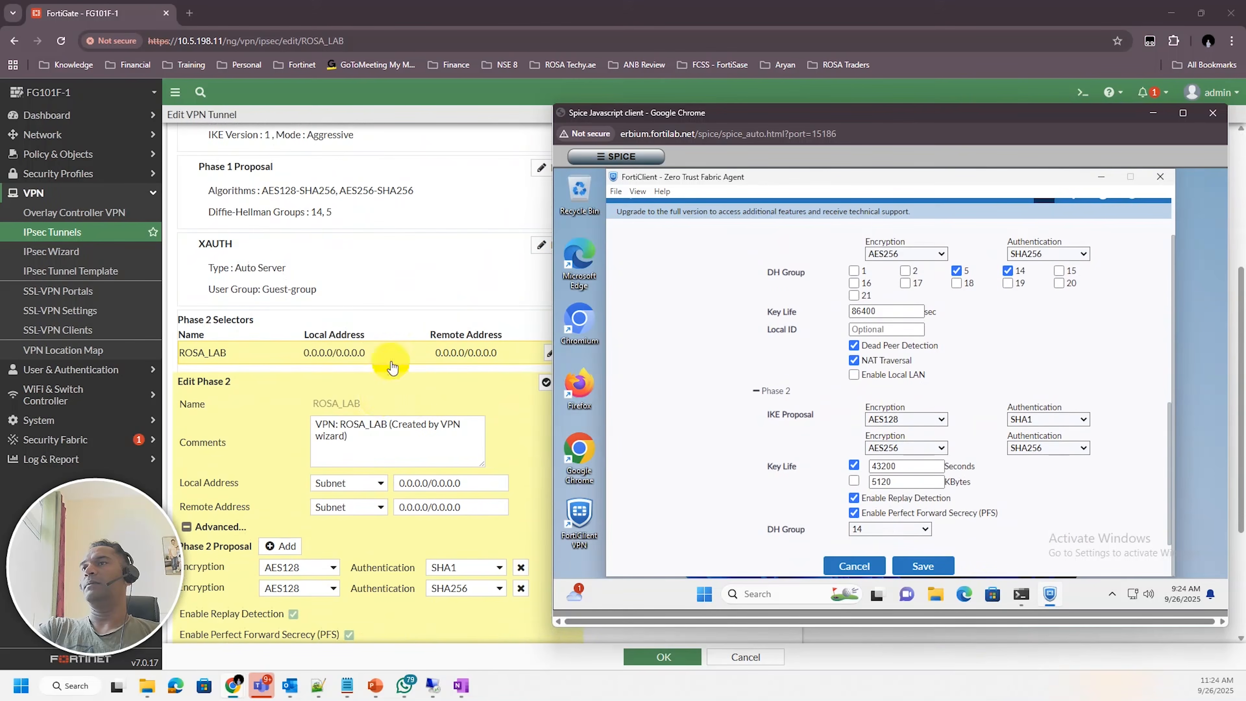
pyautogui.click(941, 566)
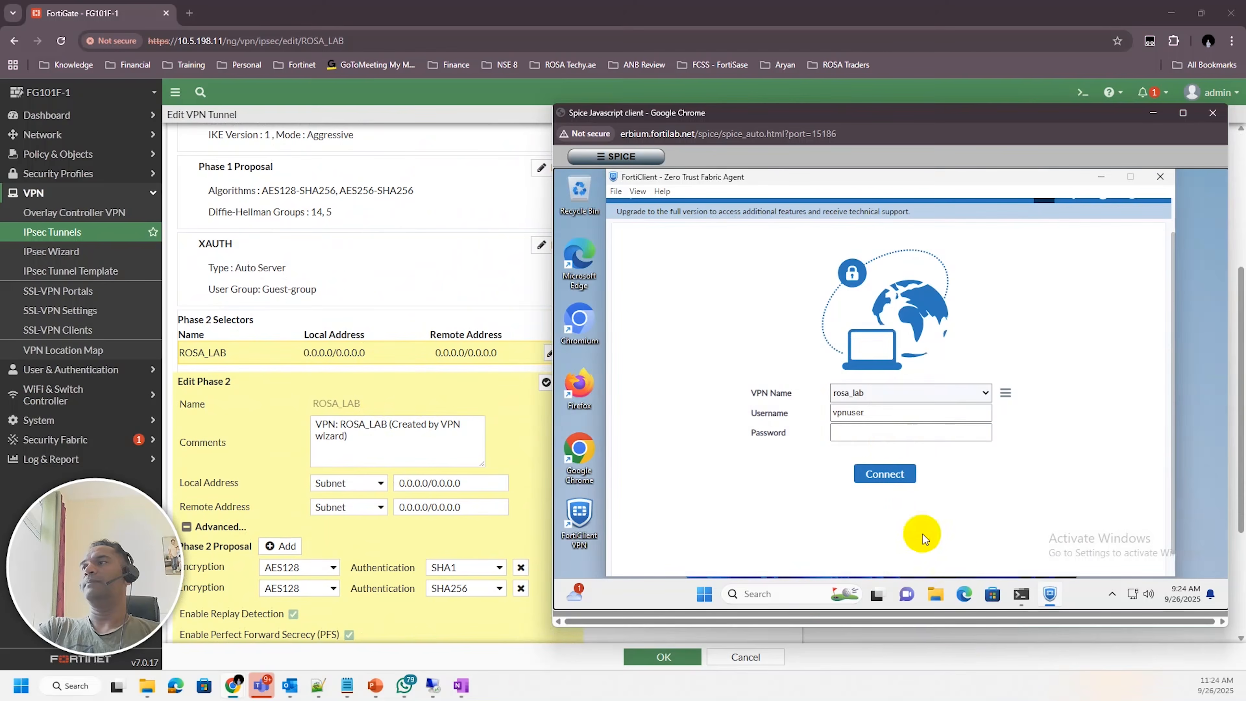
# Enter the VPN user's password and connect the rosa_lab VPN in FortiClient
pyautogui.click(876, 433)
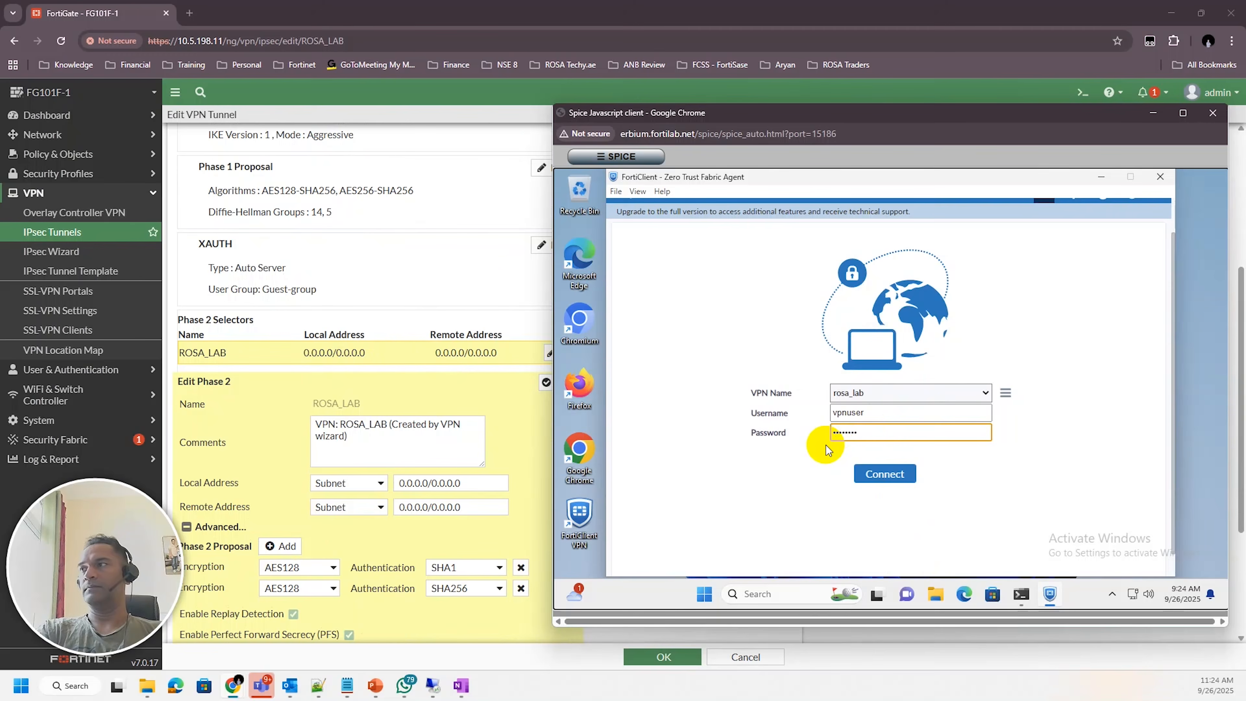
pyautogui.press('Return')
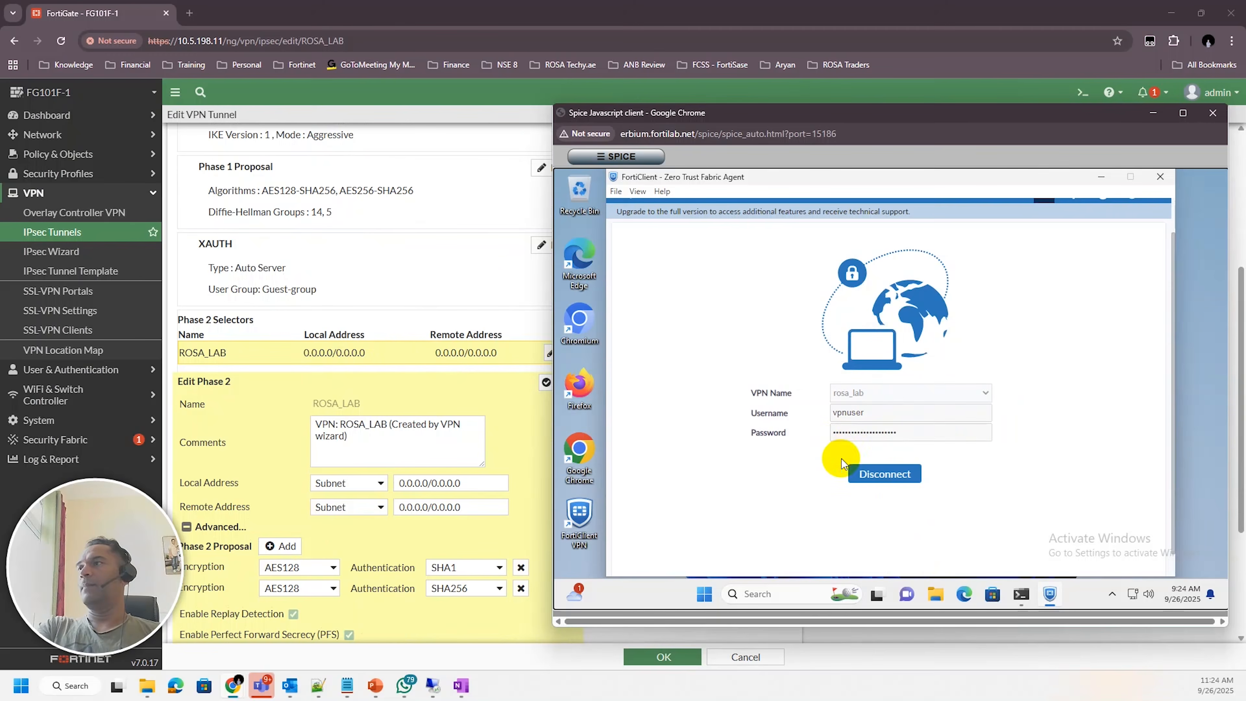
# Open the VPN event log and examine the details of a ROSA_LAB phase 1 negotiation failure entry
pyautogui.click(50, 459)
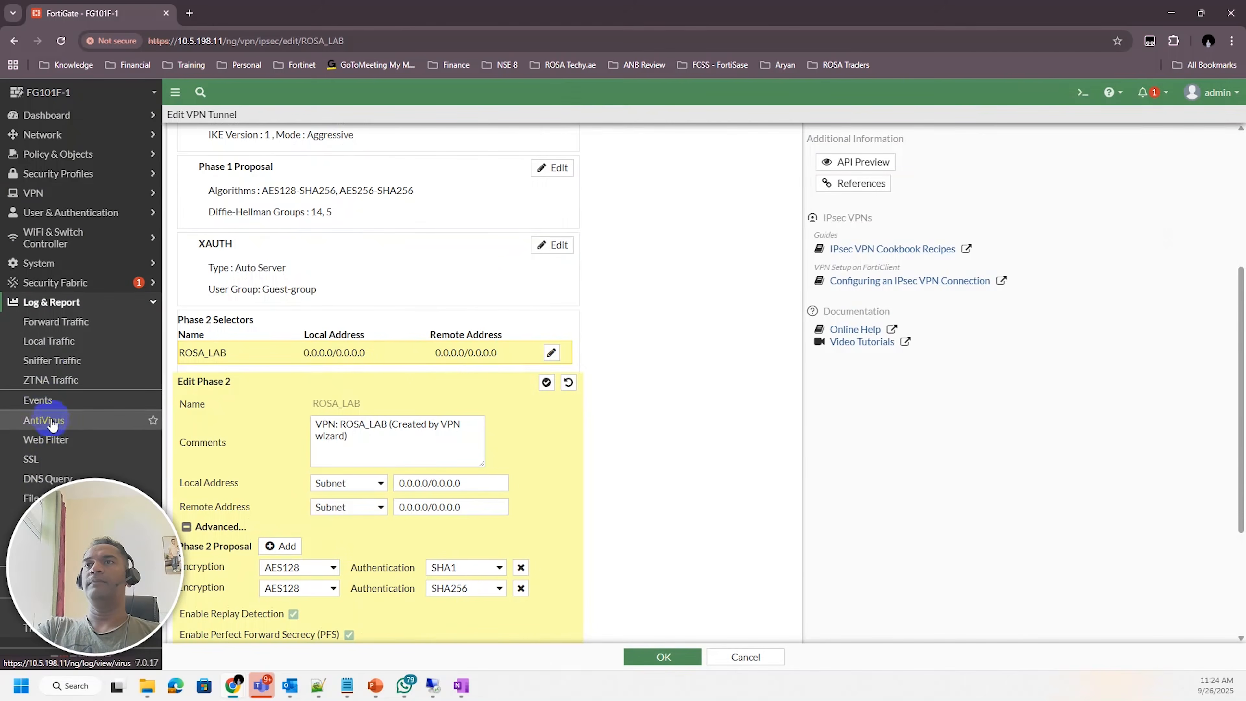
pyautogui.click(47, 402)
pyautogui.click(801, 129)
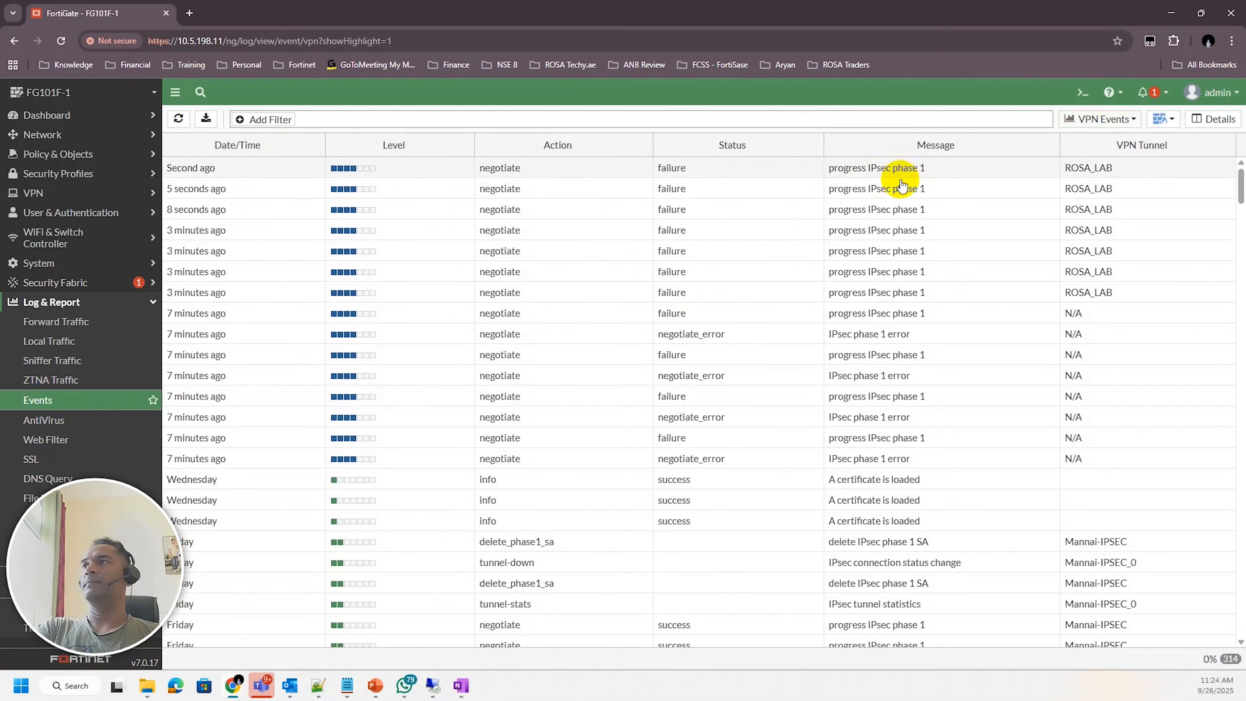
pyautogui.doubleClick(951, 189)
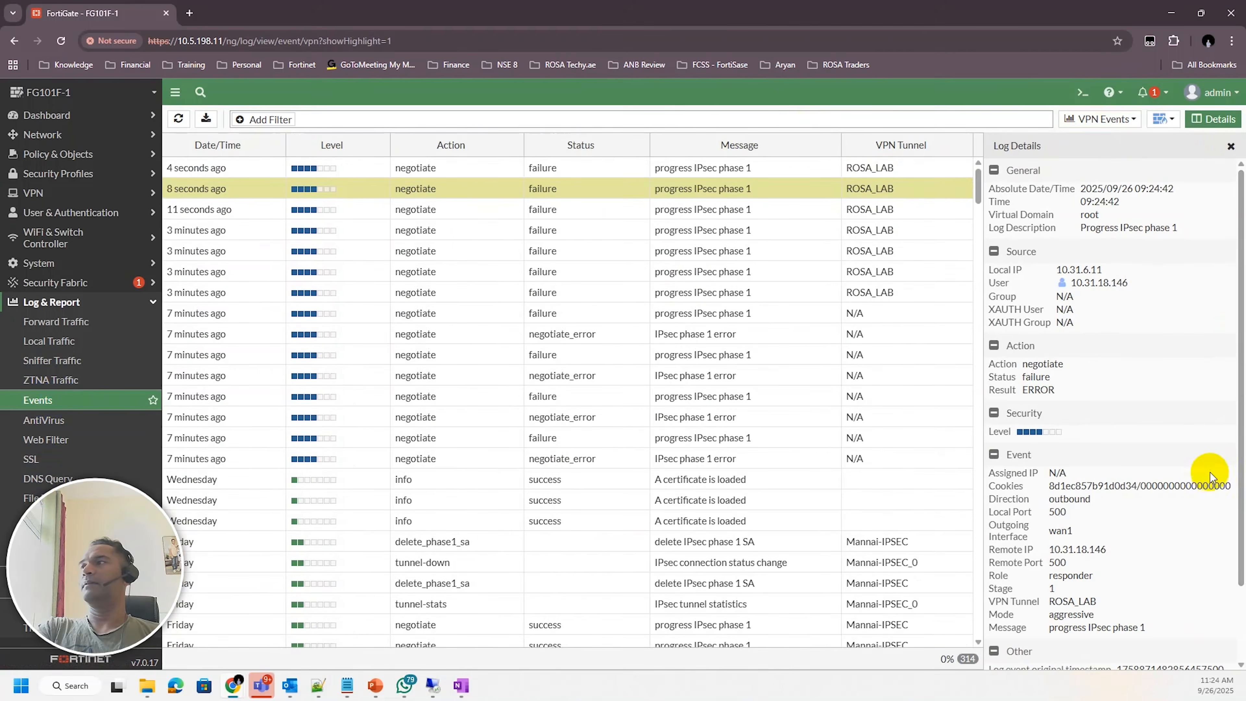
pyautogui.scroll(-2, 1147, 397)
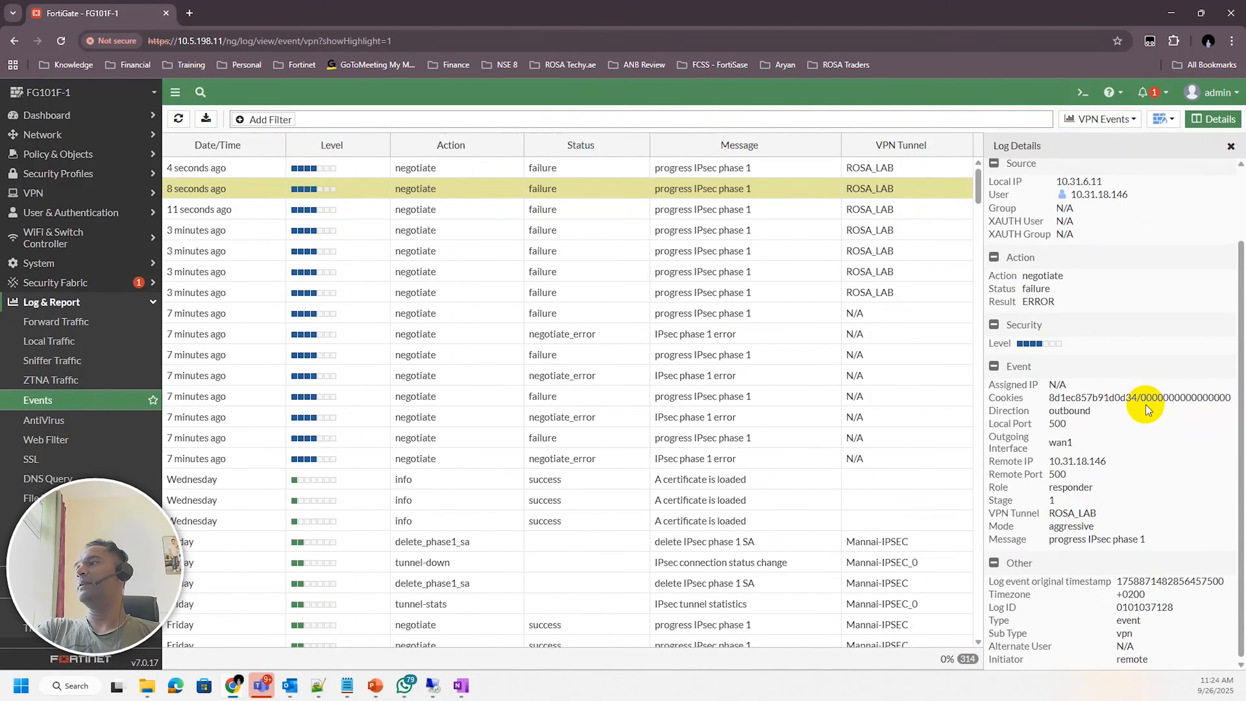
pyautogui.scroll(2, 1147, 406)
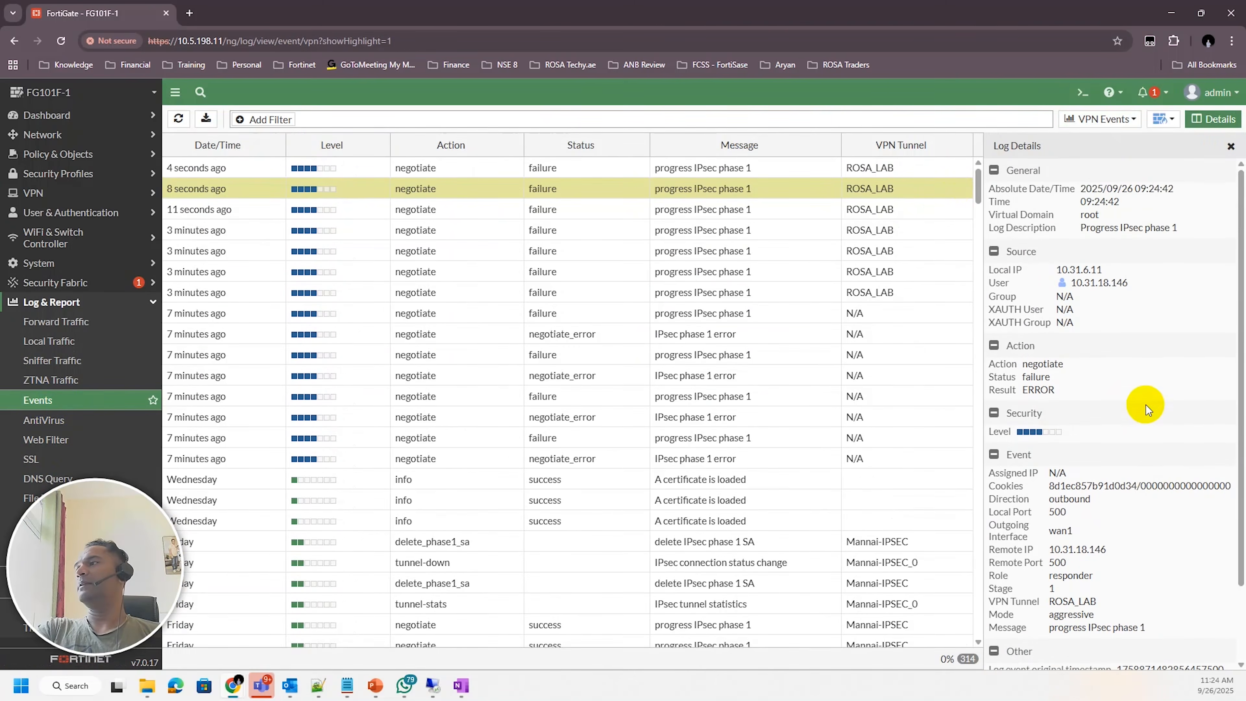
pyautogui.click(1231, 146)
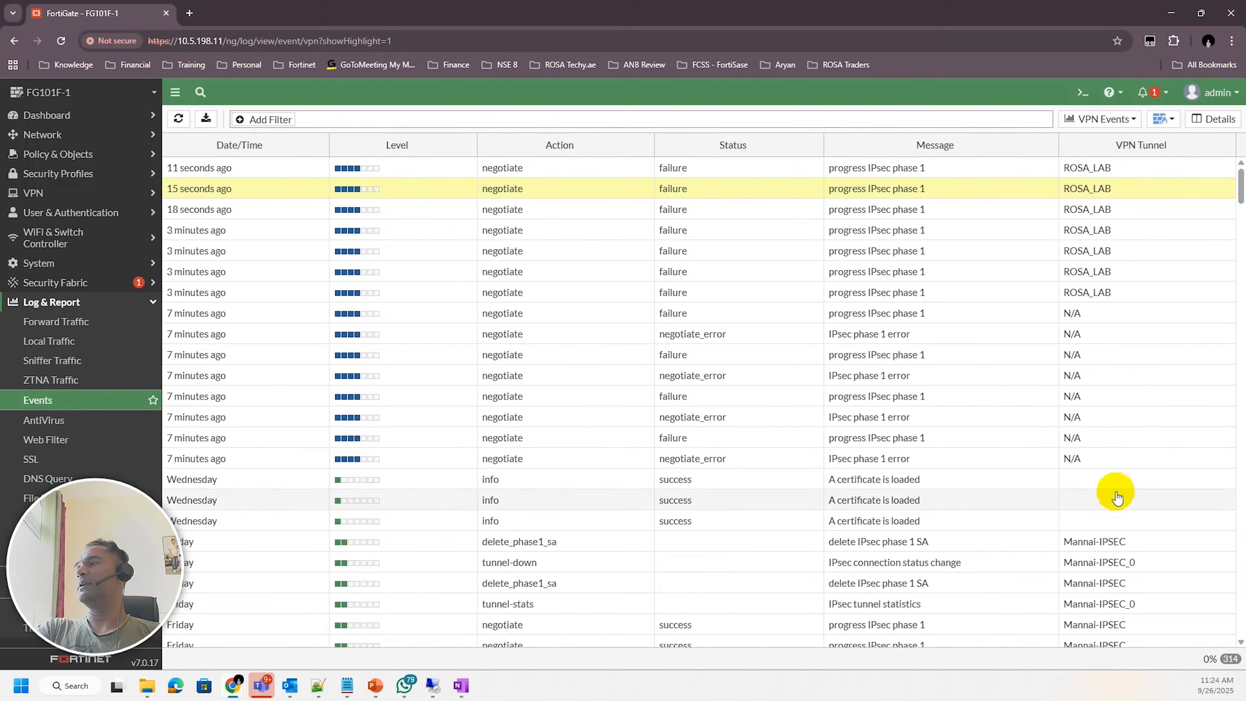
# Open the CLI console and enable IKE debugging with diag debug application ike -1 and diag debug enable
pyautogui.click(1083, 93)
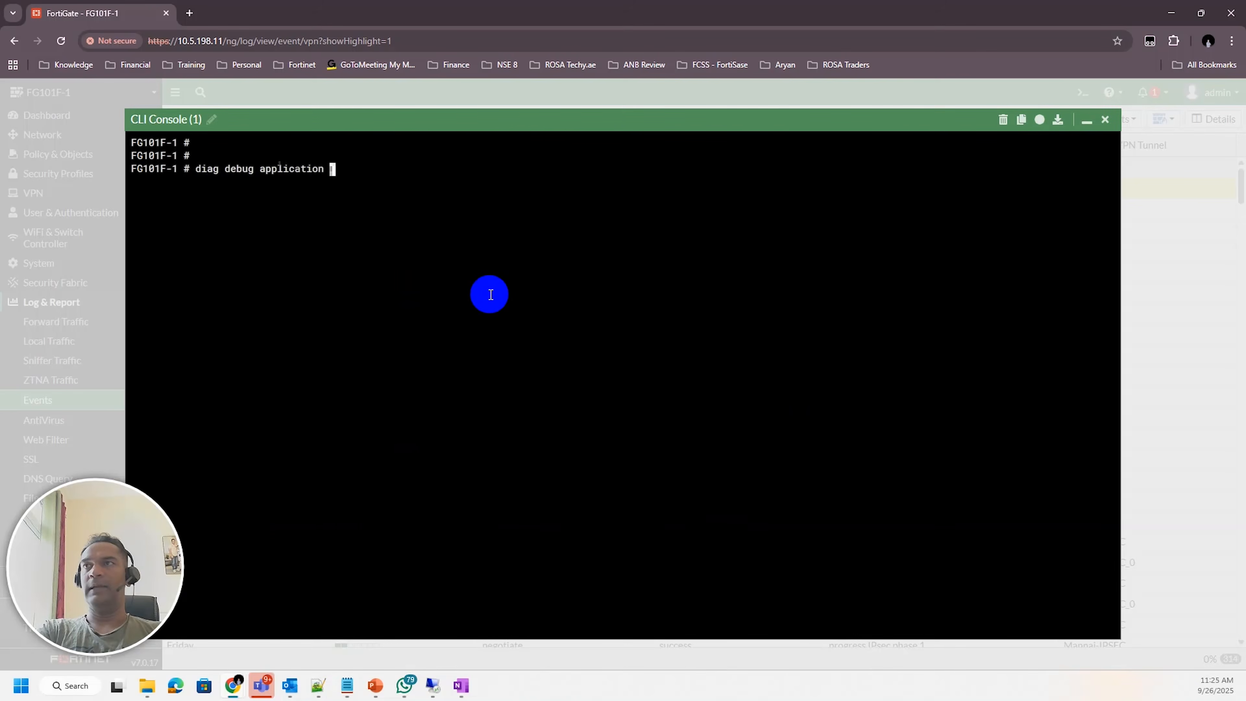
pyautogui.press('Return')
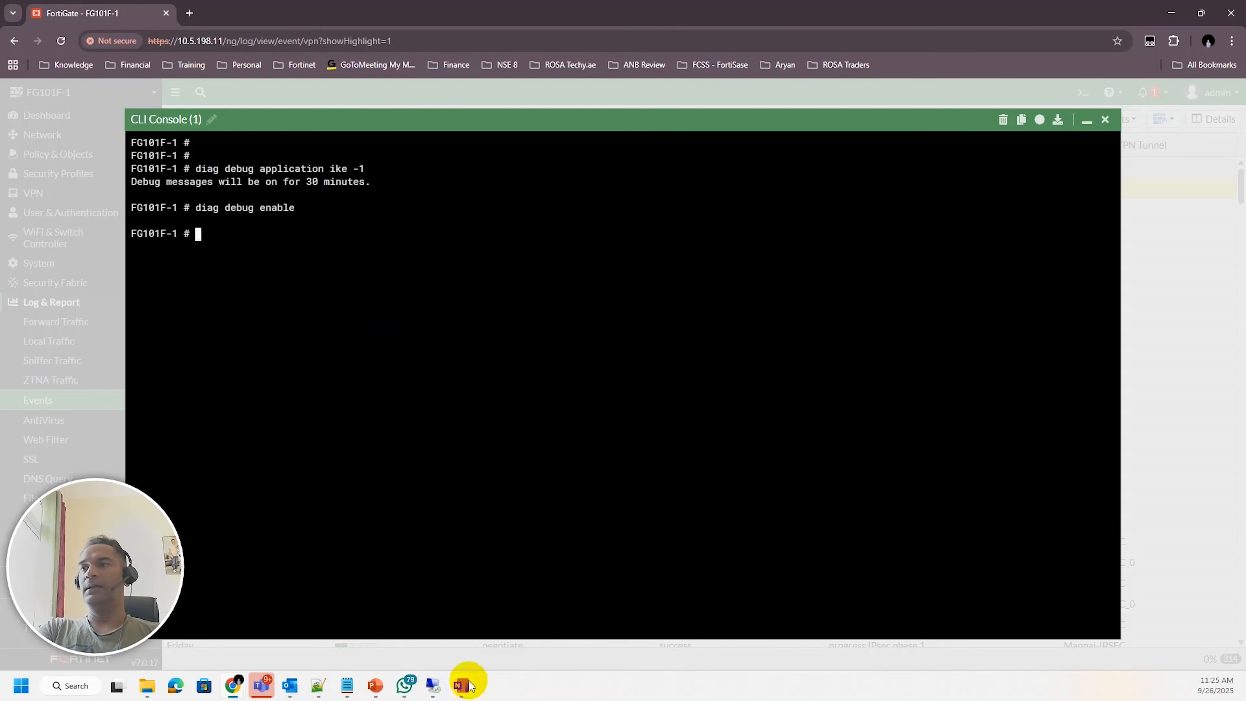
# Disconnect the VPN in FortiClient and reconnect to rosa_lab with the user's password
pyautogui.moveTo(233, 685)
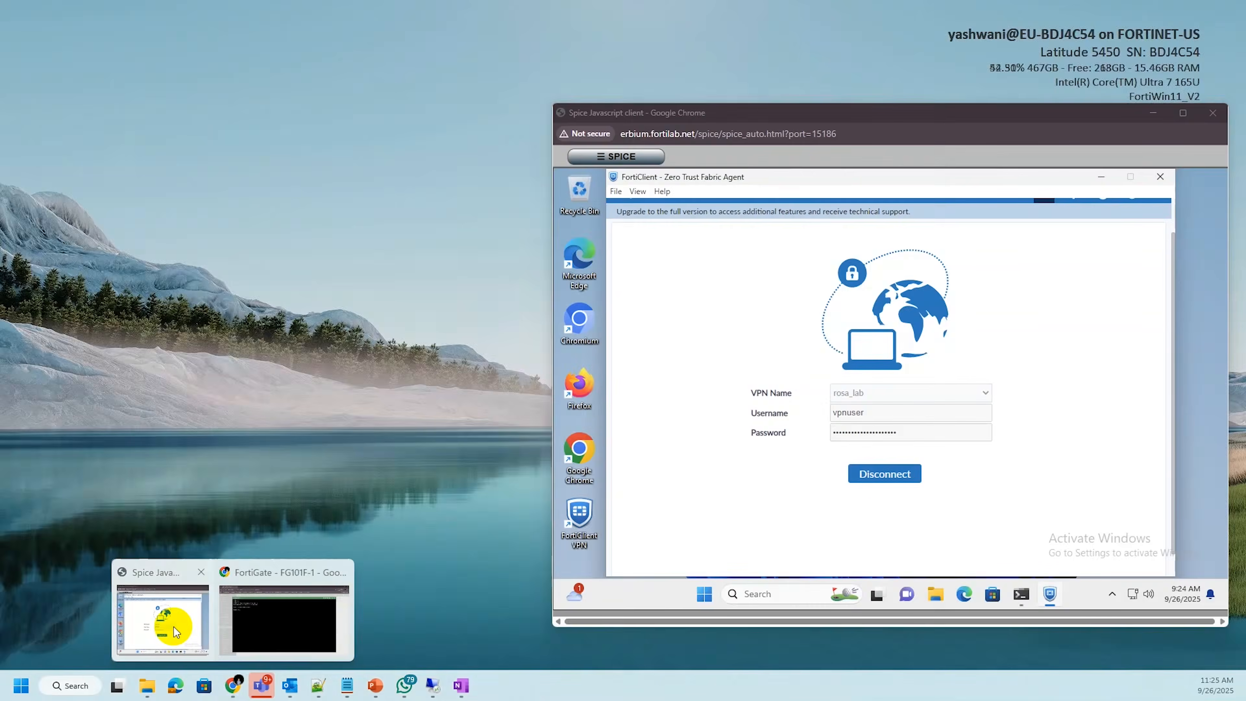
pyautogui.click(174, 621)
pyautogui.click(881, 474)
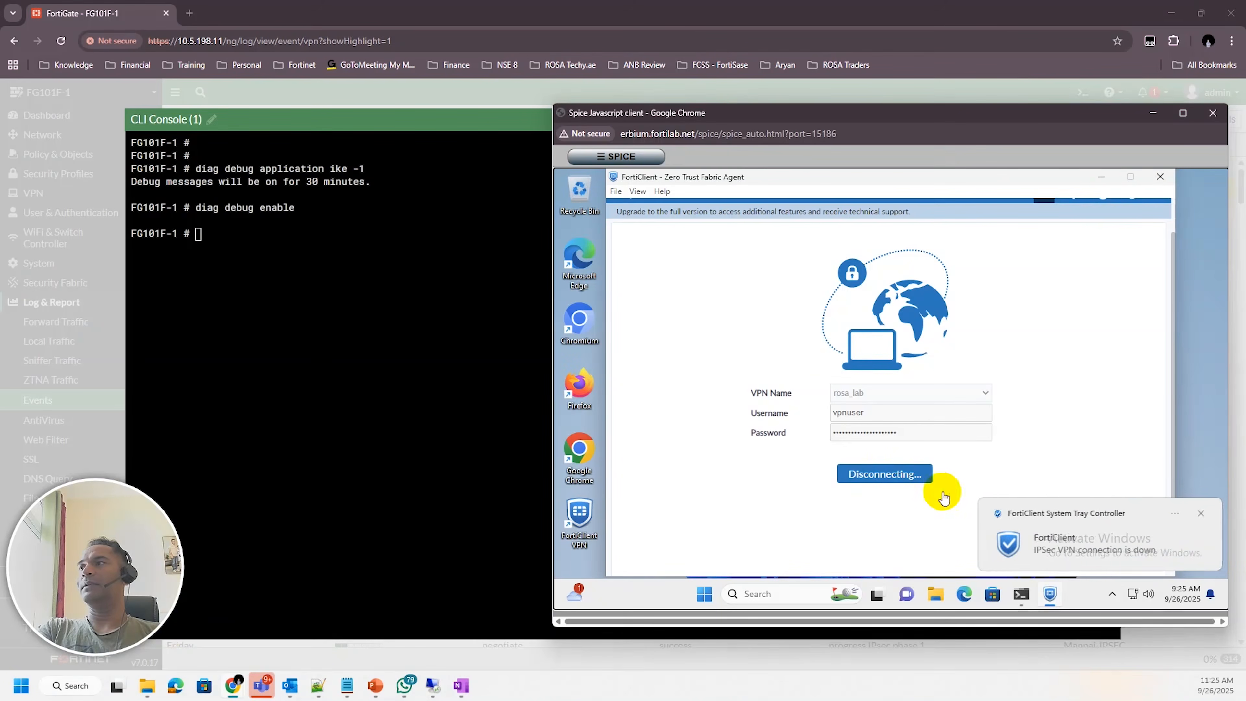
pyautogui.click(1161, 177)
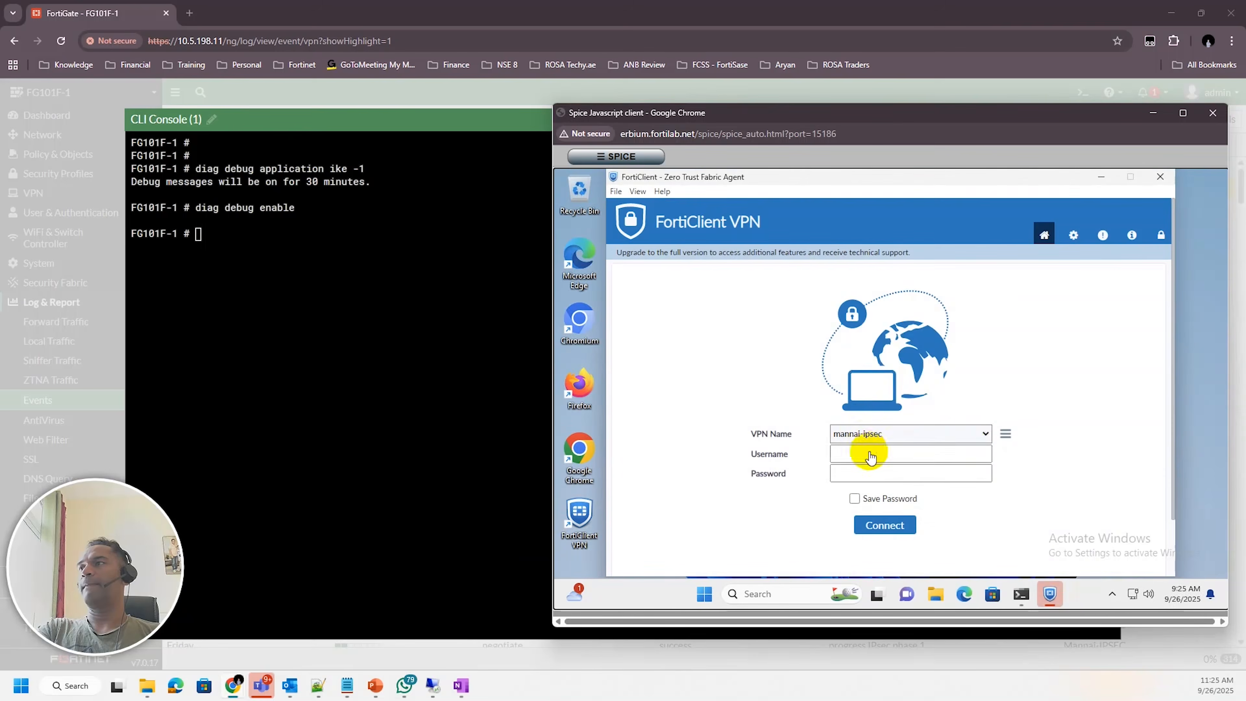
pyautogui.click(975, 433)
pyautogui.click(856, 483)
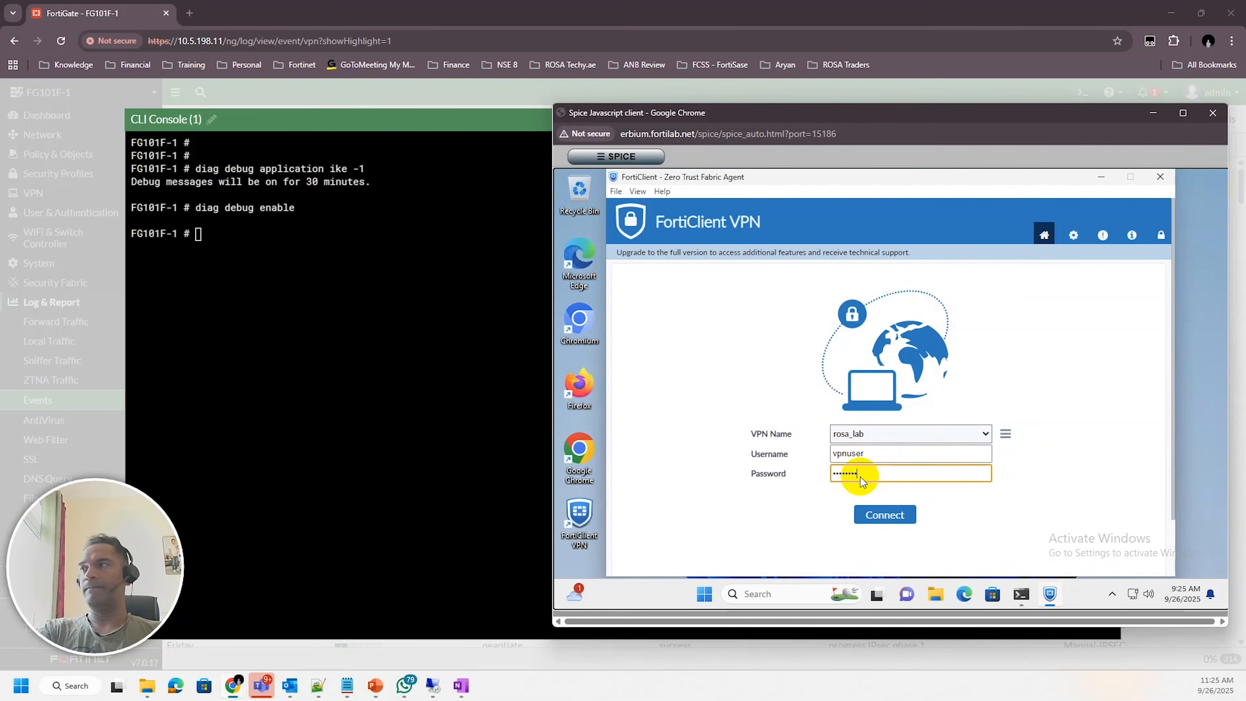
pyautogui.press('Return')
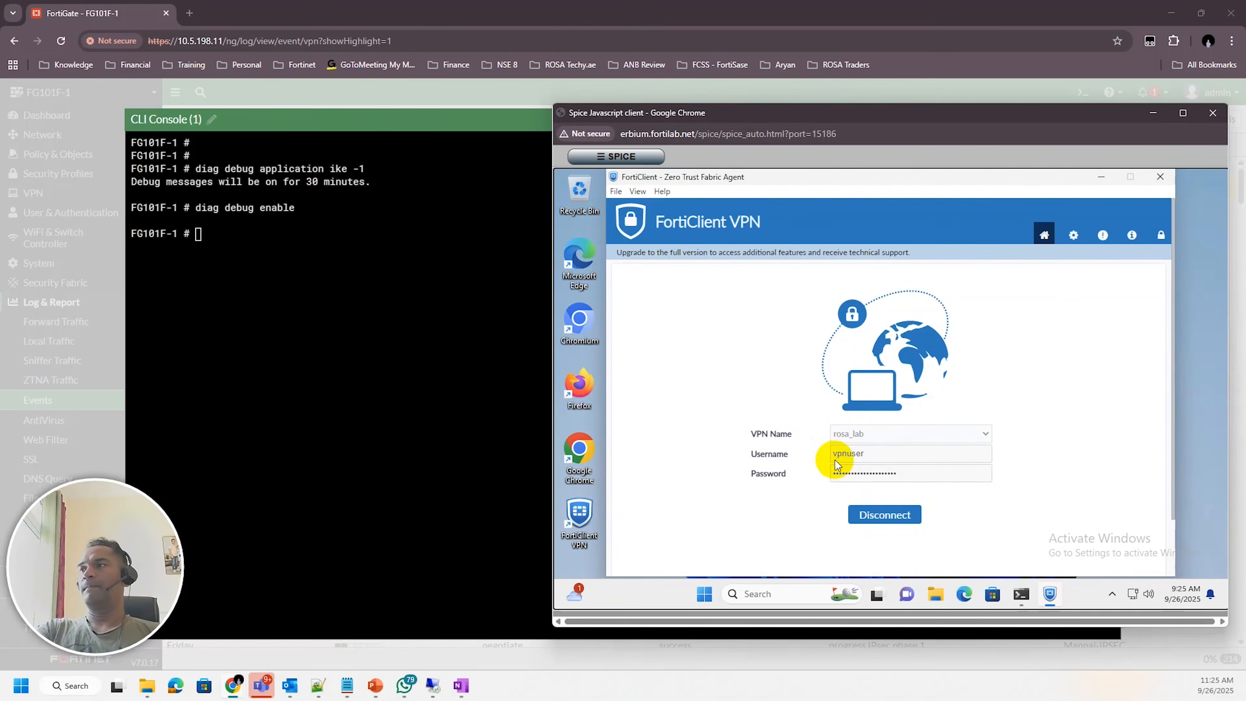
# Examine the IKE debug output for the ROSA_LAB phase 1 negotiation and DH shared secret lines
pyautogui.click(456, 405)
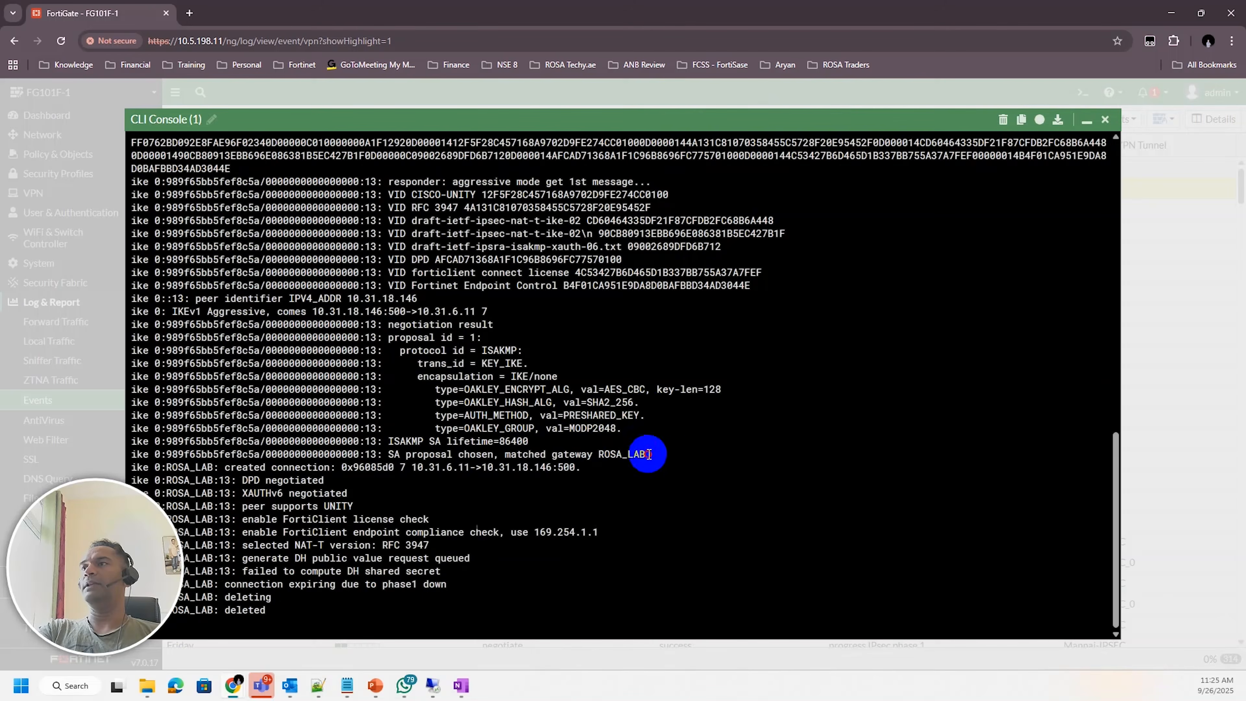
pyautogui.moveTo(646, 454); pyautogui.dragTo(473, 457)
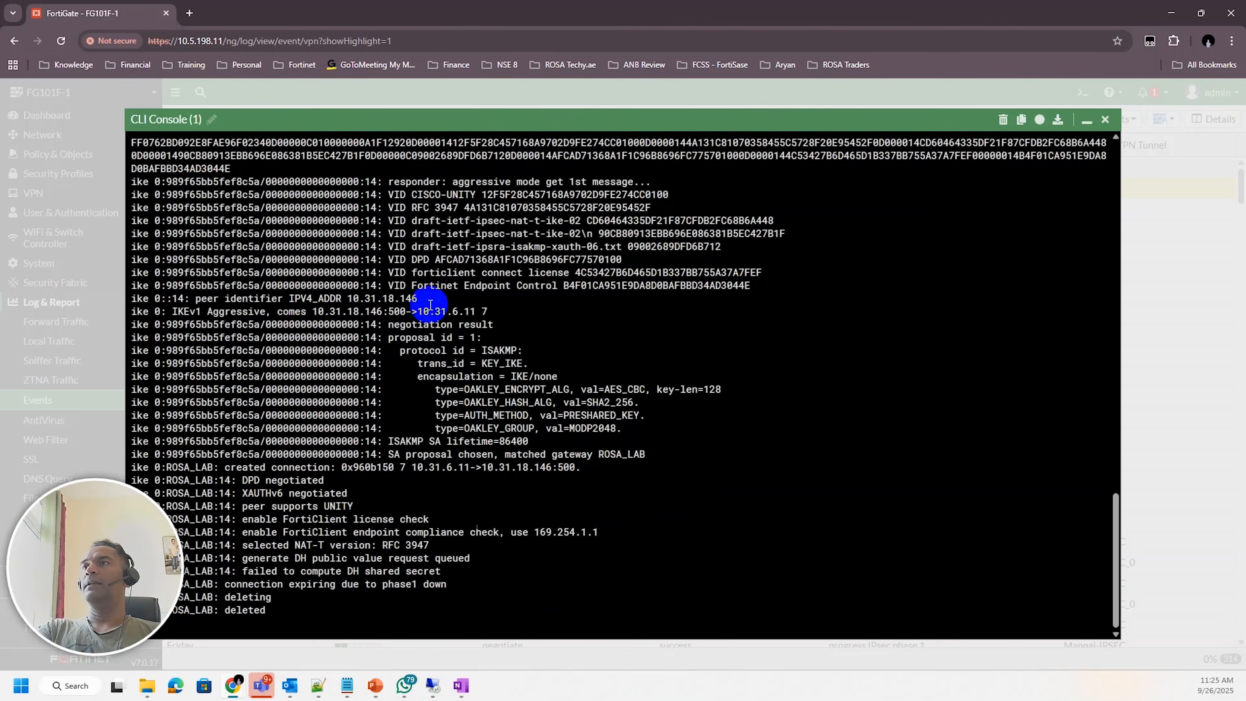
pyautogui.moveTo(513, 182); pyautogui.dragTo(580, 202)
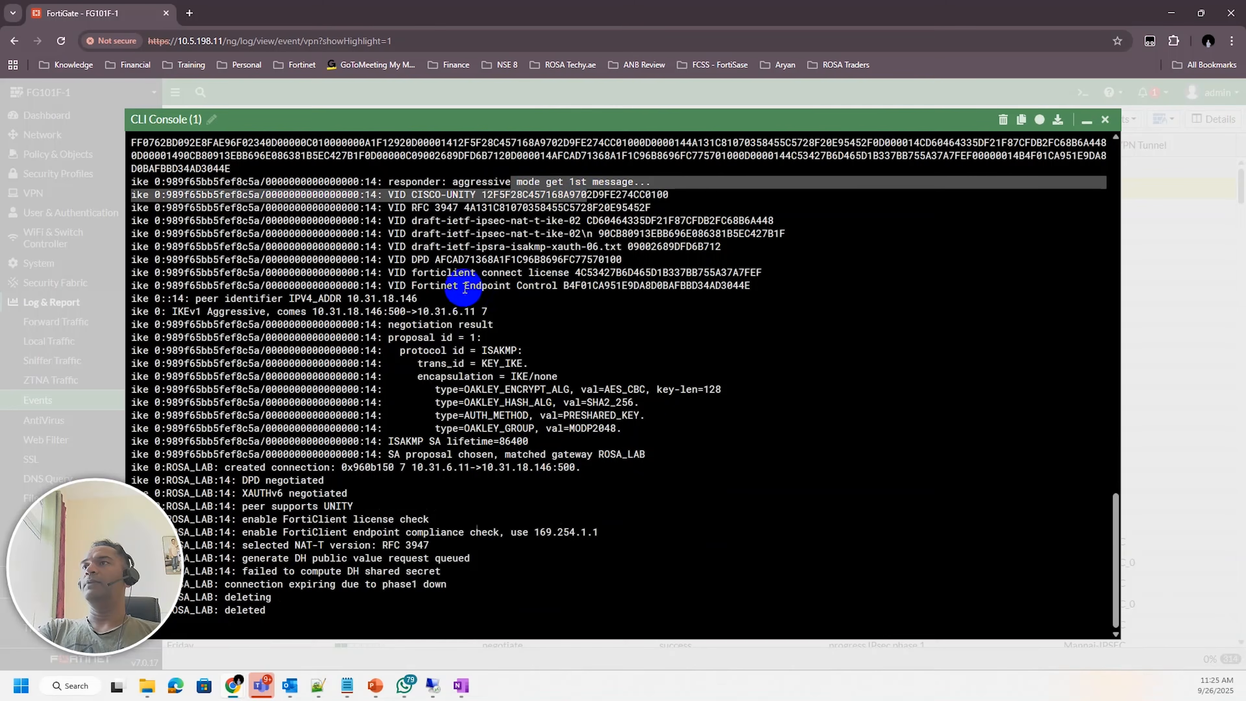
pyautogui.moveTo(412, 274); pyautogui.dragTo(511, 280)
pyautogui.click(494, 387)
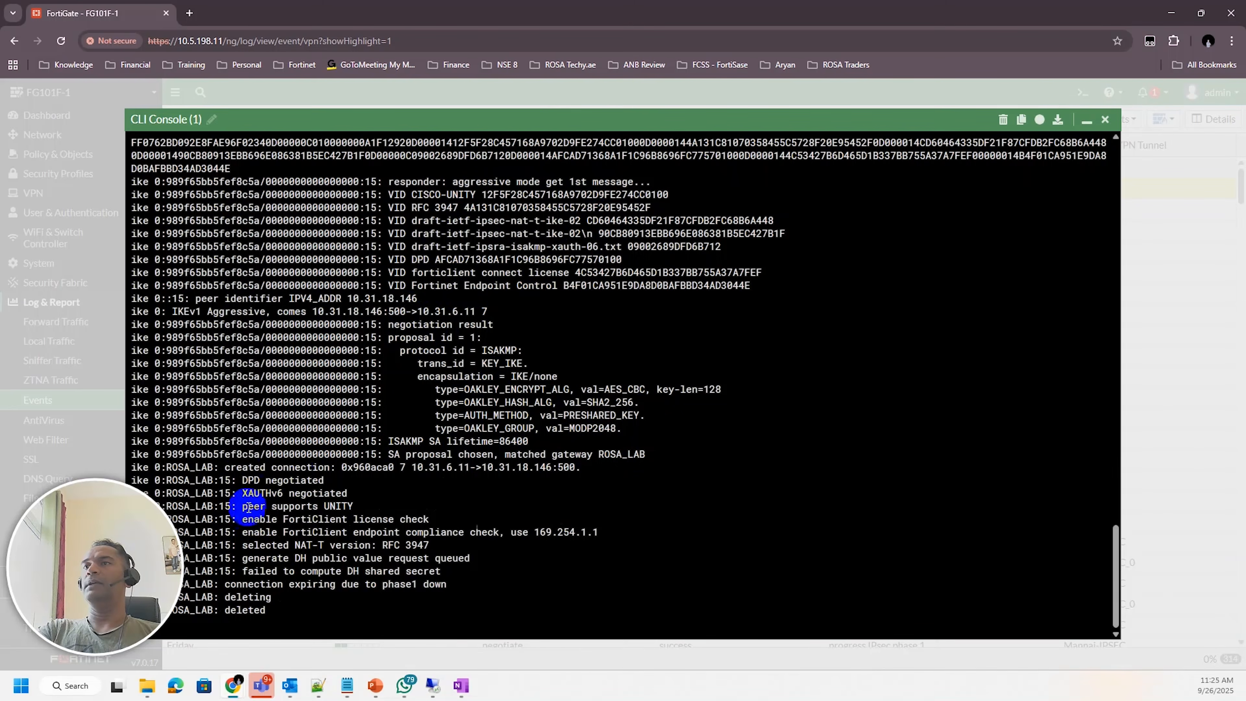
pyautogui.moveTo(236, 467); pyautogui.dragTo(579, 466)
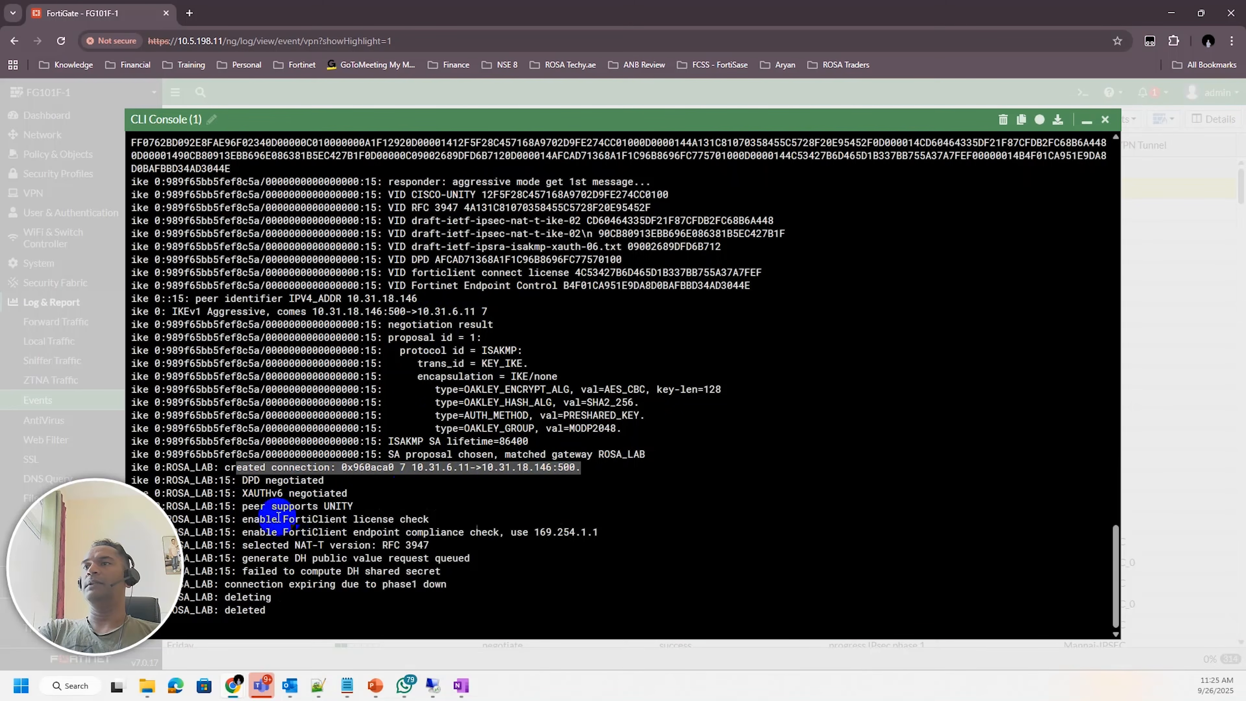
pyautogui.moveTo(254, 506); pyautogui.dragTo(359, 509)
pyautogui.moveTo(254, 523); pyautogui.dragTo(372, 525)
pyautogui.click(330, 568)
pyautogui.moveTo(257, 575); pyautogui.dragTo(437, 570)
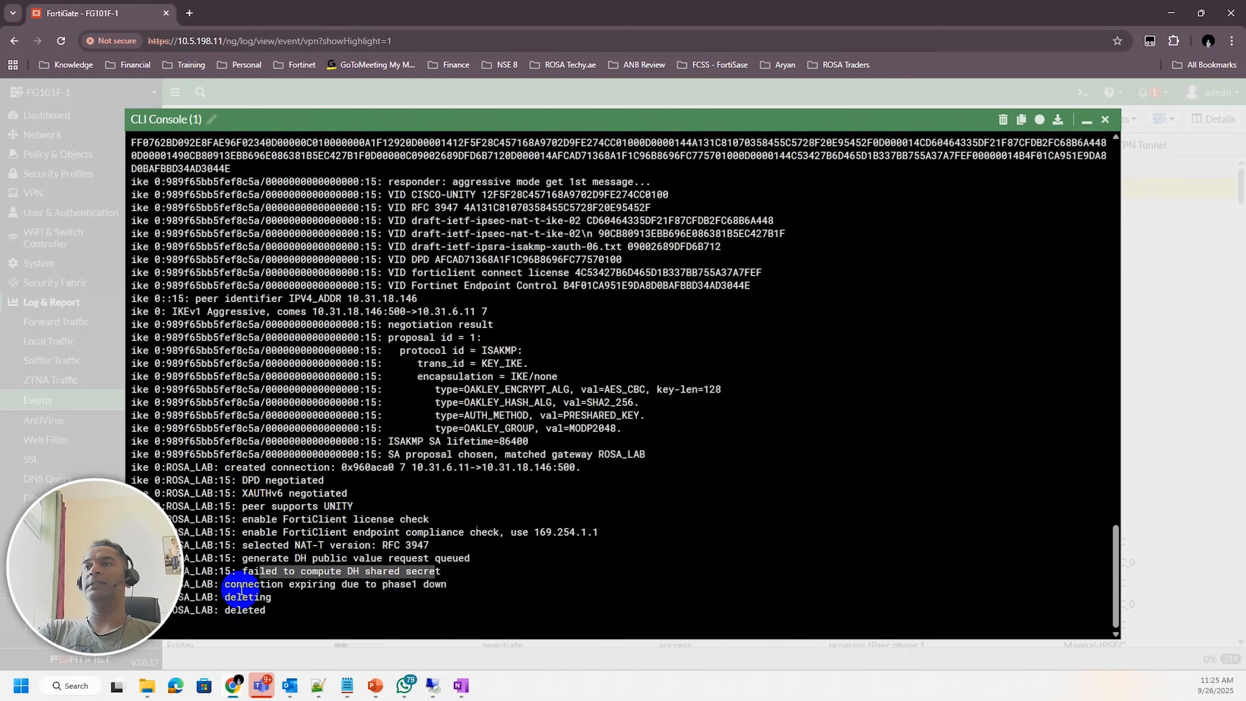
pyautogui.moveTo(236, 585); pyautogui.dragTo(456, 582)
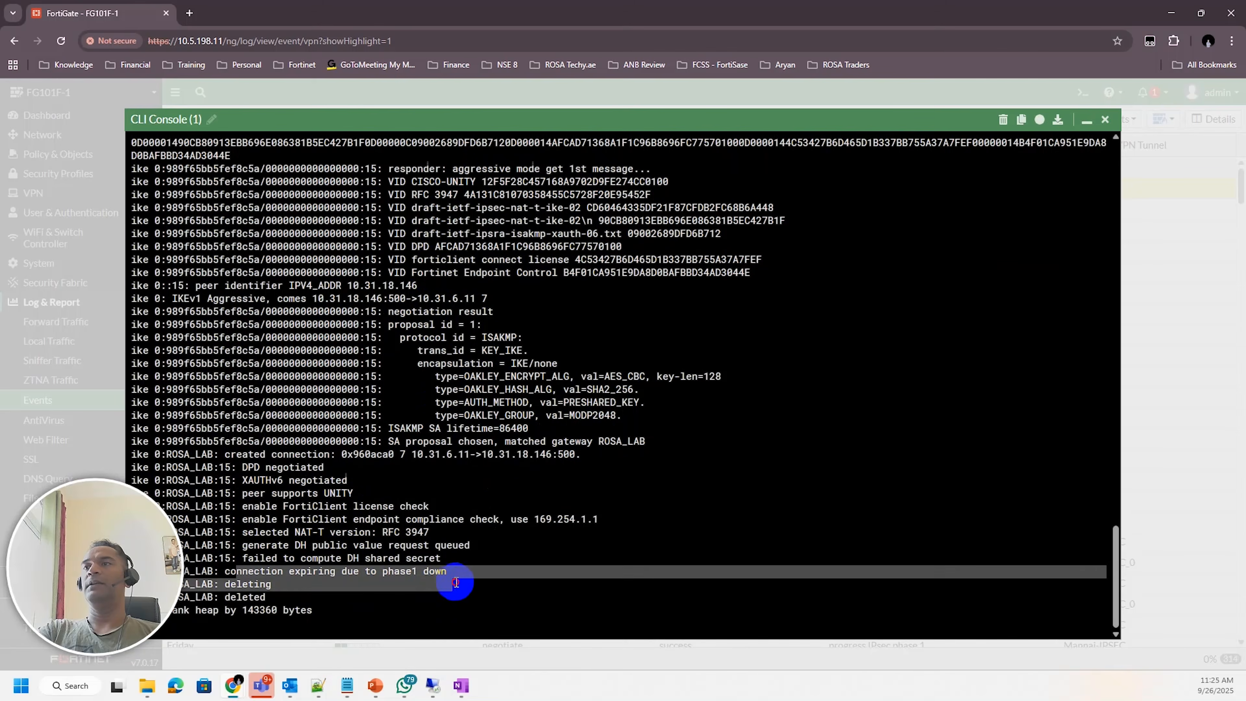
pyautogui.click(423, 590)
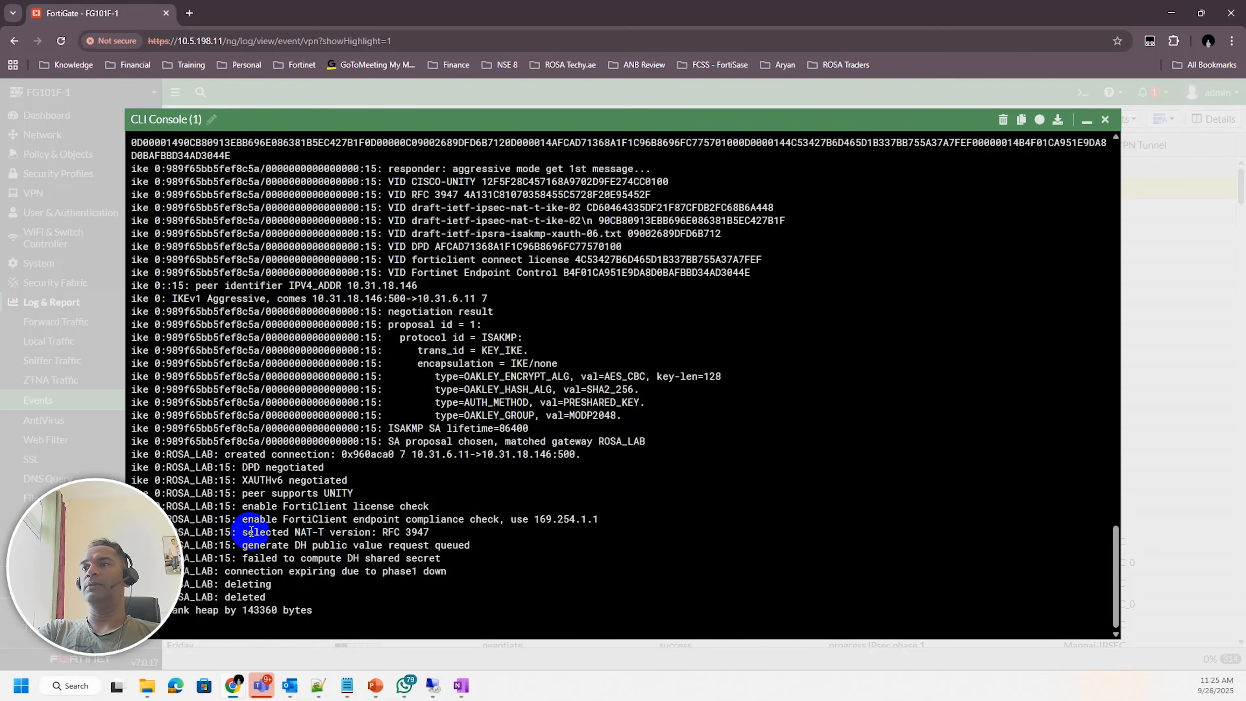
pyautogui.moveTo(253, 534); pyautogui.dragTo(287, 542)
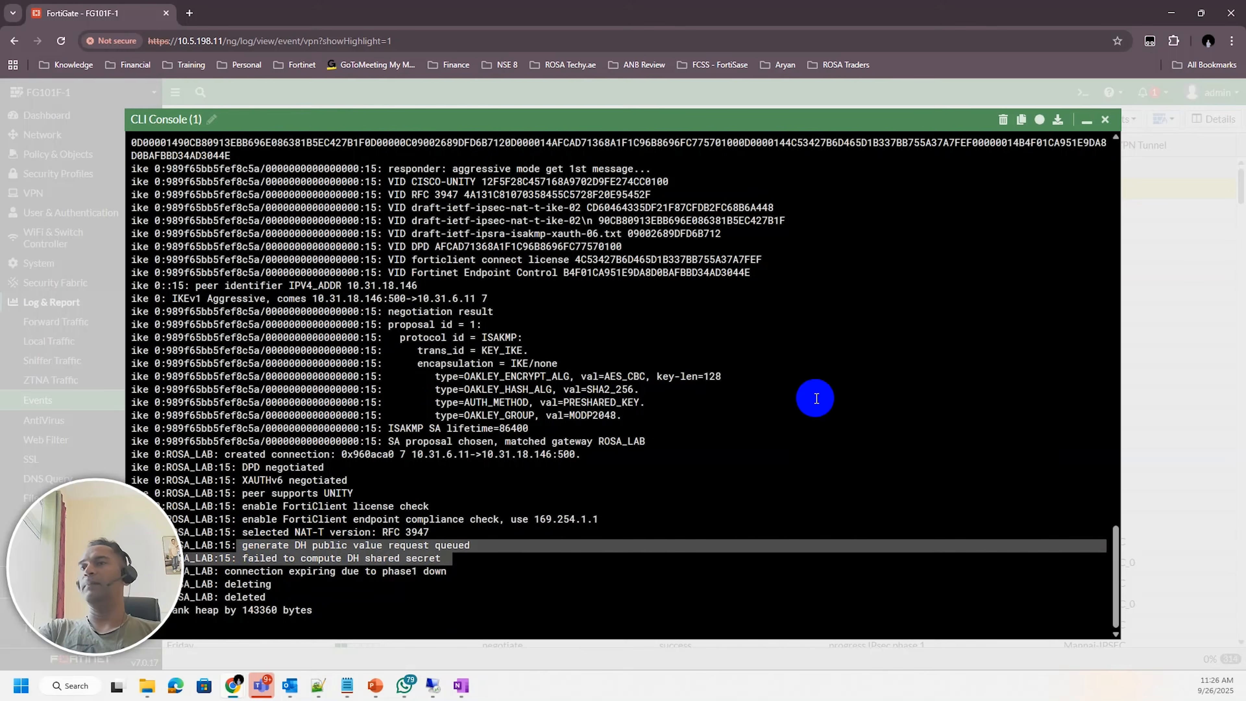
pyautogui.scroll(10, 816, 398)
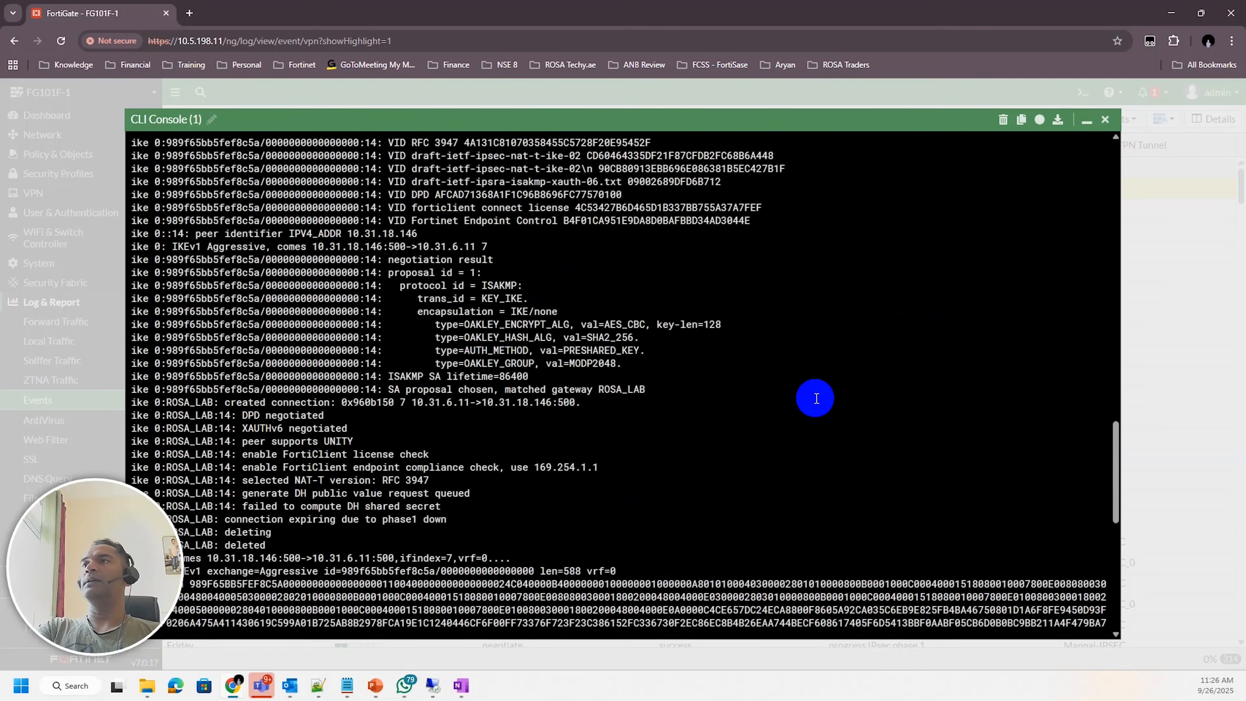
pyautogui.scroll(1, 816, 398)
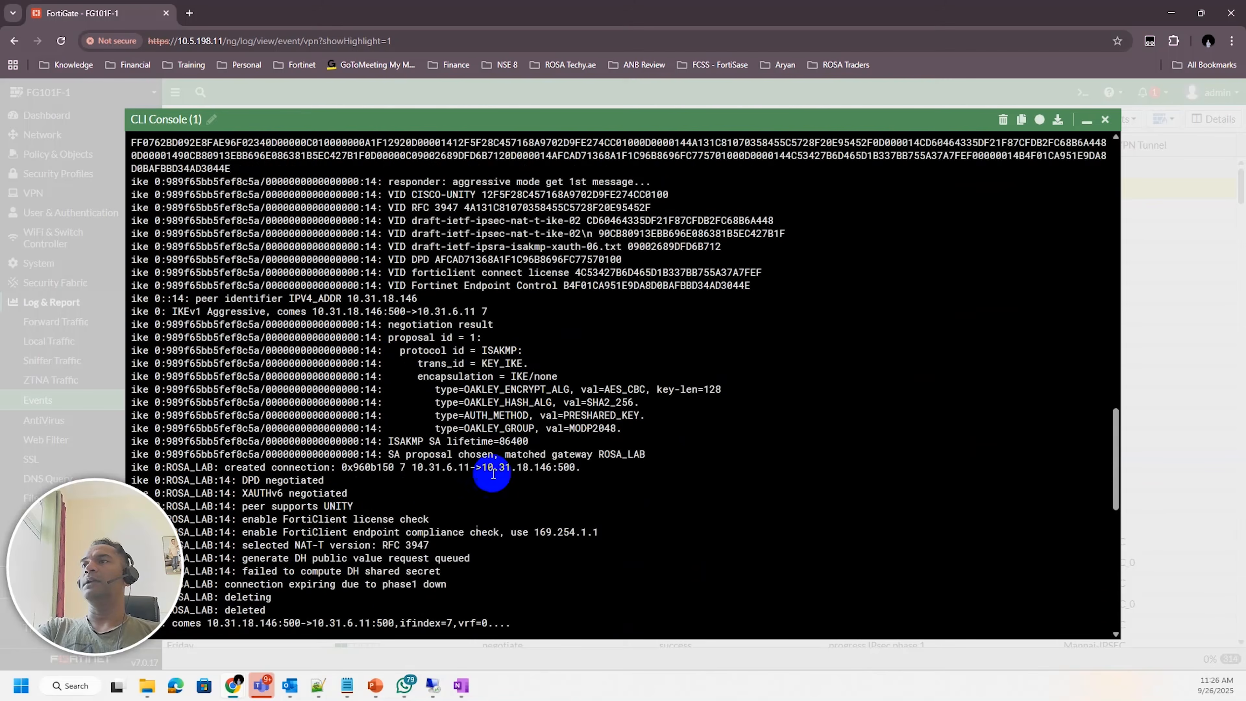
pyautogui.moveTo(394, 454); pyautogui.dragTo(656, 478)
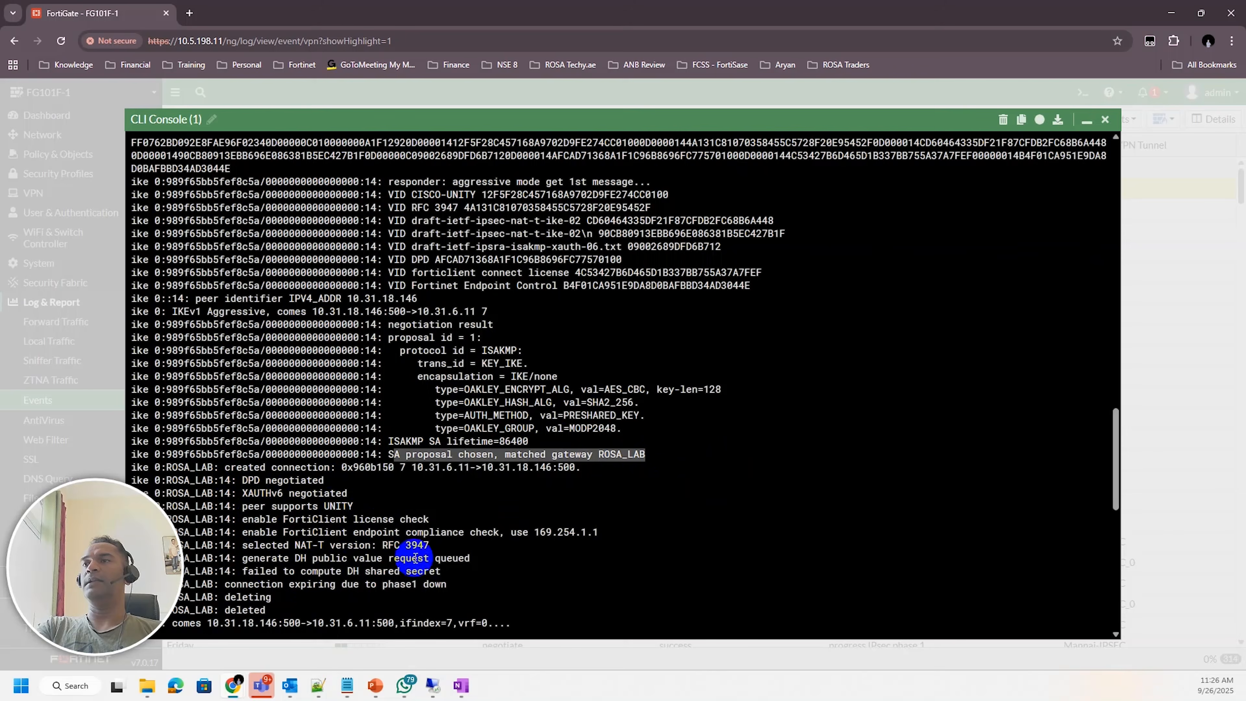
pyautogui.moveTo(260, 571); pyautogui.dragTo(399, 571)
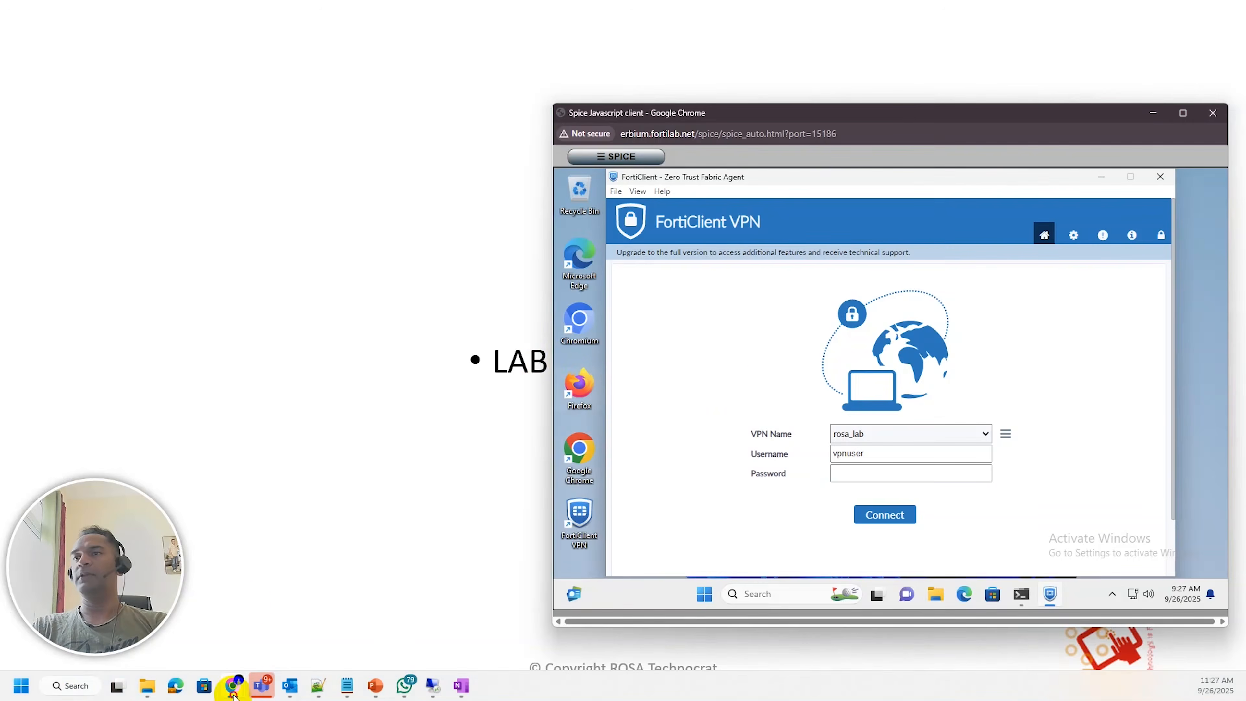
# Consult the Fortinet community article on dial-up IPsec VPN in aggressive mode DH groups, then return to FortiGate
pyautogui.click(216, 677)
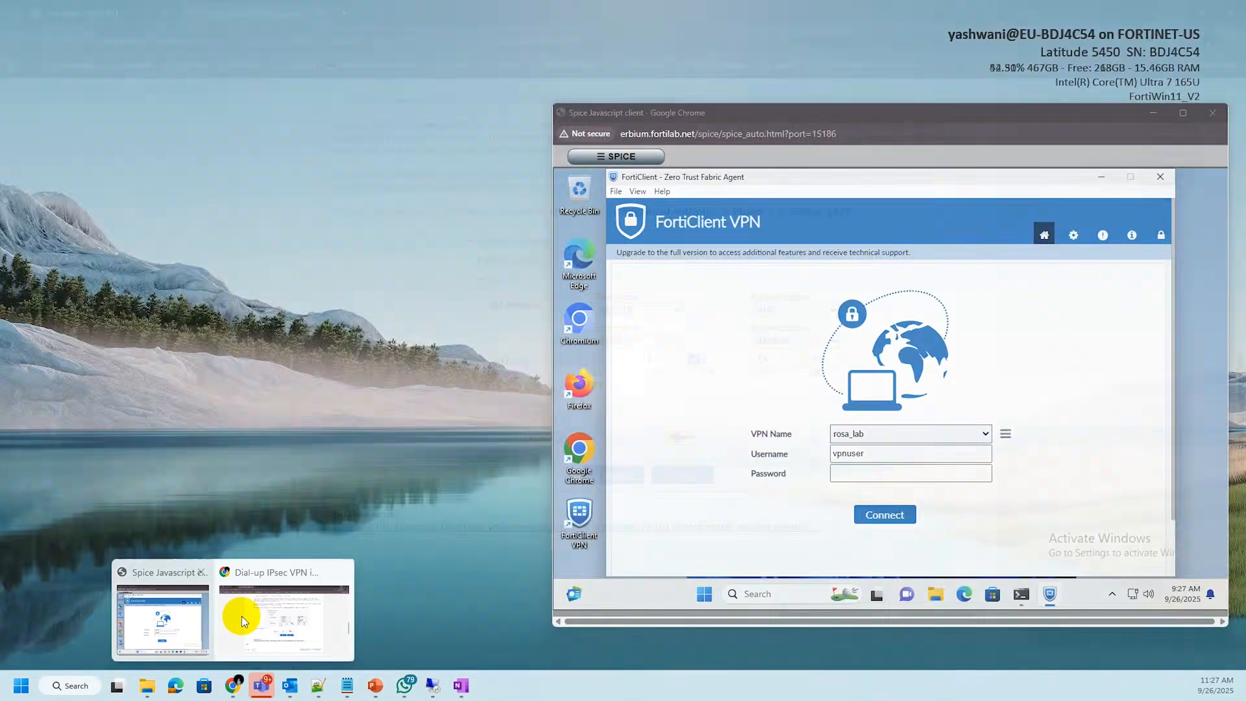
pyautogui.click(241, 620)
pyautogui.click(147, 13)
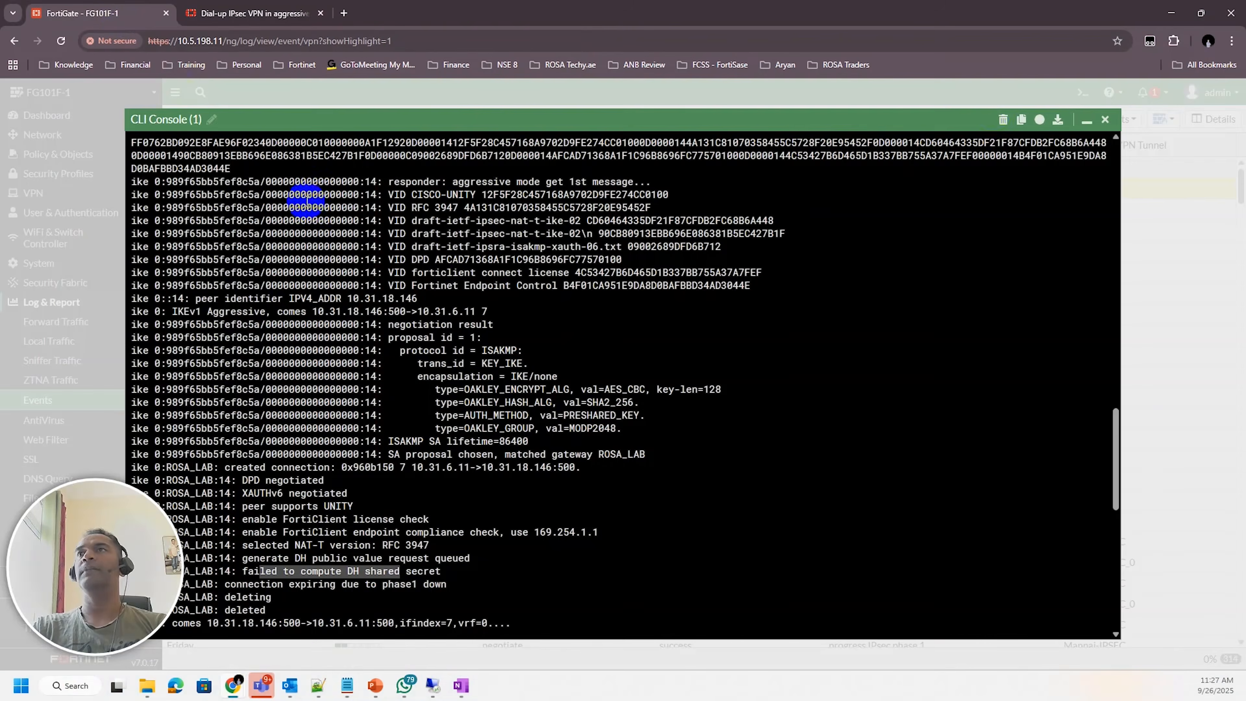
# Open the rosa_lab connection for editing in FortiClient and expand its advanced settings
pyautogui.click(1087, 120)
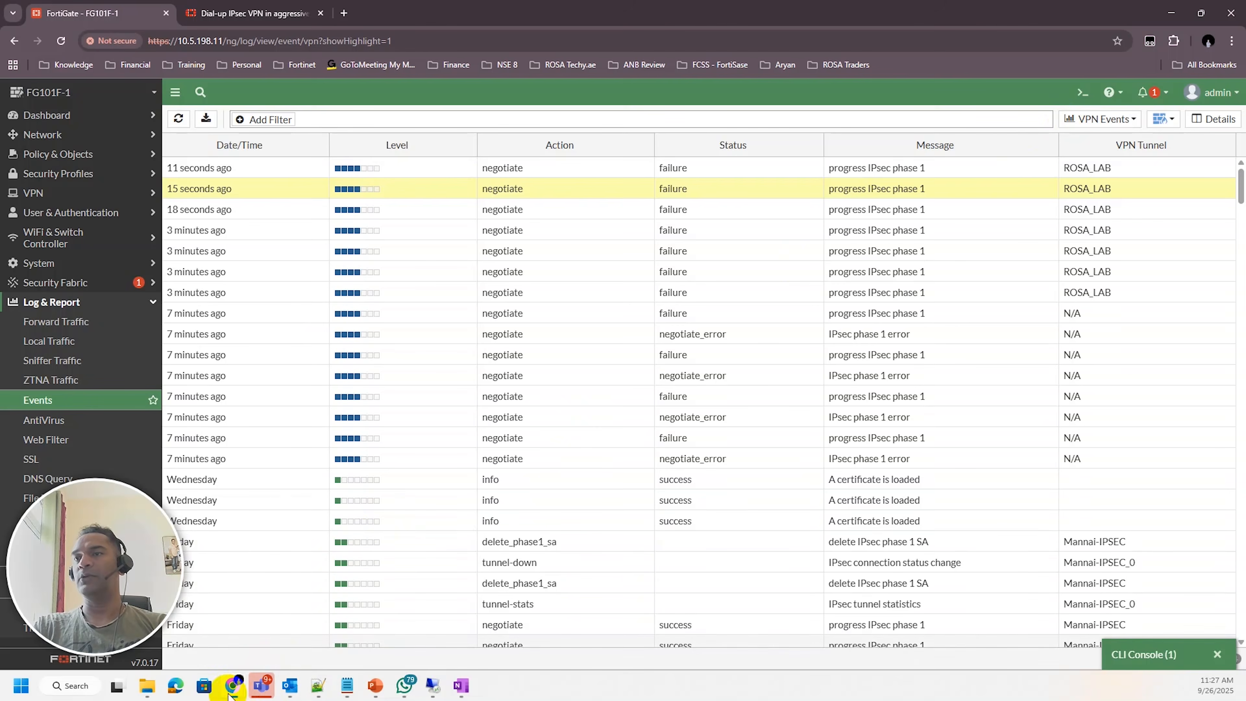
pyautogui.click(162, 620)
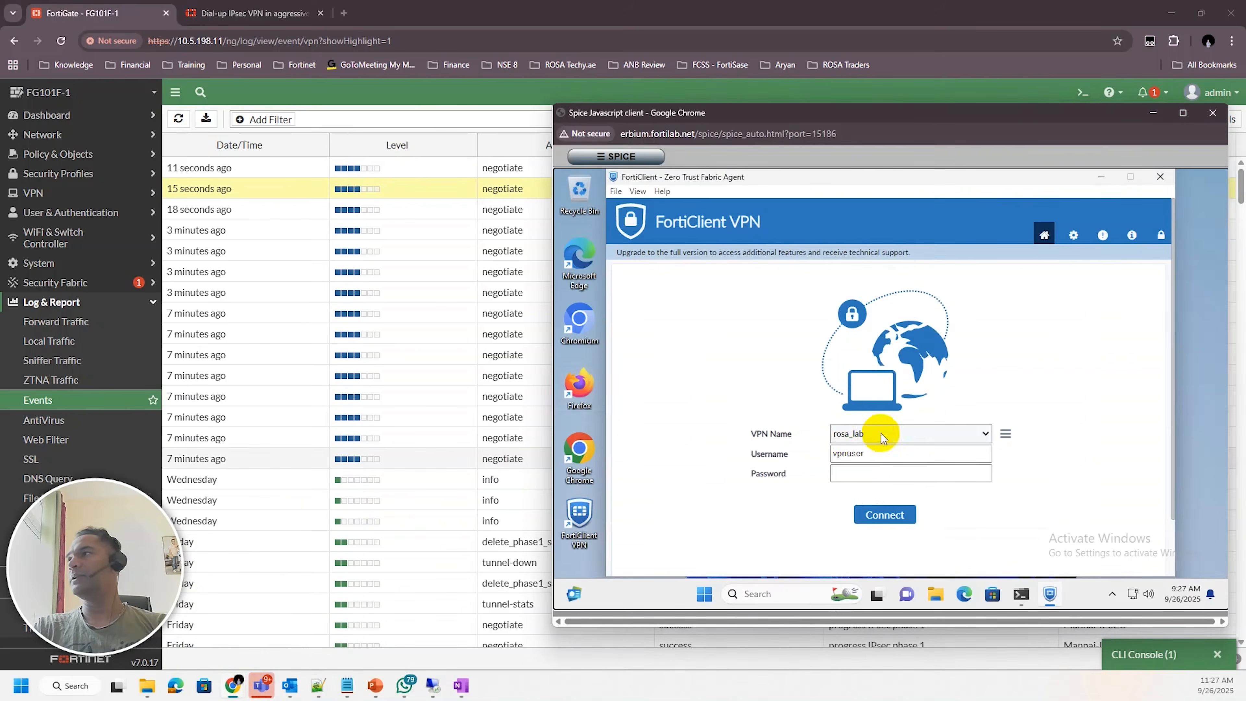
pyautogui.click(1006, 435)
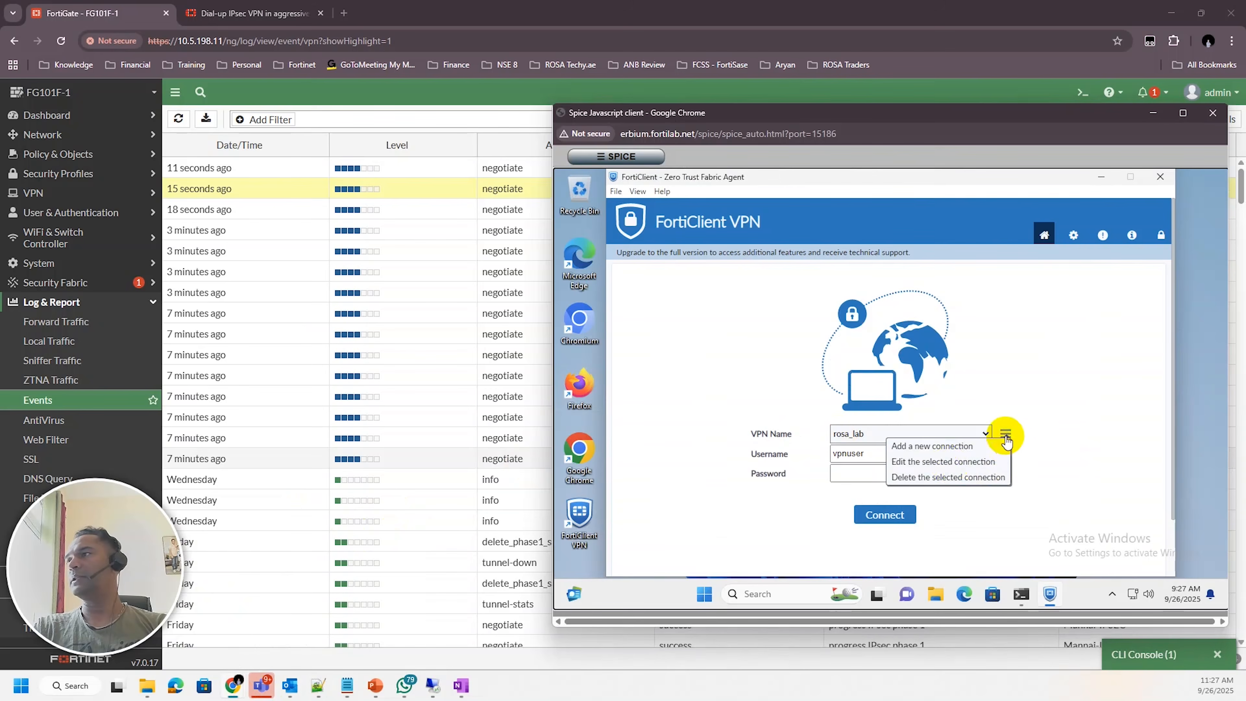
pyautogui.click(949, 469)
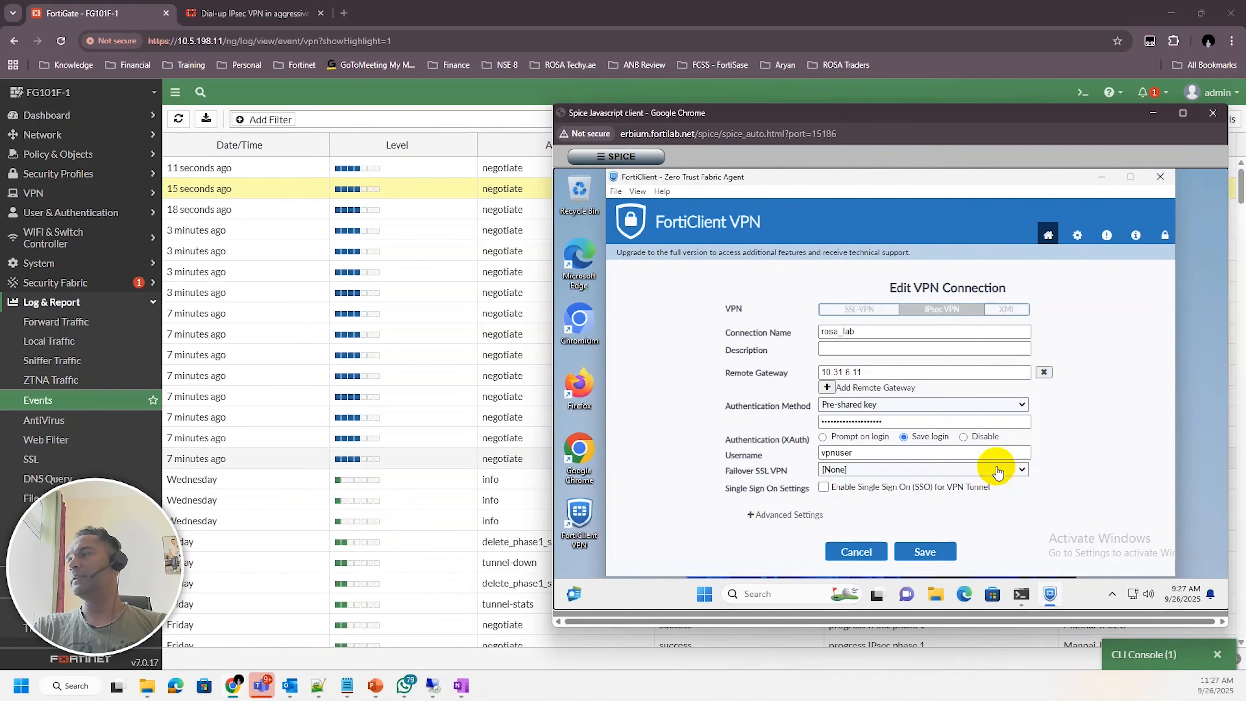
pyautogui.click(754, 521)
pyautogui.scroll(-2, 775, 540)
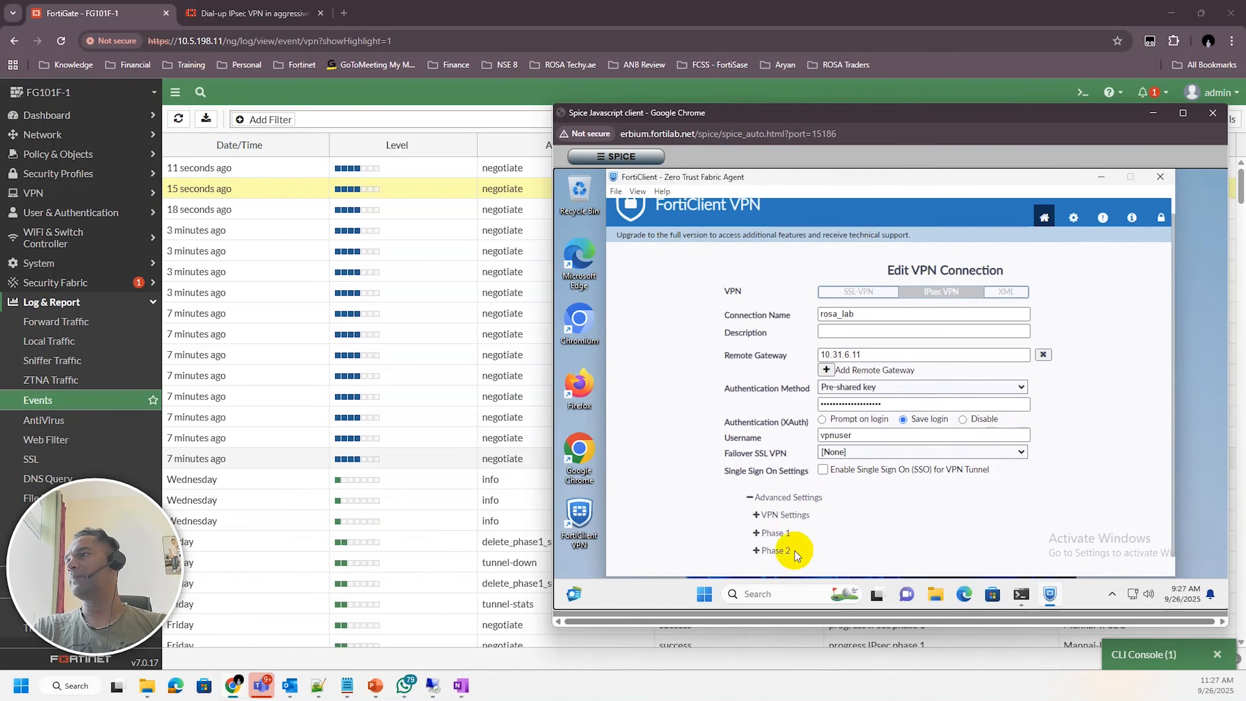
# In the rosa_lab connection's Phase 1 settings, clear DH group 5 so only group 14 remains, and save
pyautogui.click(758, 513)
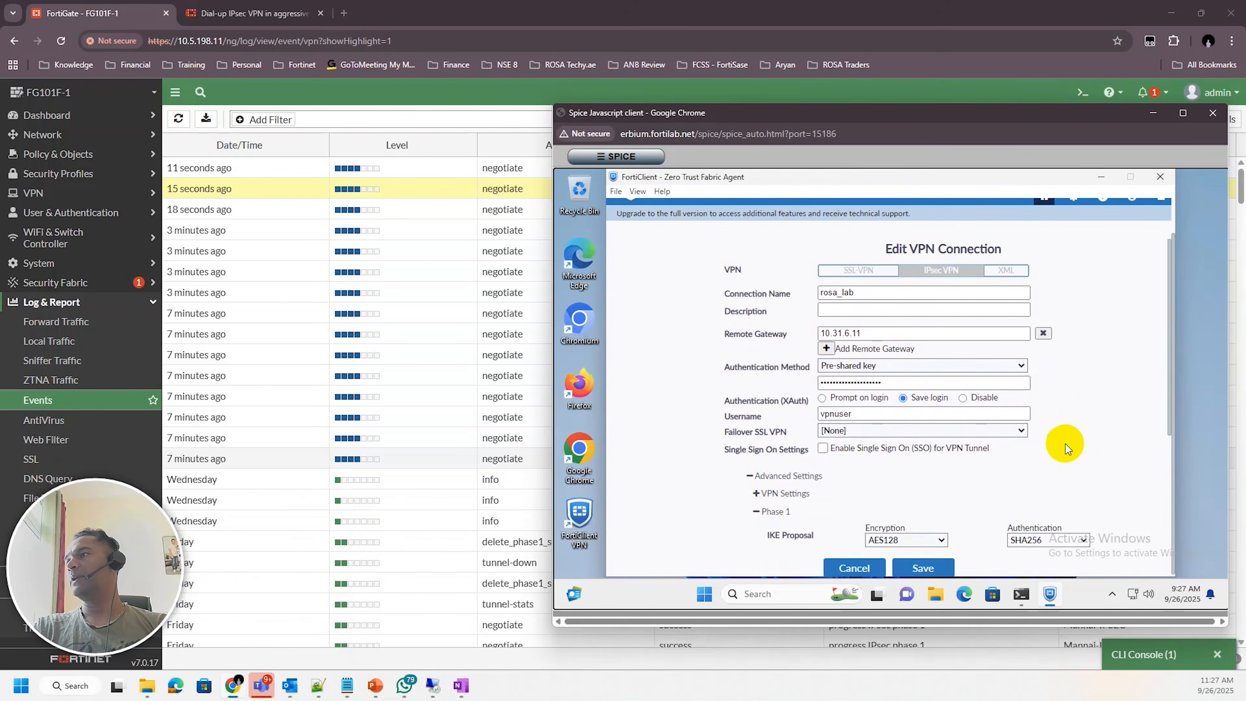
pyautogui.scroll(-5, 1064, 449)
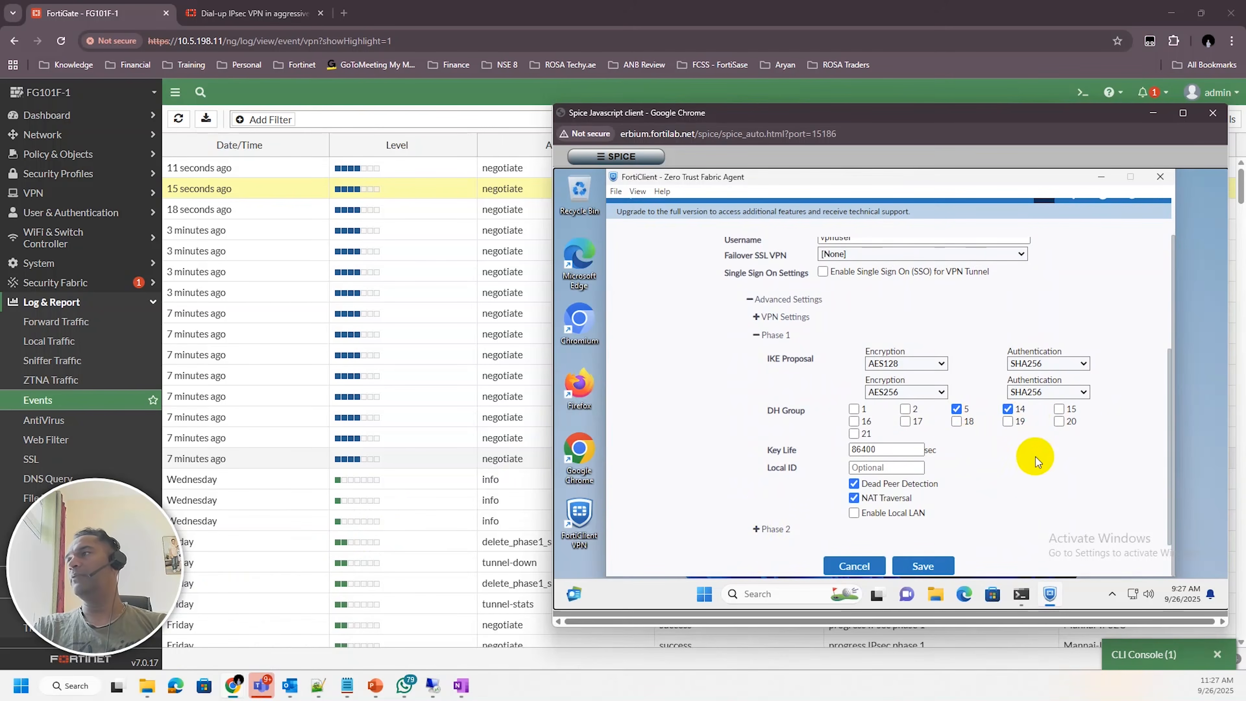
pyautogui.scroll(-7, 1040, 455)
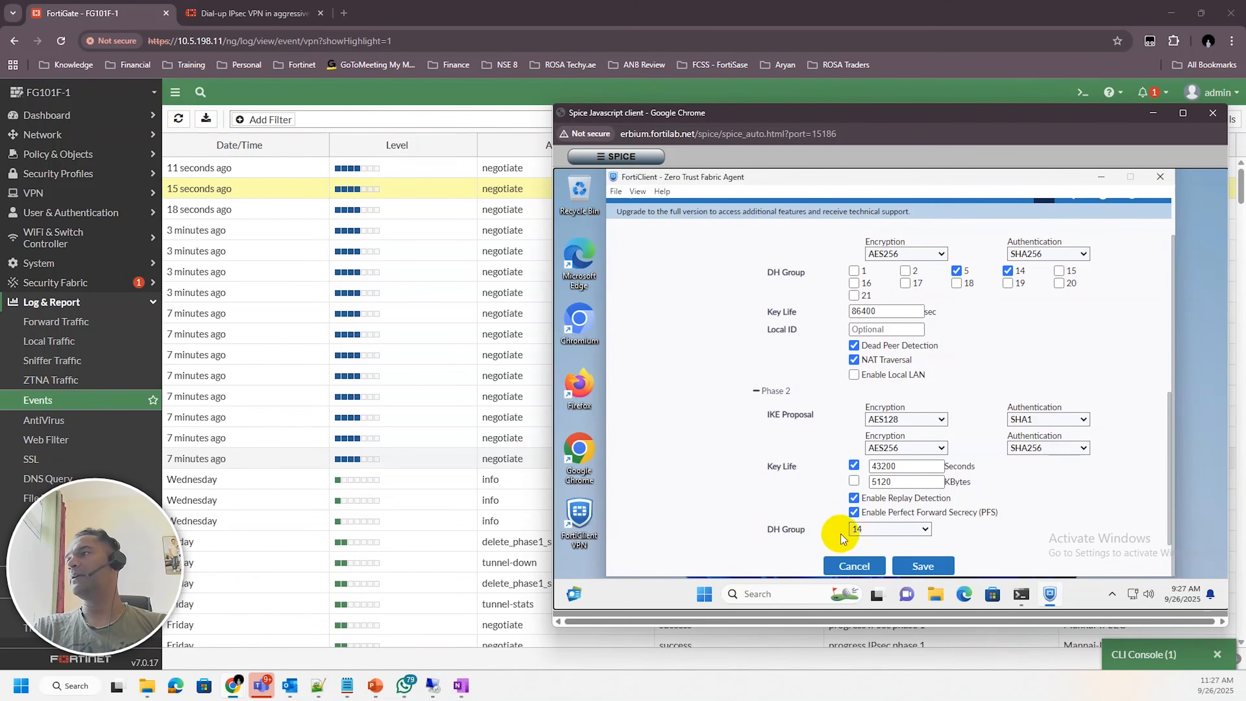
pyautogui.click(958, 272)
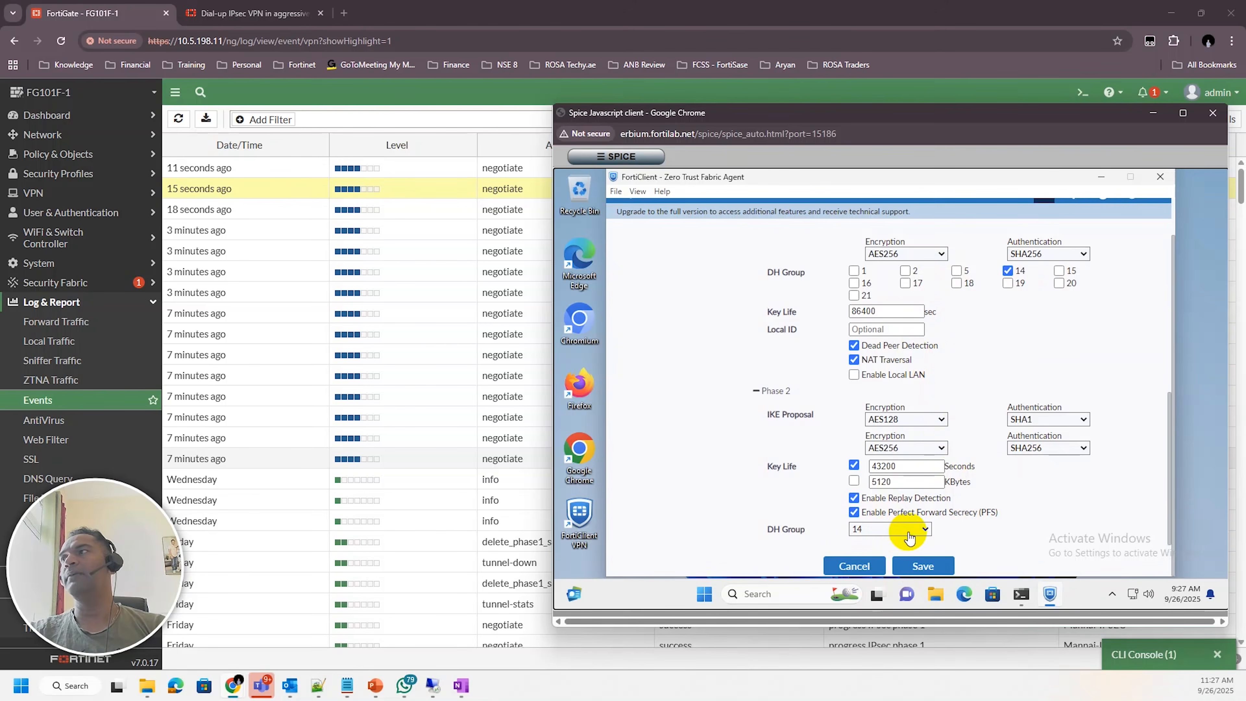
pyautogui.click(921, 565)
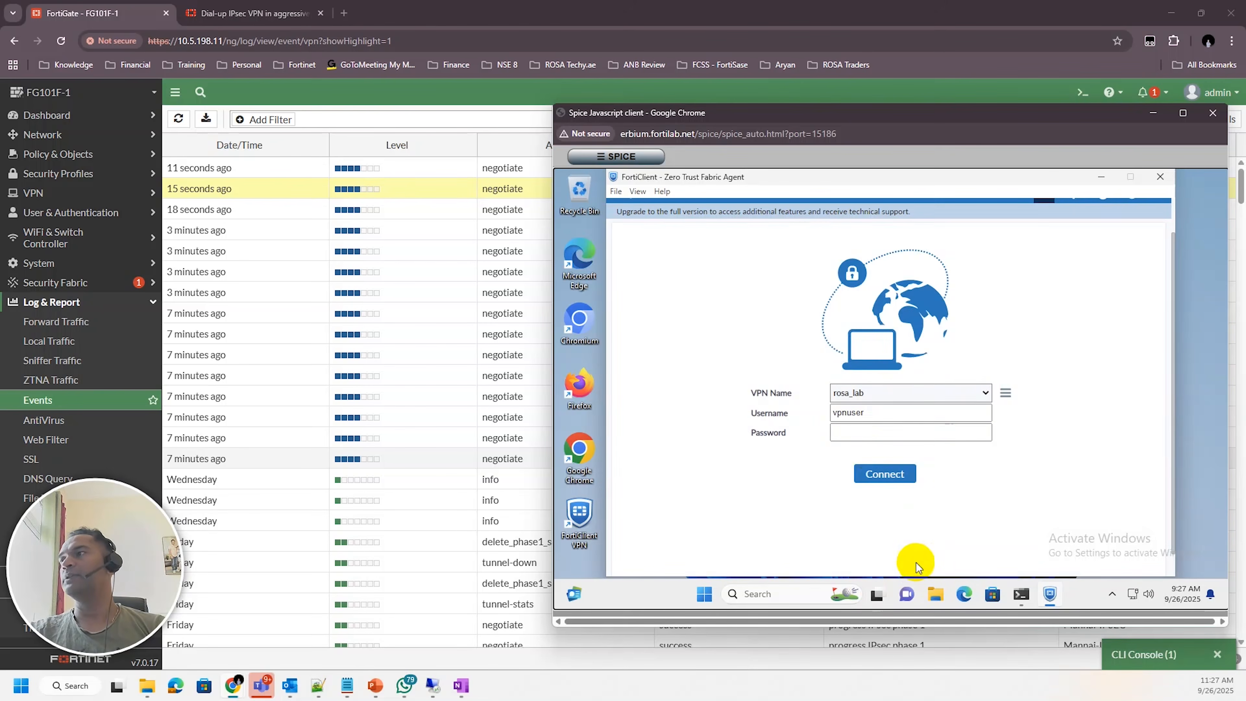
# Connect to rosa_lab by entering the user's password, then dismiss the connection notification
pyautogui.click(865, 435)
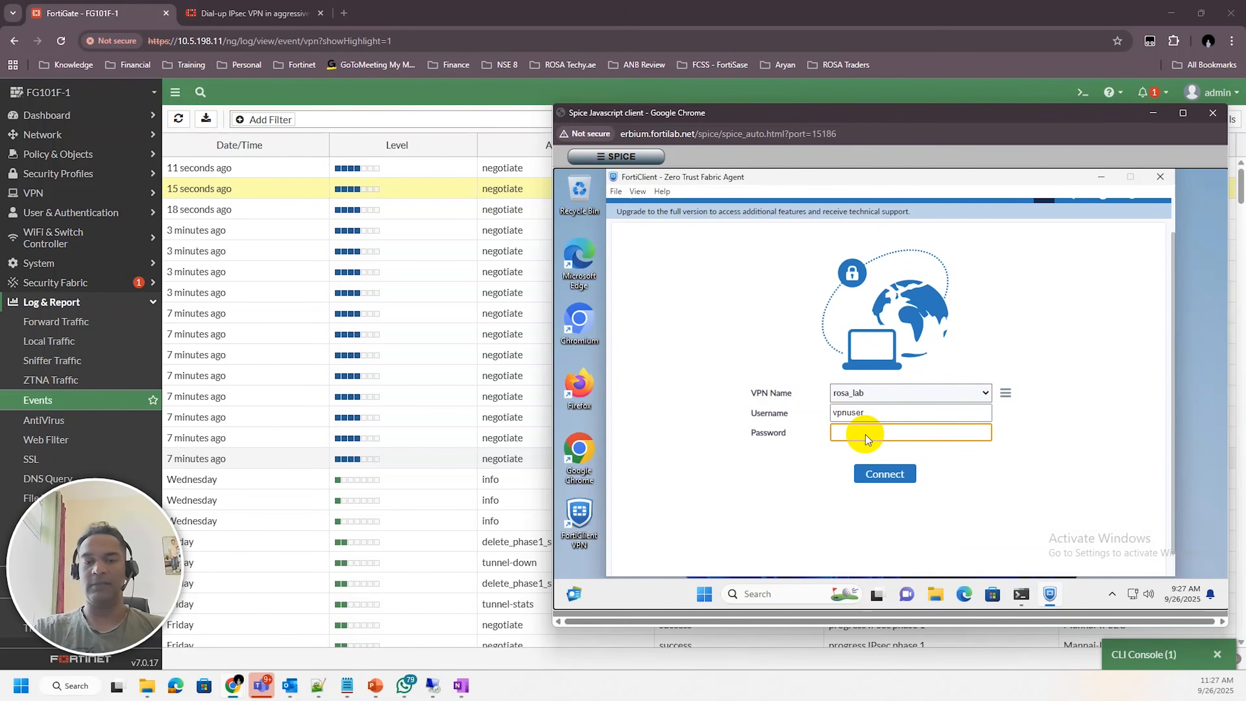
pyautogui.write('f')
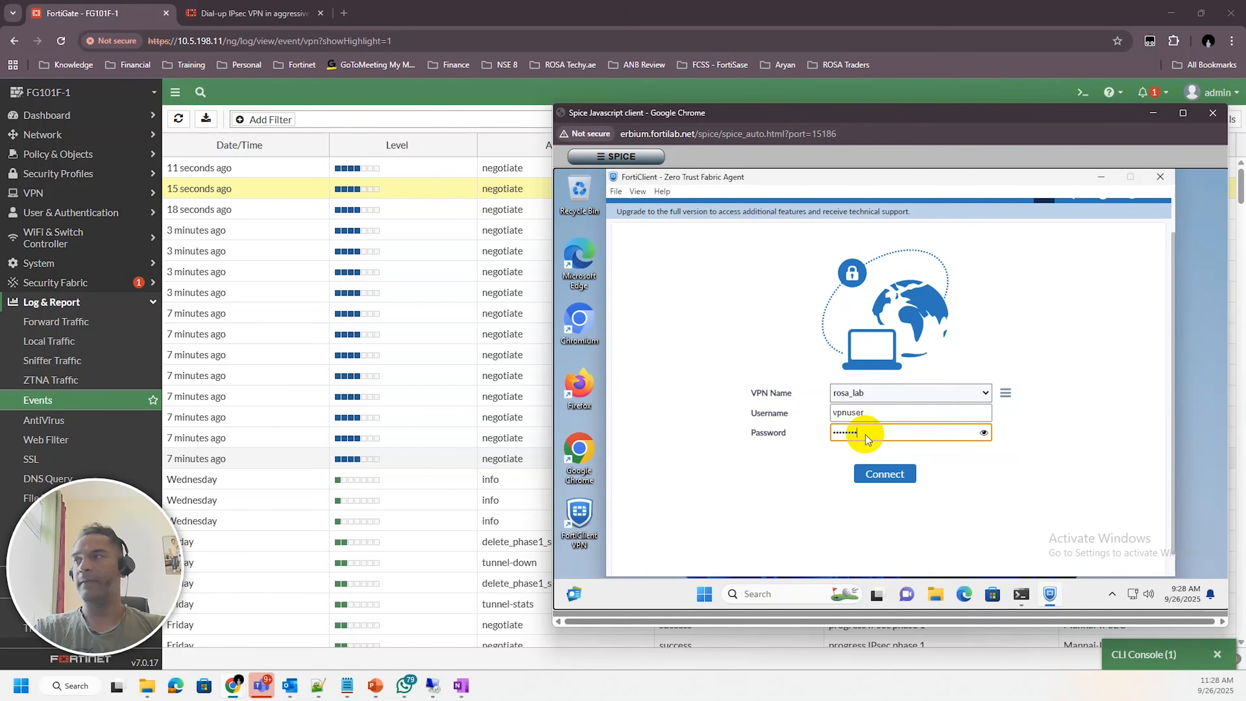
pyautogui.press('Return')
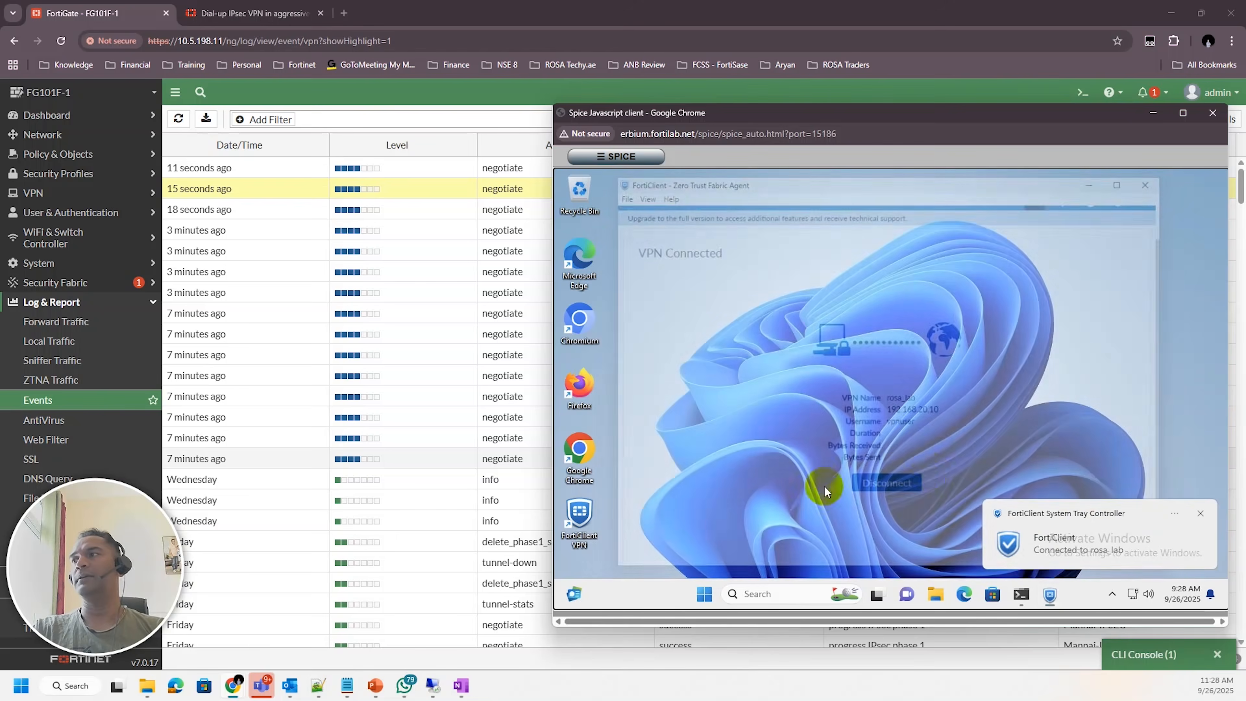
pyautogui.click(1200, 514)
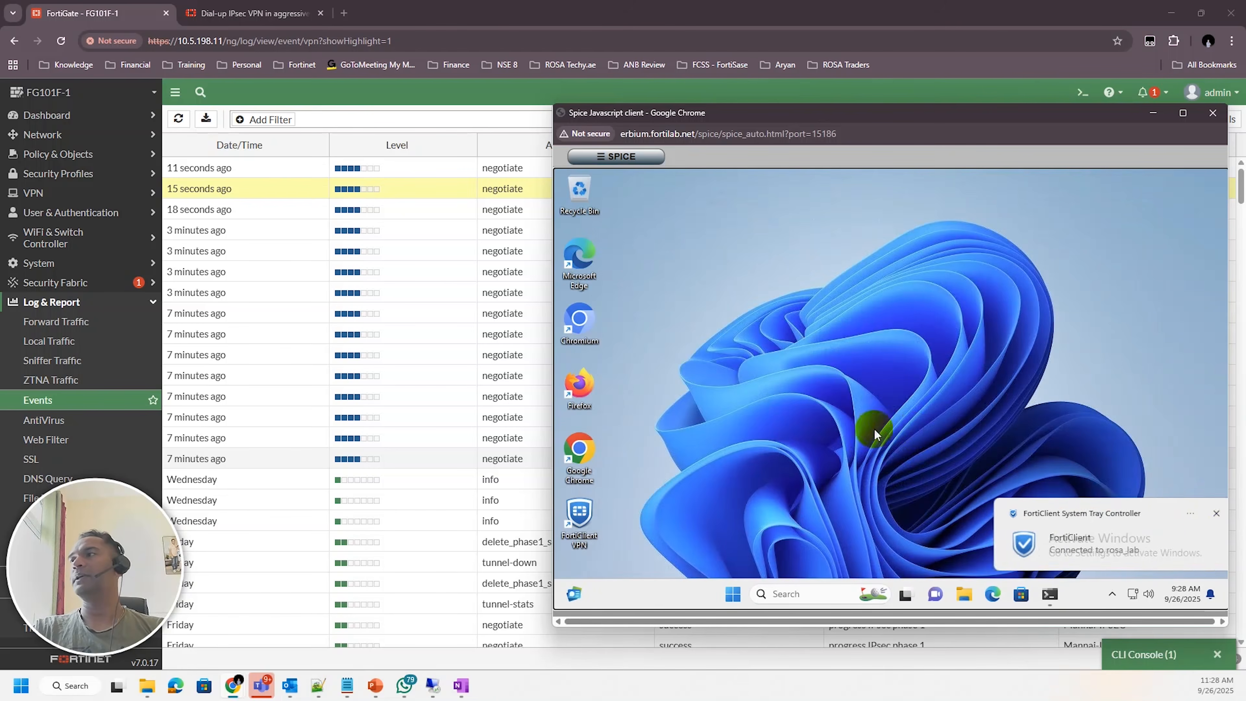
# Open the IPsec tunnels list on the FortiGate and select the ROSA_LAB tunnel to check its status
pyautogui.click(71, 195)
pyautogui.click(56, 238)
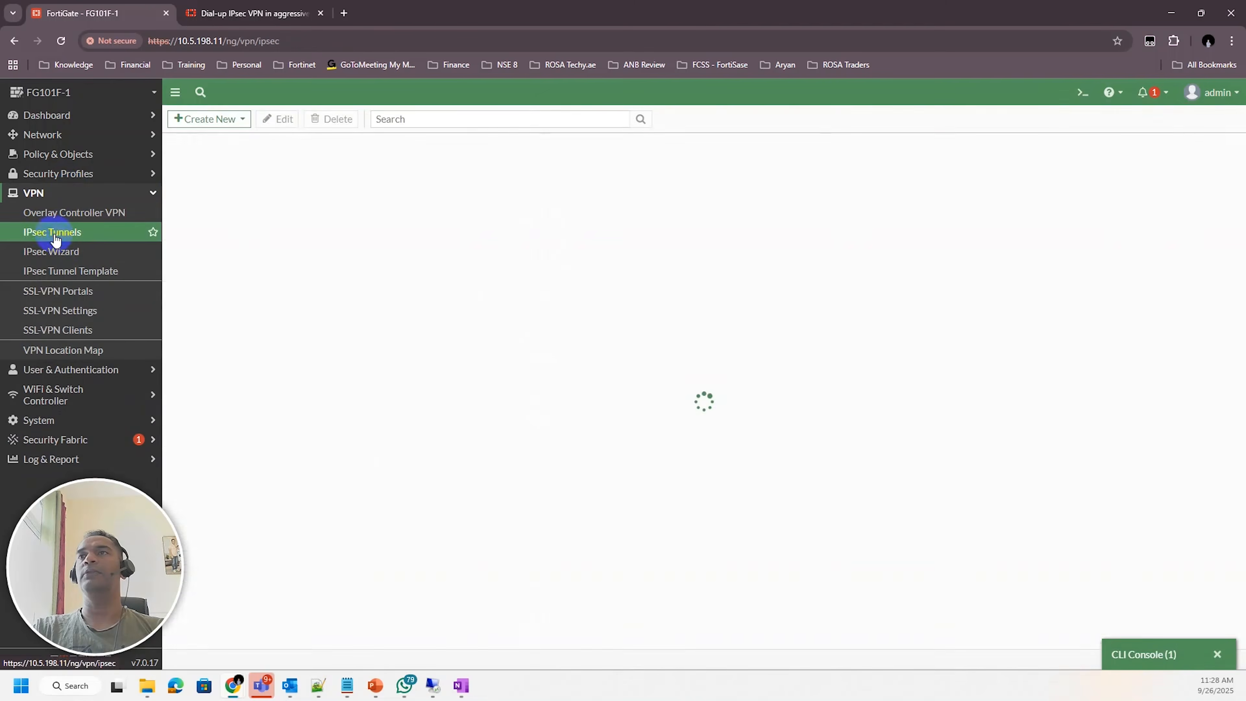
pyautogui.click(275, 191)
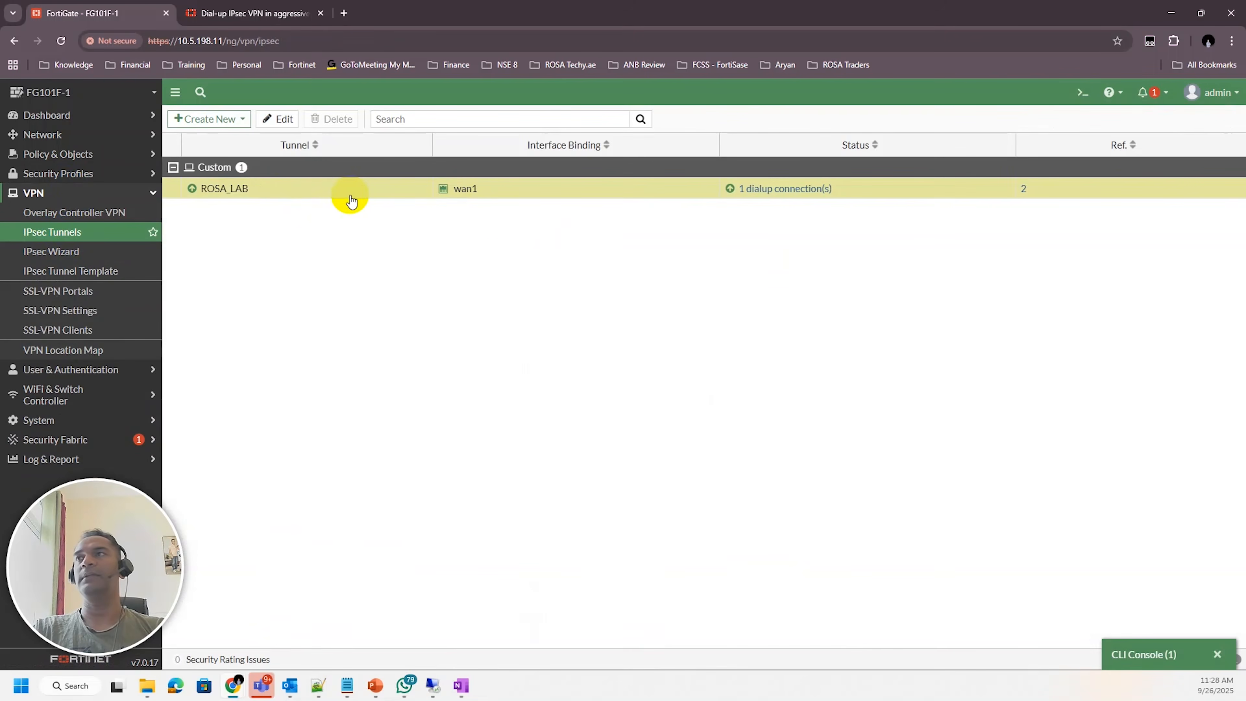
# Open the Network dashboard, expand the Routing widget to full screen, and select the ROSA_LAB static route
pyautogui.click(55, 134)
pyautogui.click(79, 244)
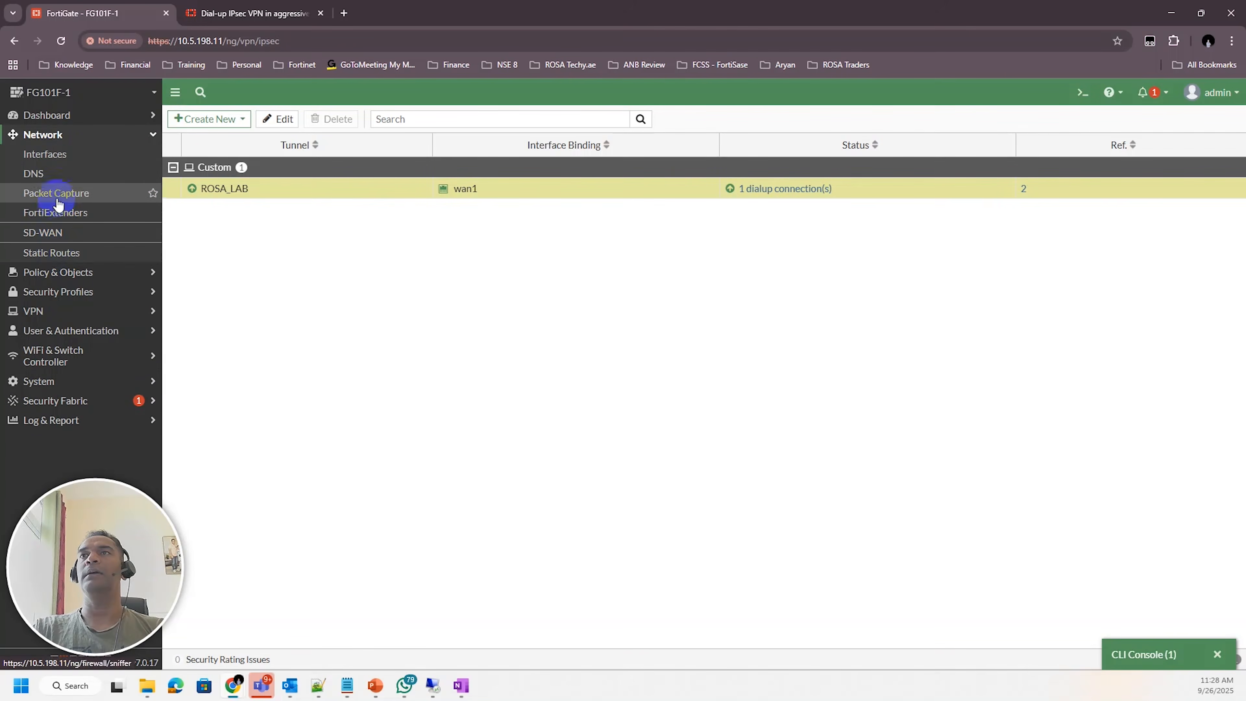
pyautogui.click(48, 114)
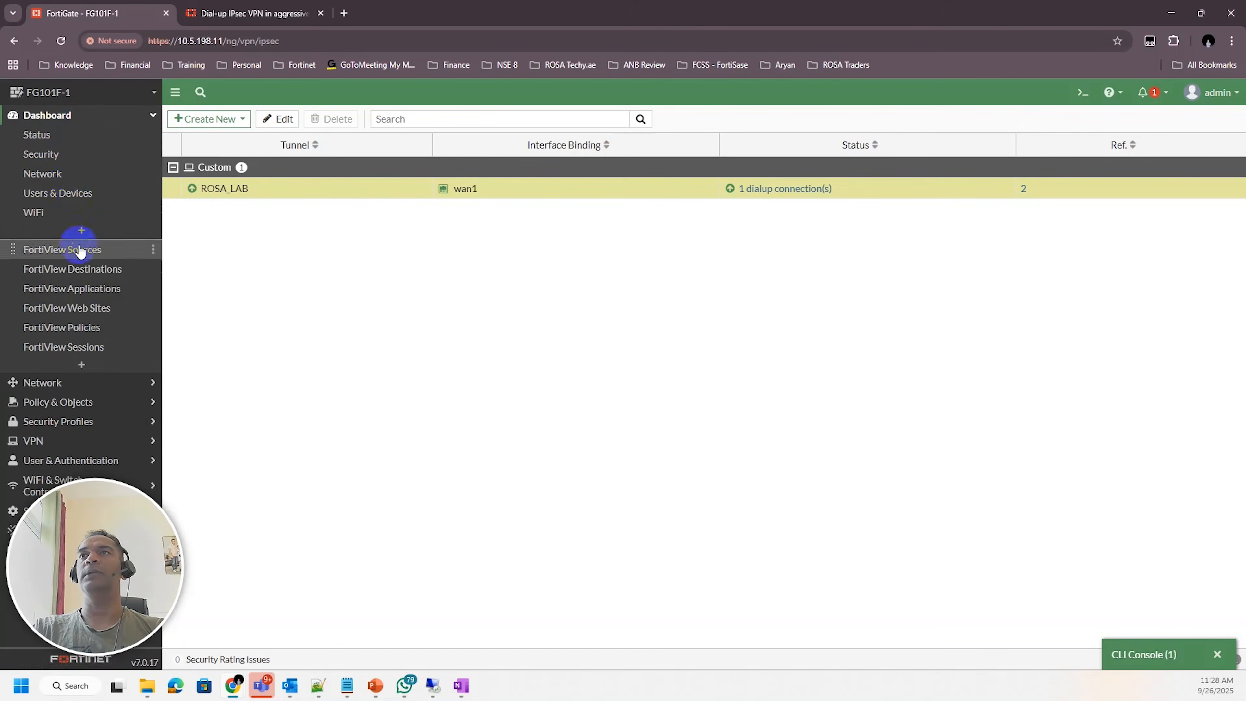
pyautogui.click(49, 174)
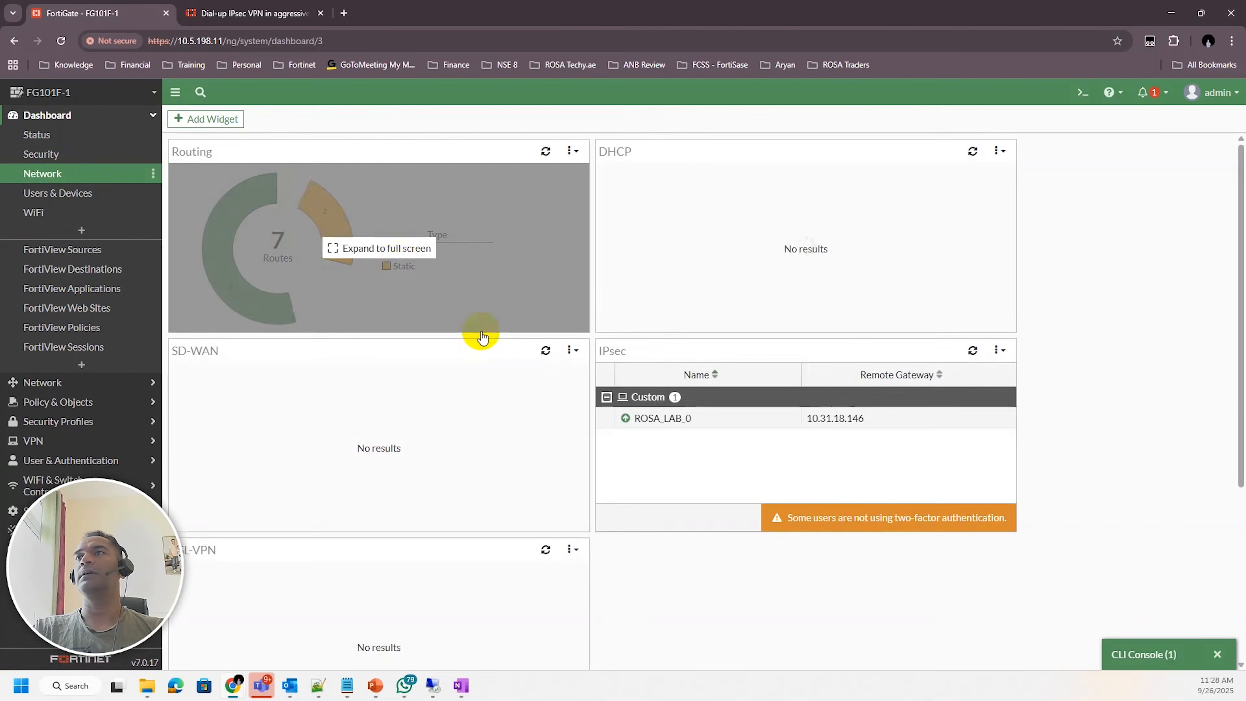
pyautogui.click(464, 262)
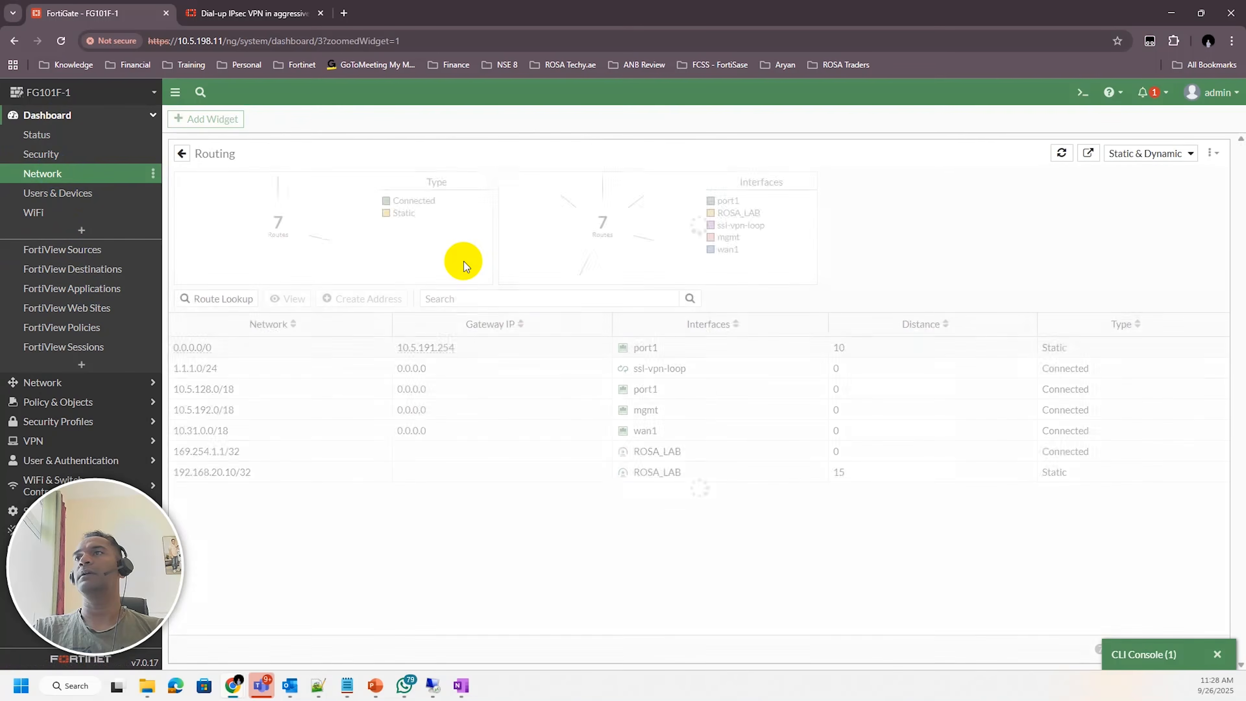
pyautogui.click(365, 474)
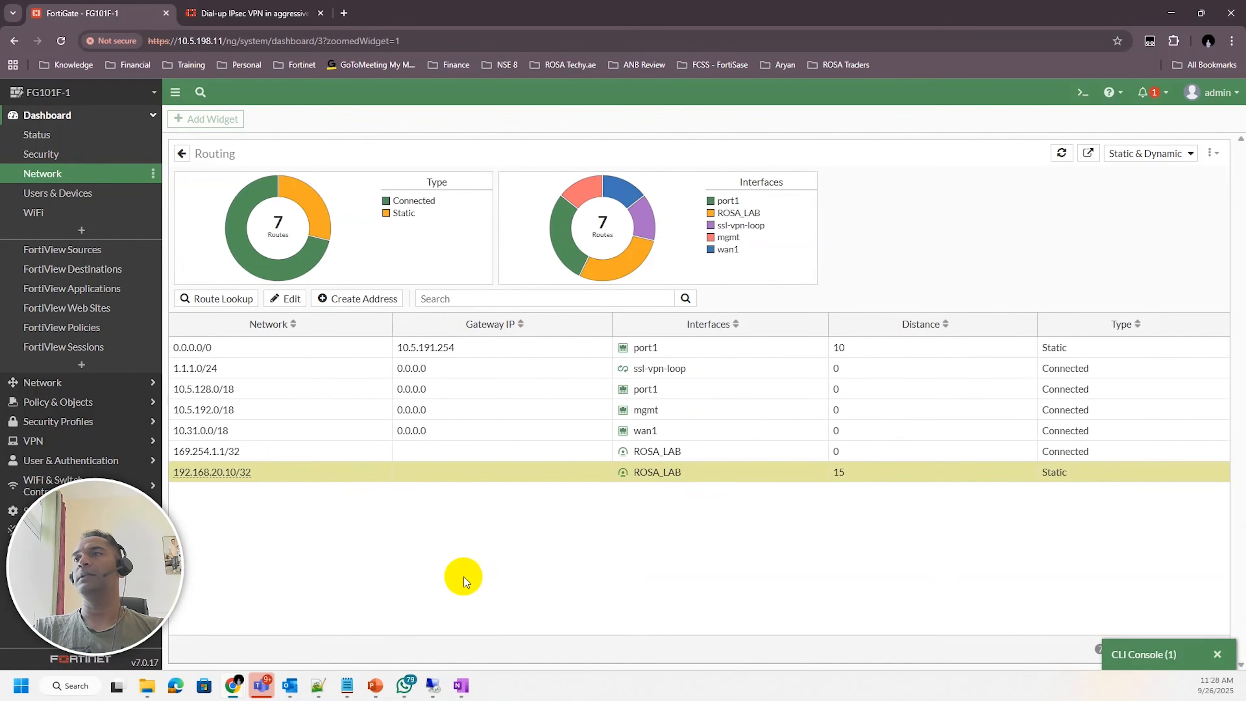
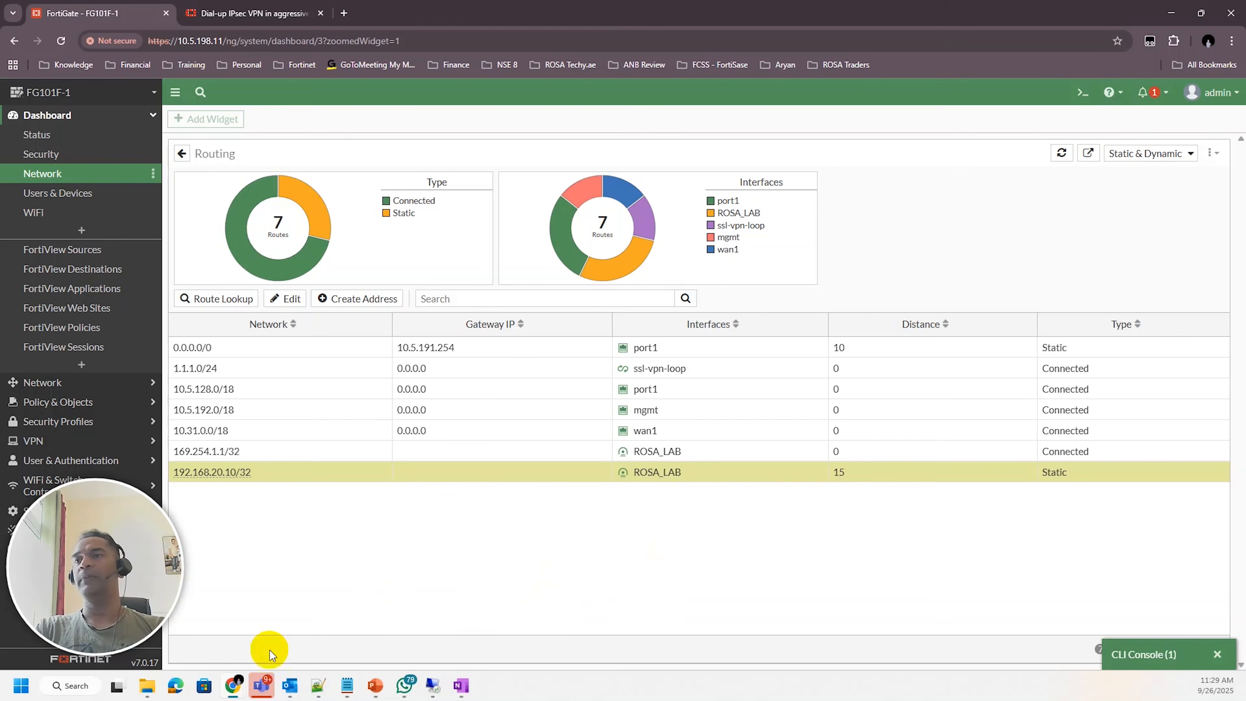
# Open FortiClient in the client VM to view the rosa_lab VPN connection details
pyautogui.moveTo(234, 690)
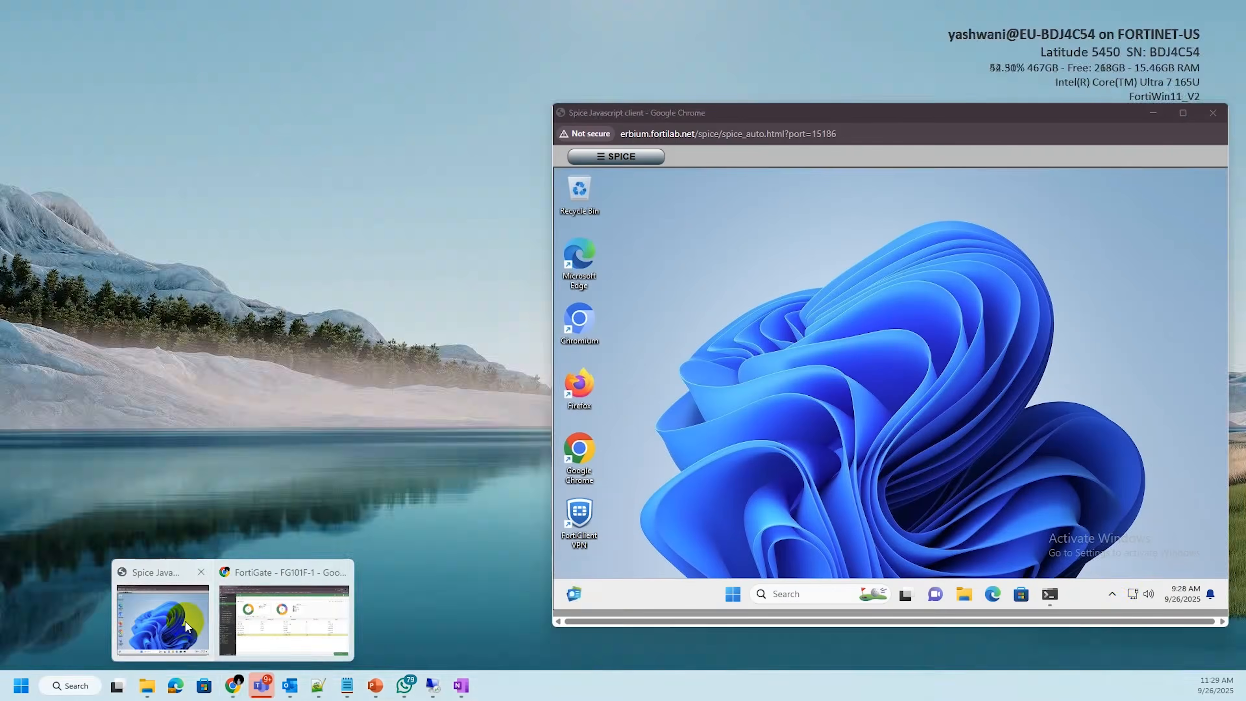
pyautogui.click(162, 616)
pyautogui.click(1113, 594)
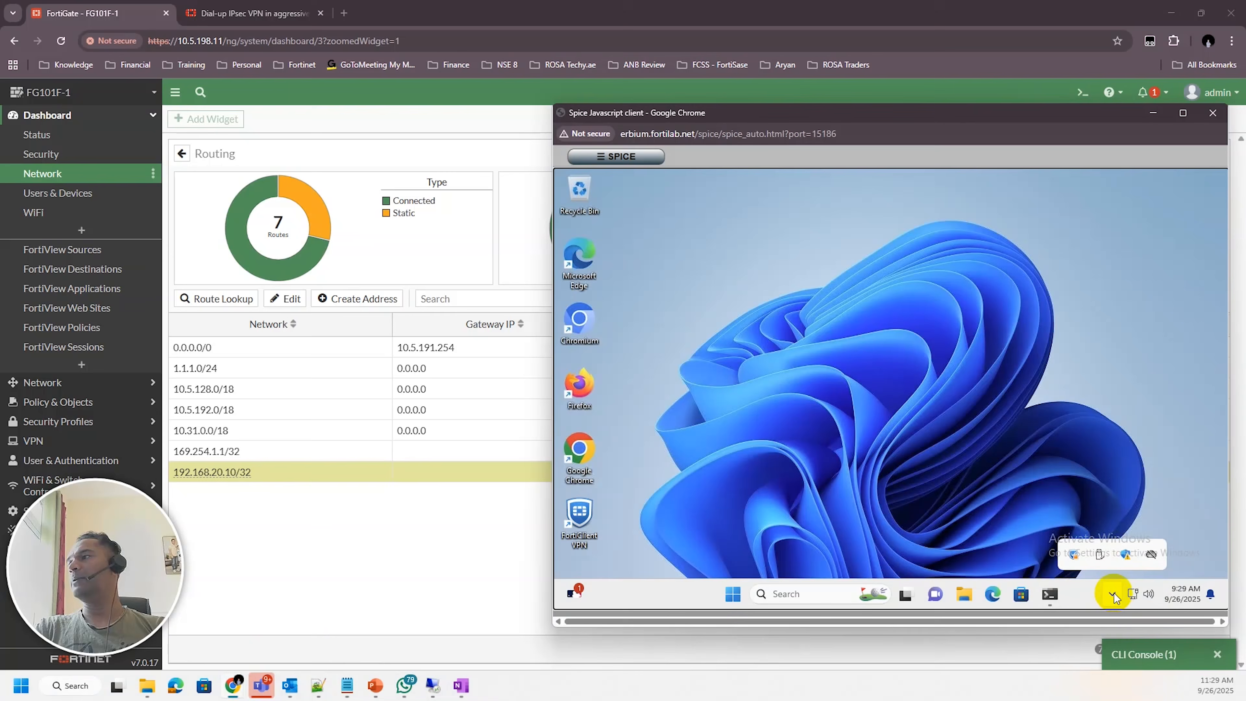
pyautogui.click(1075, 556)
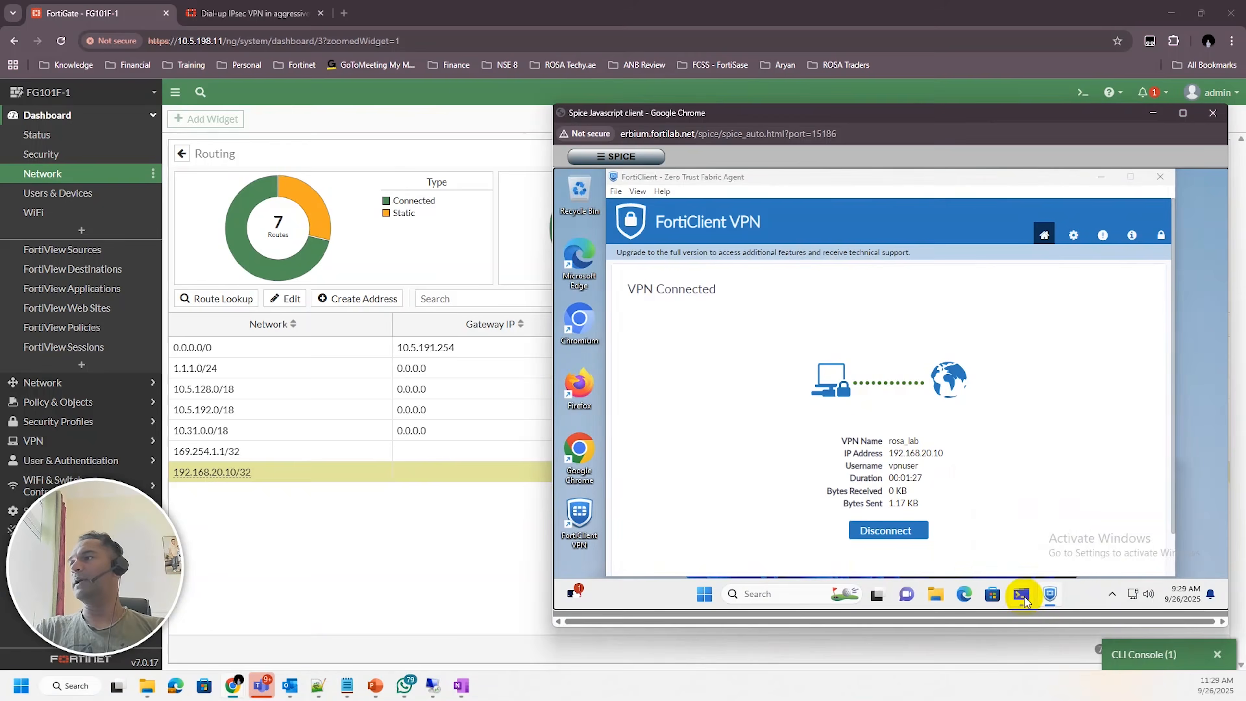
# In the client's command prompt, ping 10.5.31.11 through the VPN tunnel
pyautogui.click(1022, 595)
pyautogui.click(1022, 473)
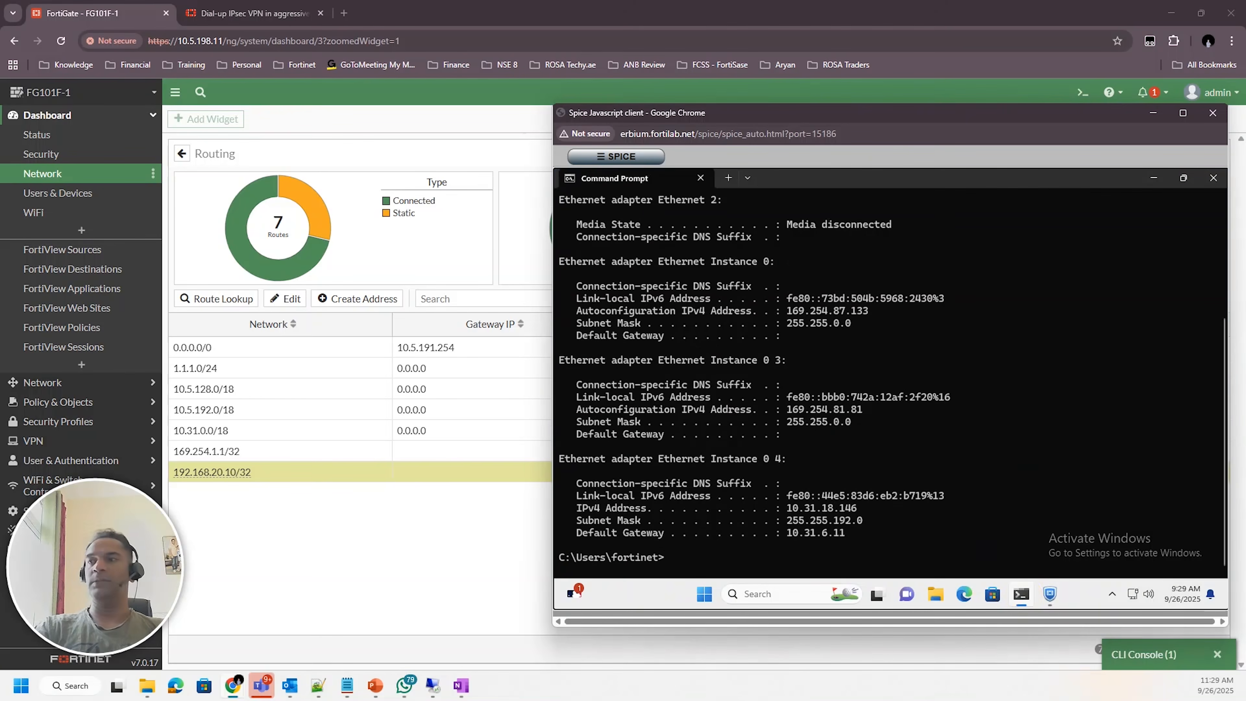
pyautogui.press('Return')
pyautogui.press('Return')
pyautogui.press('Return')
pyautogui.press('Return')
pyautogui.press('Return')
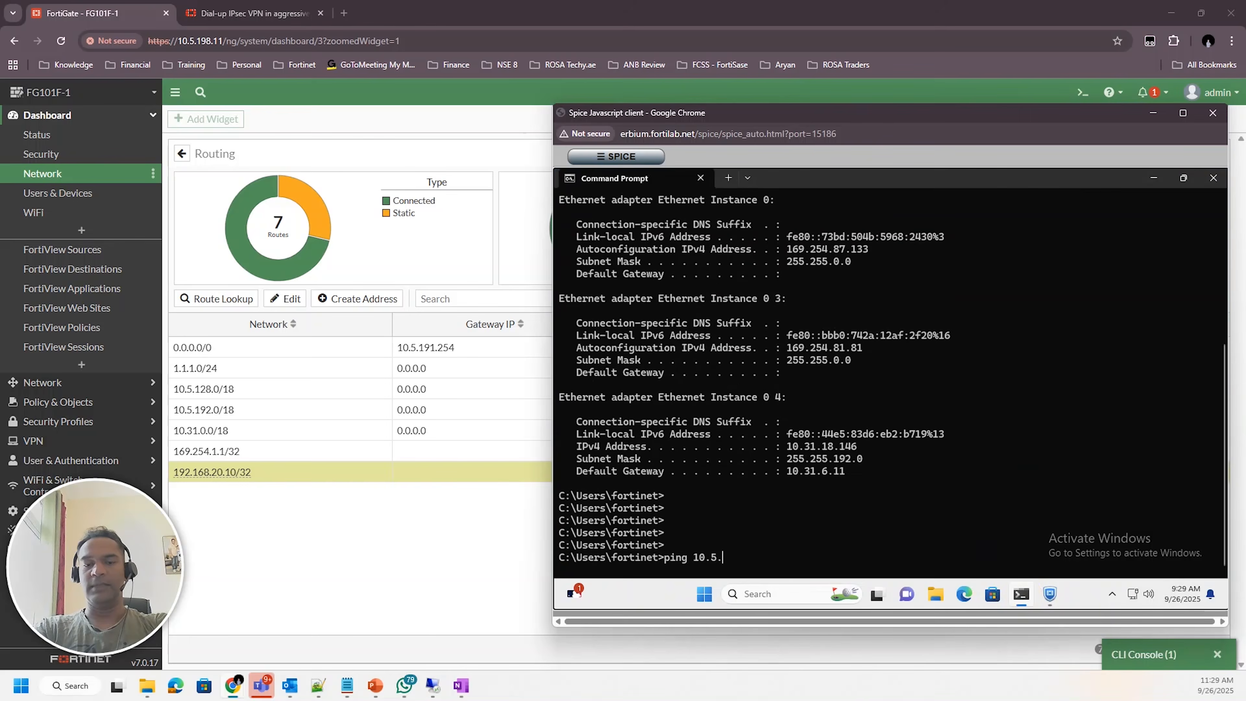
pyautogui.write('31.')
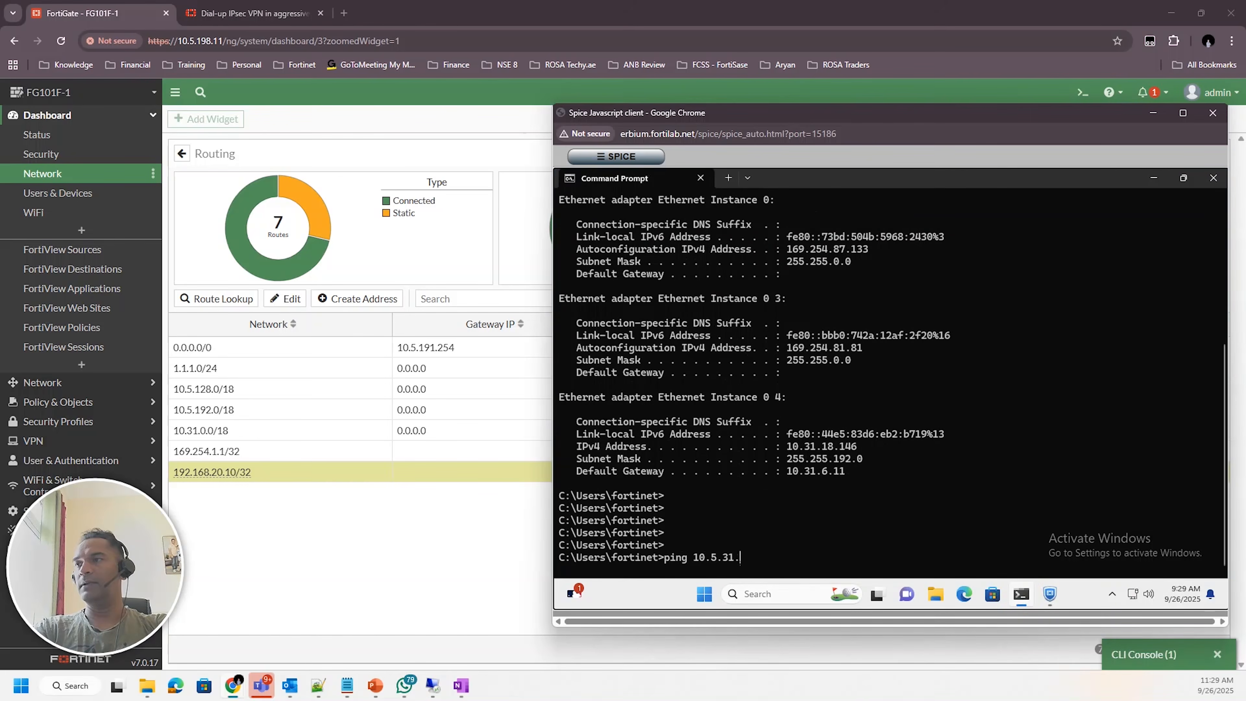
pyautogui.write('11')
pyautogui.press('Return')
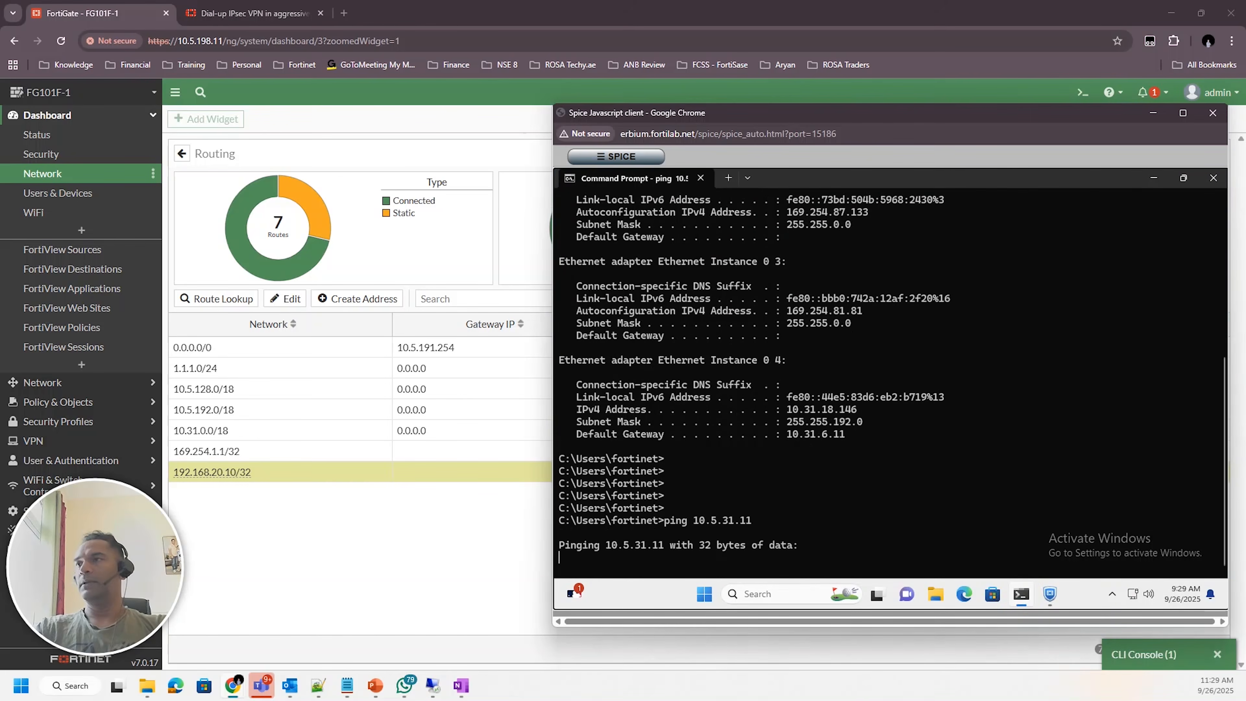
# Open the FortiGate interfaces list and select port1 to check its IP address
pyautogui.click(78, 382)
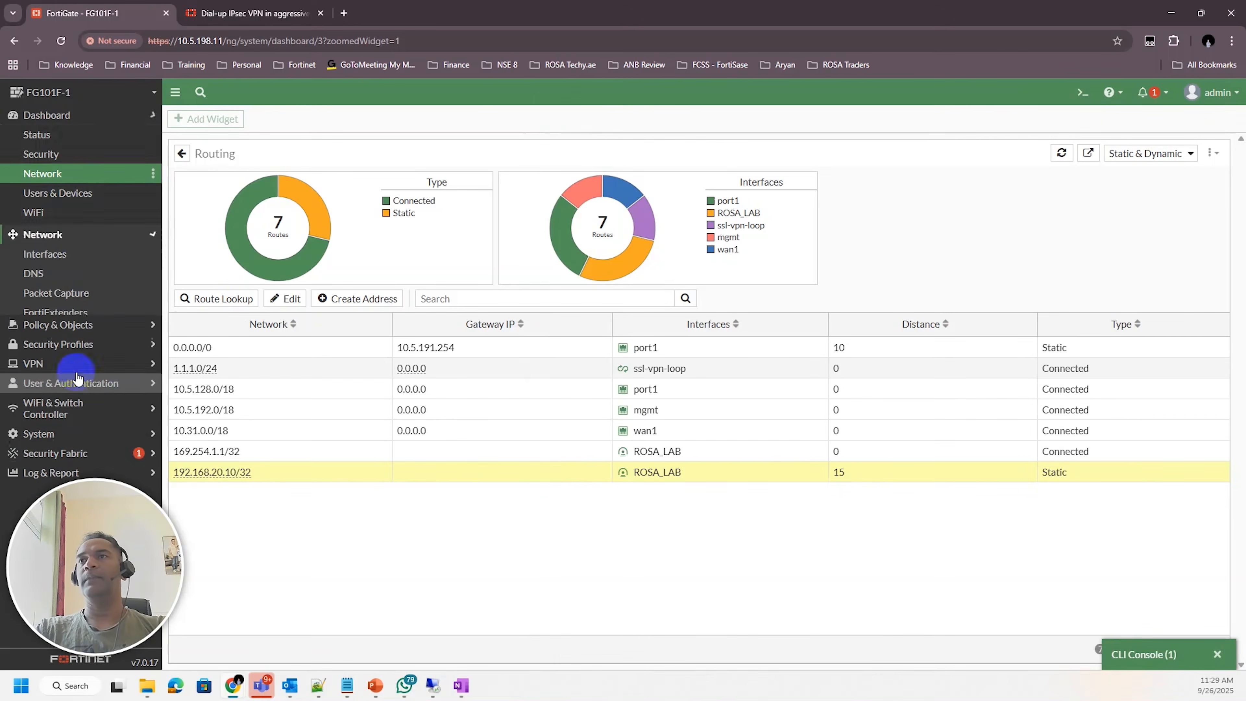
pyautogui.click(49, 154)
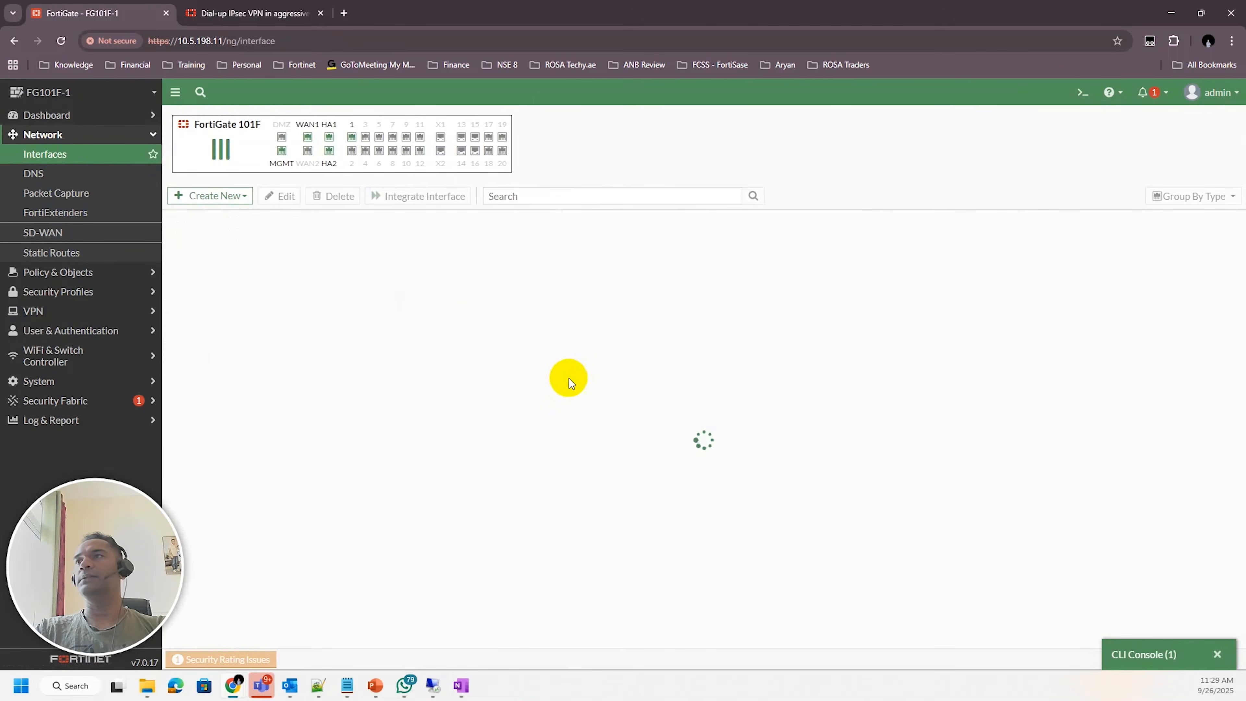
pyautogui.scroll(-2, 432, 501)
pyautogui.click(485, 469)
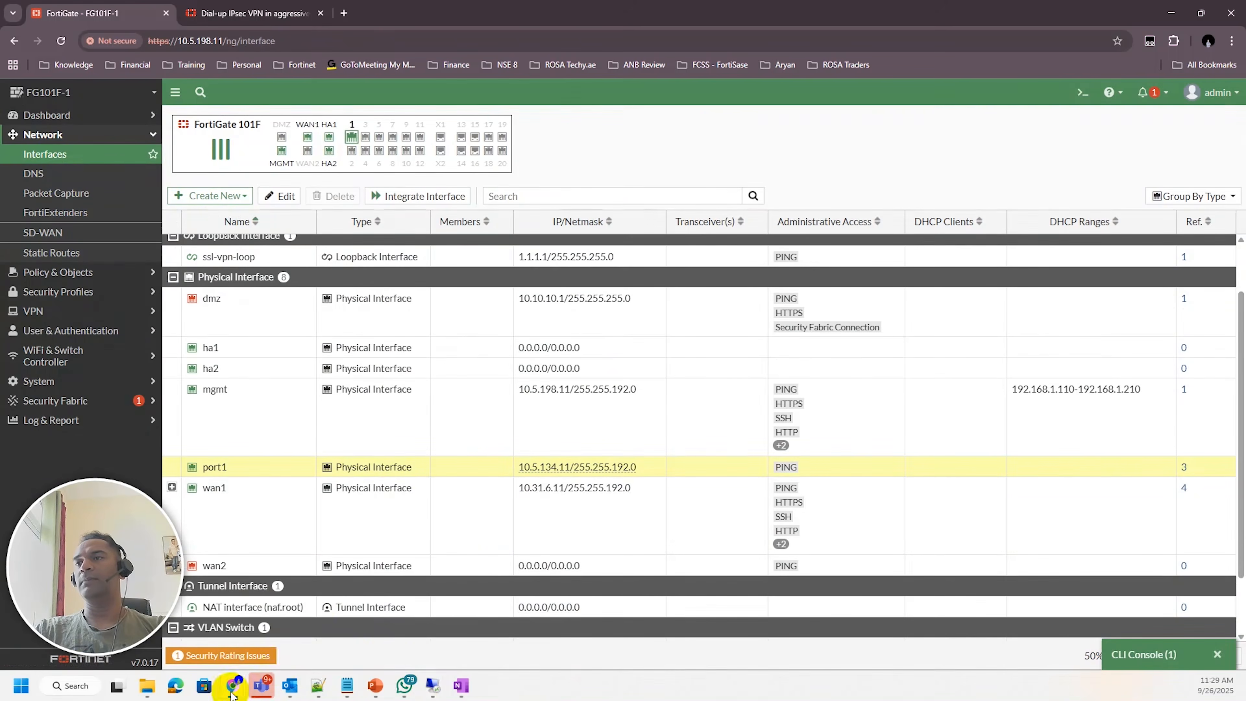
# Return to the client's command prompt and ping port1's address 10.5.134.11
pyautogui.moveTo(233, 685)
pyautogui.click(204, 622)
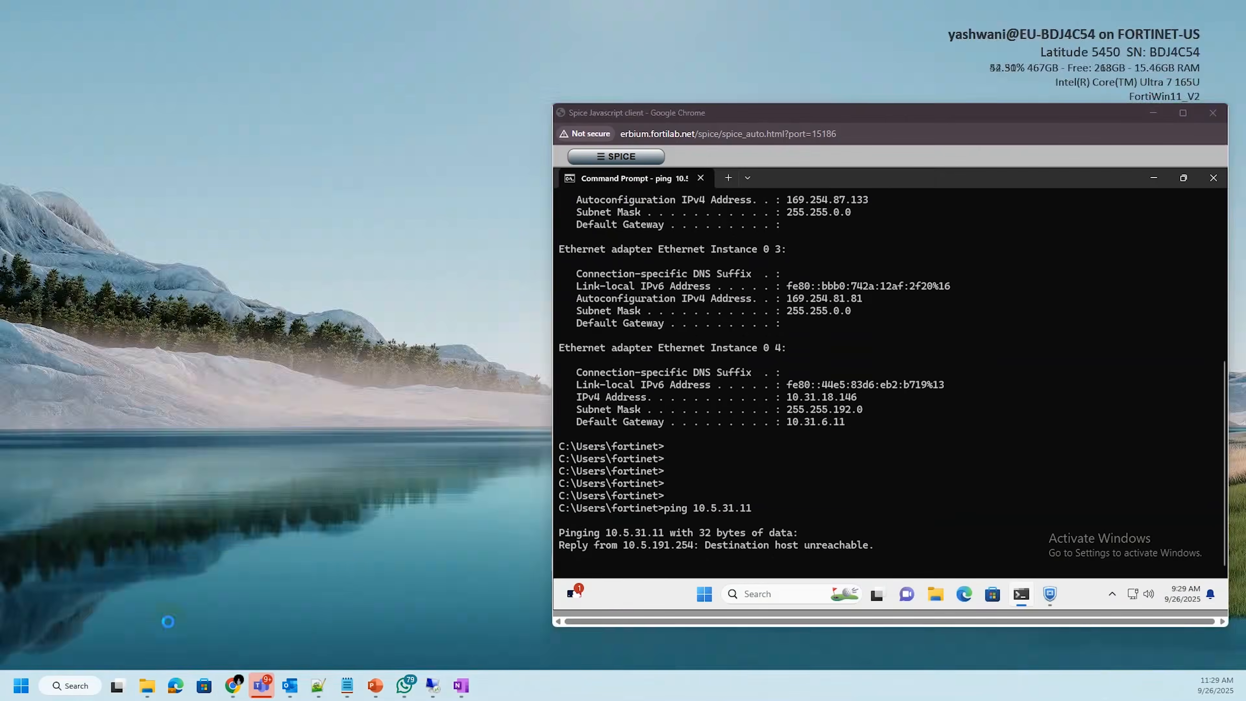
pyautogui.press('Return')
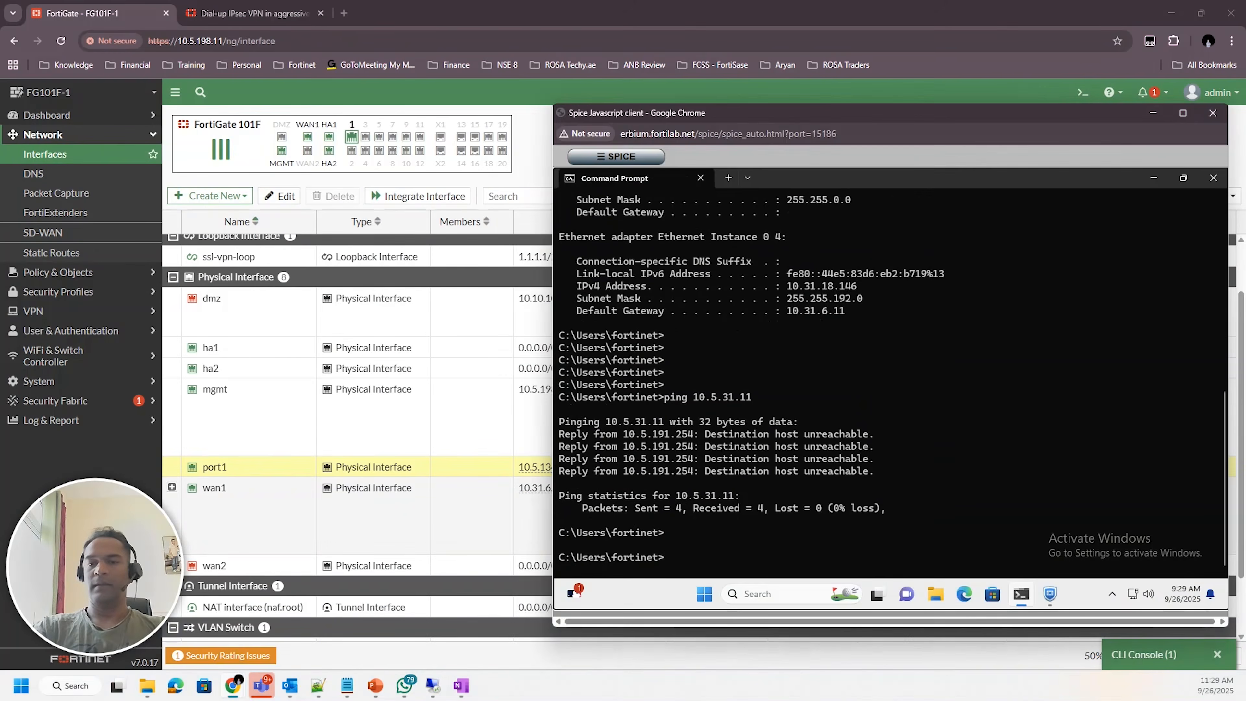
pyautogui.write('ping 10.5.1')
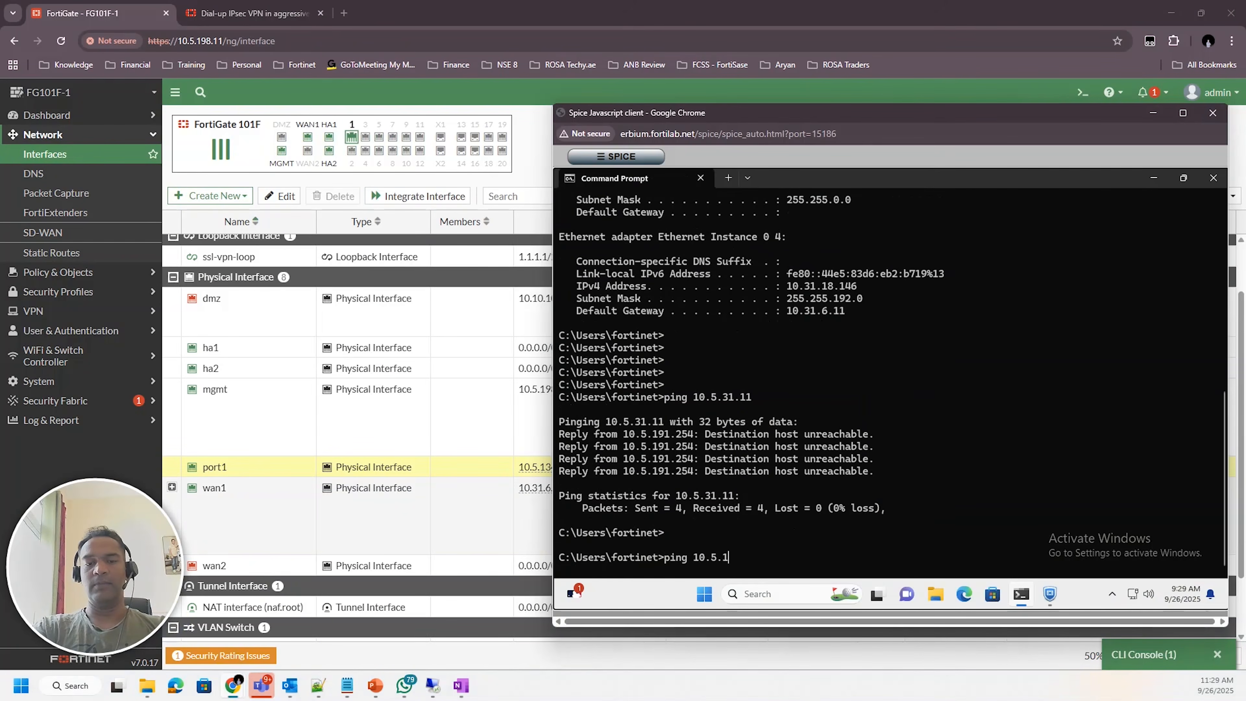
pyautogui.write('34.11')
pyautogui.press('Return')
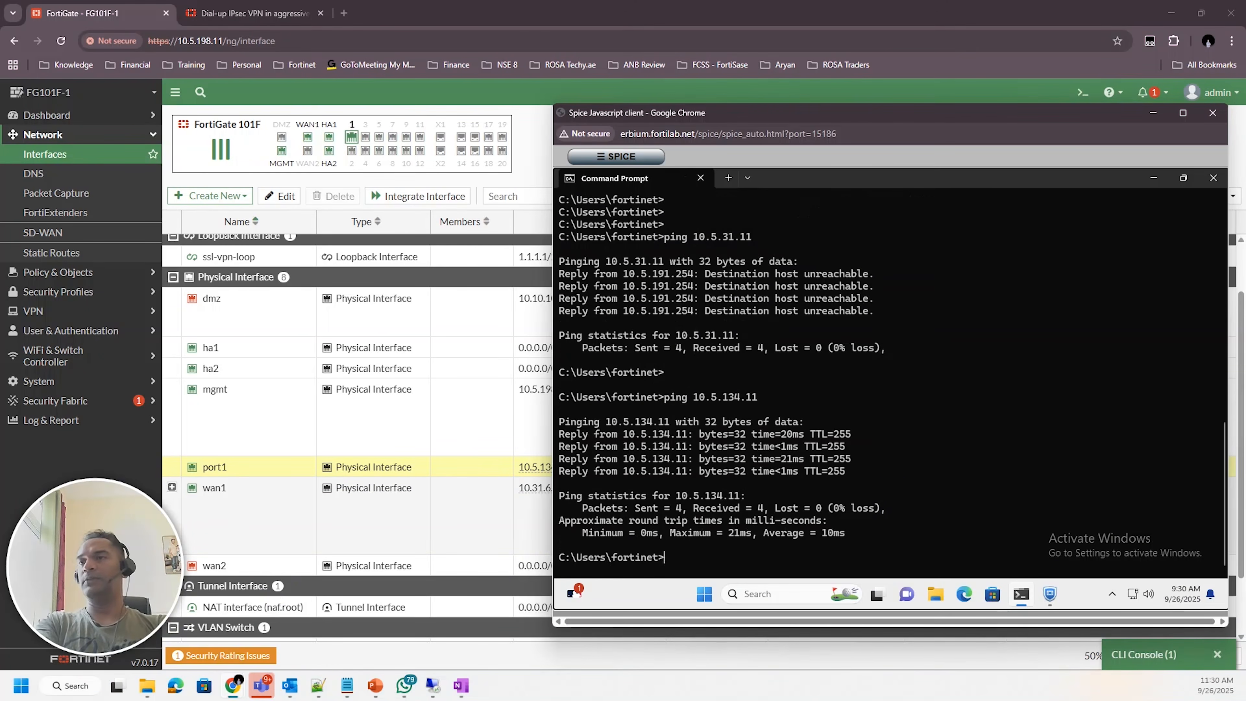
pyautogui.press('Return')
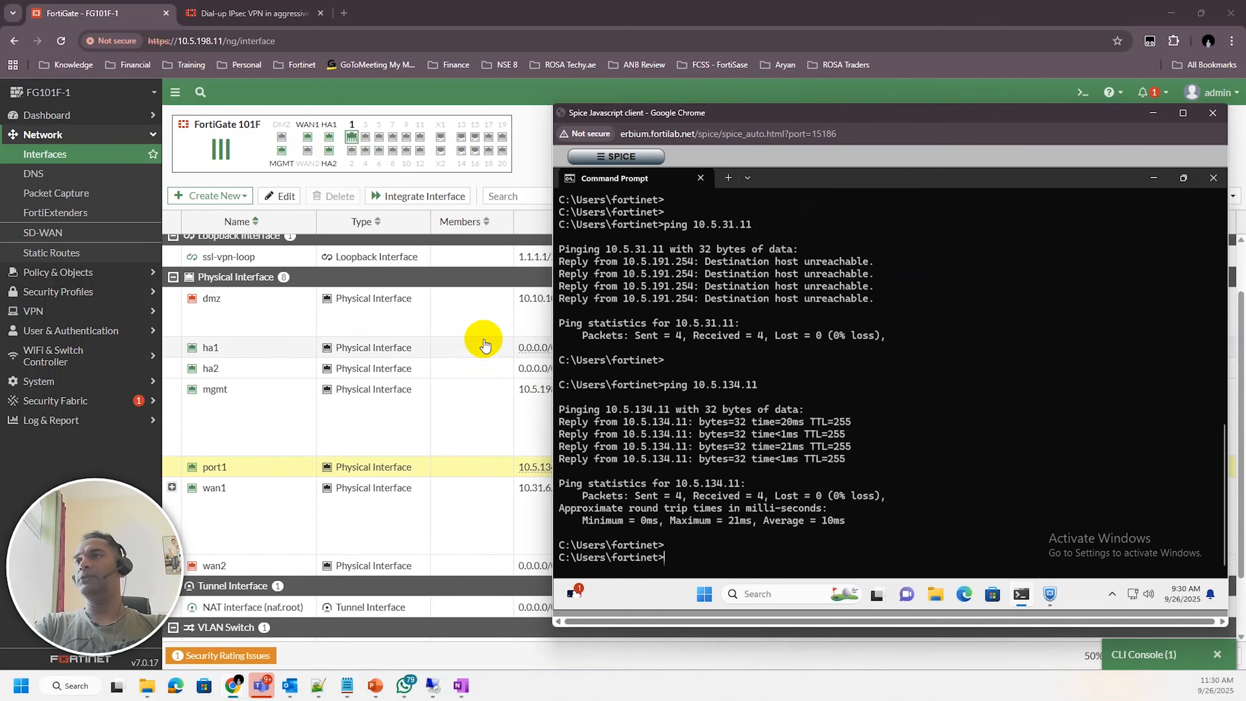
# Open the Network dashboard, expand the IPsec widget to full screen, and select the ROSA_LAB_0 tunnel
pyautogui.click(473, 326)
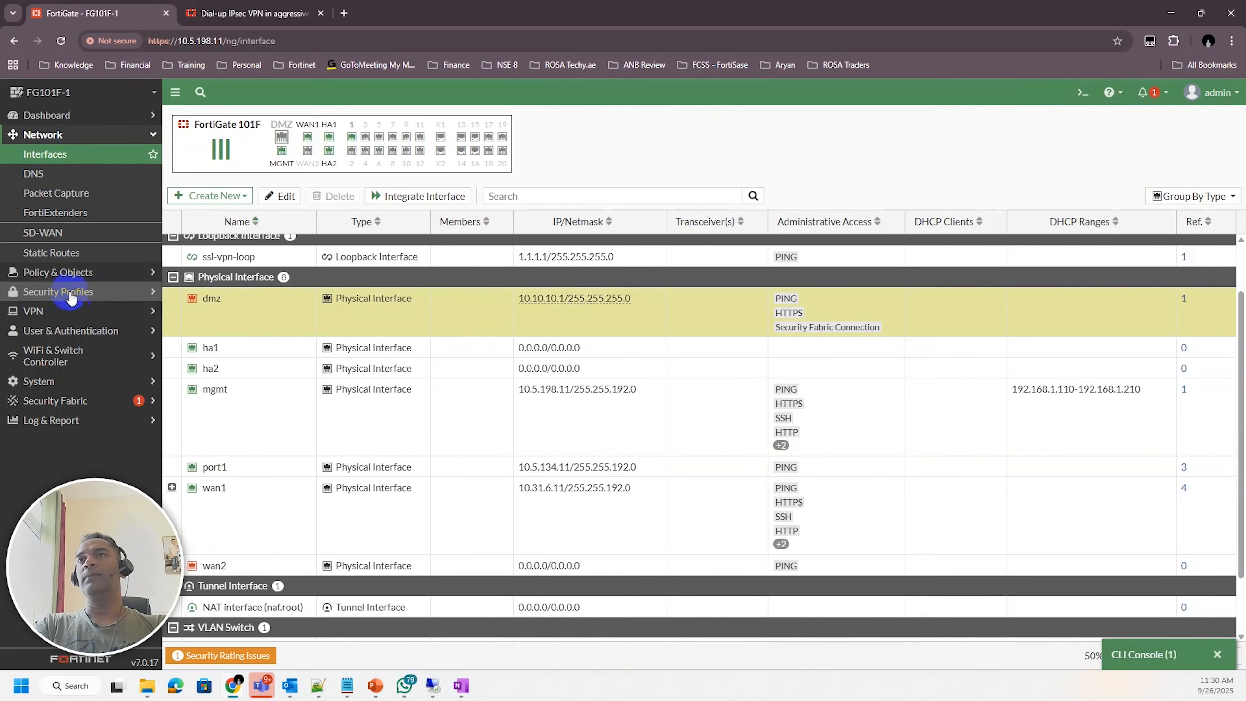
pyautogui.click(64, 115)
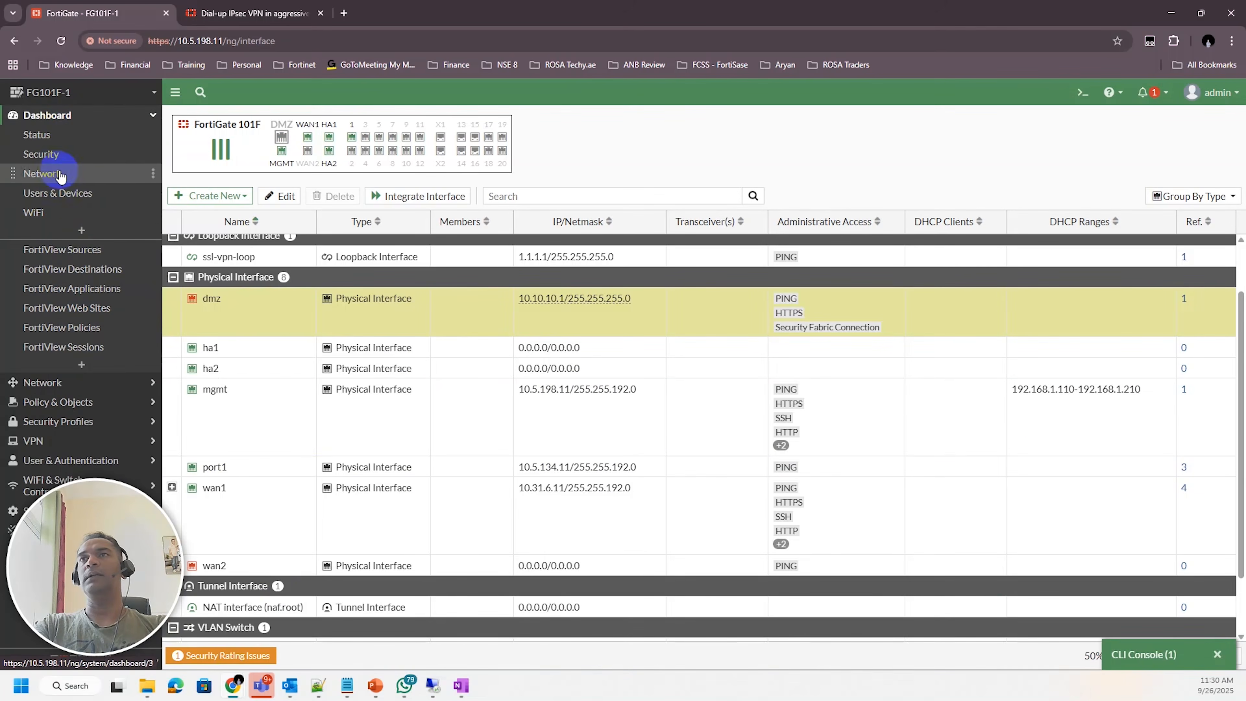
pyautogui.click(49, 174)
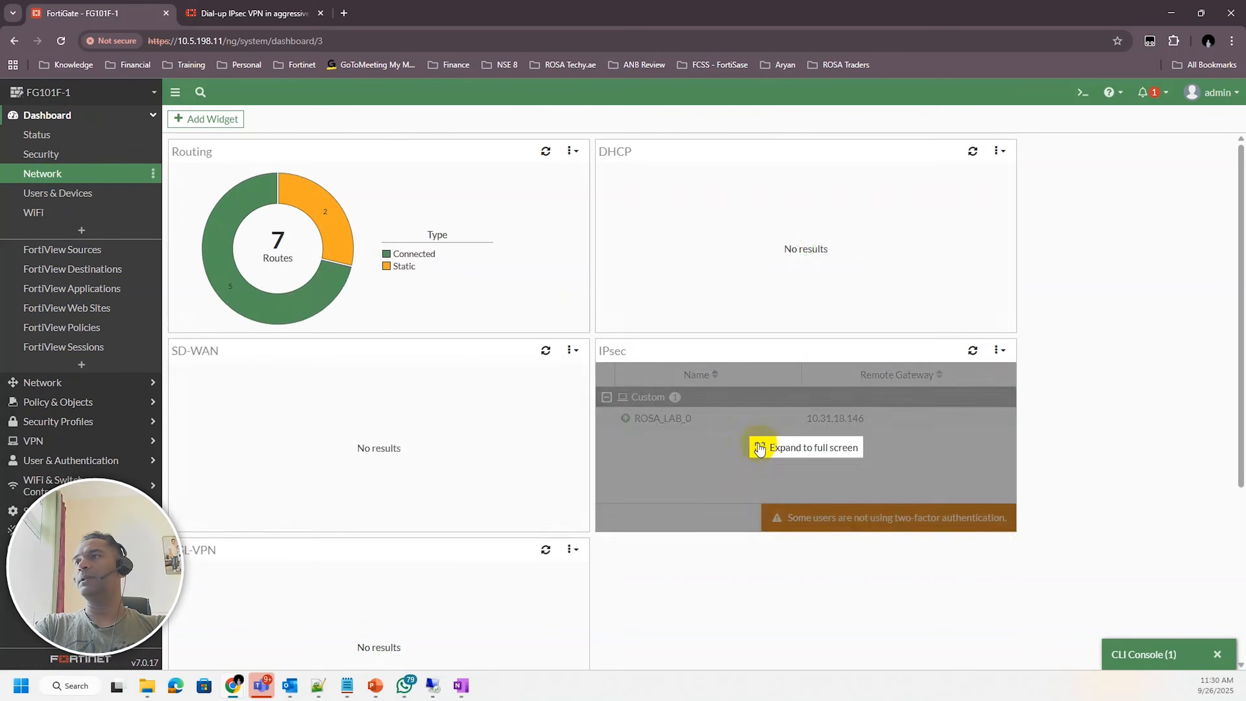
pyautogui.click(760, 447)
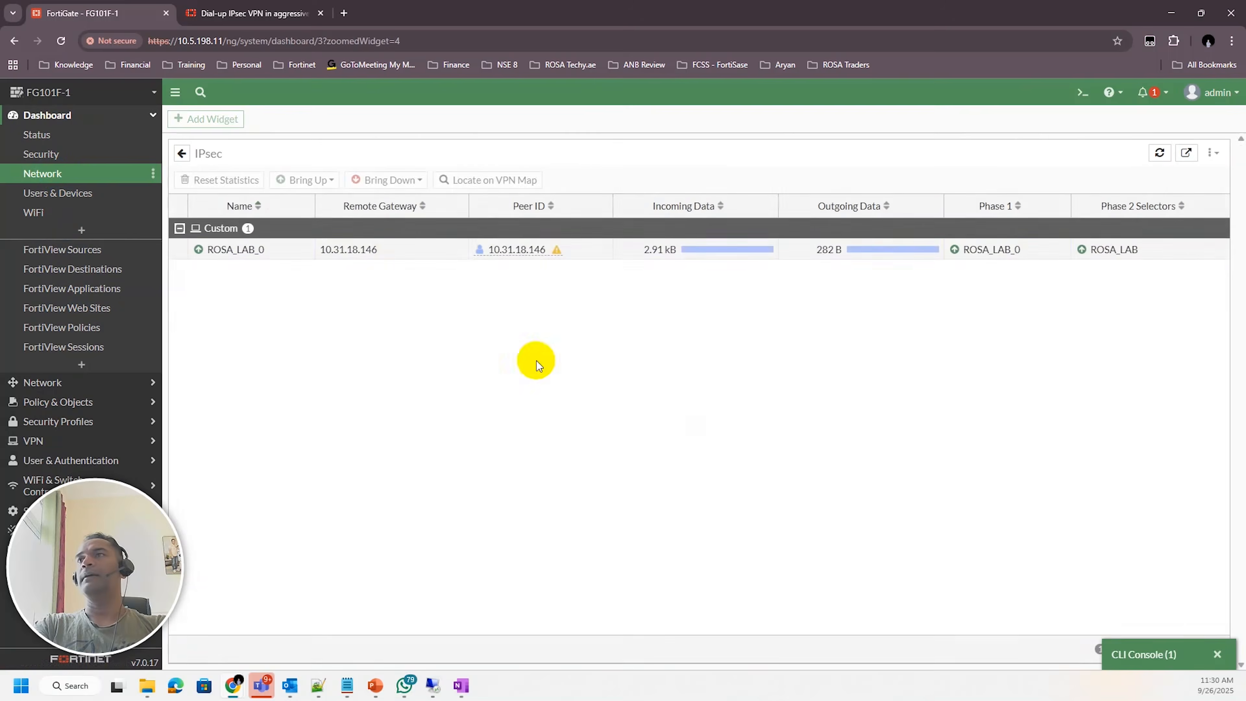
pyautogui.click(419, 252)
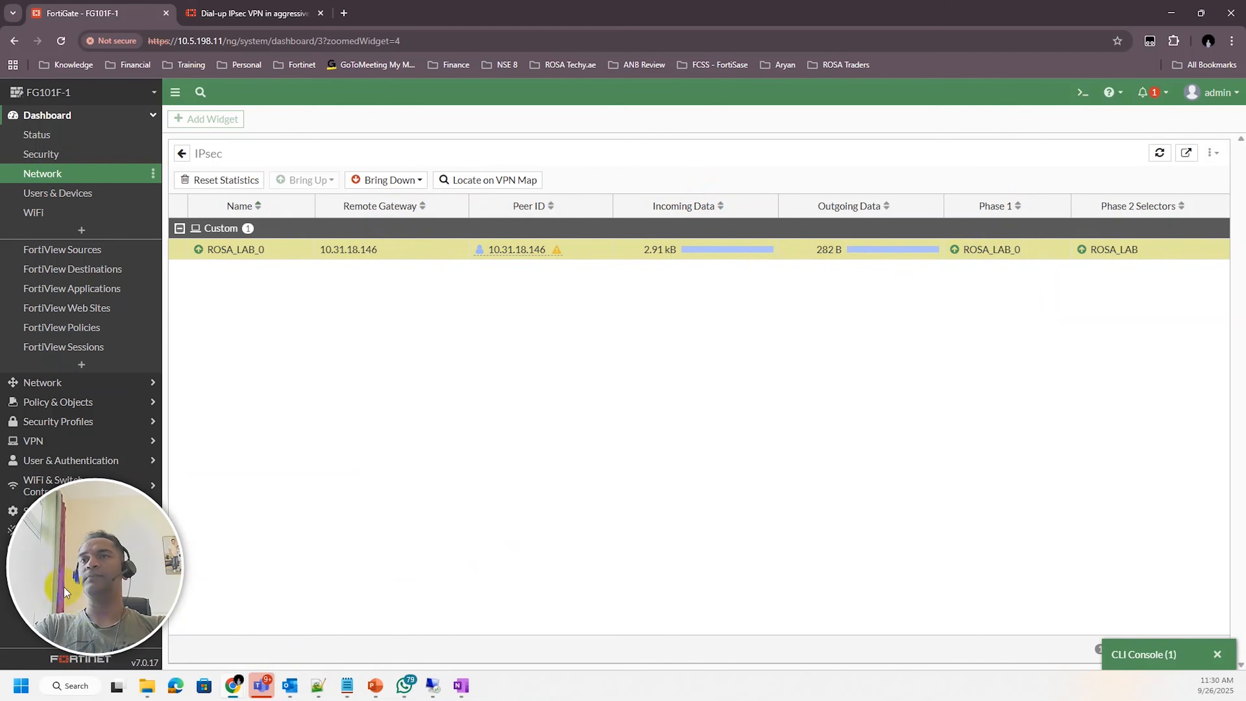
# Open the VPN event logs and inspect the ROSA_LAB IPsec phase 1 and phase 2 negotiation entries
pyautogui.moveTo(61, 586); pyautogui.dragTo(413, 581)
pyautogui.moveTo(83, 589); pyautogui.dragTo(1045, 184)
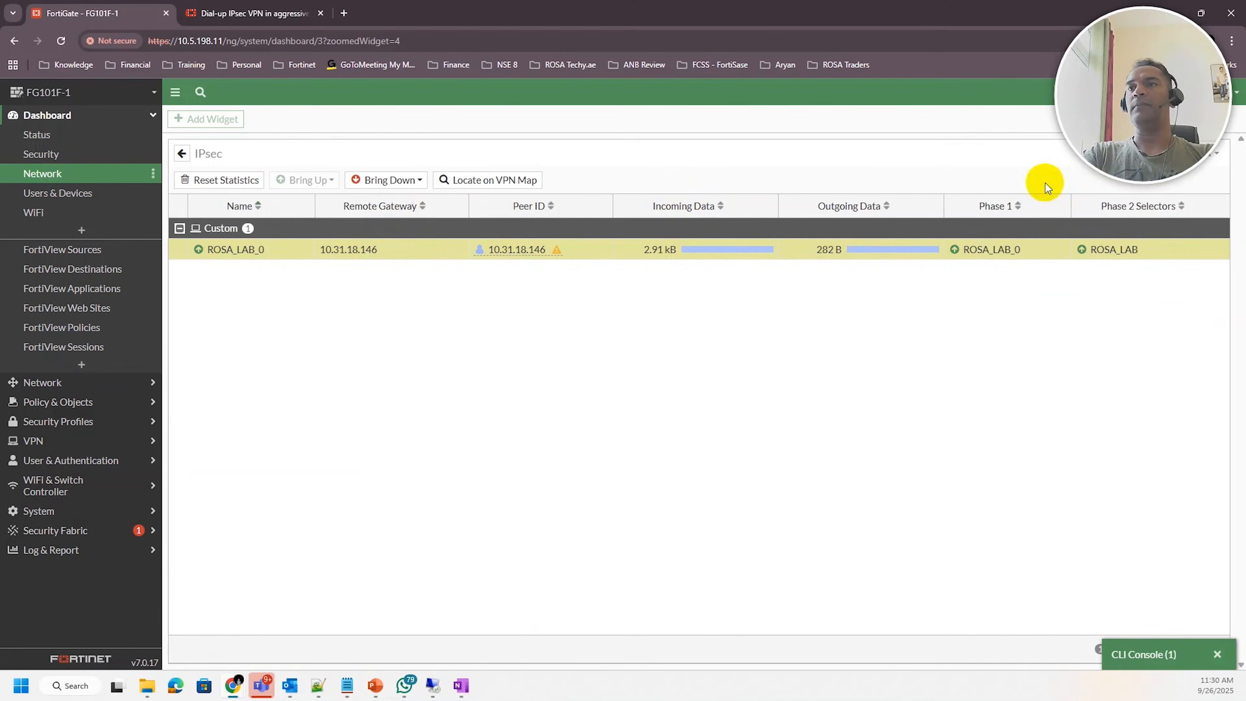
pyautogui.click(23, 552)
pyautogui.click(39, 400)
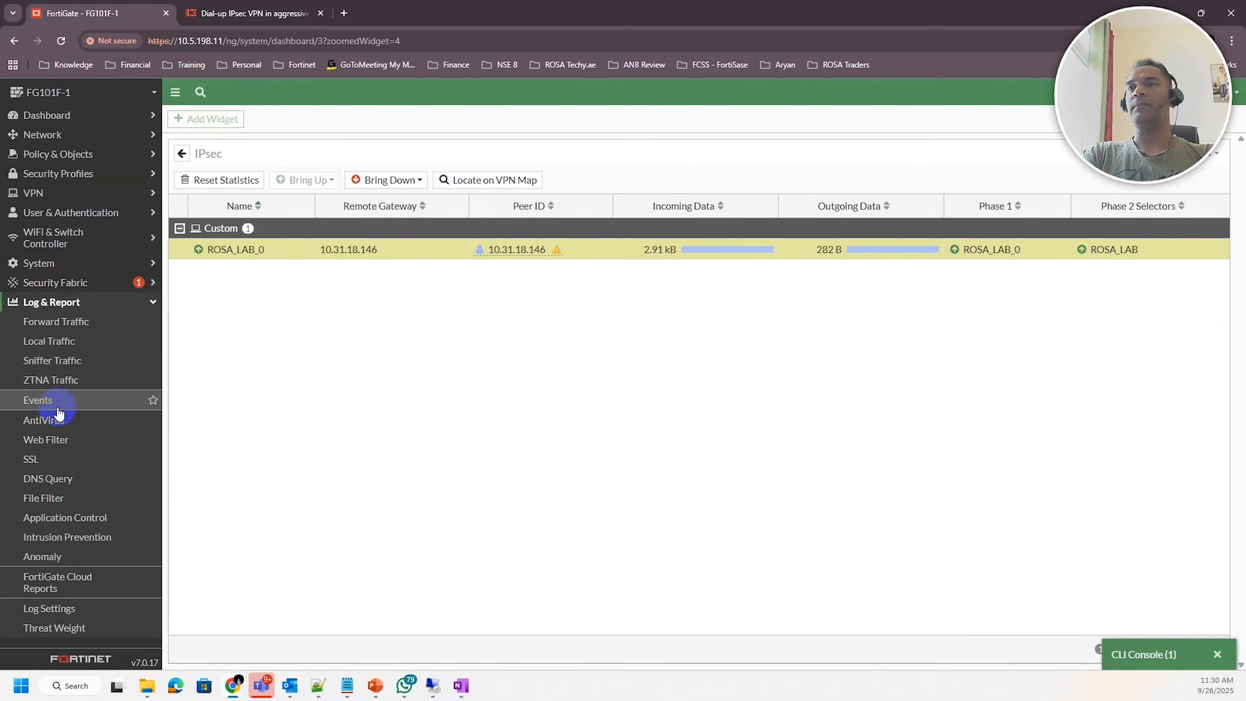
pyautogui.click(800, 132)
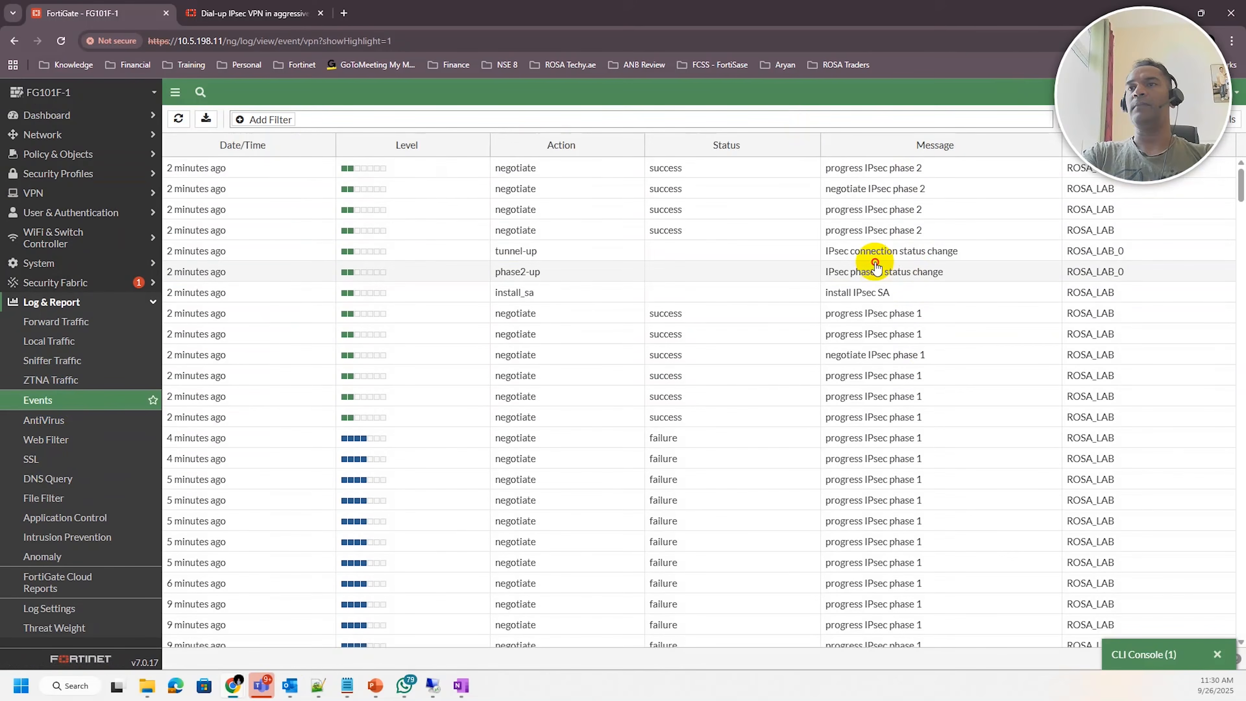
pyautogui.click(875, 267)
pyautogui.click(903, 189)
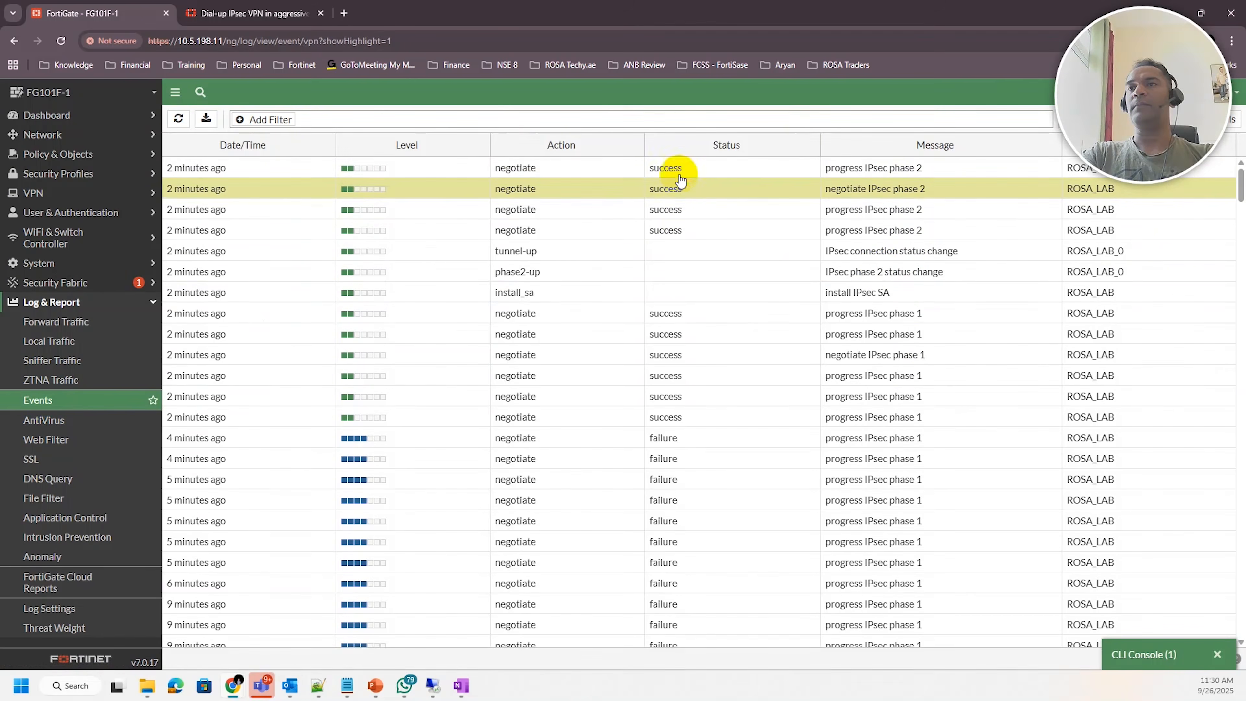